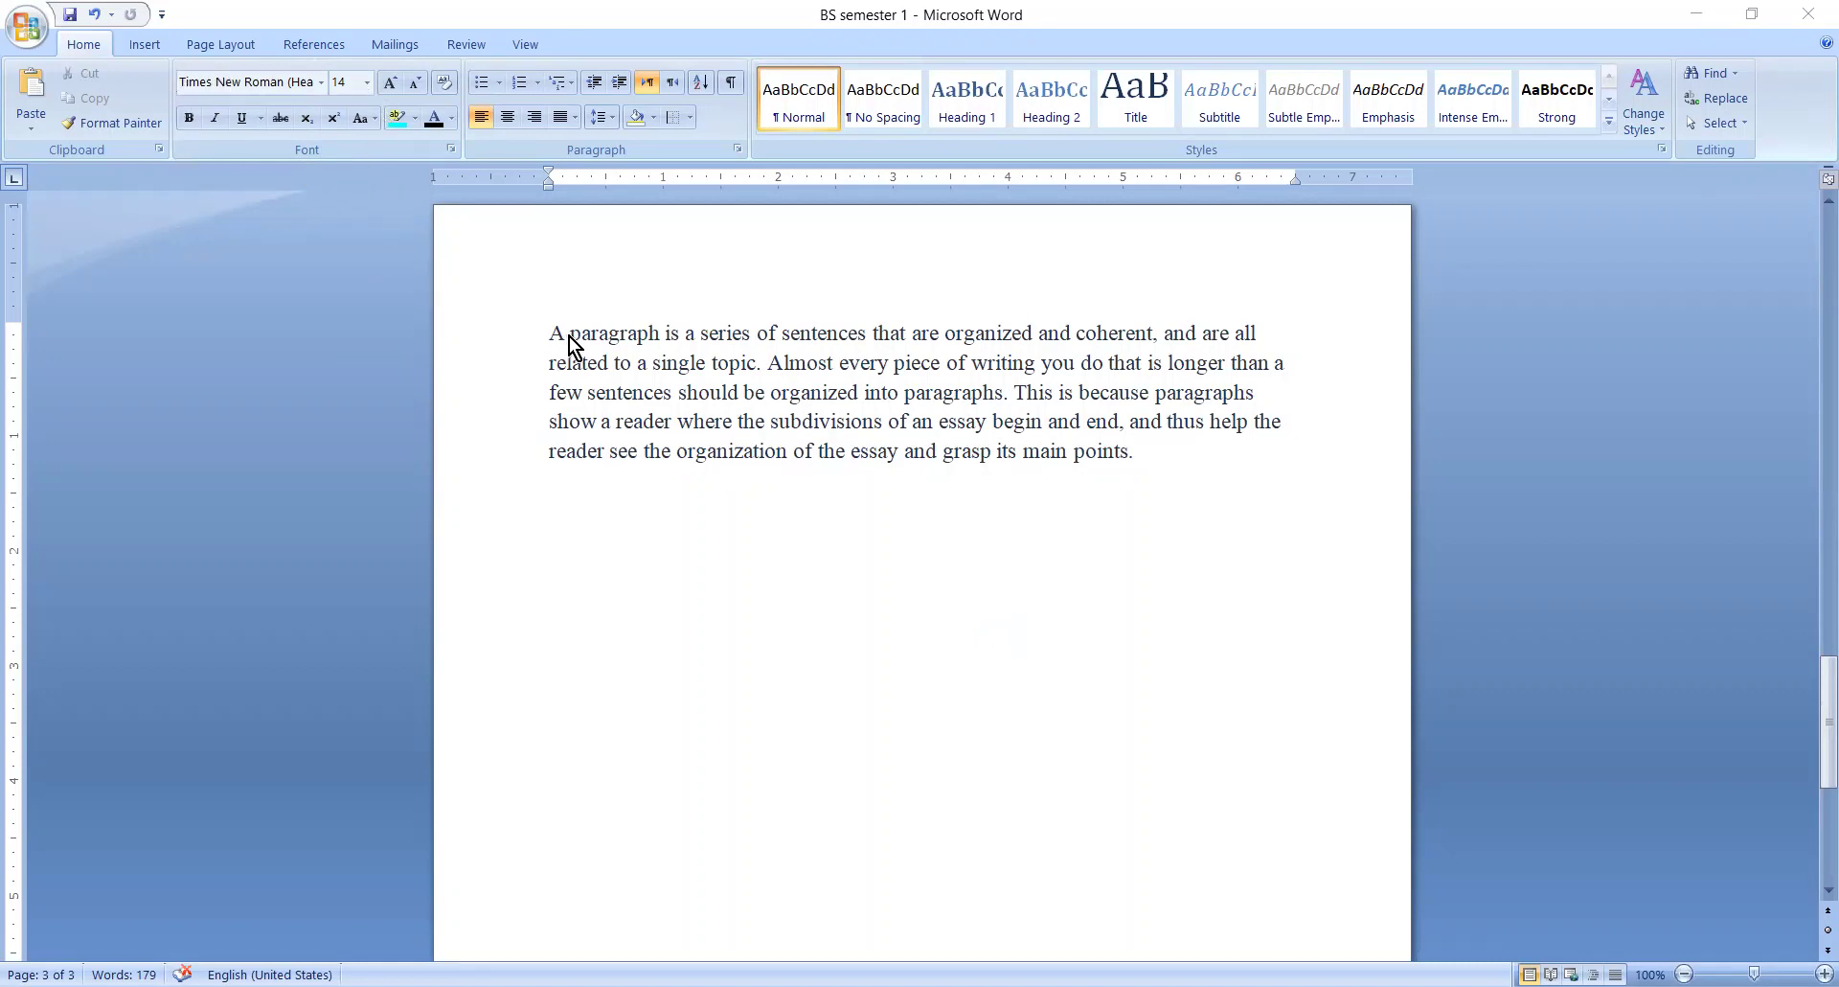
- Highlight the word "paragraph" in the first line in turquoise
{"action": "double_click", "coordinate": [623, 335]}
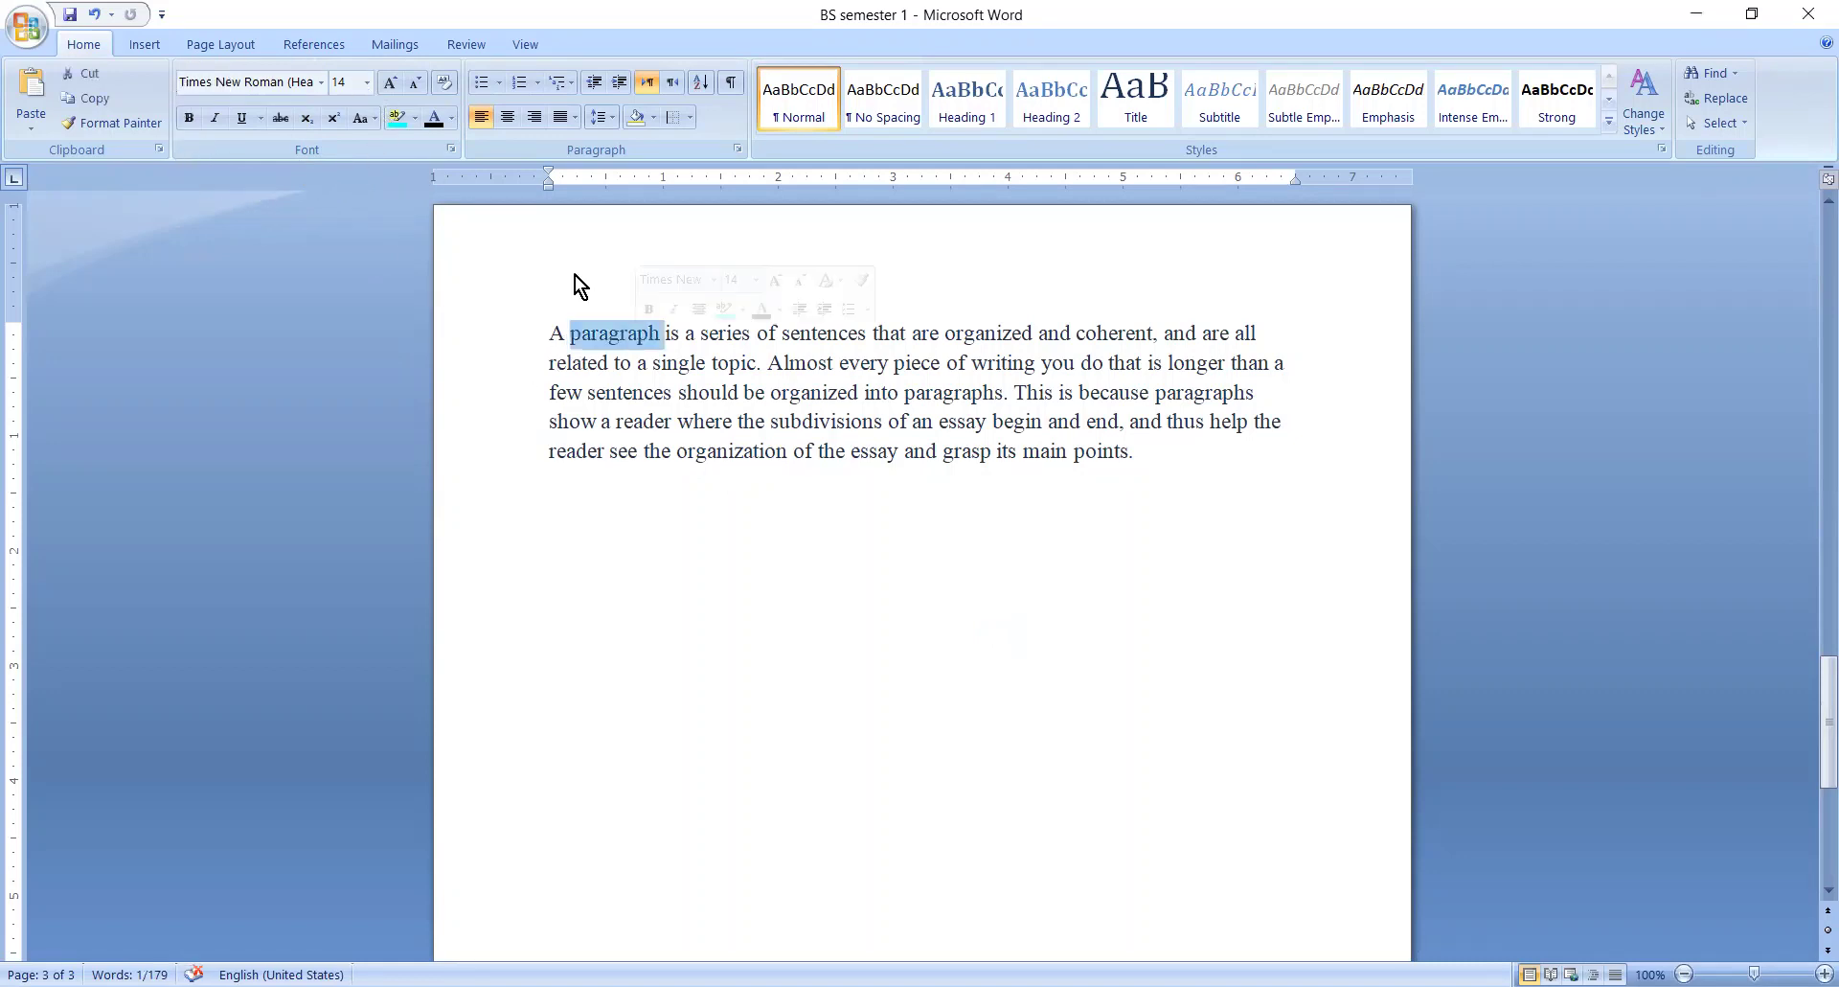
{"action": "left_click", "coordinate": [398, 120]}
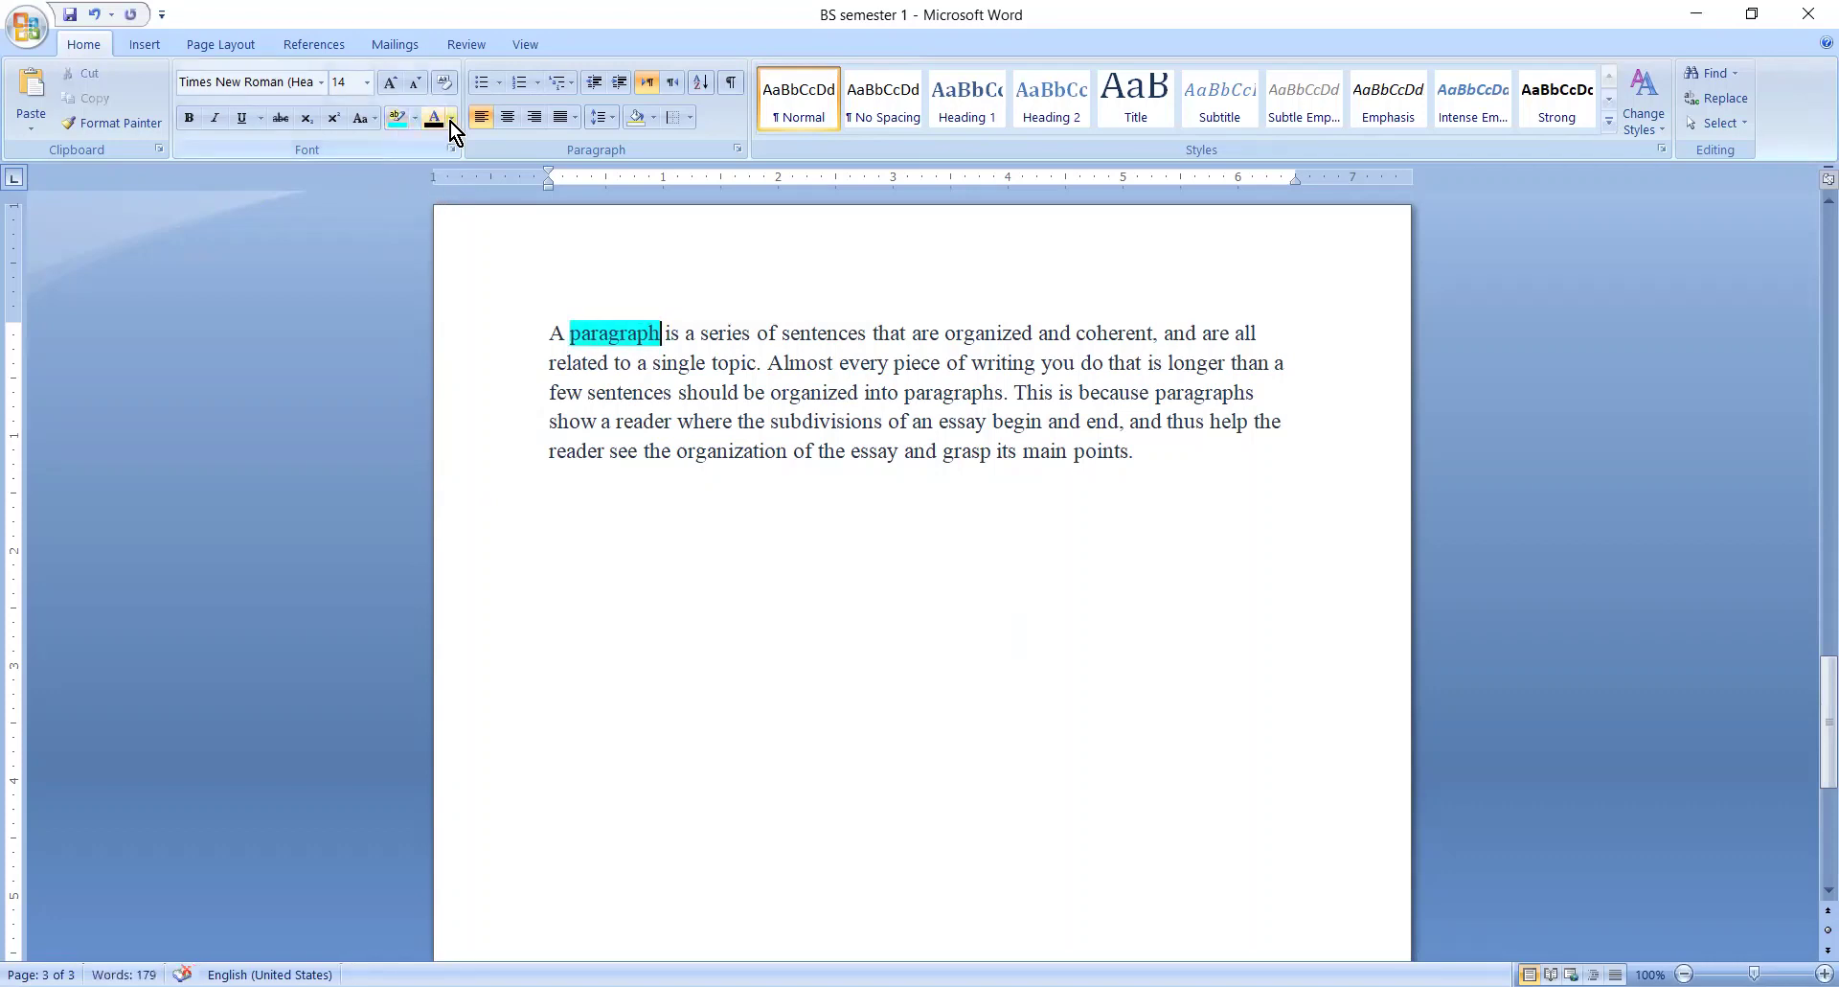
- Format the words "is a" in the first line with light green font colour, underline and italics
{"action": "left_click", "coordinate": [452, 118]}
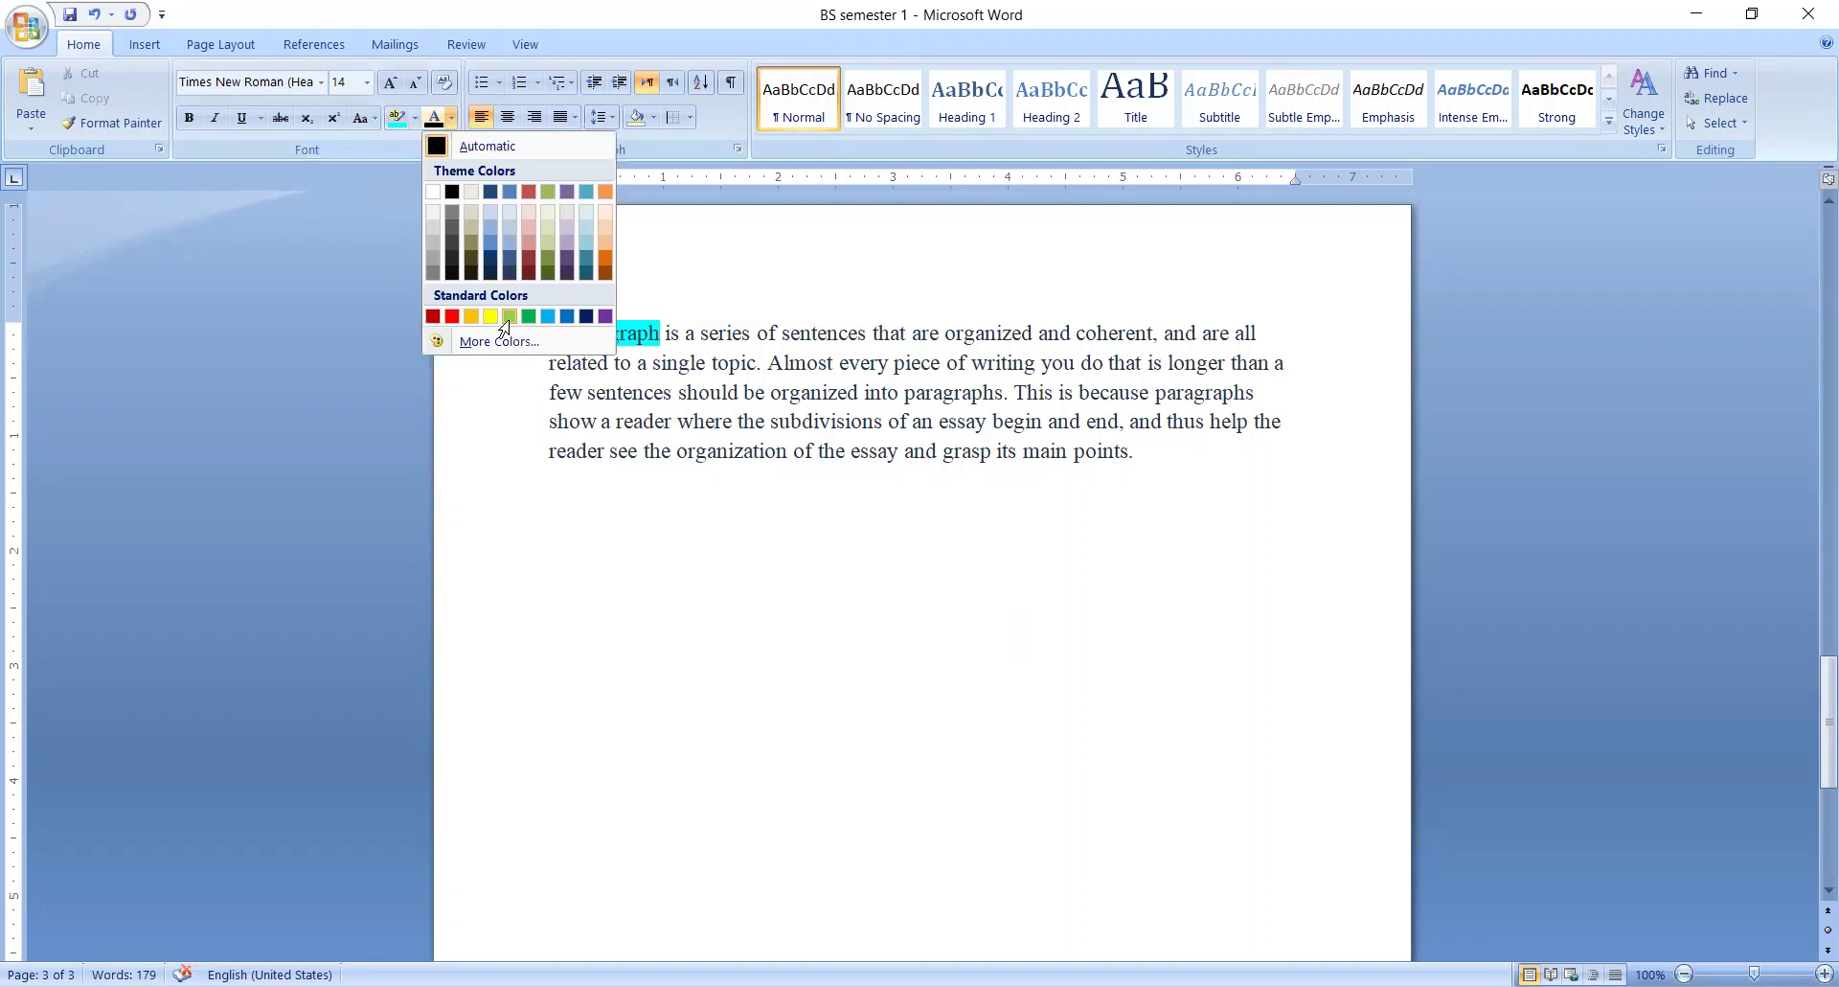
{"action": "left_click", "coordinate": [504, 320]}
{"action": "left_click_drag", "start_coordinate": [664, 335], "coordinate": [702, 335]}
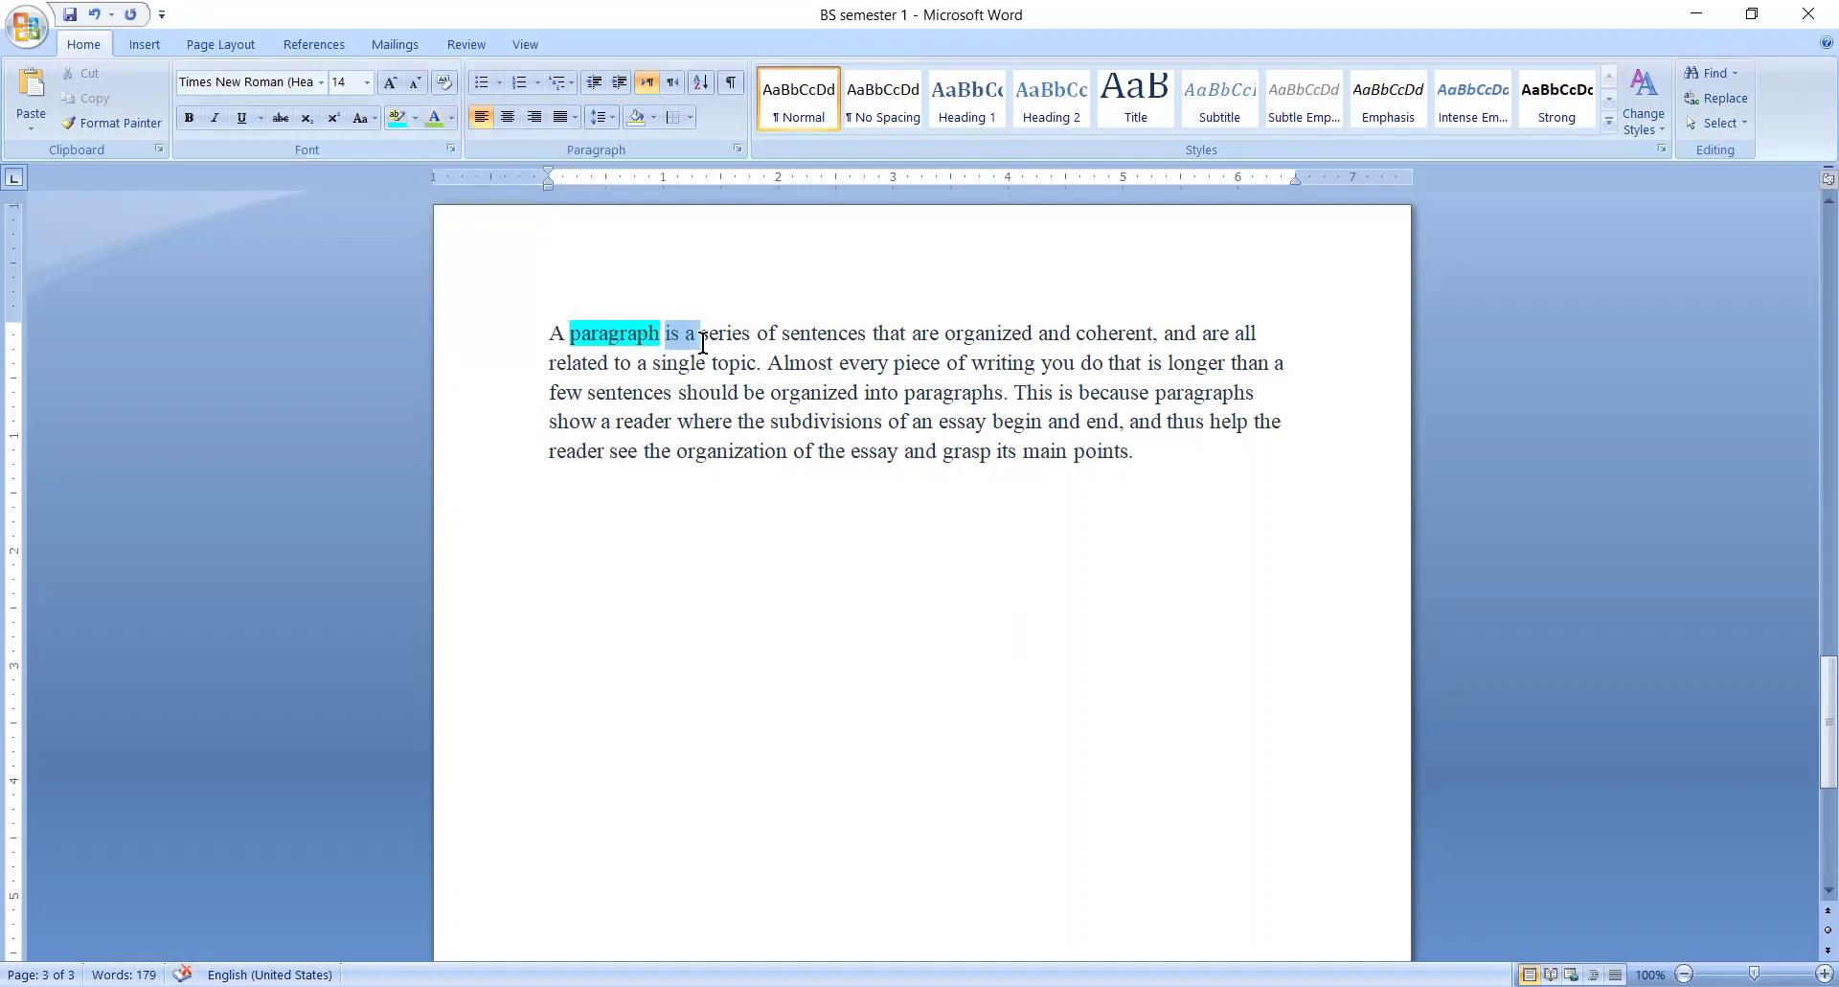
{"action": "left_click", "coordinate": [437, 124]}
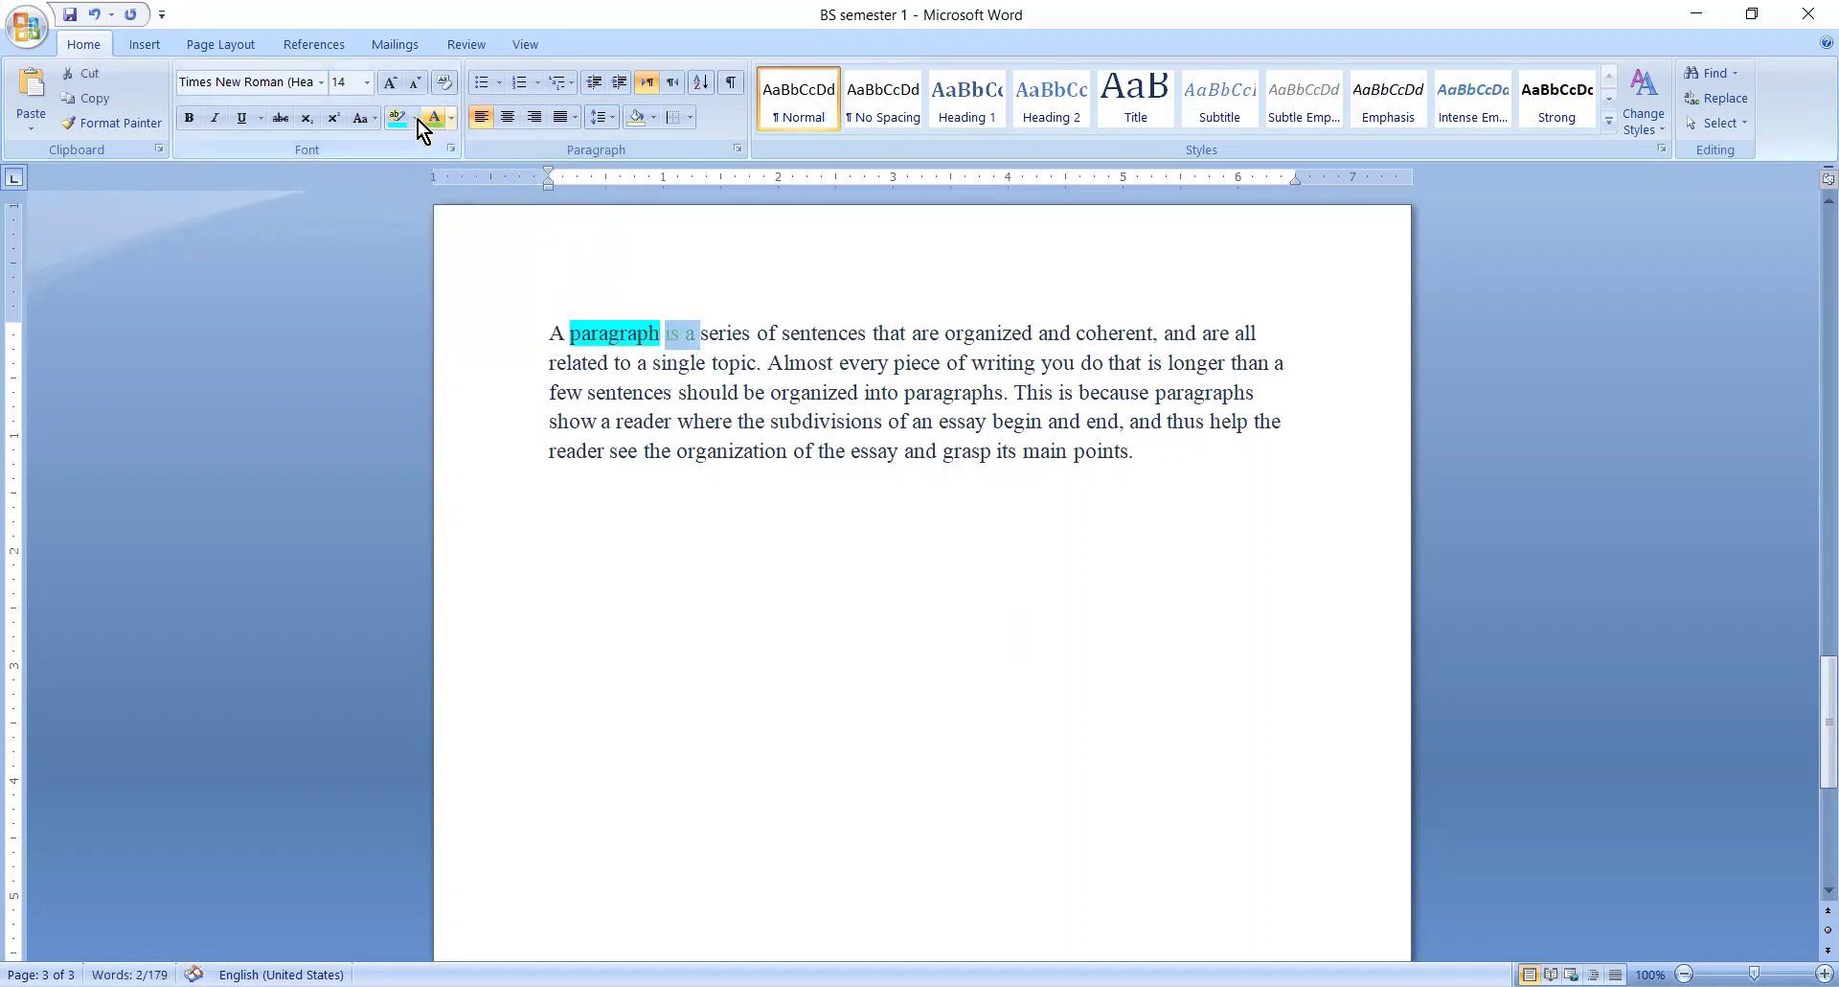
{"action": "left_click", "coordinate": [231, 115]}
{"action": "left_click", "coordinate": [213, 117]}
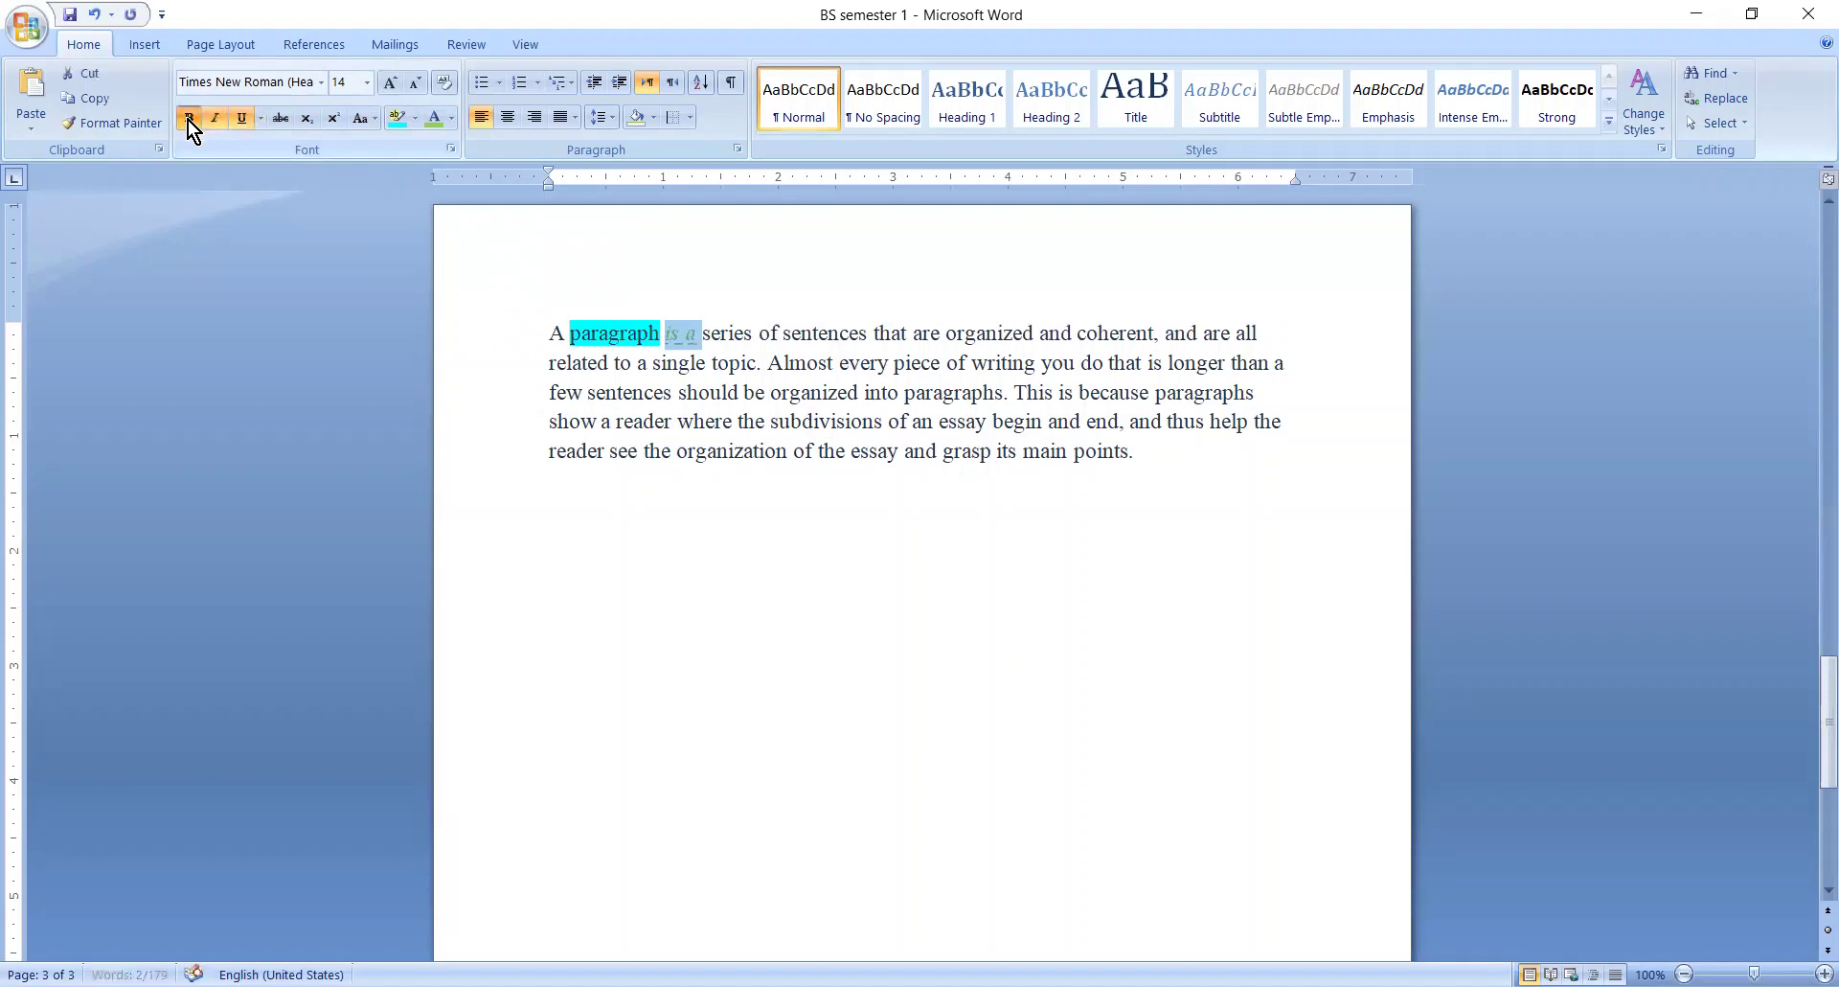
{"action": "left_click", "coordinate": [681, 500]}
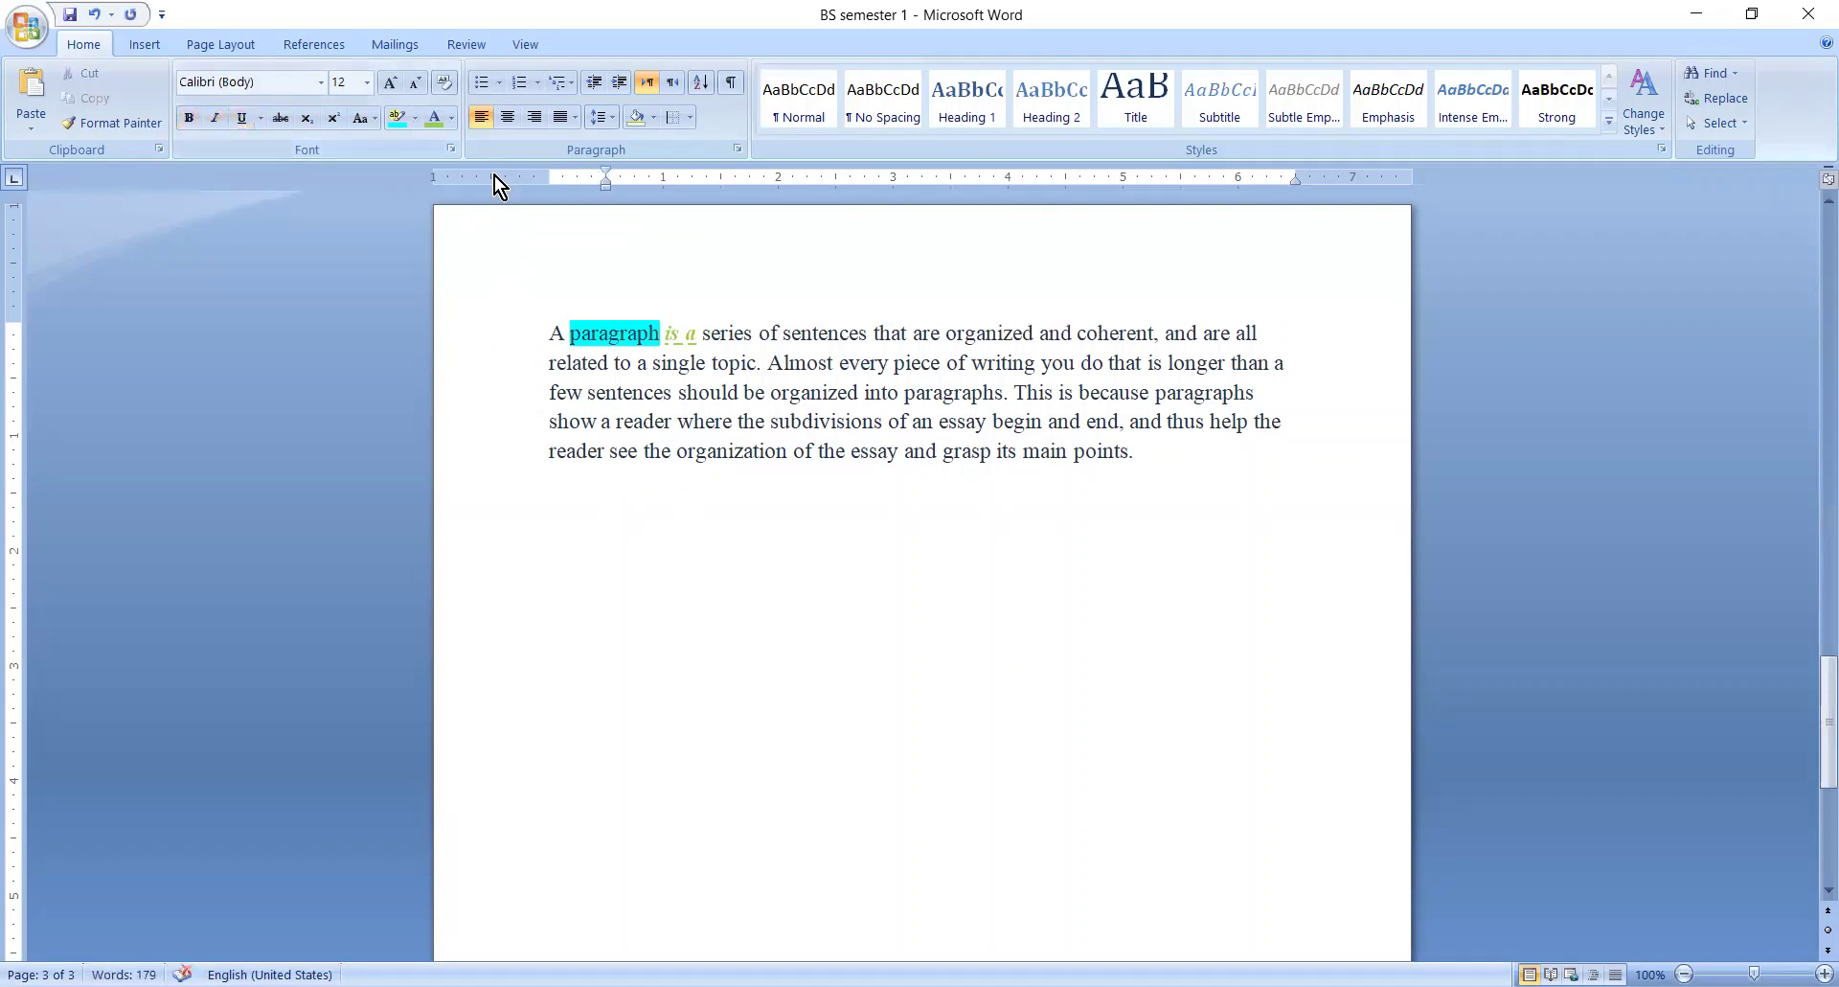
- Undo the formatting of "is a" and the highlight on the word "paragraph"
{"action": "left_click", "coordinate": [93, 14]}
{"action": "left_click", "coordinate": [94, 15]}
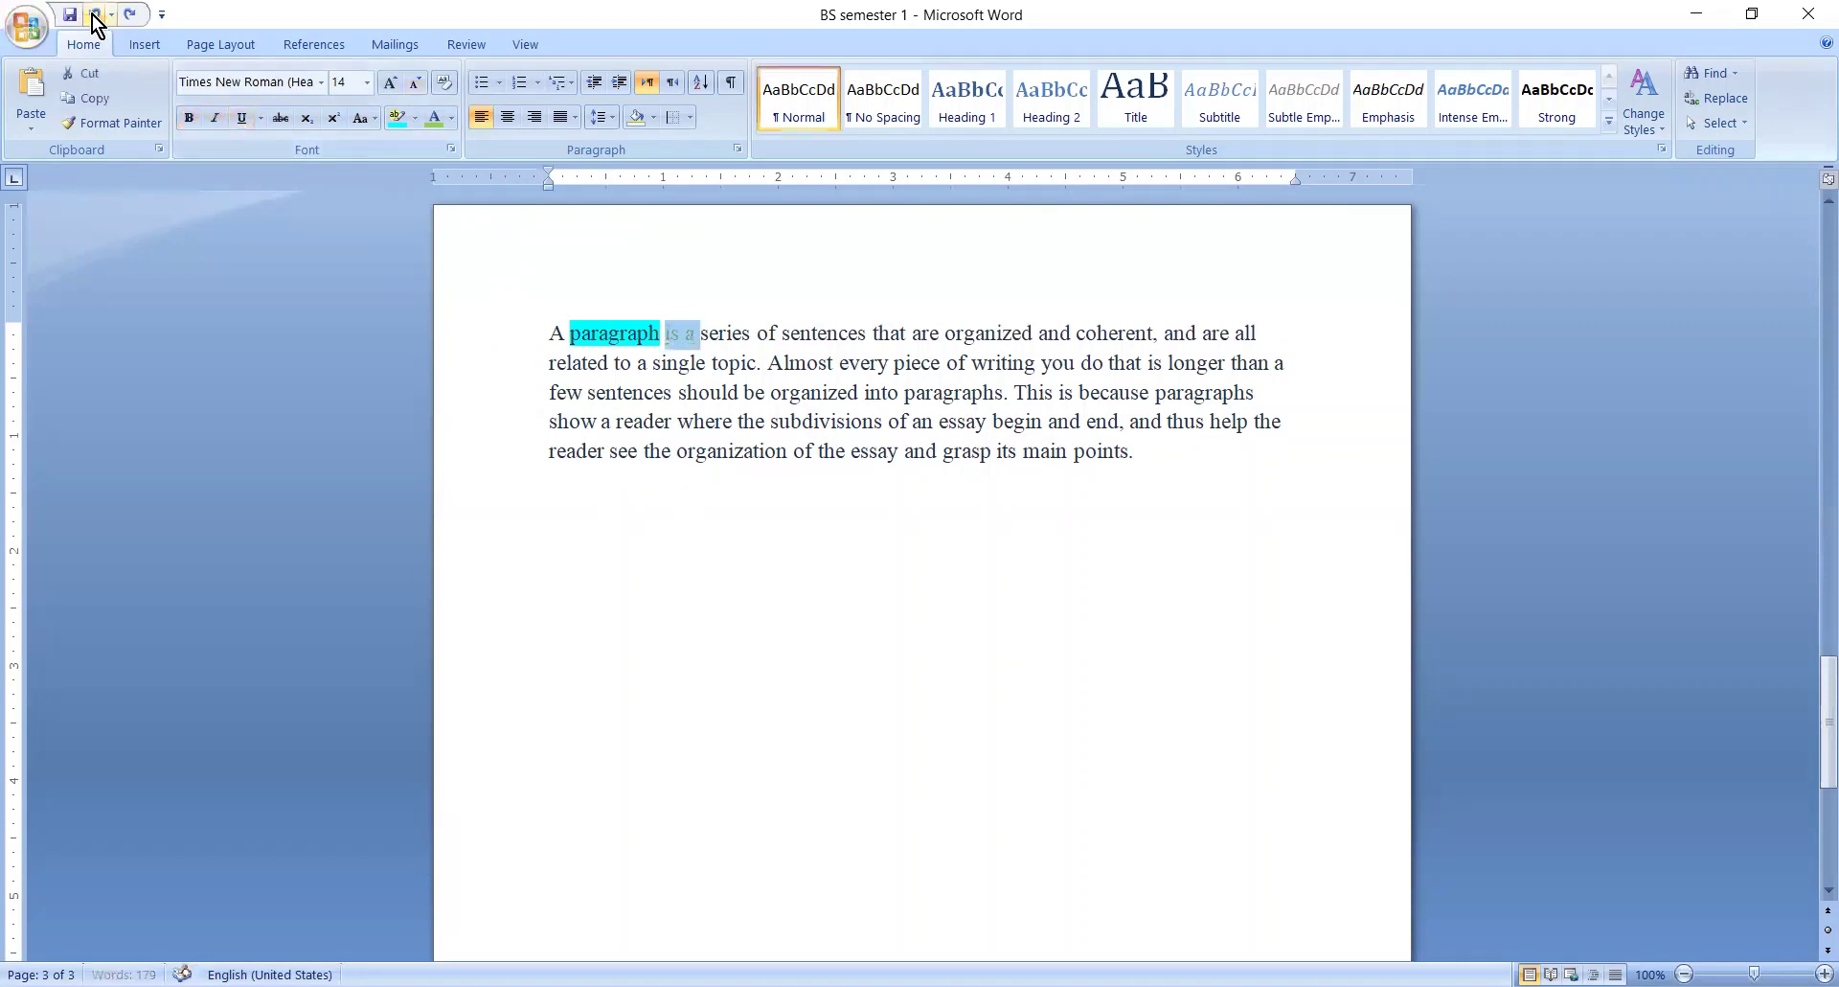
{"action": "left_click", "coordinate": [94, 15]}
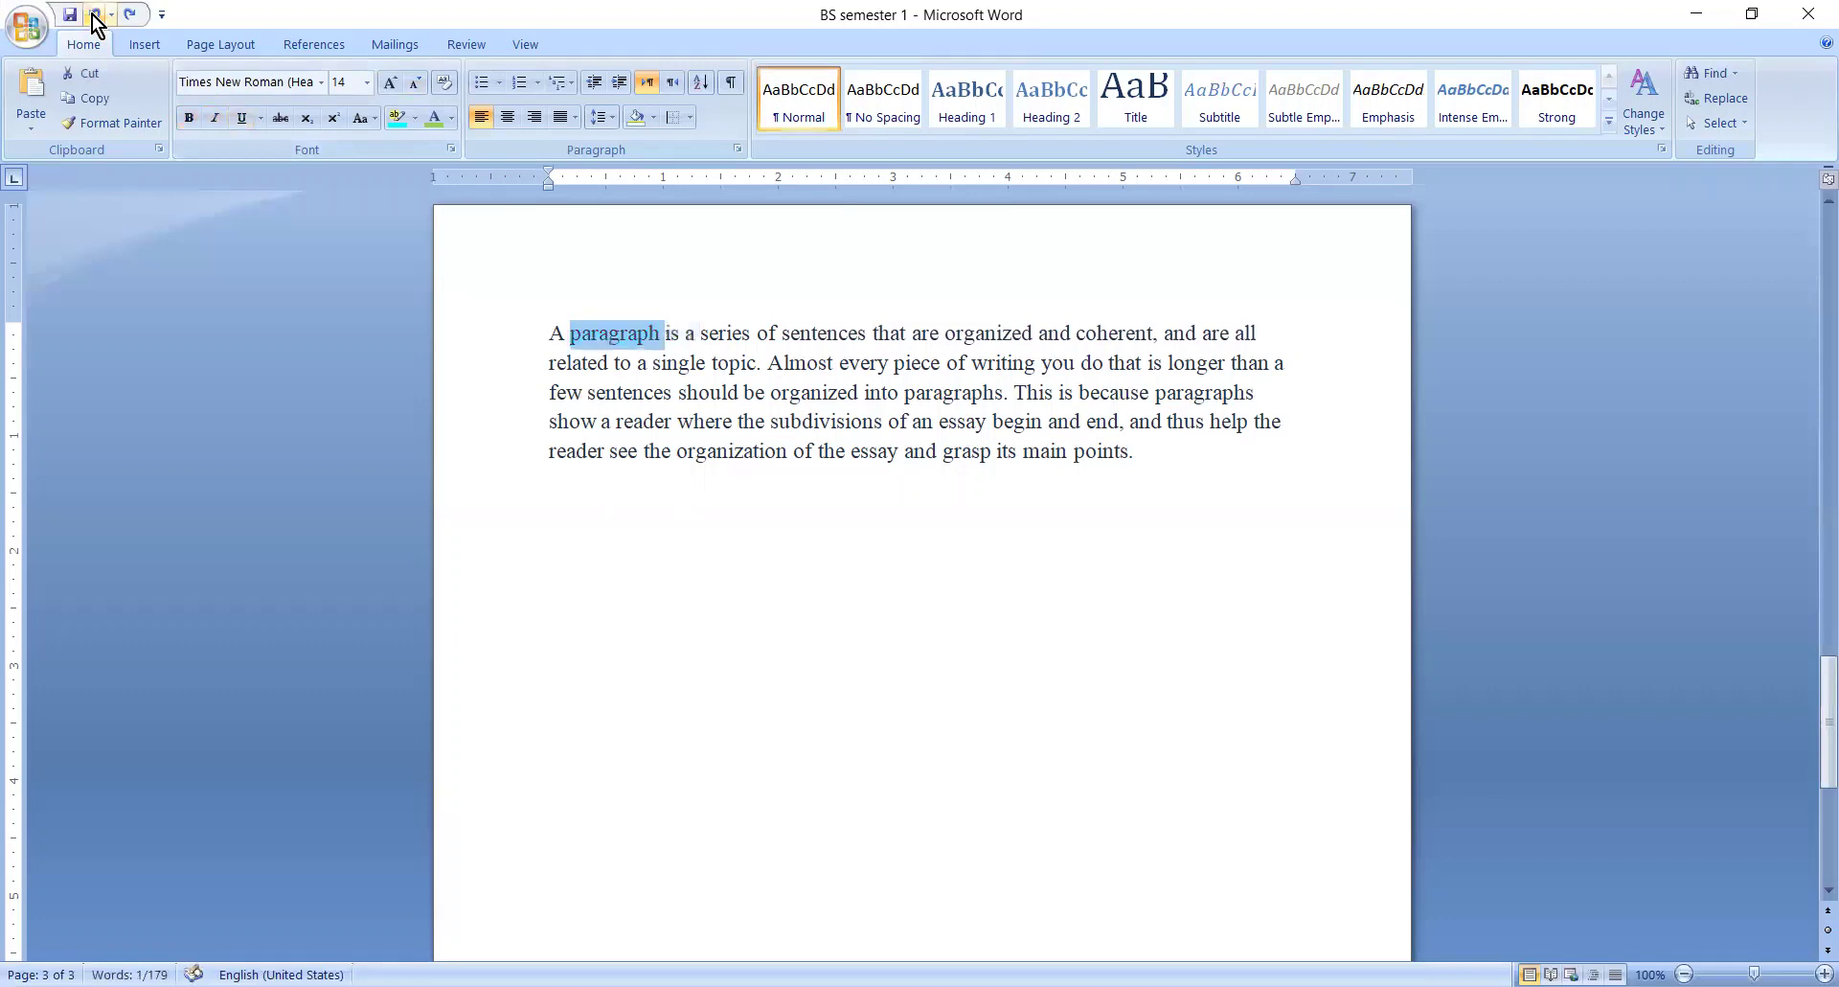
- Start a bulleted list with round bullets on a new line below the paragraph
{"action": "left_click", "coordinate": [497, 82]}
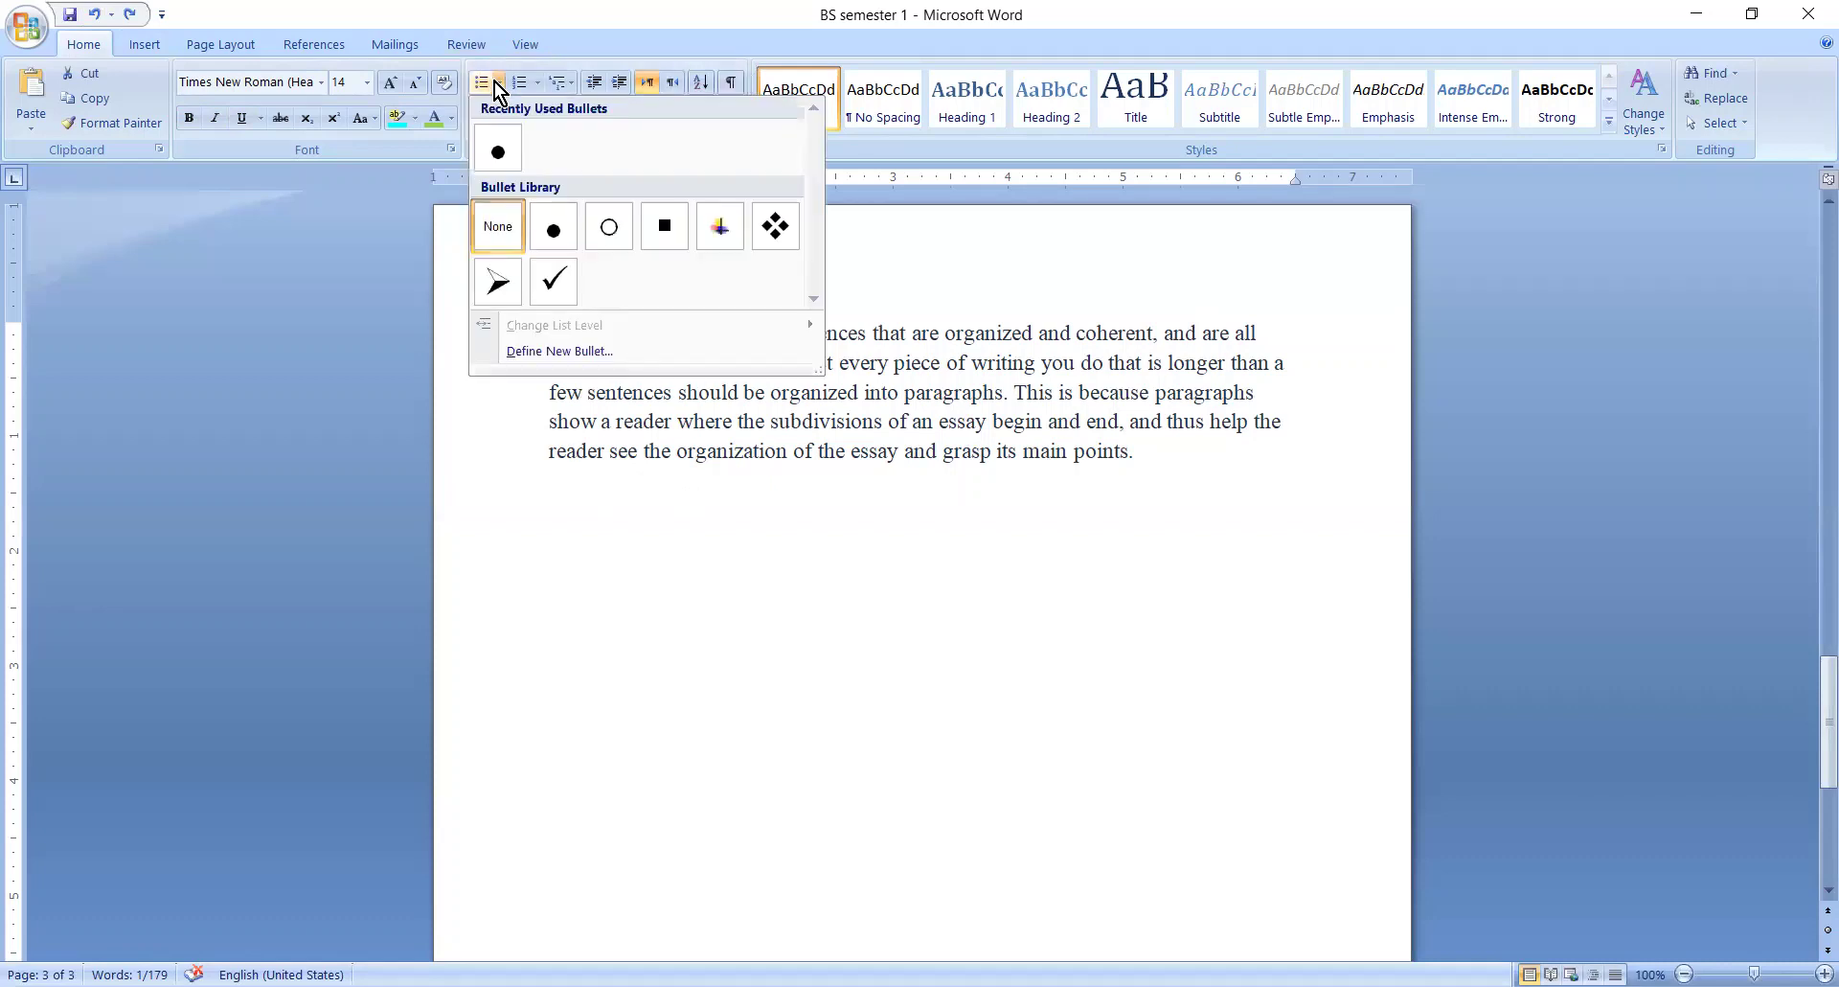
{"action": "left_click", "coordinate": [1147, 450]}
{"action": "left_click", "coordinate": [1142, 451]}
{"action": "key", "text": "Return"}
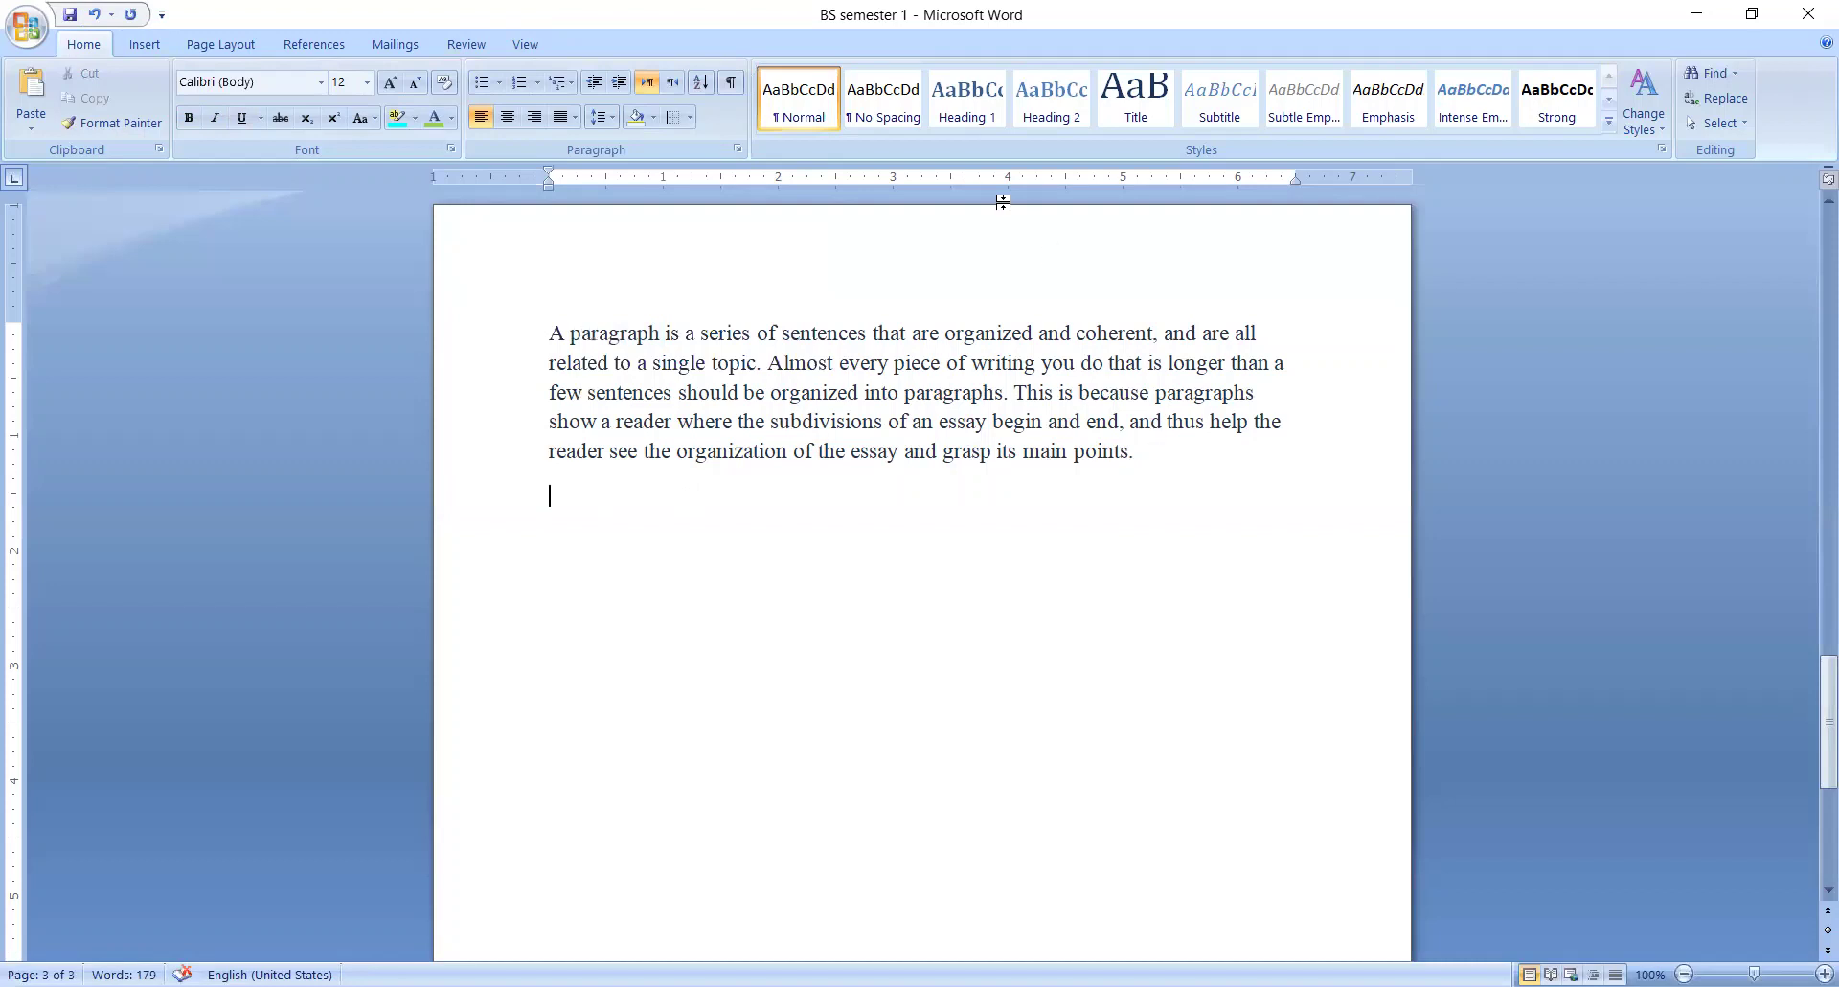
{"action": "left_click", "coordinate": [484, 82]}
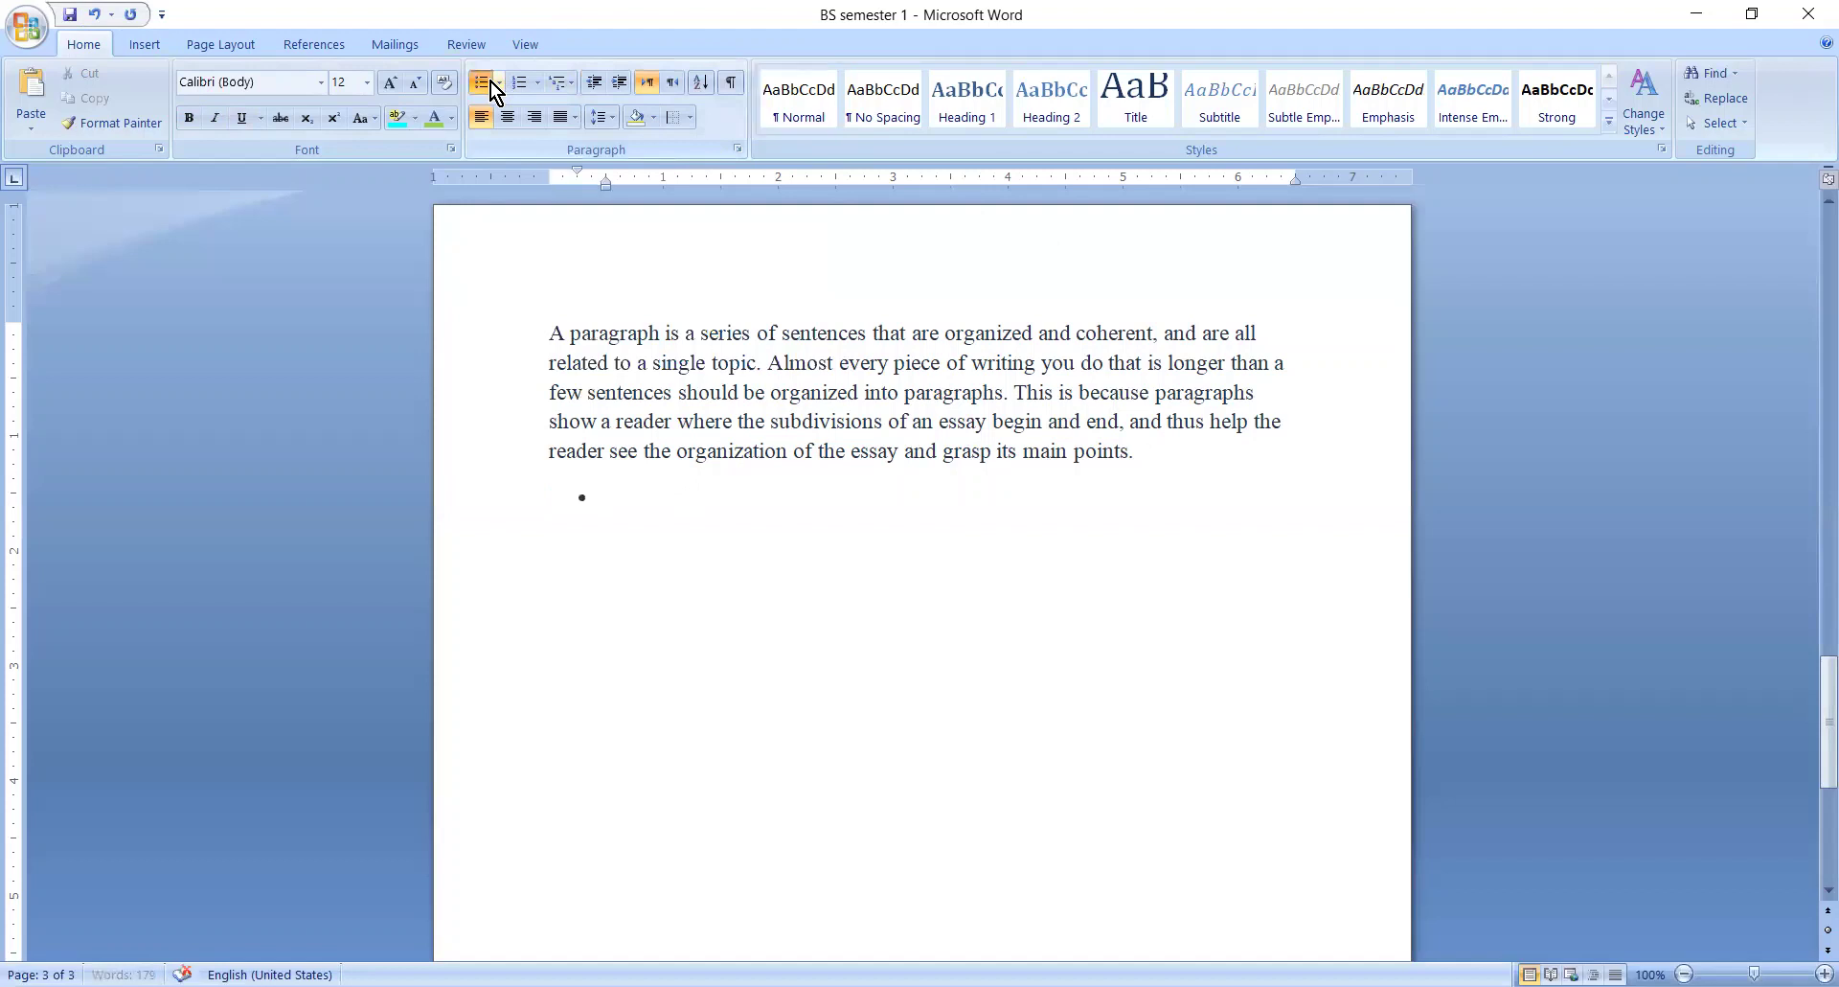
- Enter the bulleted items "Bullets", "Next" and "Next"
{"action": "type", "text": "bule"}
{"action": "key", "text": "BackSpace"}
{"action": "type", "text": "lets"}
{"action": "key", "text": "Return"}
{"action": "type", "text": "next"}
{"action": "key", "text": "Return"}
{"action": "type", "text": "next"}
{"action": "key", "text": "Return"}
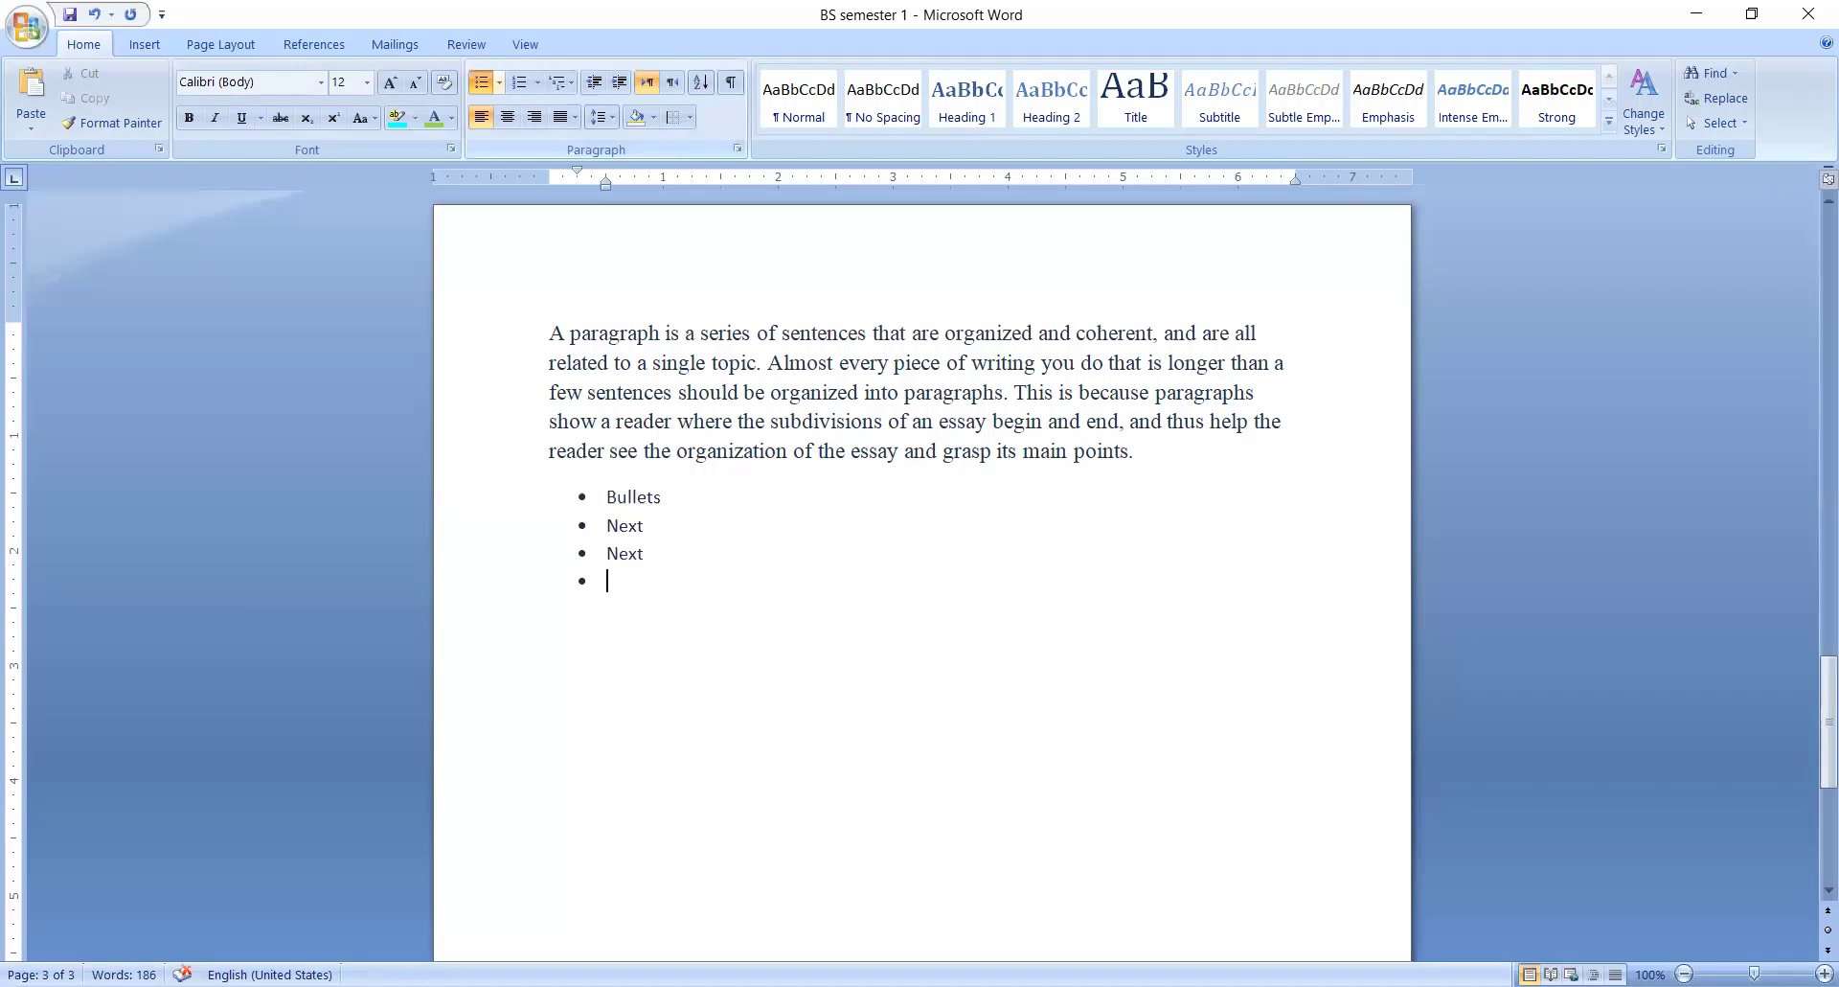
- End the bulleted list and write "vdsvbdfb" as plain text on the line below it
{"action": "key", "text": "BackSpace"}
{"action": "key", "text": "BackSpace"}
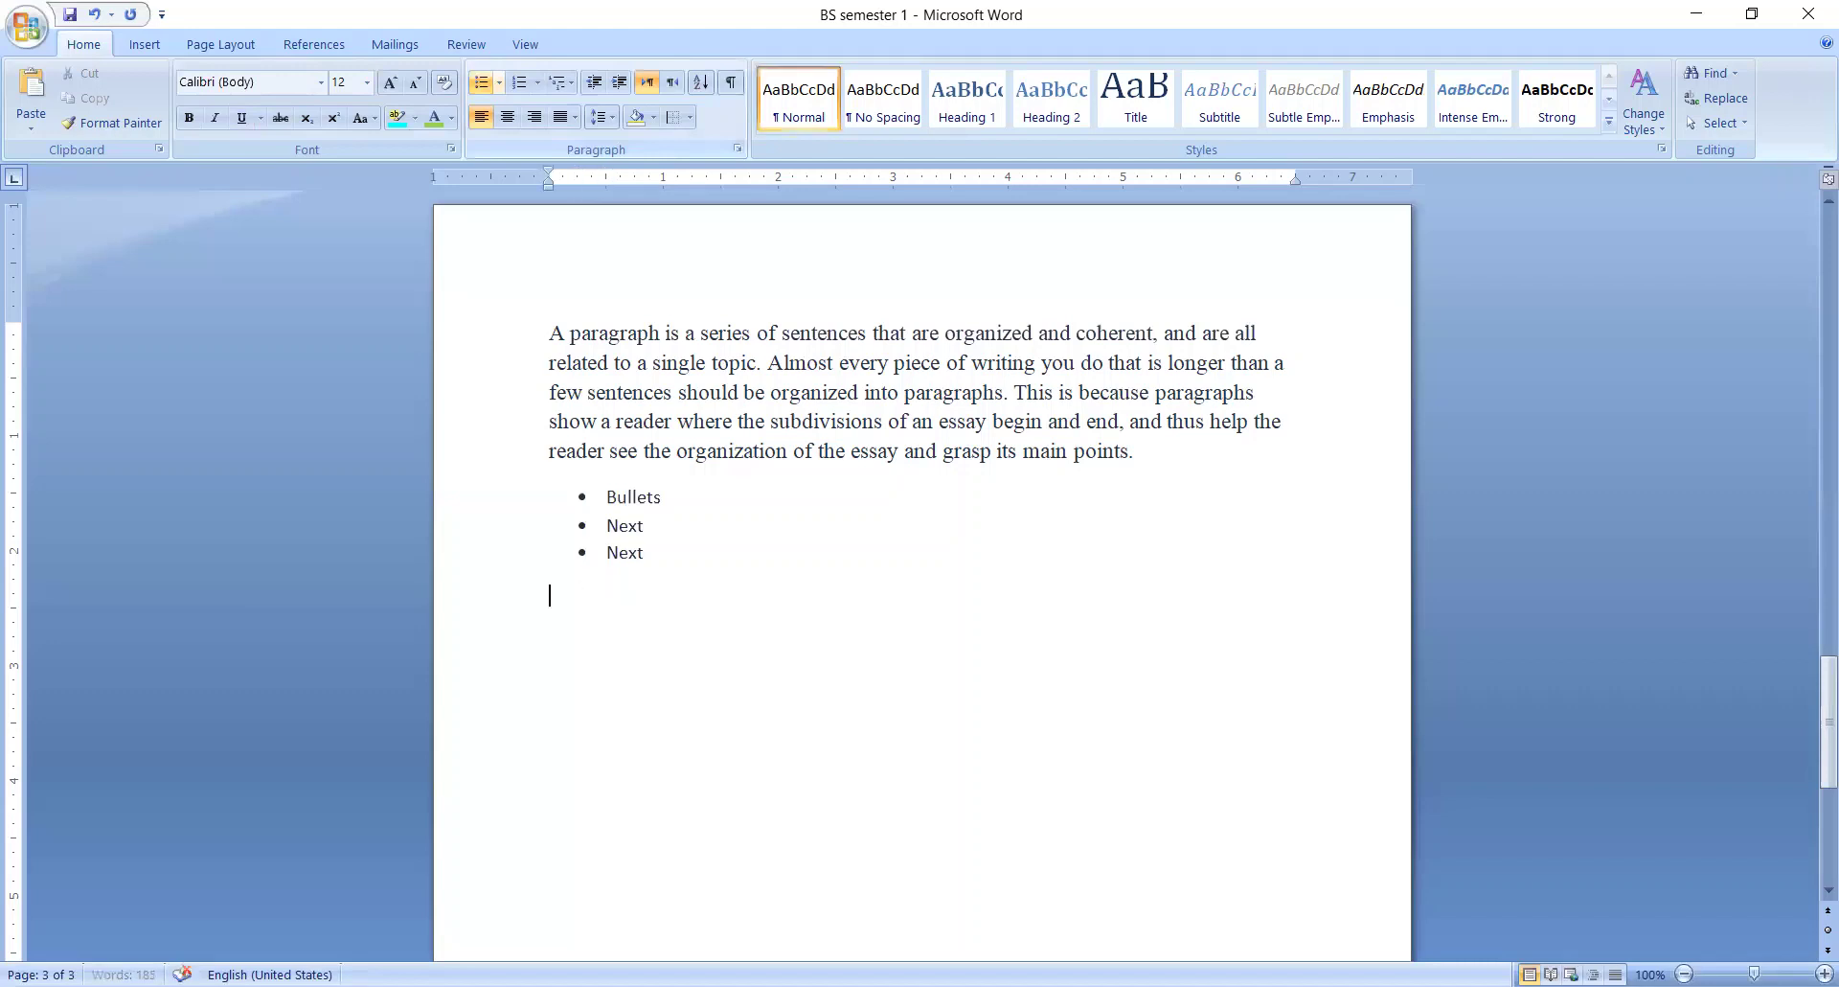
{"action": "type", "text": "vdsvbdfb"}
- Restyle the bullets of the three list items, trying hollow circles and four diamonds before applying the multicoloured picture bullet
{"action": "left_click_drag", "start_coordinate": [607, 495], "coordinate": [651, 560]}
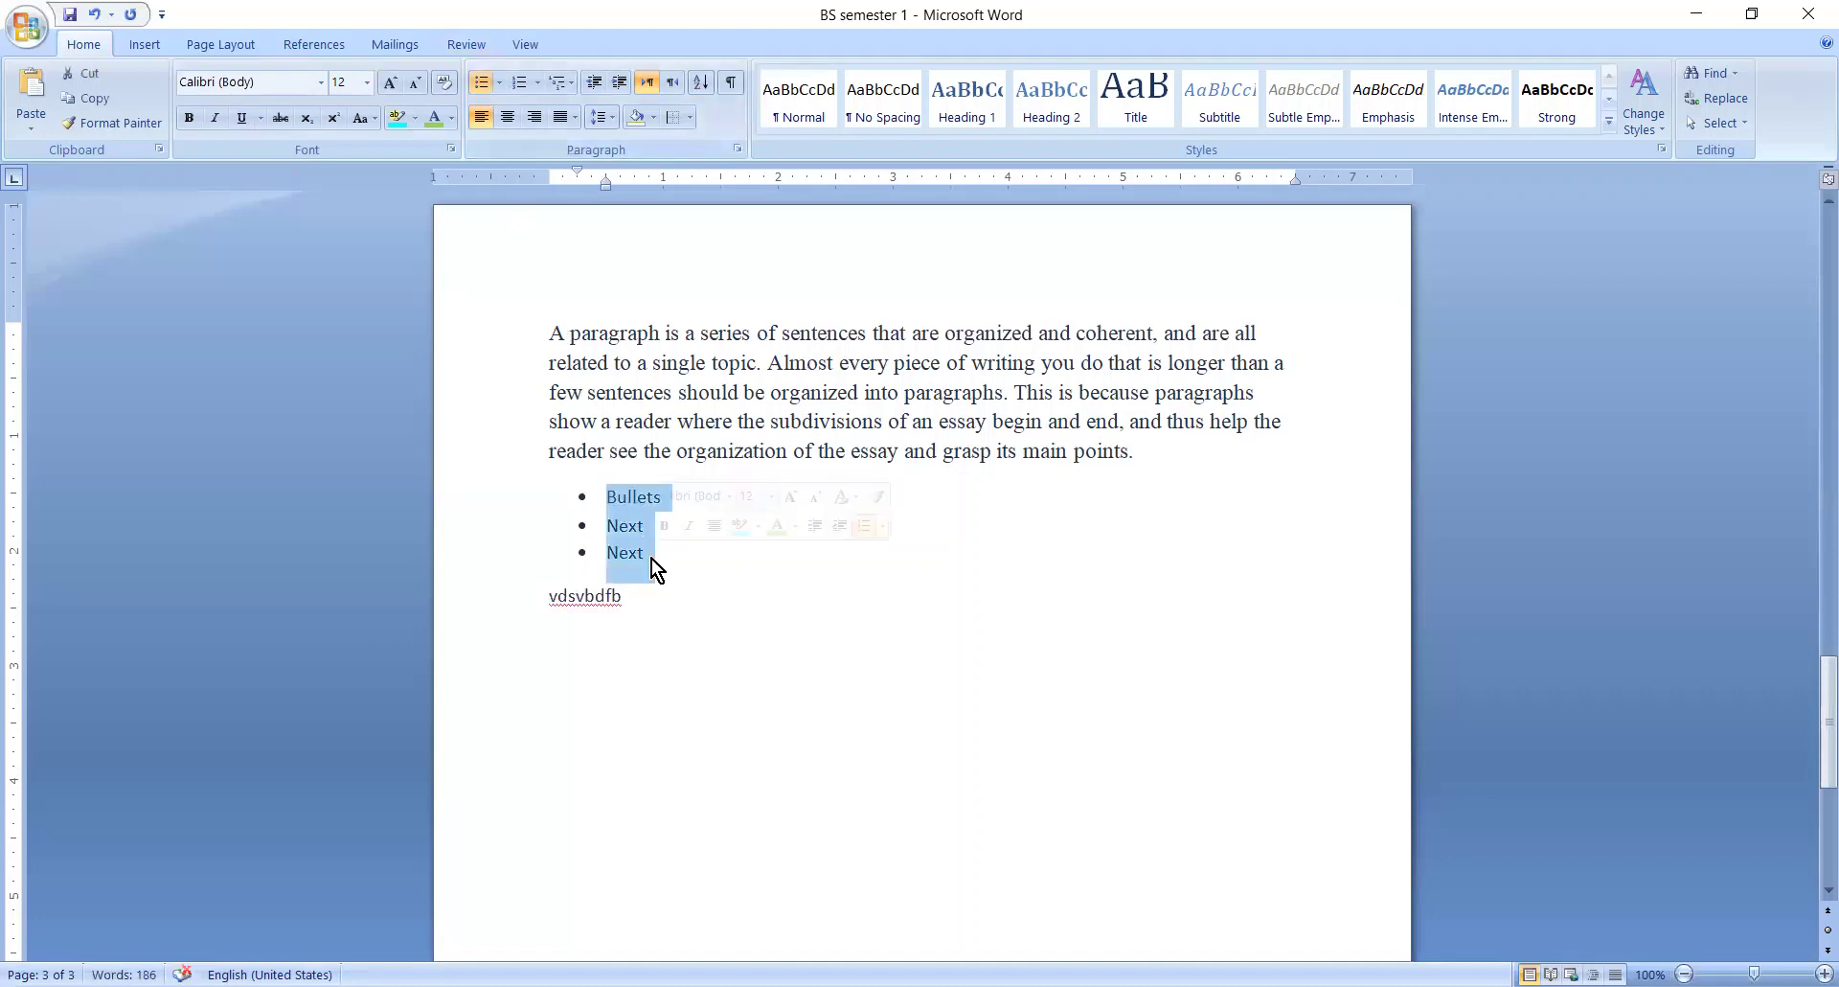
{"action": "left_click", "coordinate": [498, 86]}
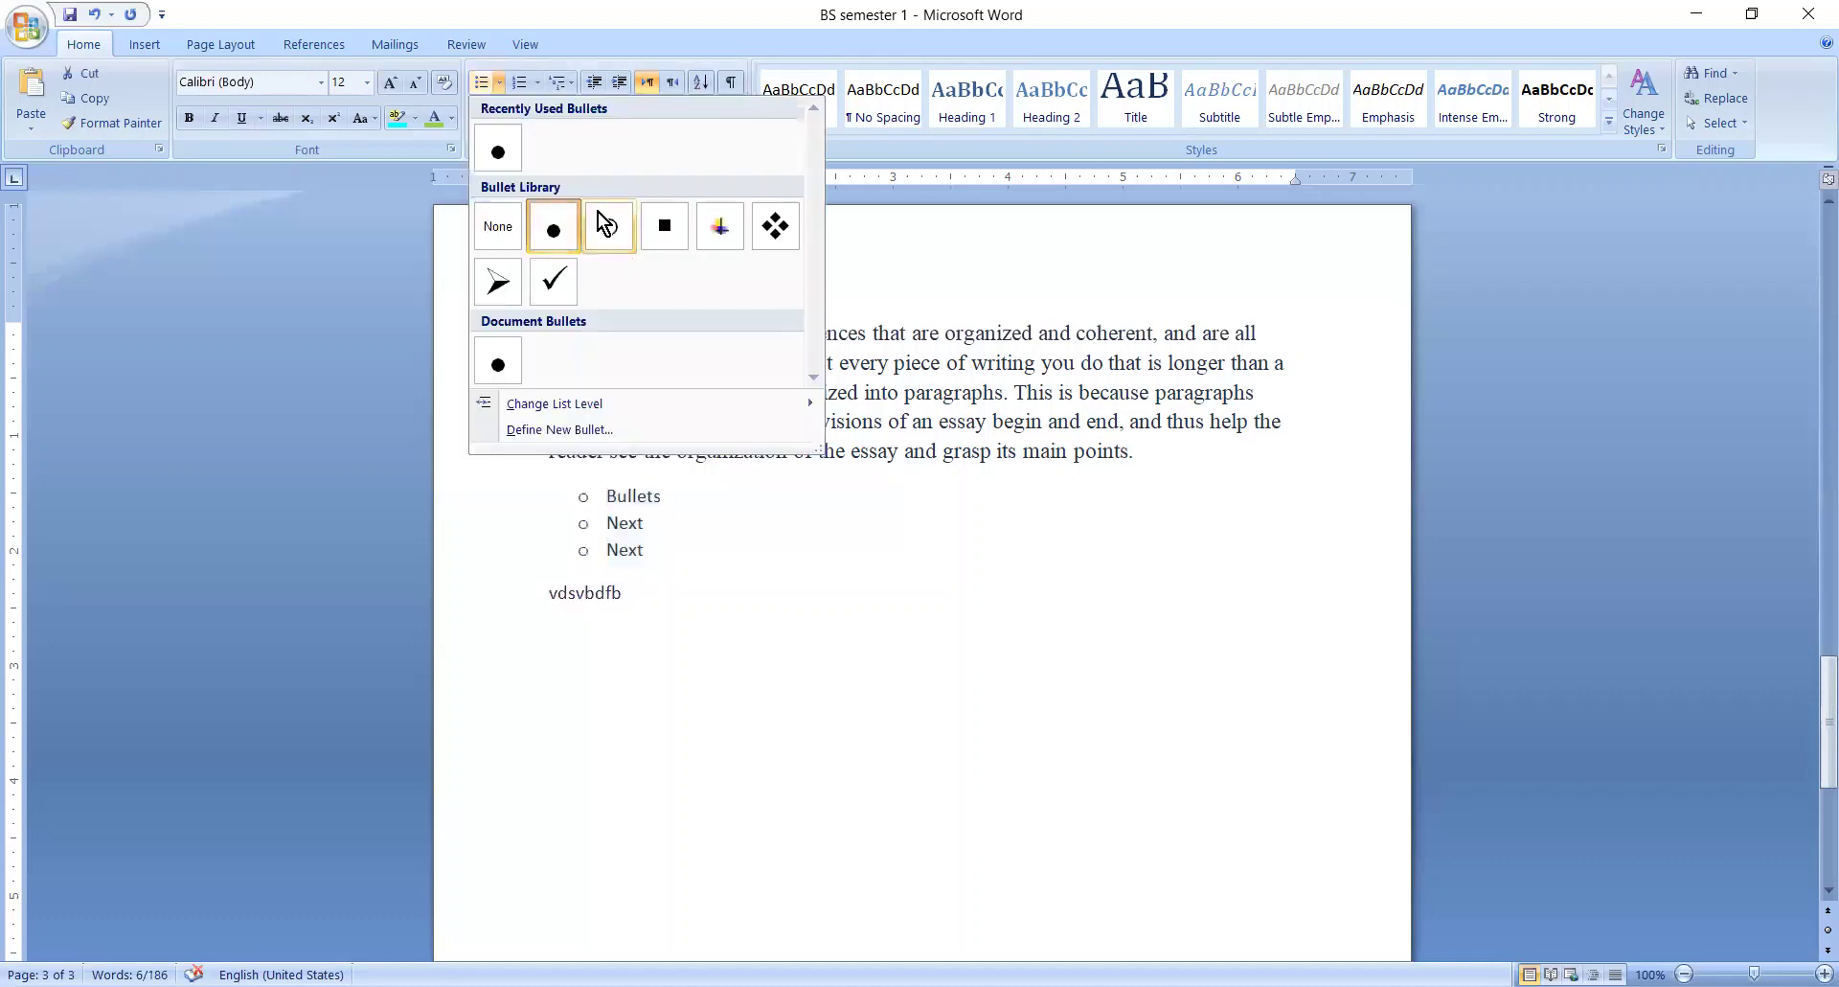
{"action": "left_click", "coordinate": [598, 213]}
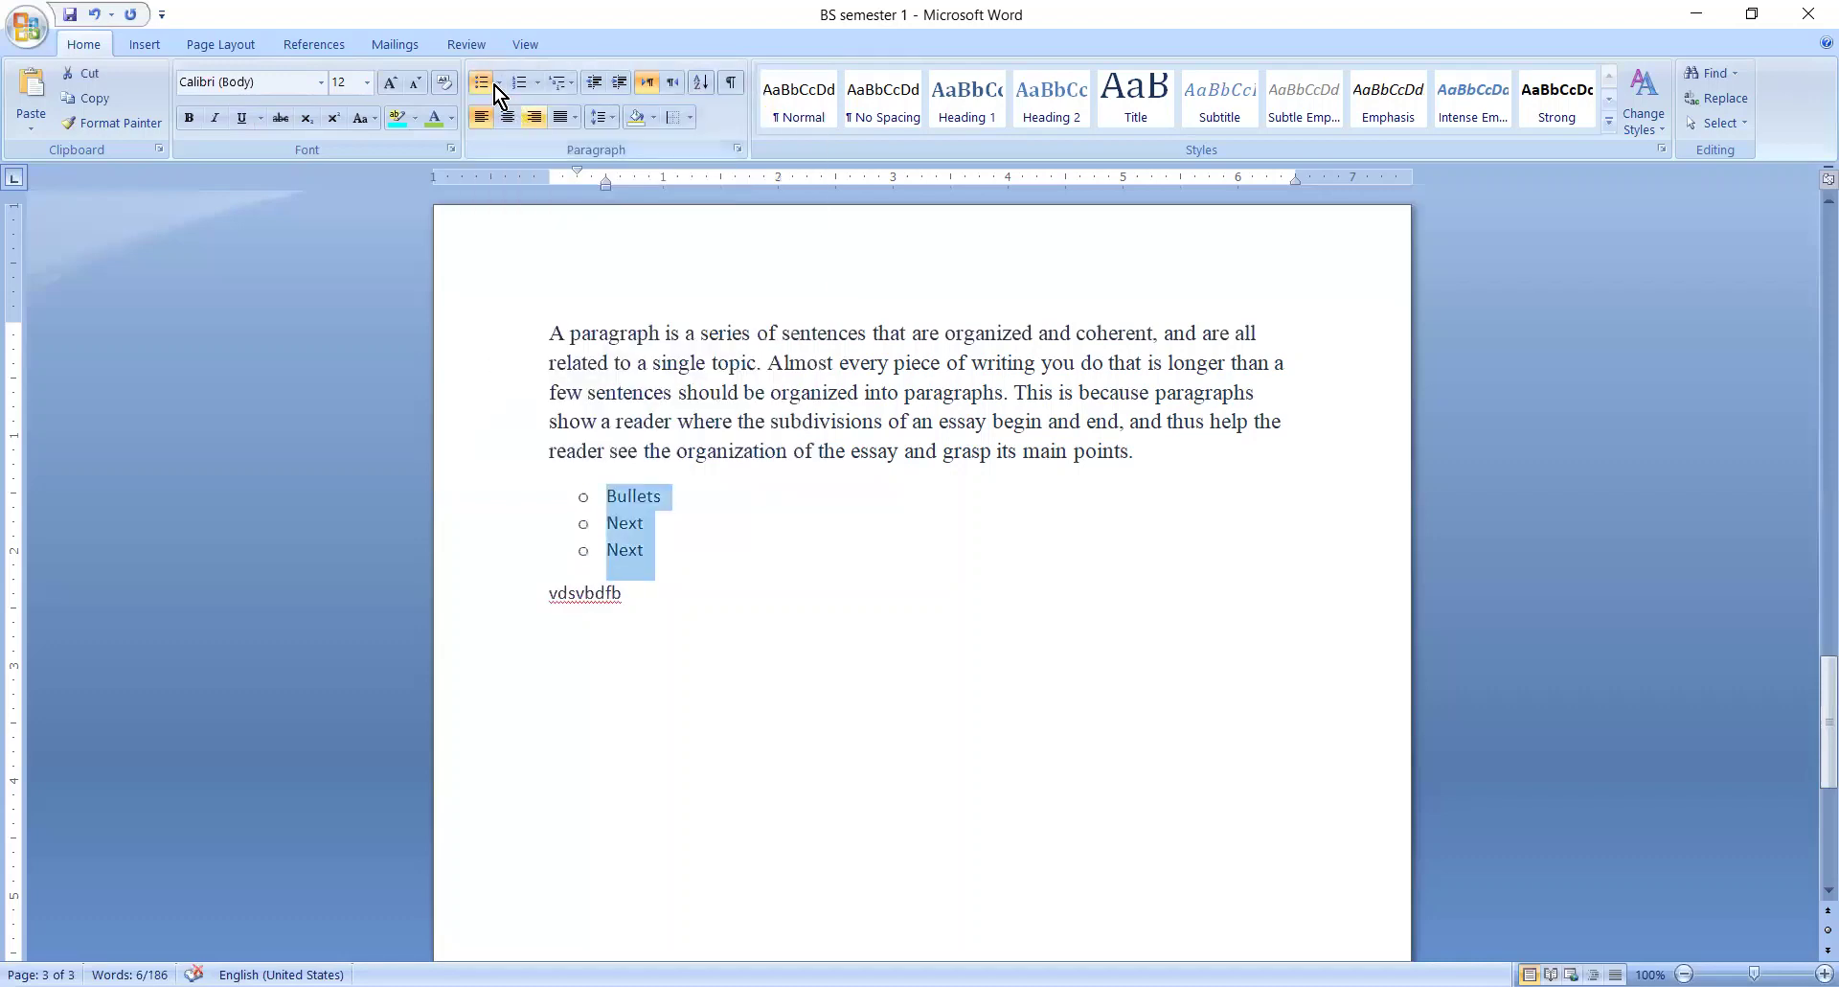
{"action": "left_click", "coordinate": [498, 84]}
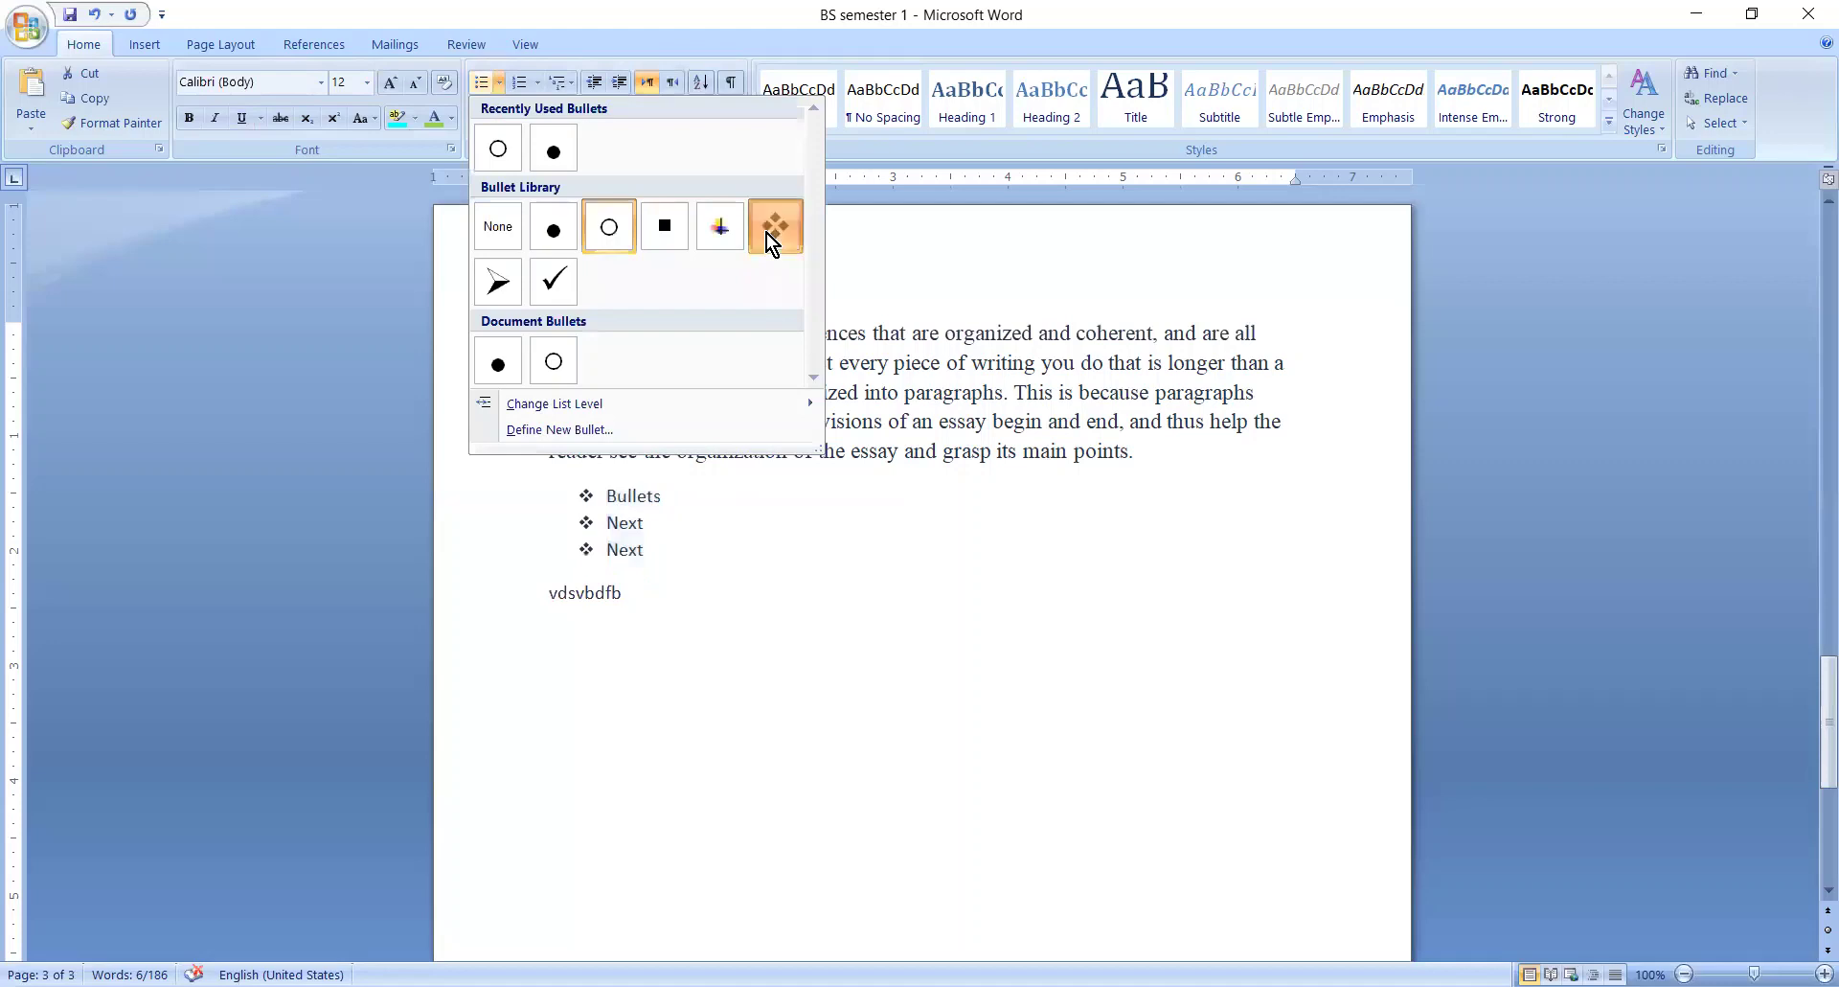
{"action": "left_click", "coordinate": [766, 233]}
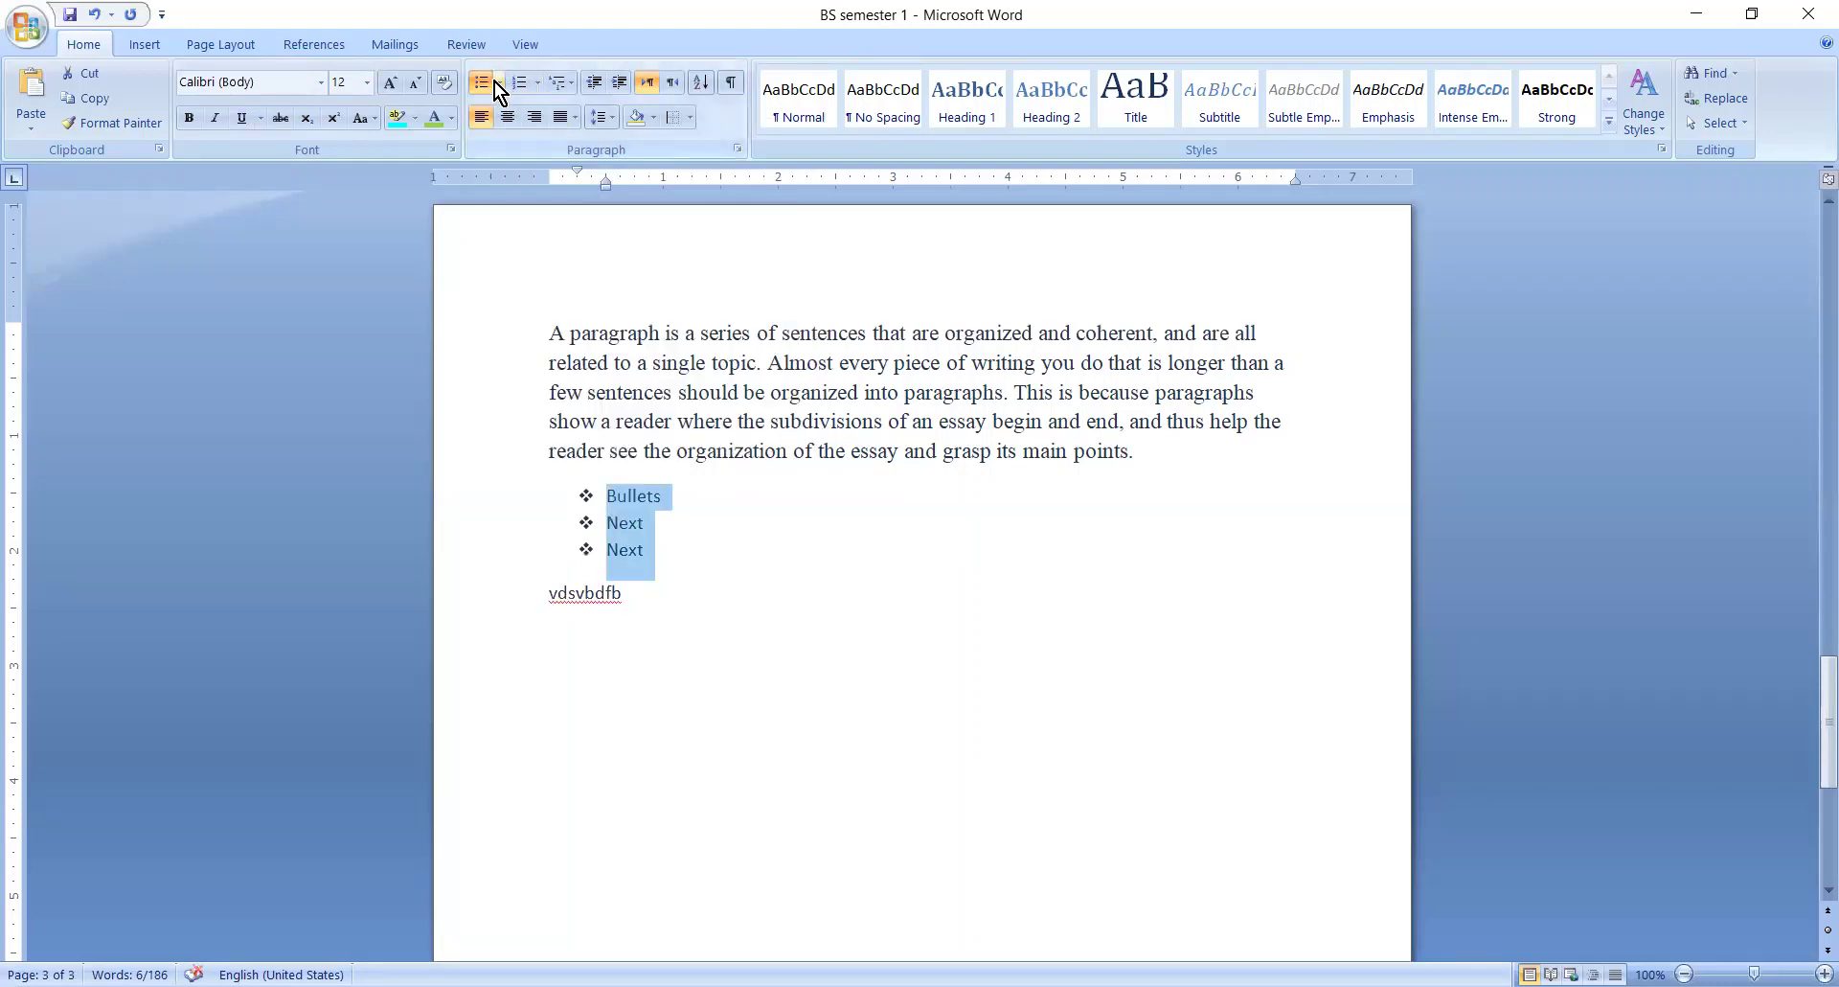
{"action": "left_click", "coordinate": [497, 83]}
{"action": "left_click", "coordinate": [699, 232]}
- Add the items "Point" and "Next" at the end of the bulleted list and end the list with an unbulleted line
{"action": "left_click", "coordinate": [675, 544]}
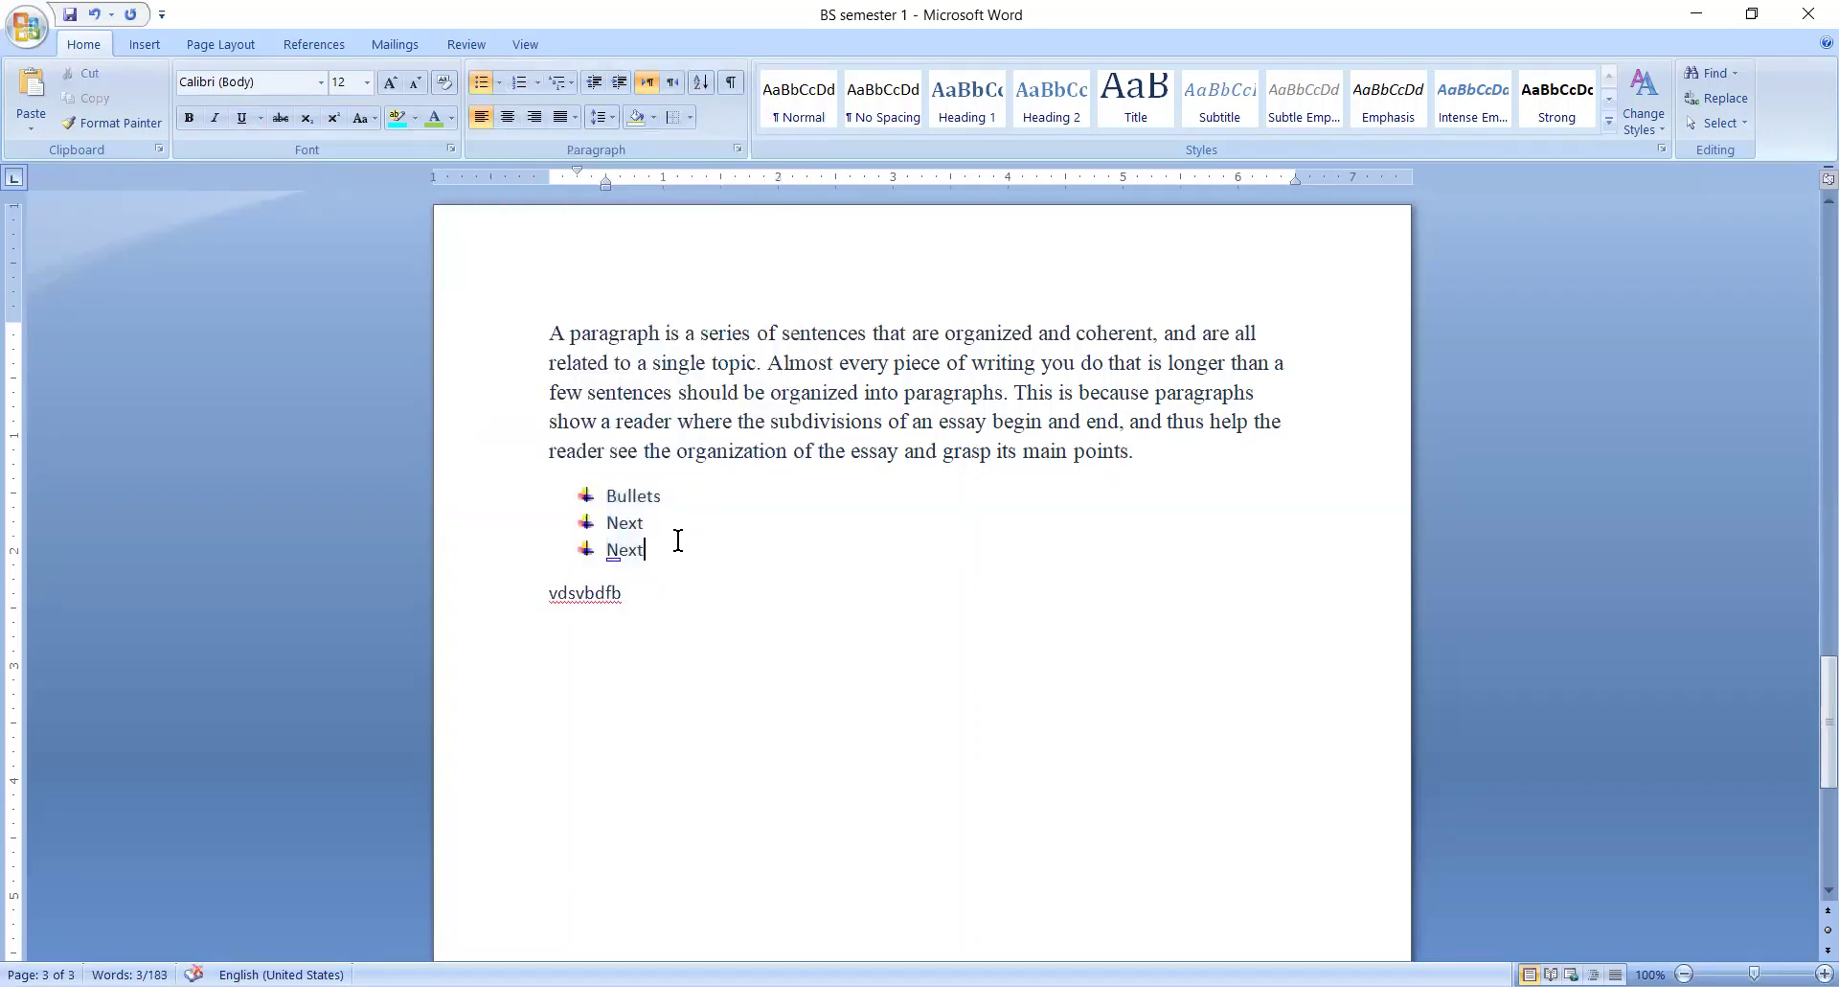
{"action": "key", "text": "Return"}
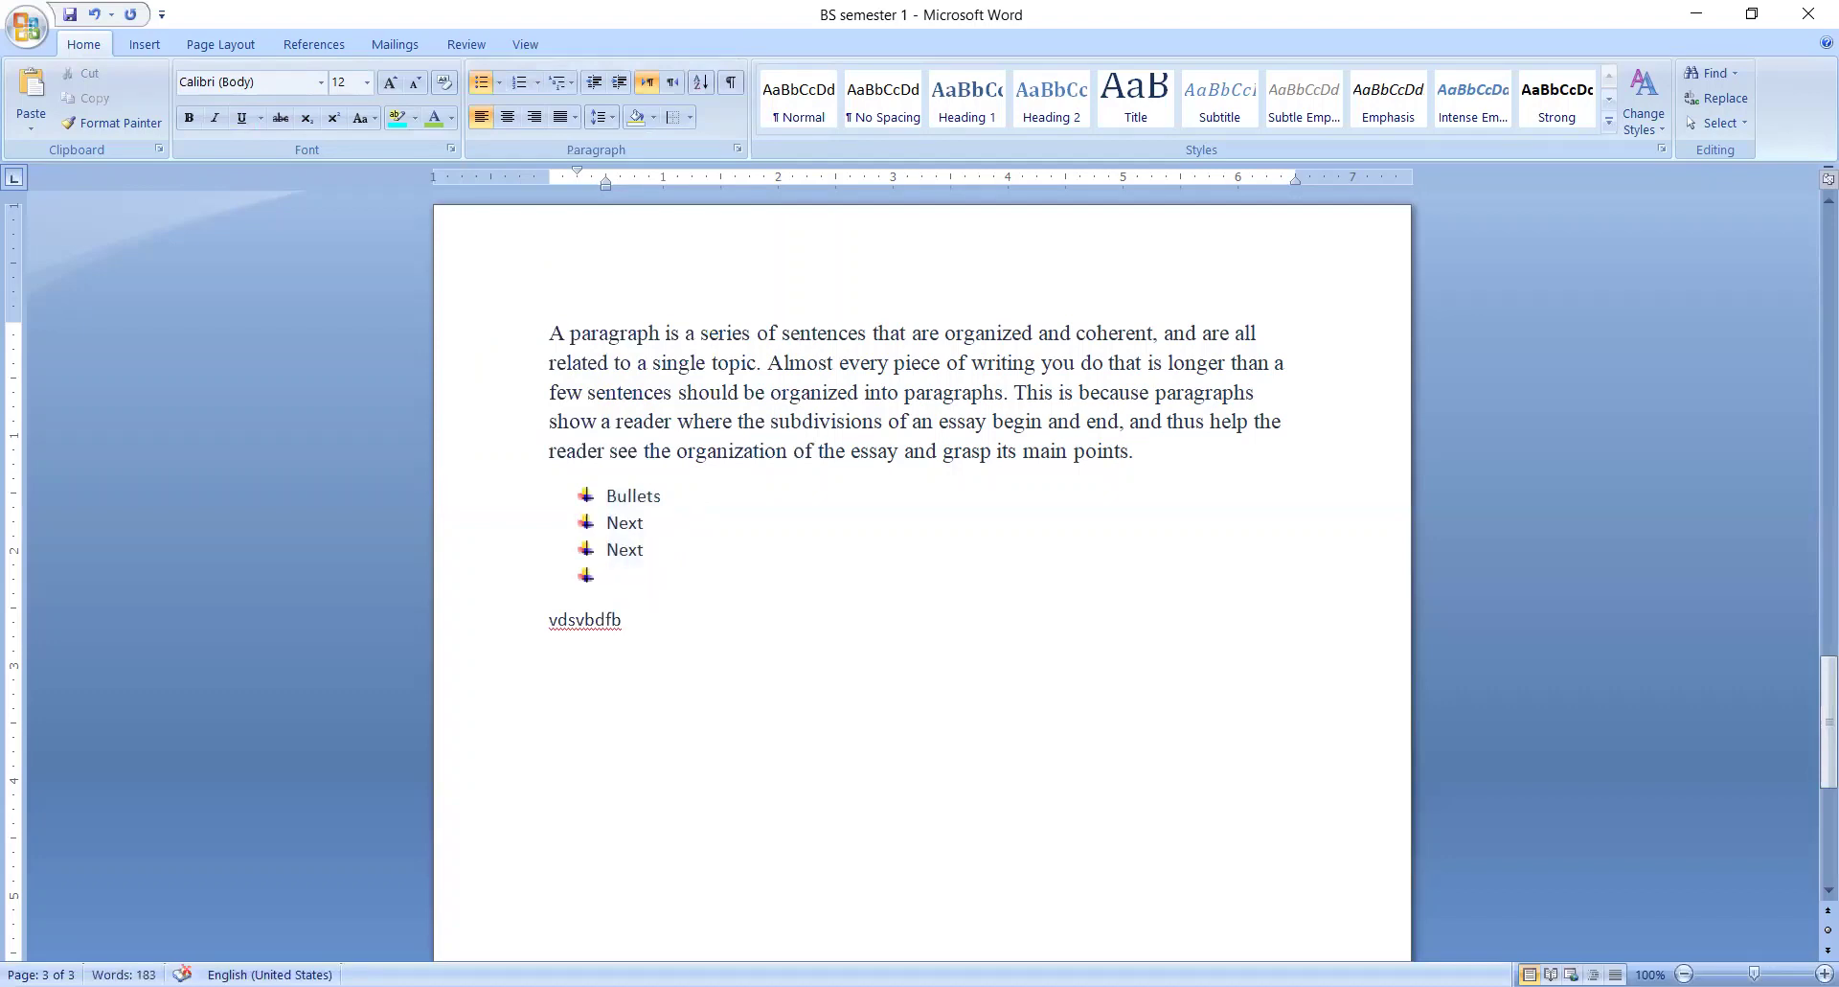
{"action": "type", "text": "point"}
{"action": "key", "text": "Return"}
{"action": "type", "text": "next"}
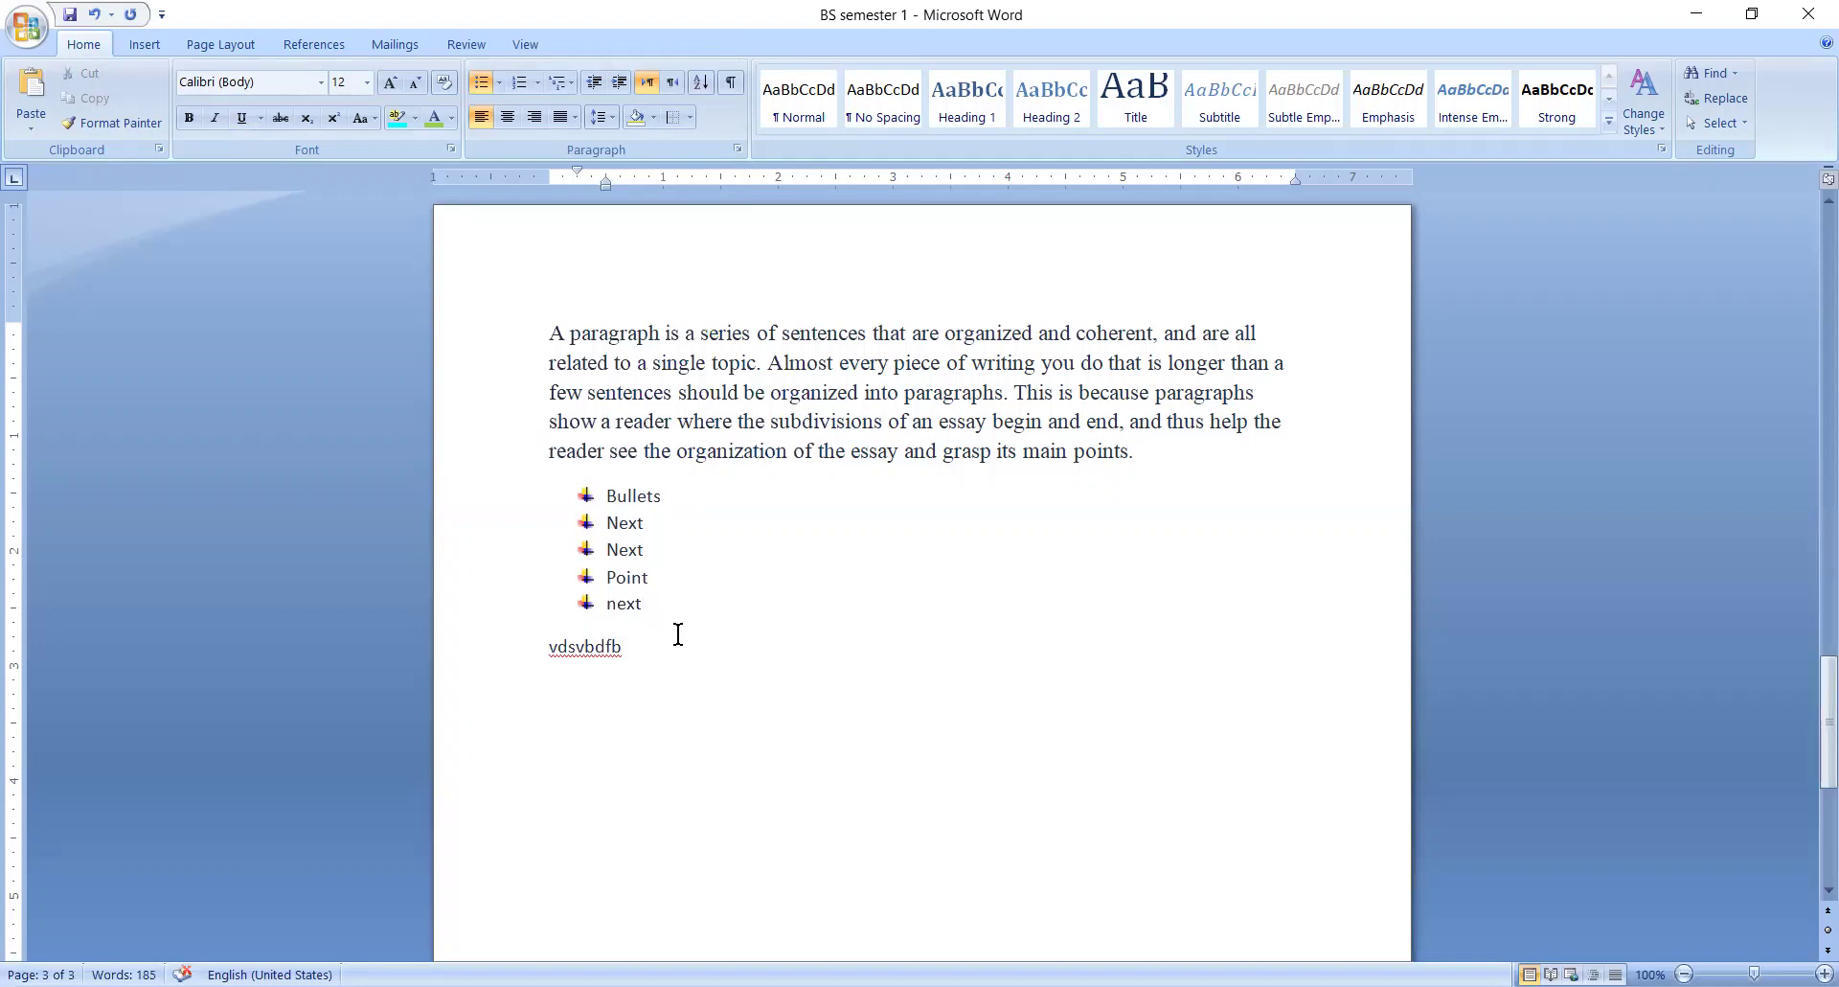
{"action": "key", "text": "Return"}
{"action": "key", "text": "Return"}
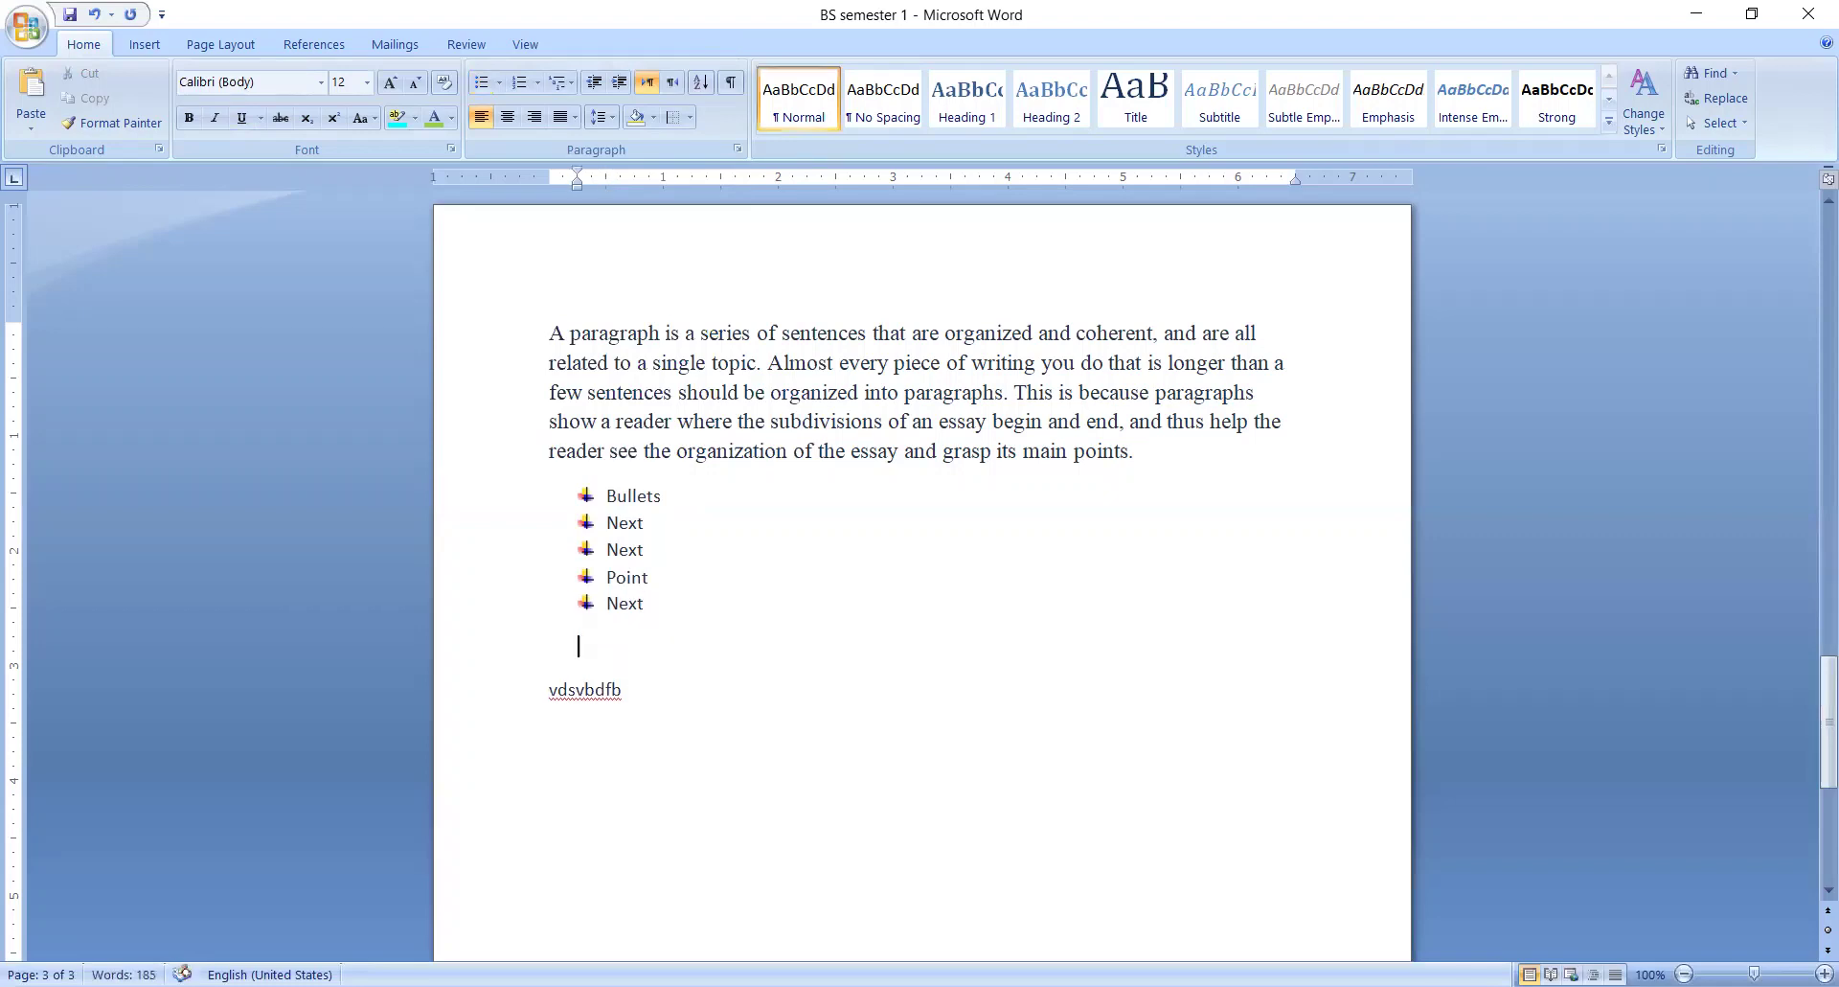
- Create a numbered list directly below the bulleted list with the items "A", "B", "C" and "5"
{"action": "left_click", "coordinate": [514, 89]}
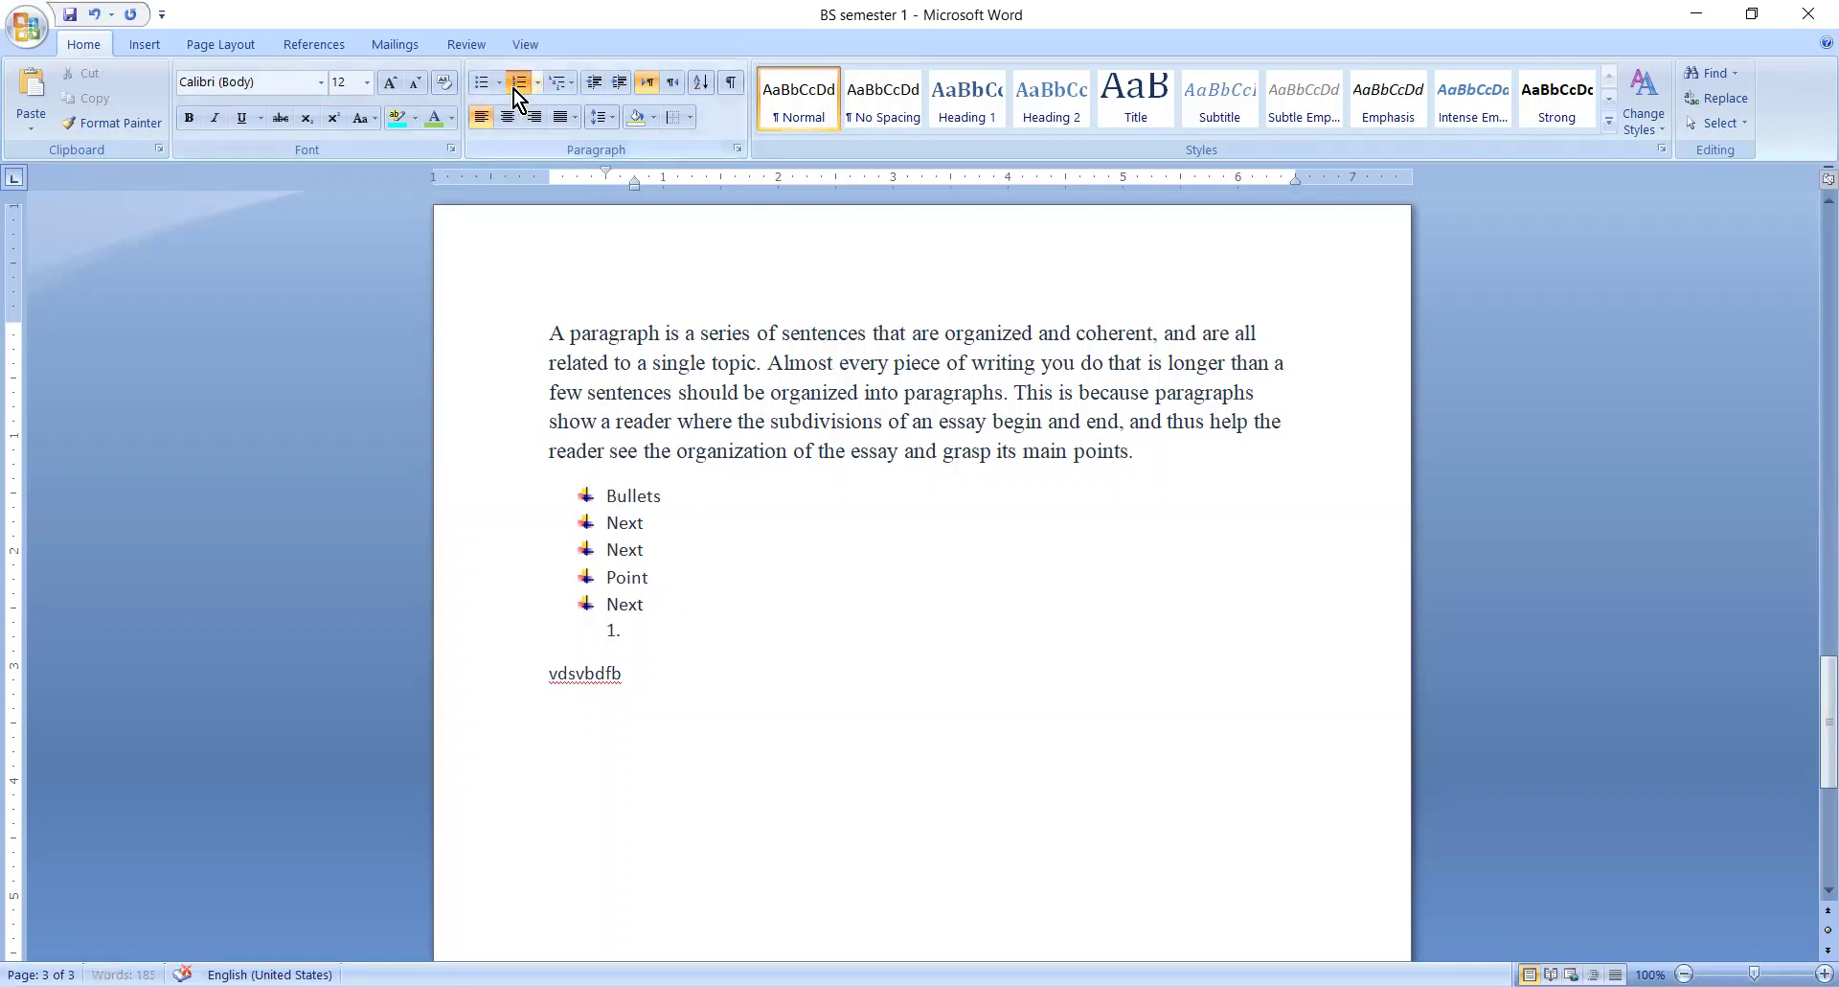
{"action": "left_click", "coordinate": [513, 89]}
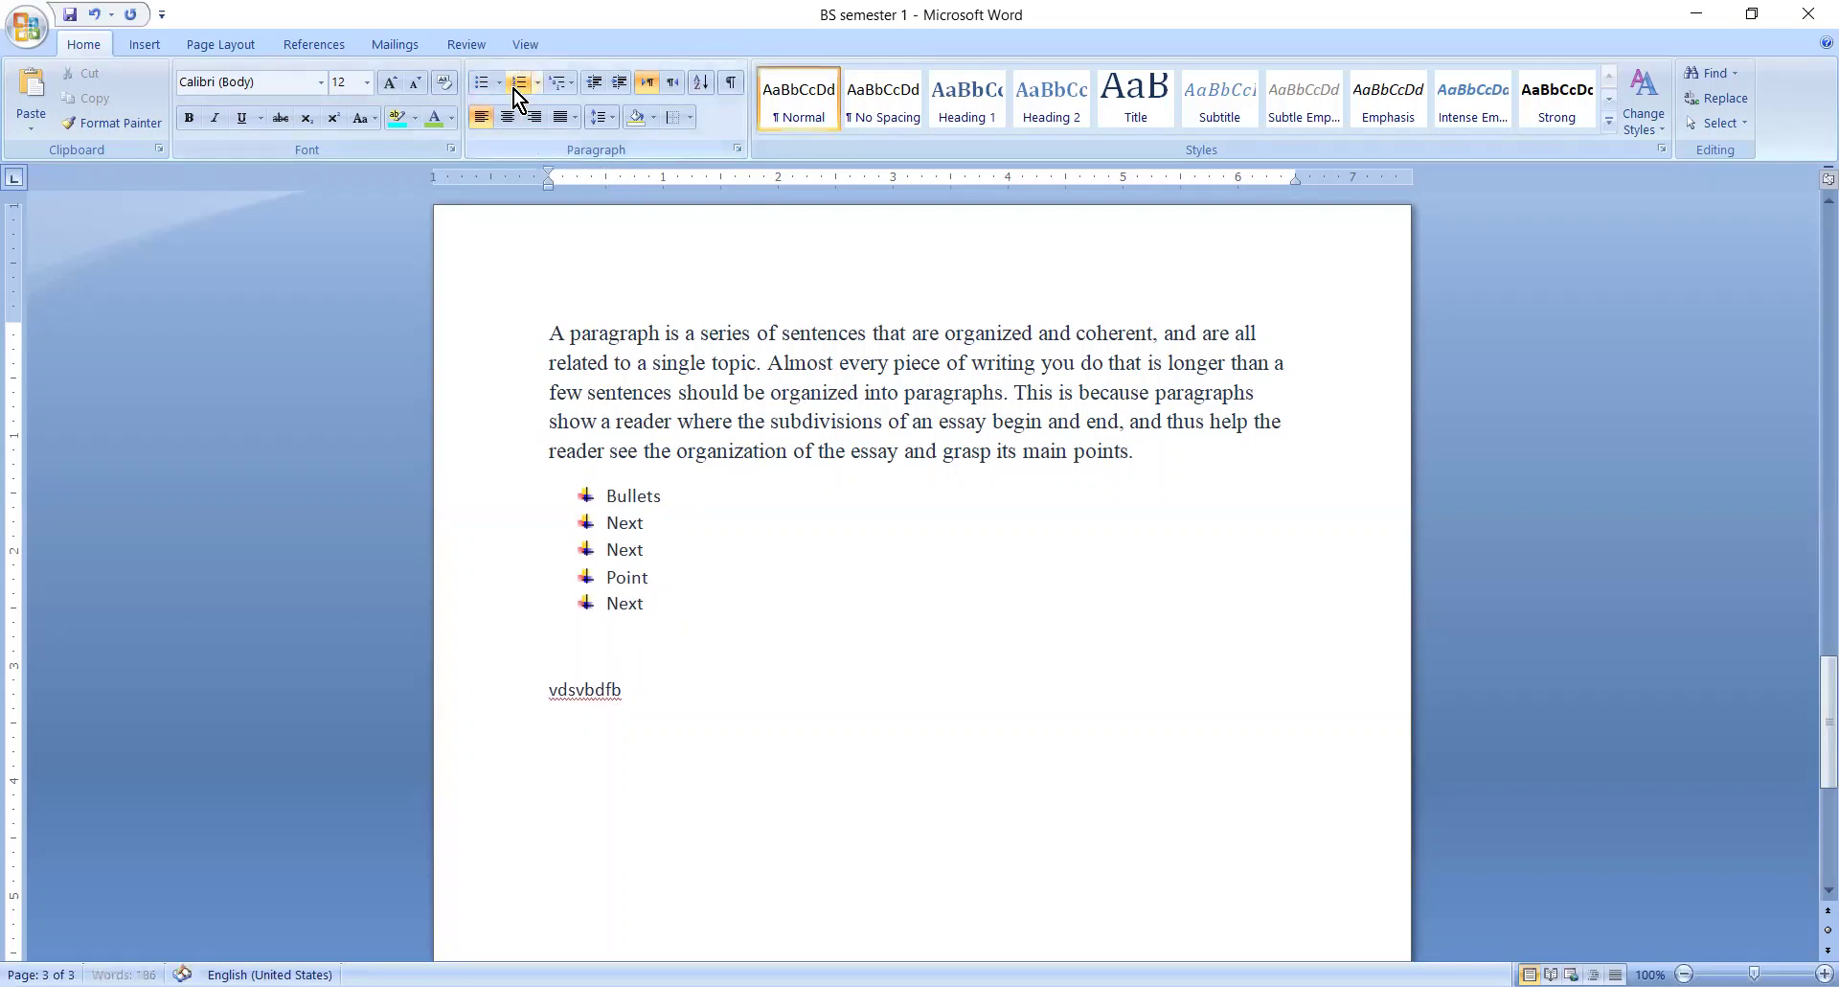
{"action": "left_click", "coordinate": [513, 84]}
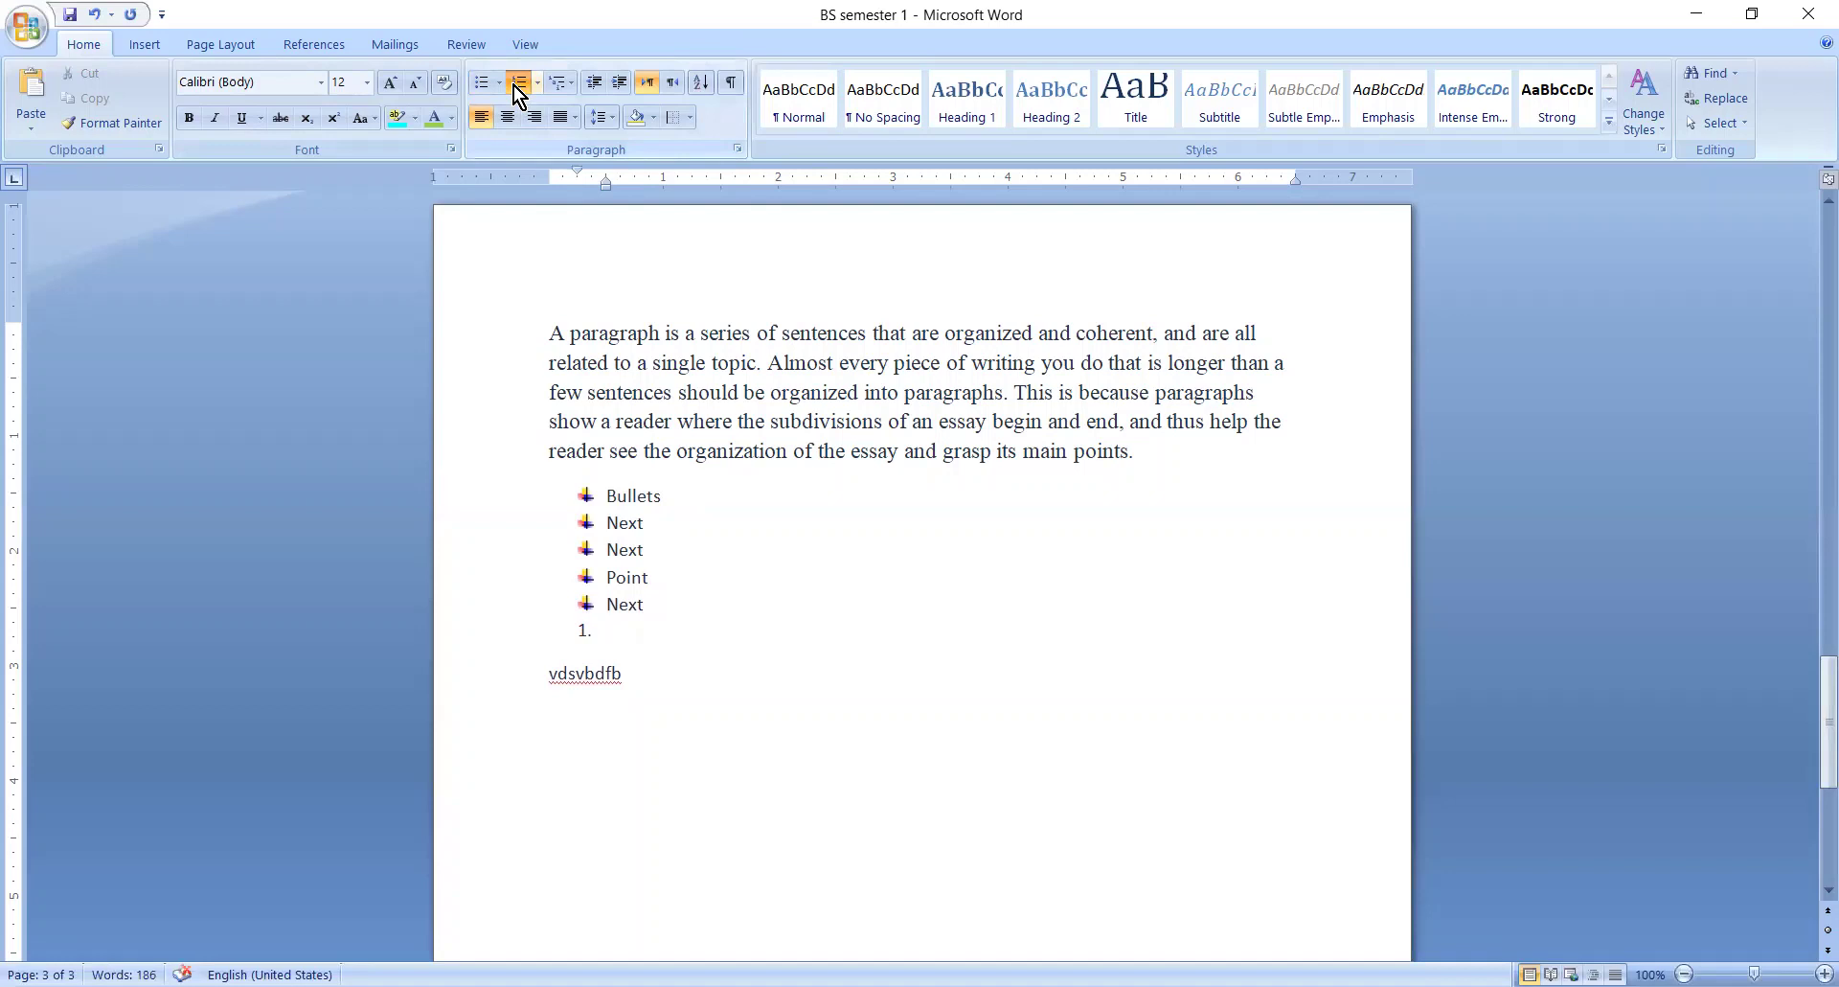
{"action": "type", "text": "A"}
{"action": "key", "text": "Return"}
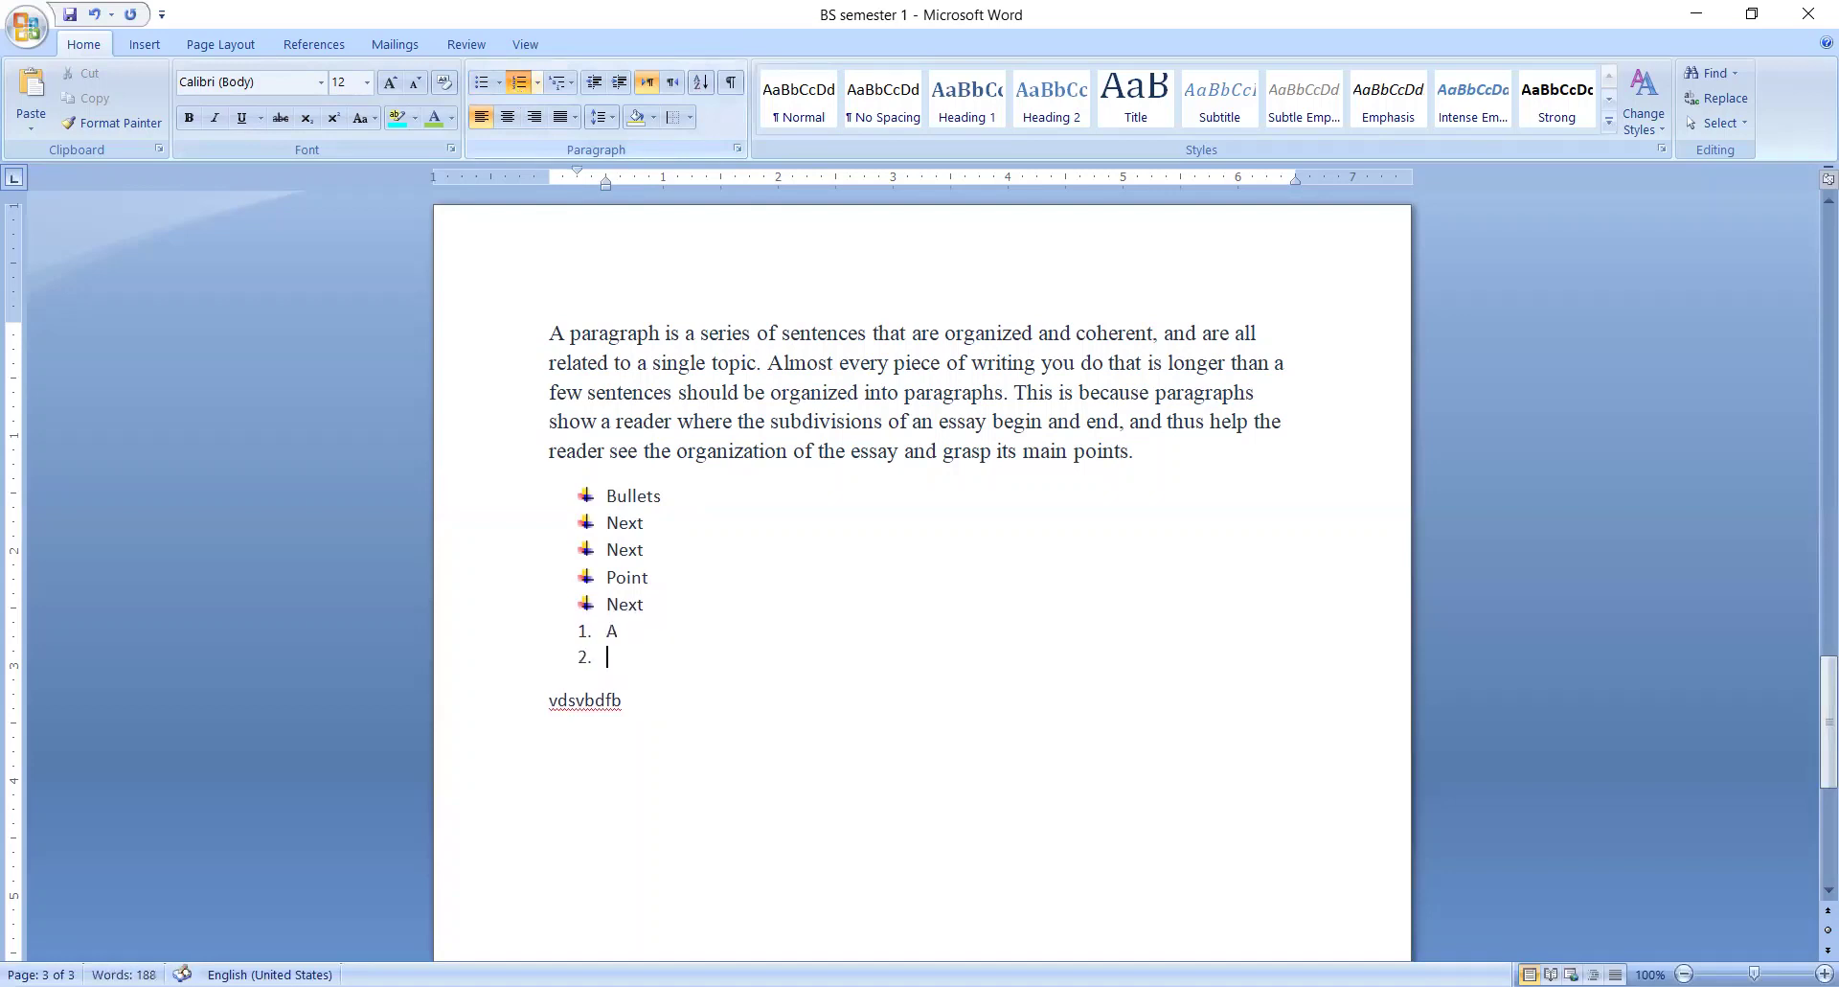
{"action": "type", "text": "B"}
{"action": "key", "text": "Return"}
{"action": "type", "text": "c"}
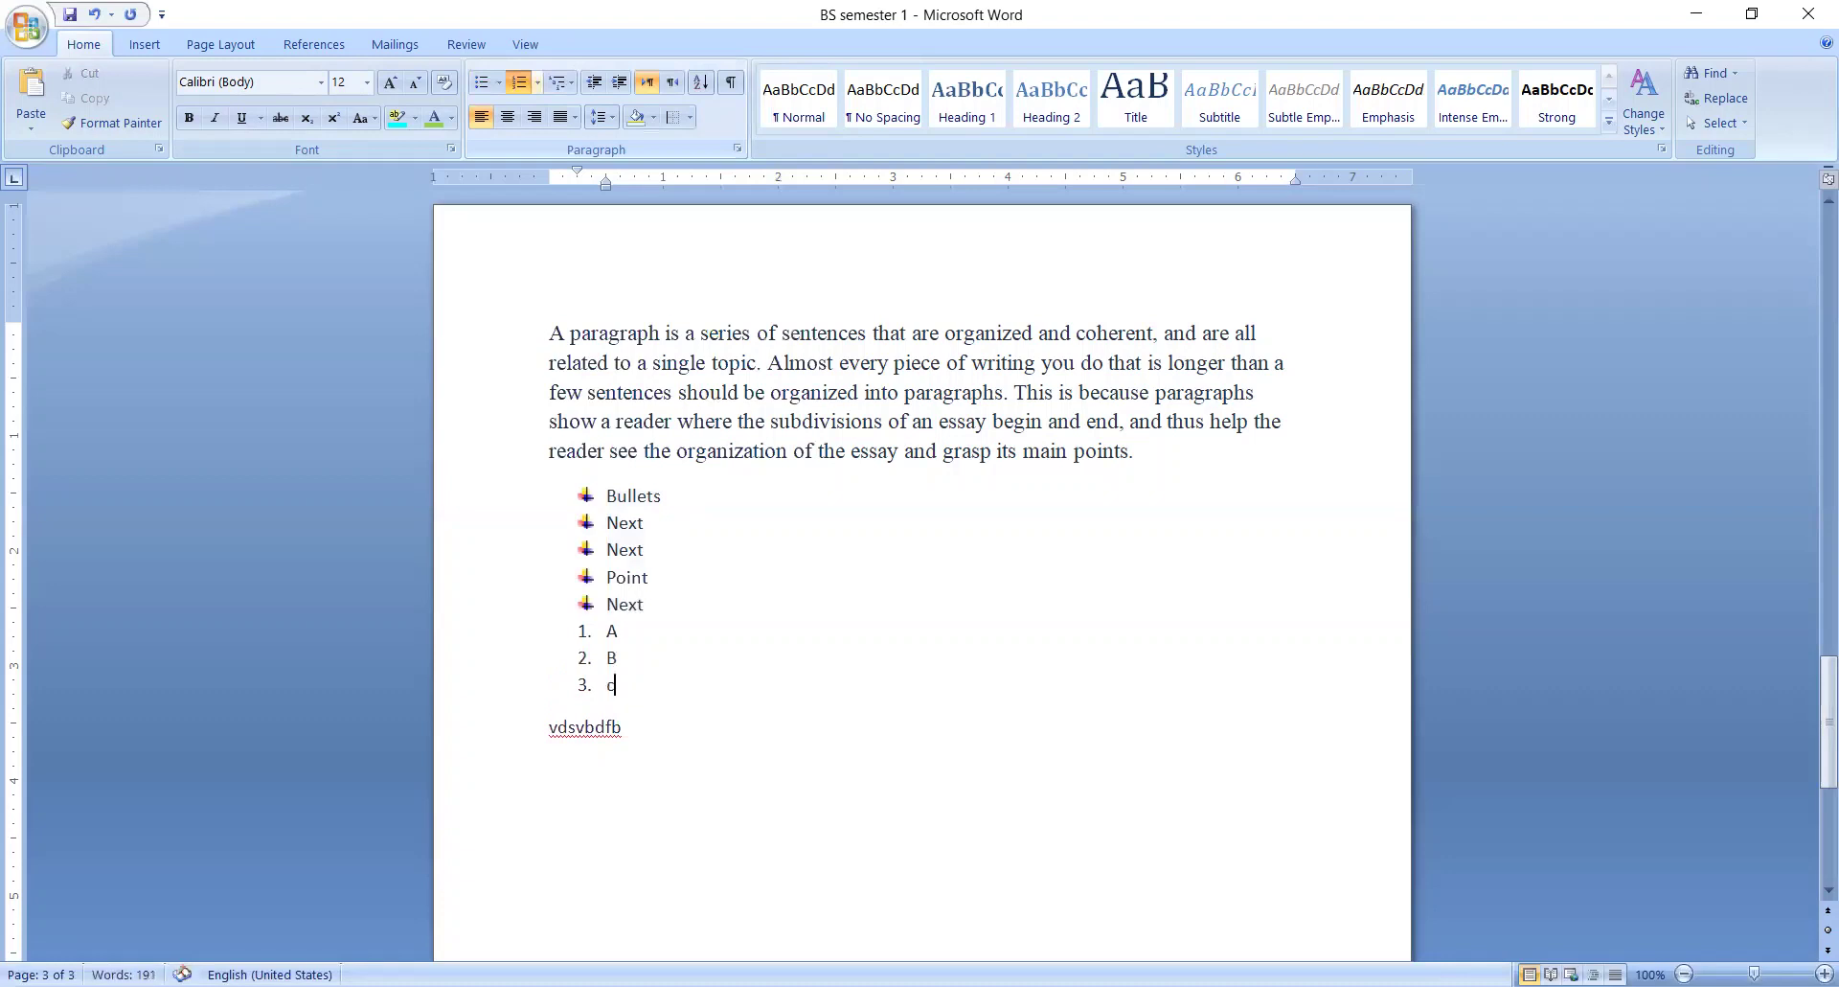
{"action": "key", "text": "Return"}
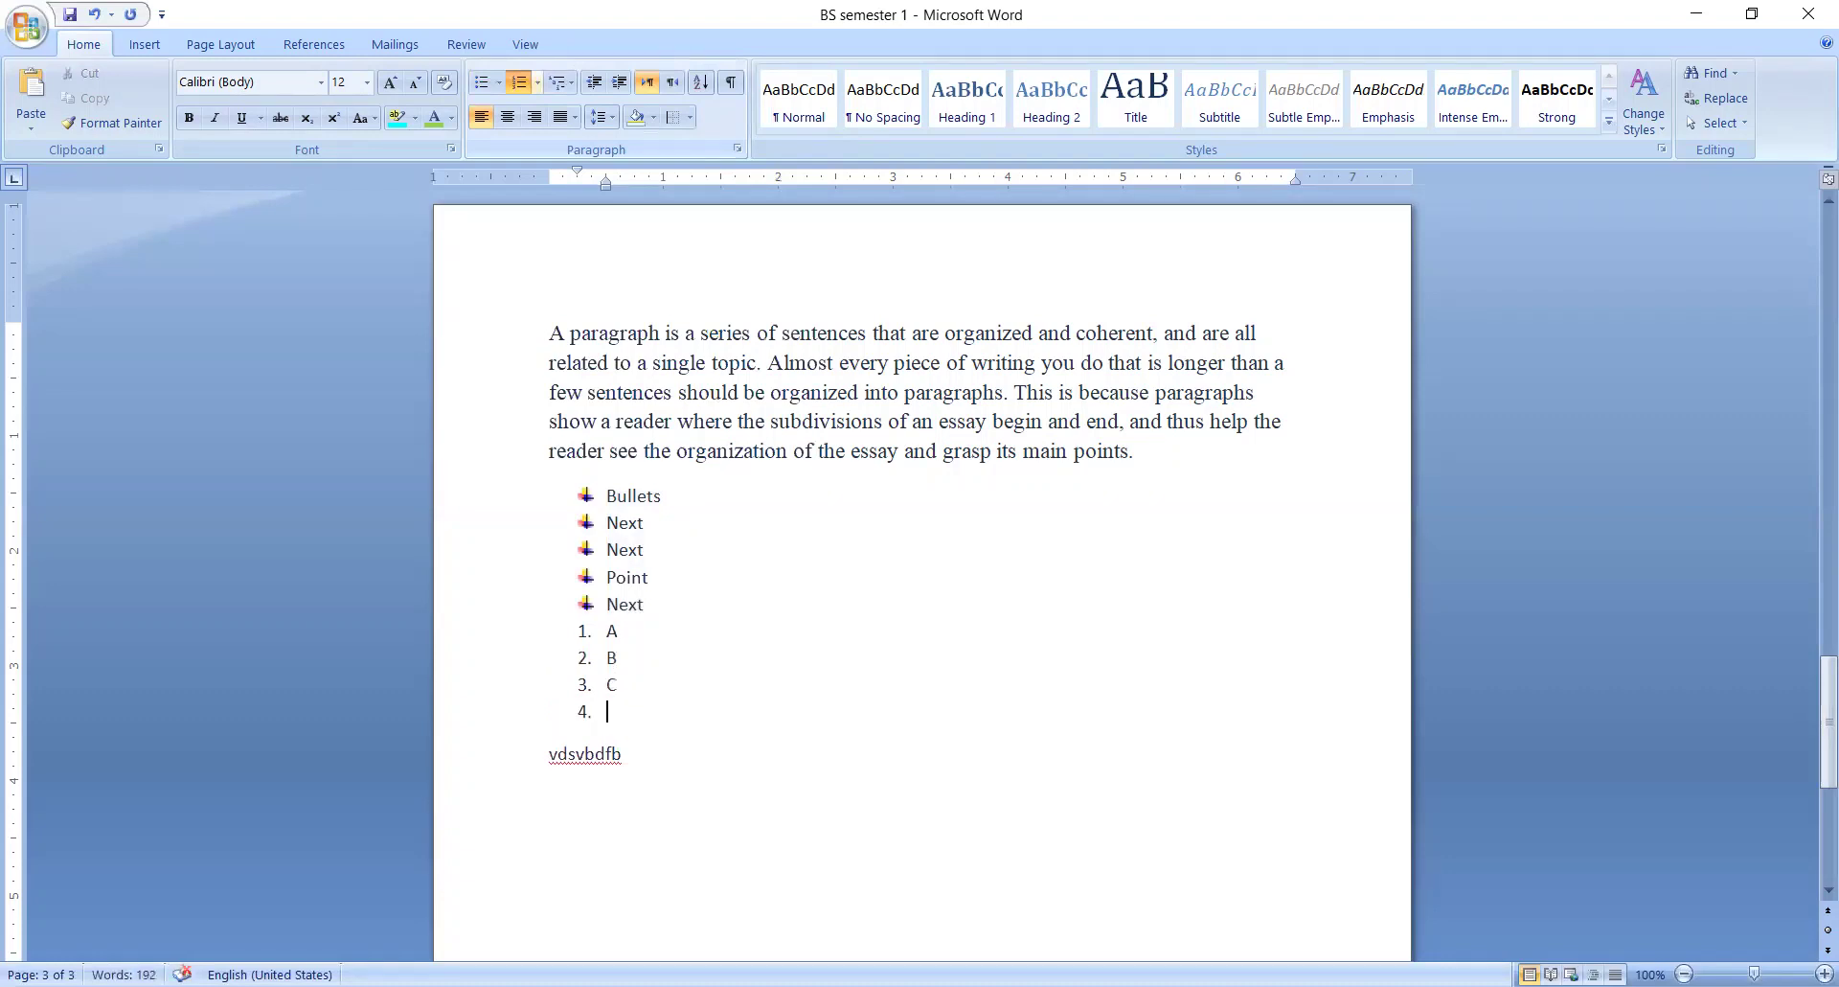
{"action": "type", "text": "5"}
{"action": "key", "text": "Return"}
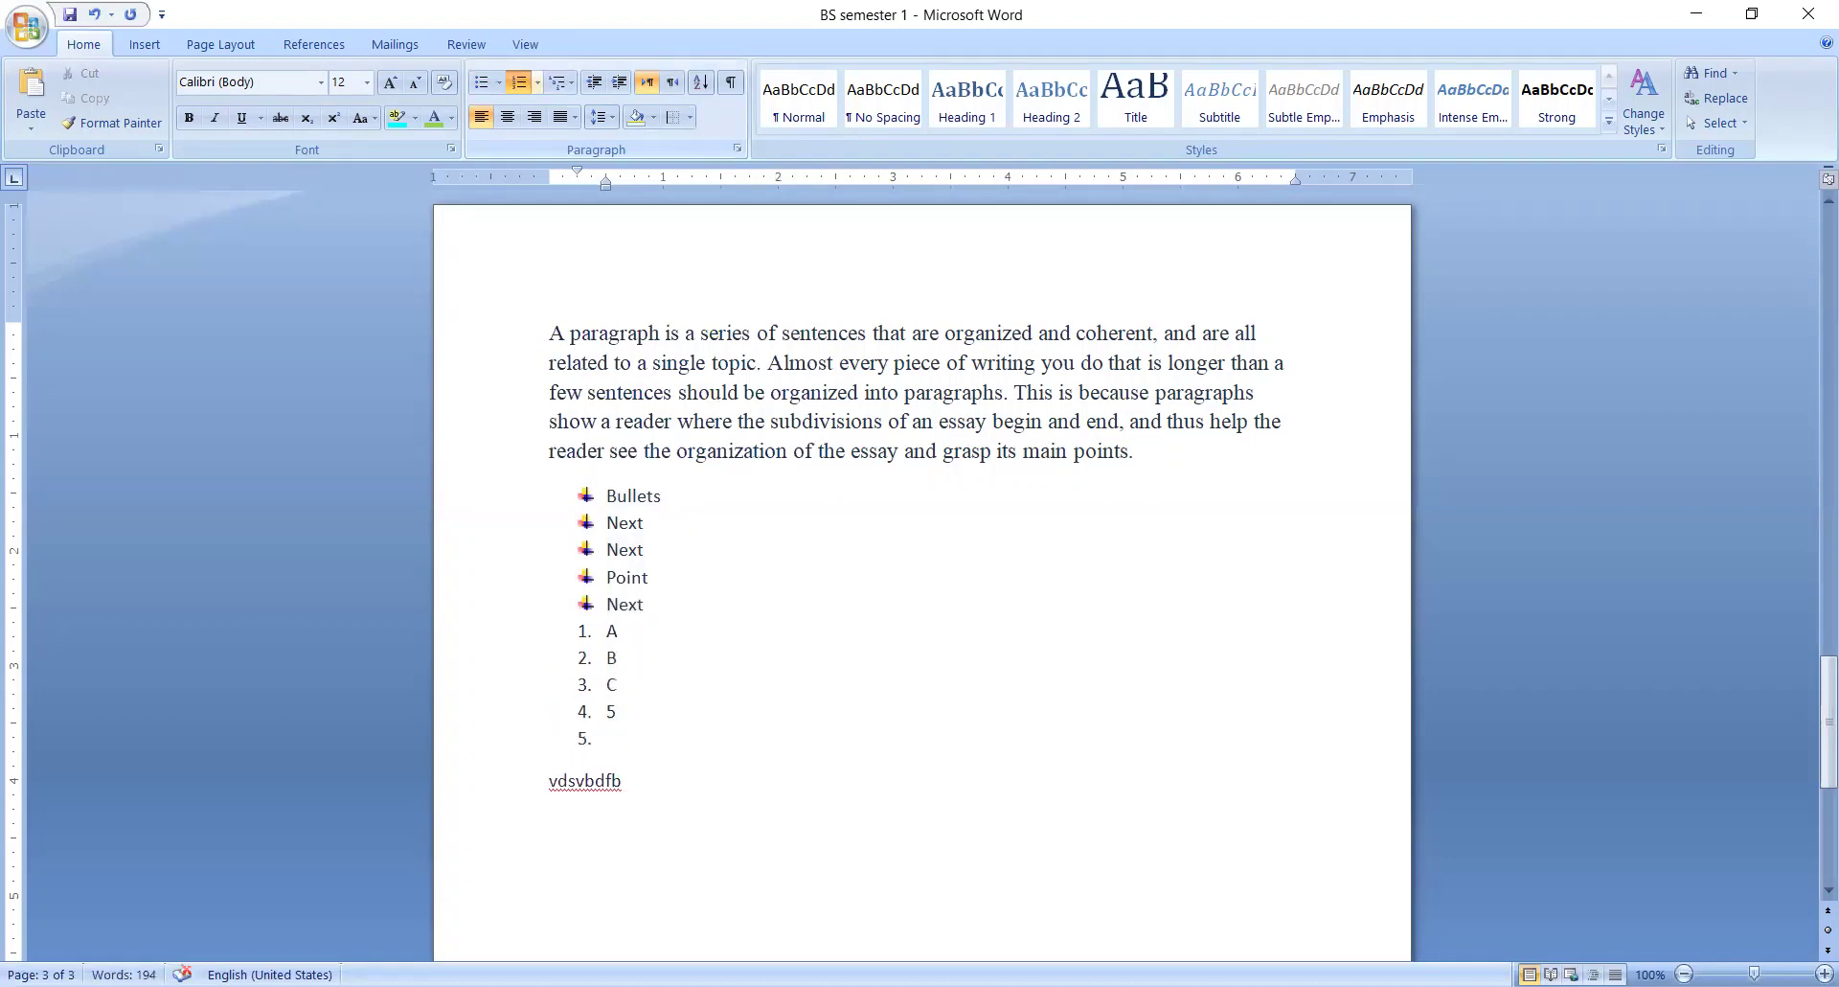
- Change the numbered list's format to A. B. C. and then to a) b) c)
{"action": "left_click", "coordinate": [537, 83]}
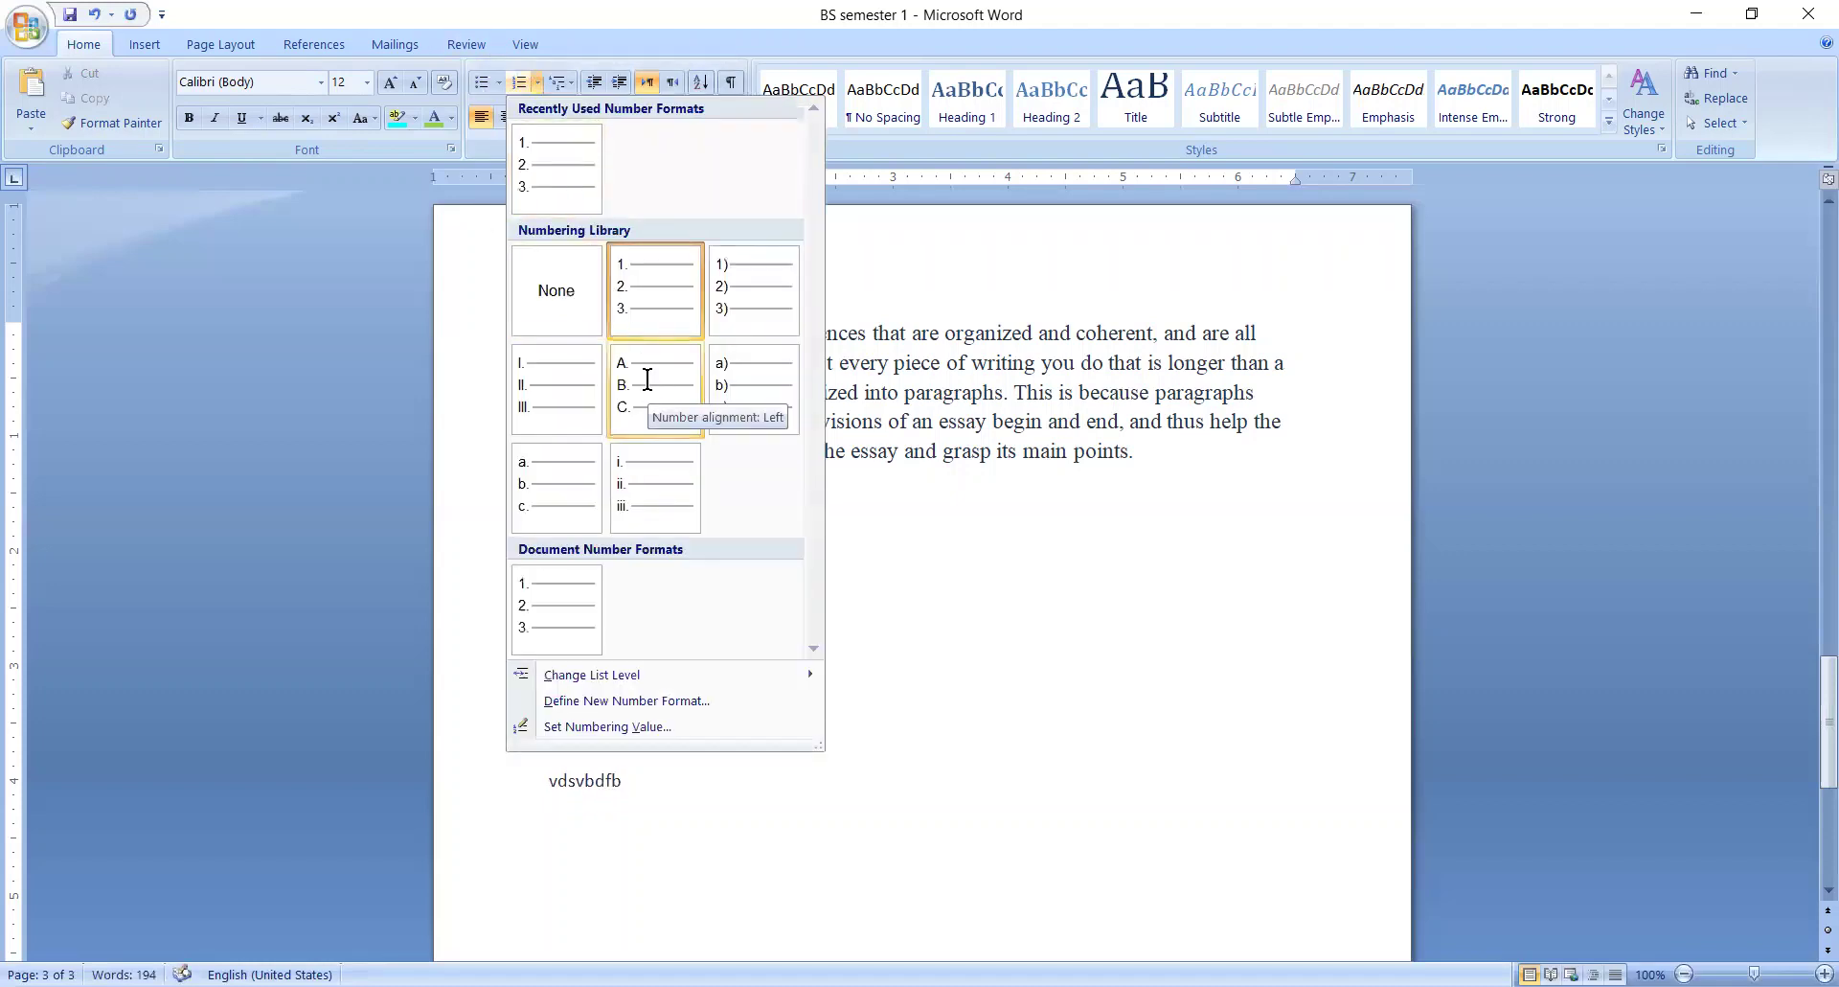
{"action": "left_click", "coordinate": [648, 380]}
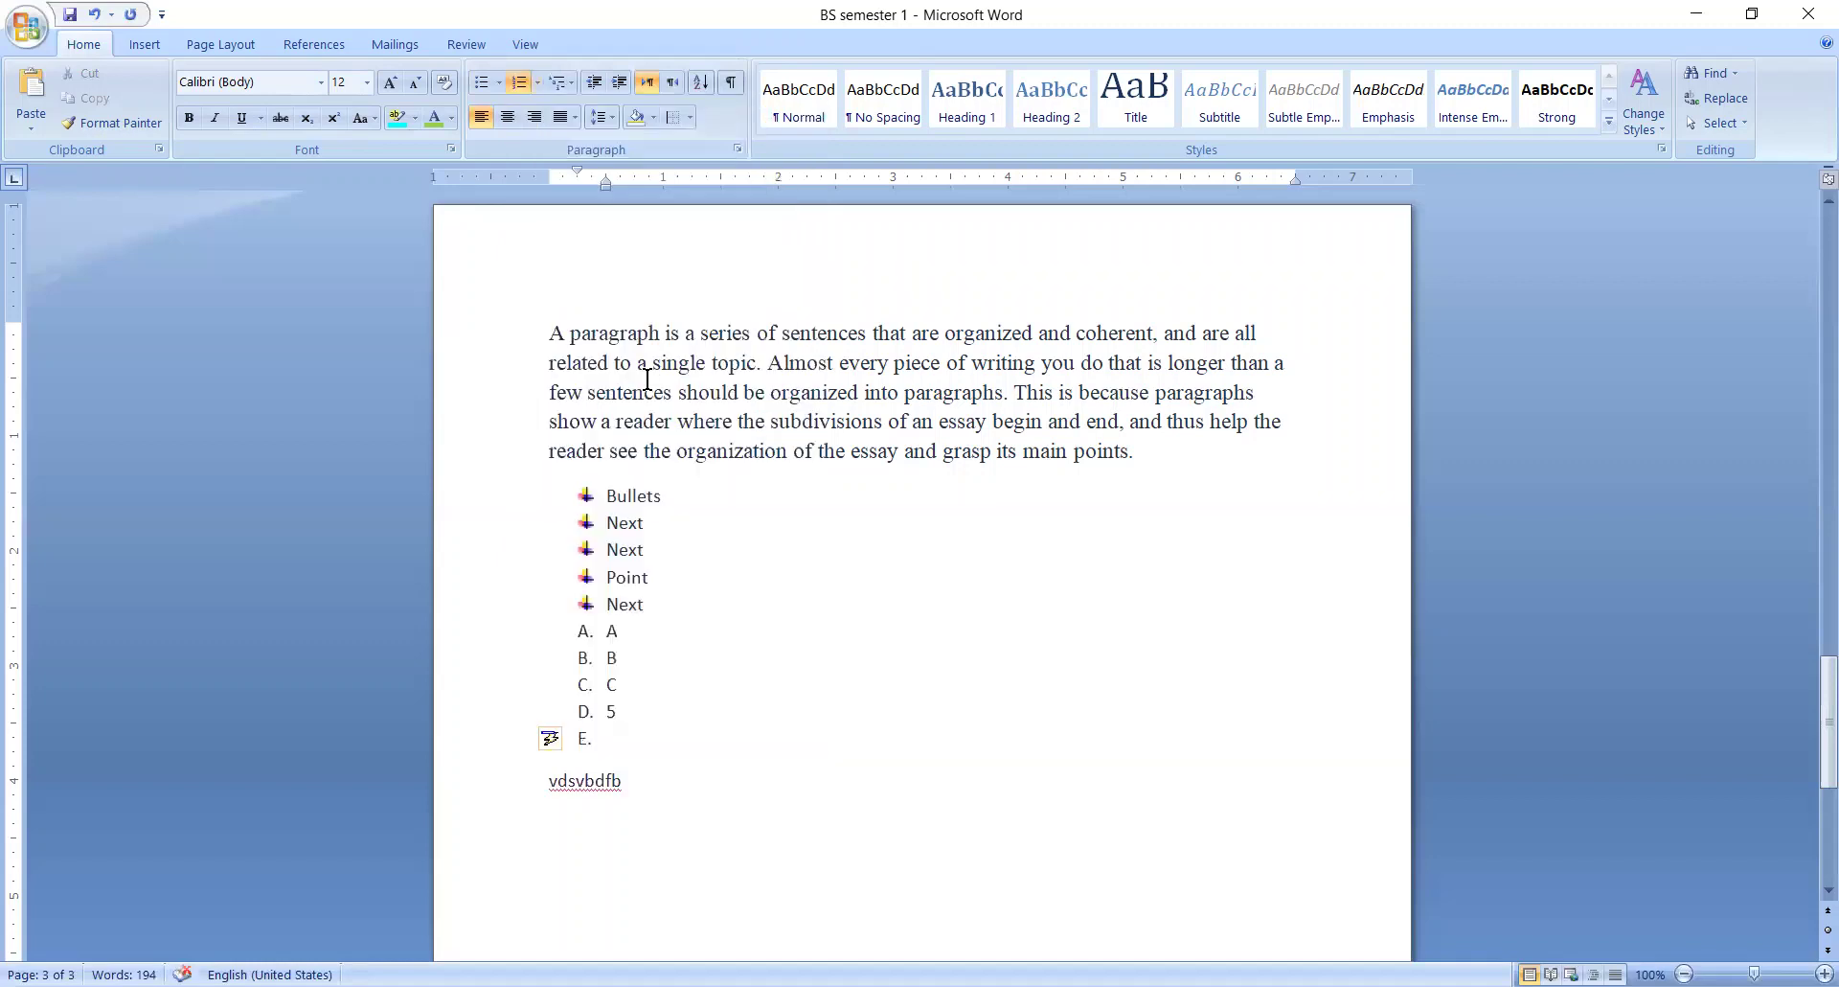
{"action": "left_click", "coordinate": [534, 87]}
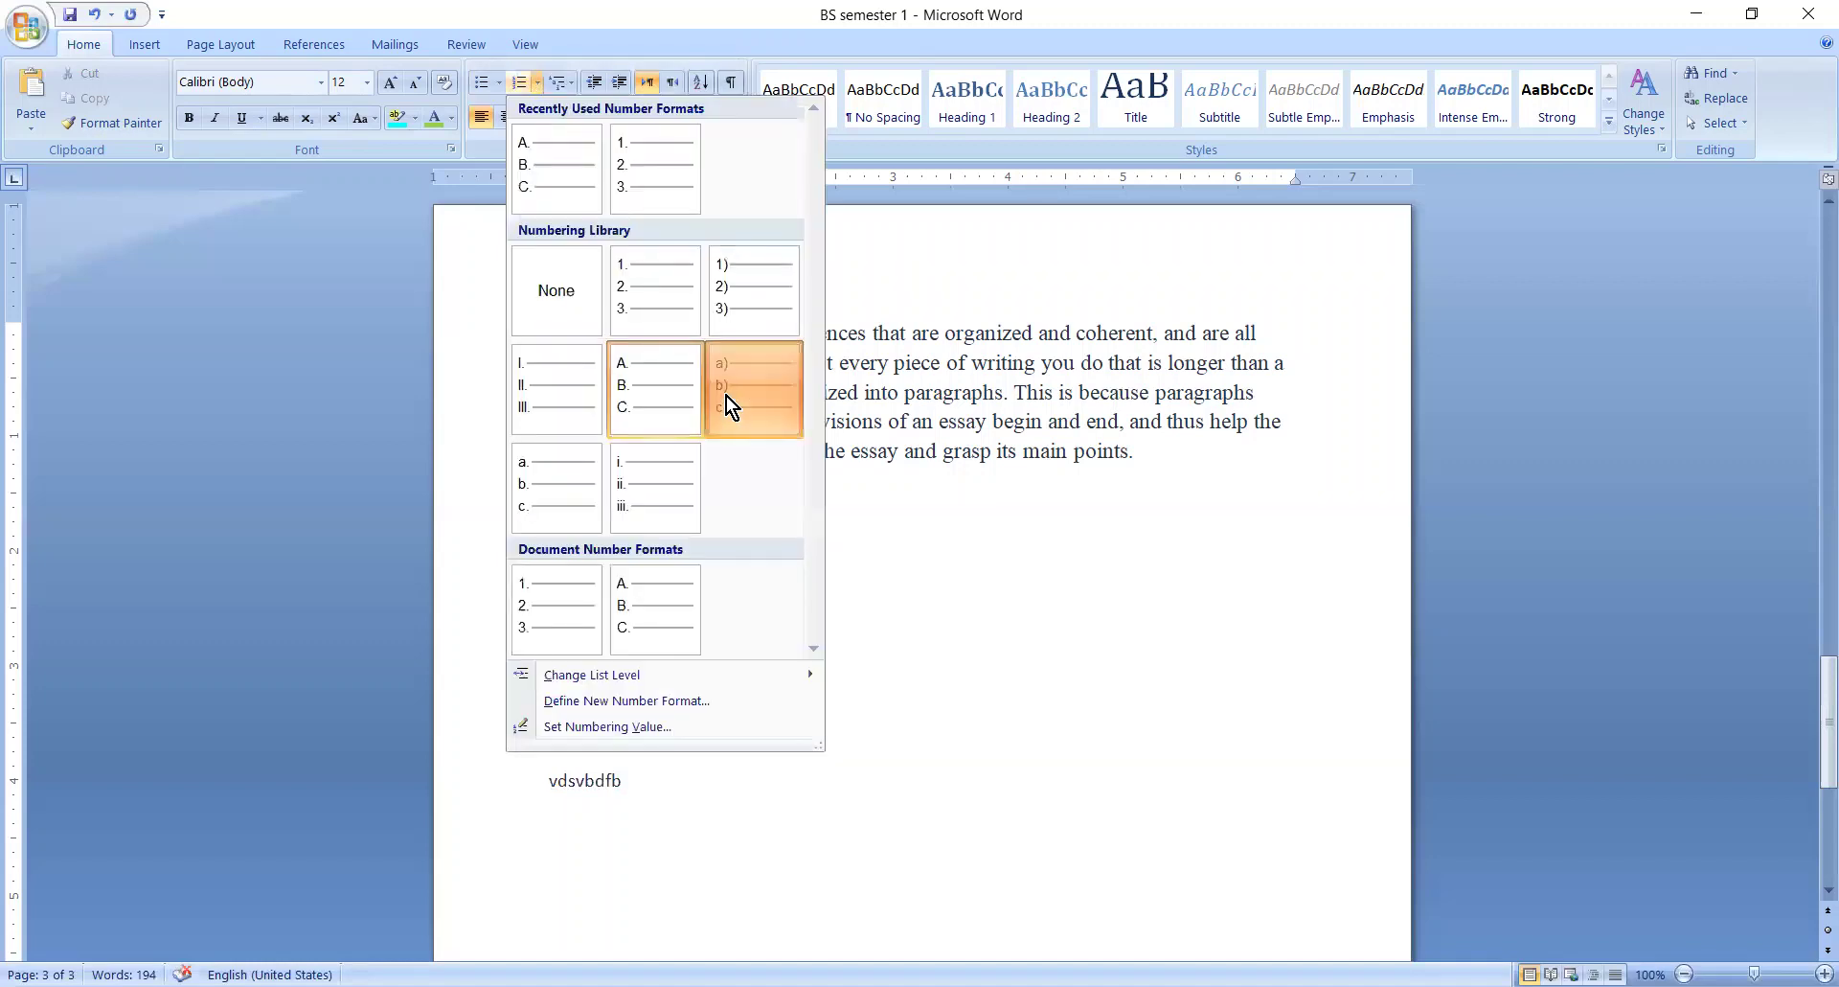
{"action": "left_click", "coordinate": [726, 394]}
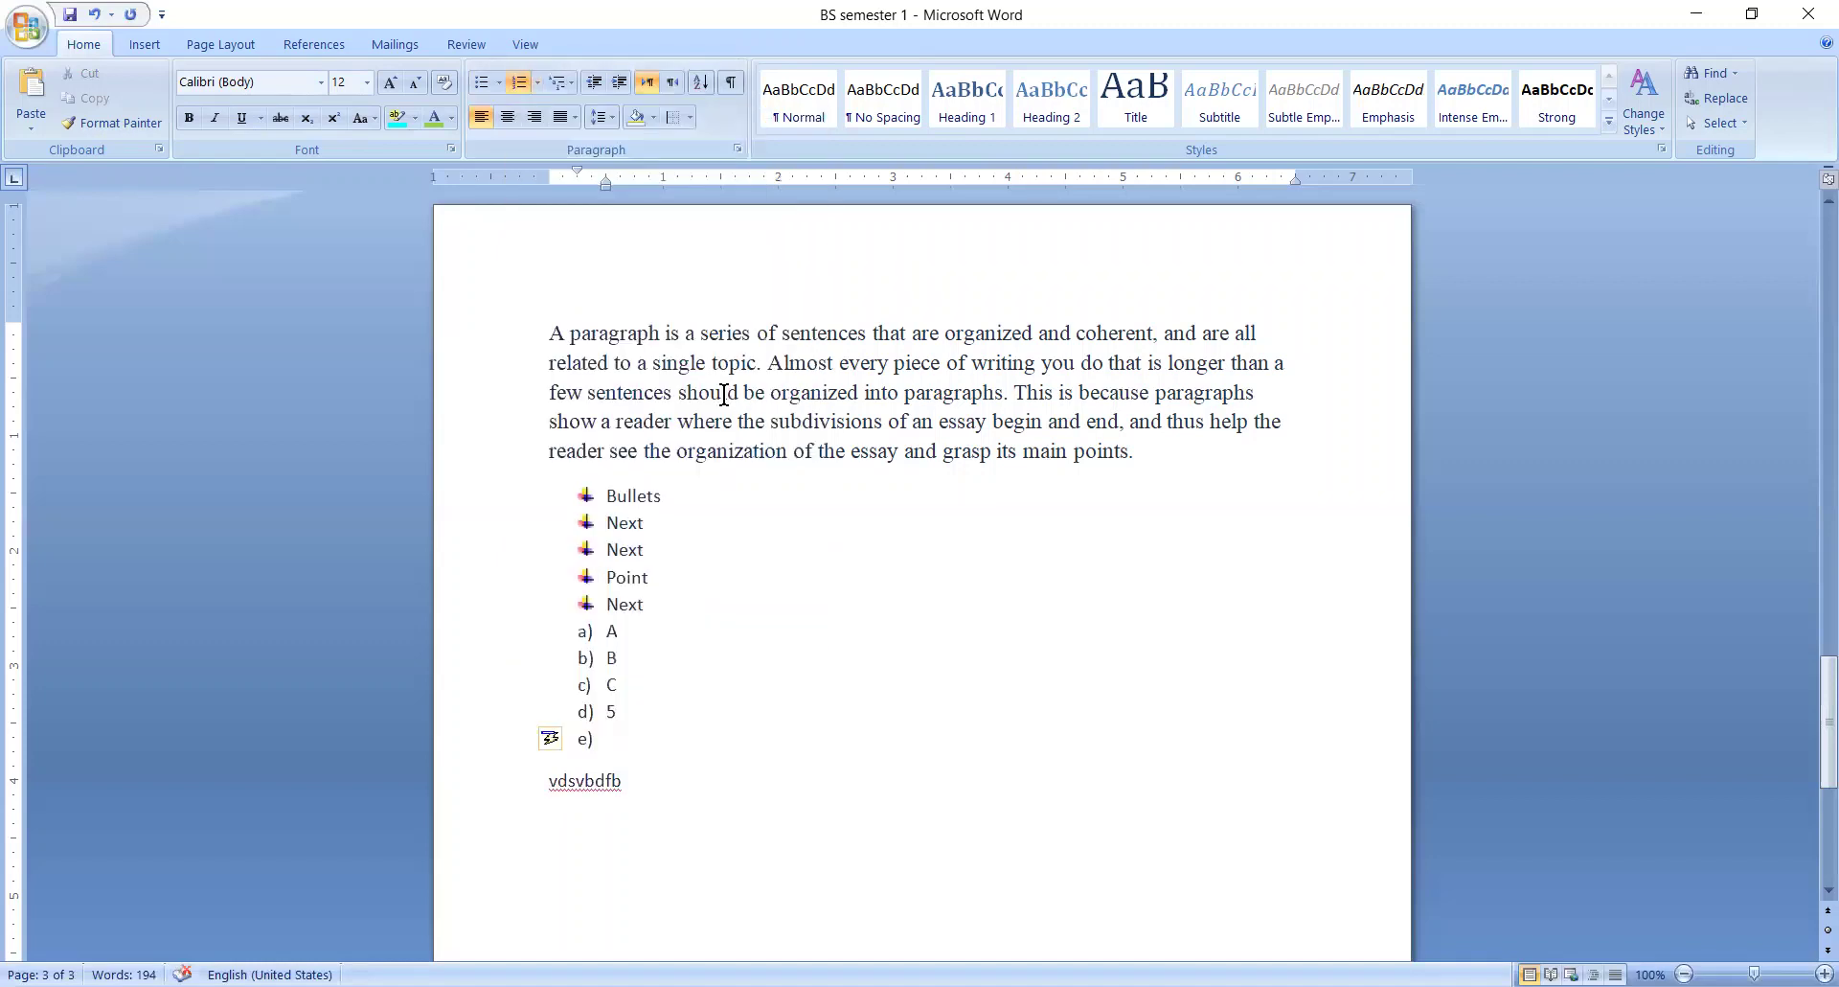
- Change the numbered list's format to I. II. III. and end the list with an unnumbered line at the margin
{"action": "left_click", "coordinate": [539, 82]}
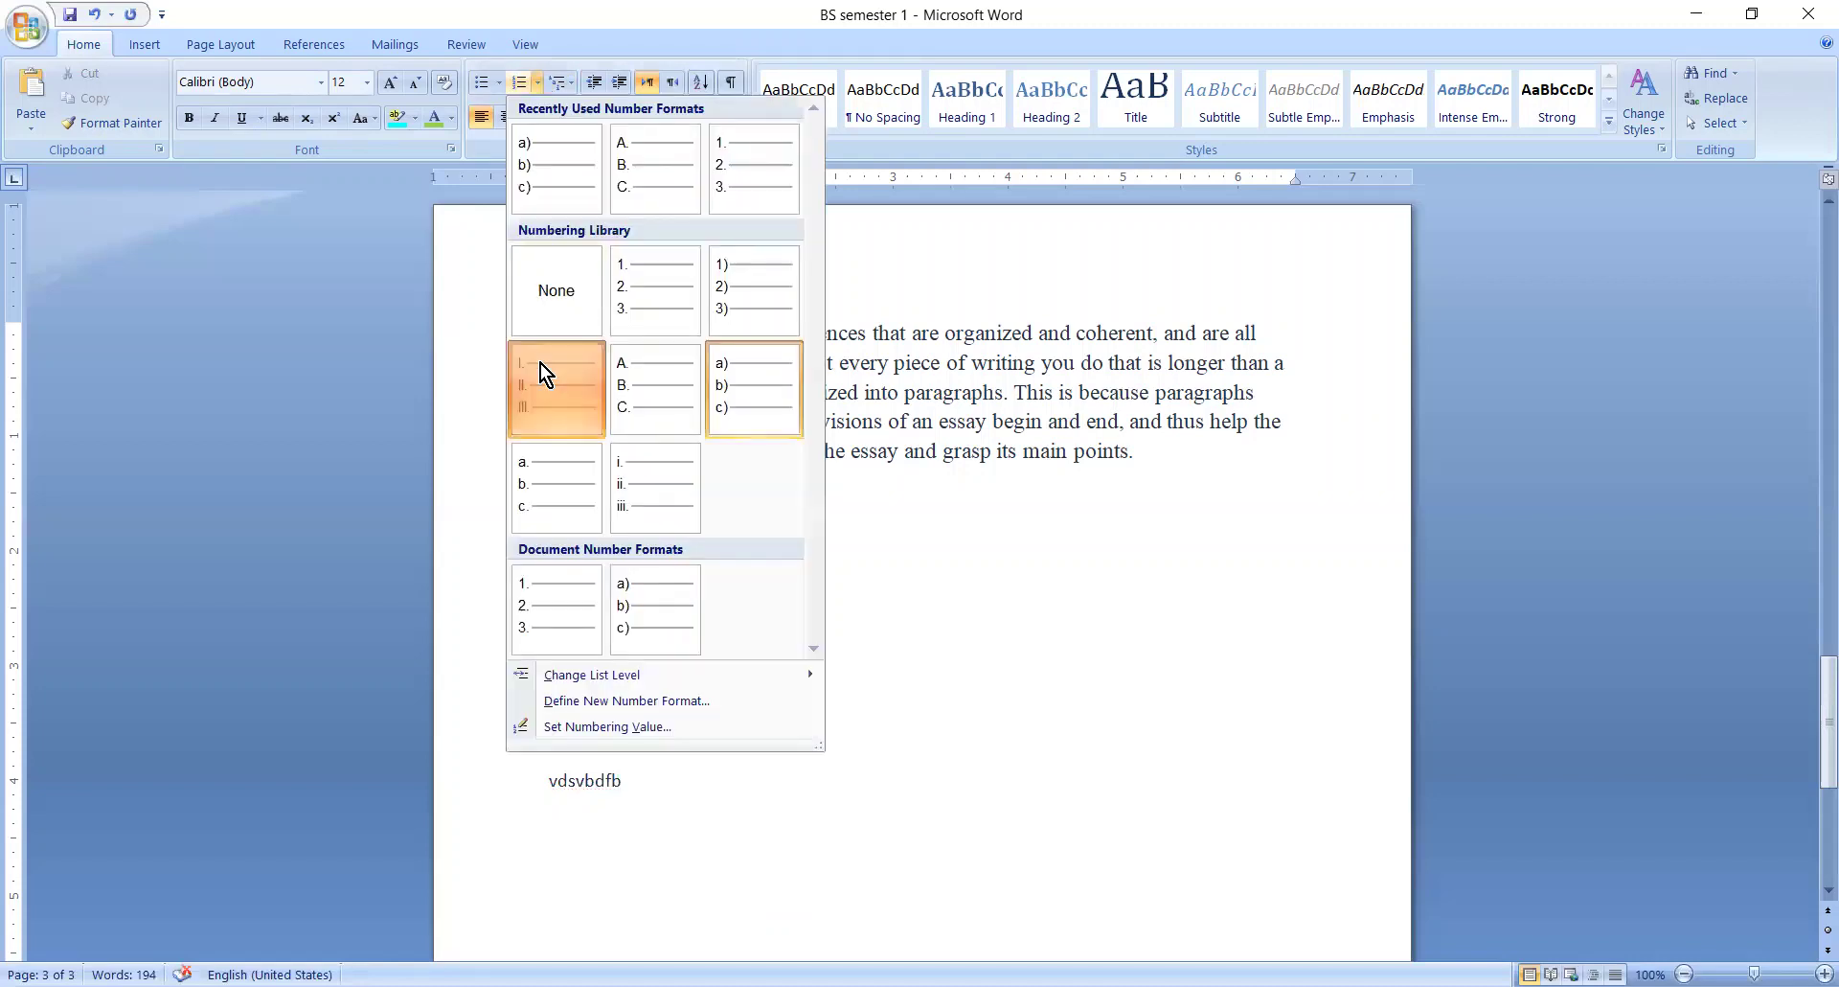
{"action": "left_click", "coordinate": [541, 364]}
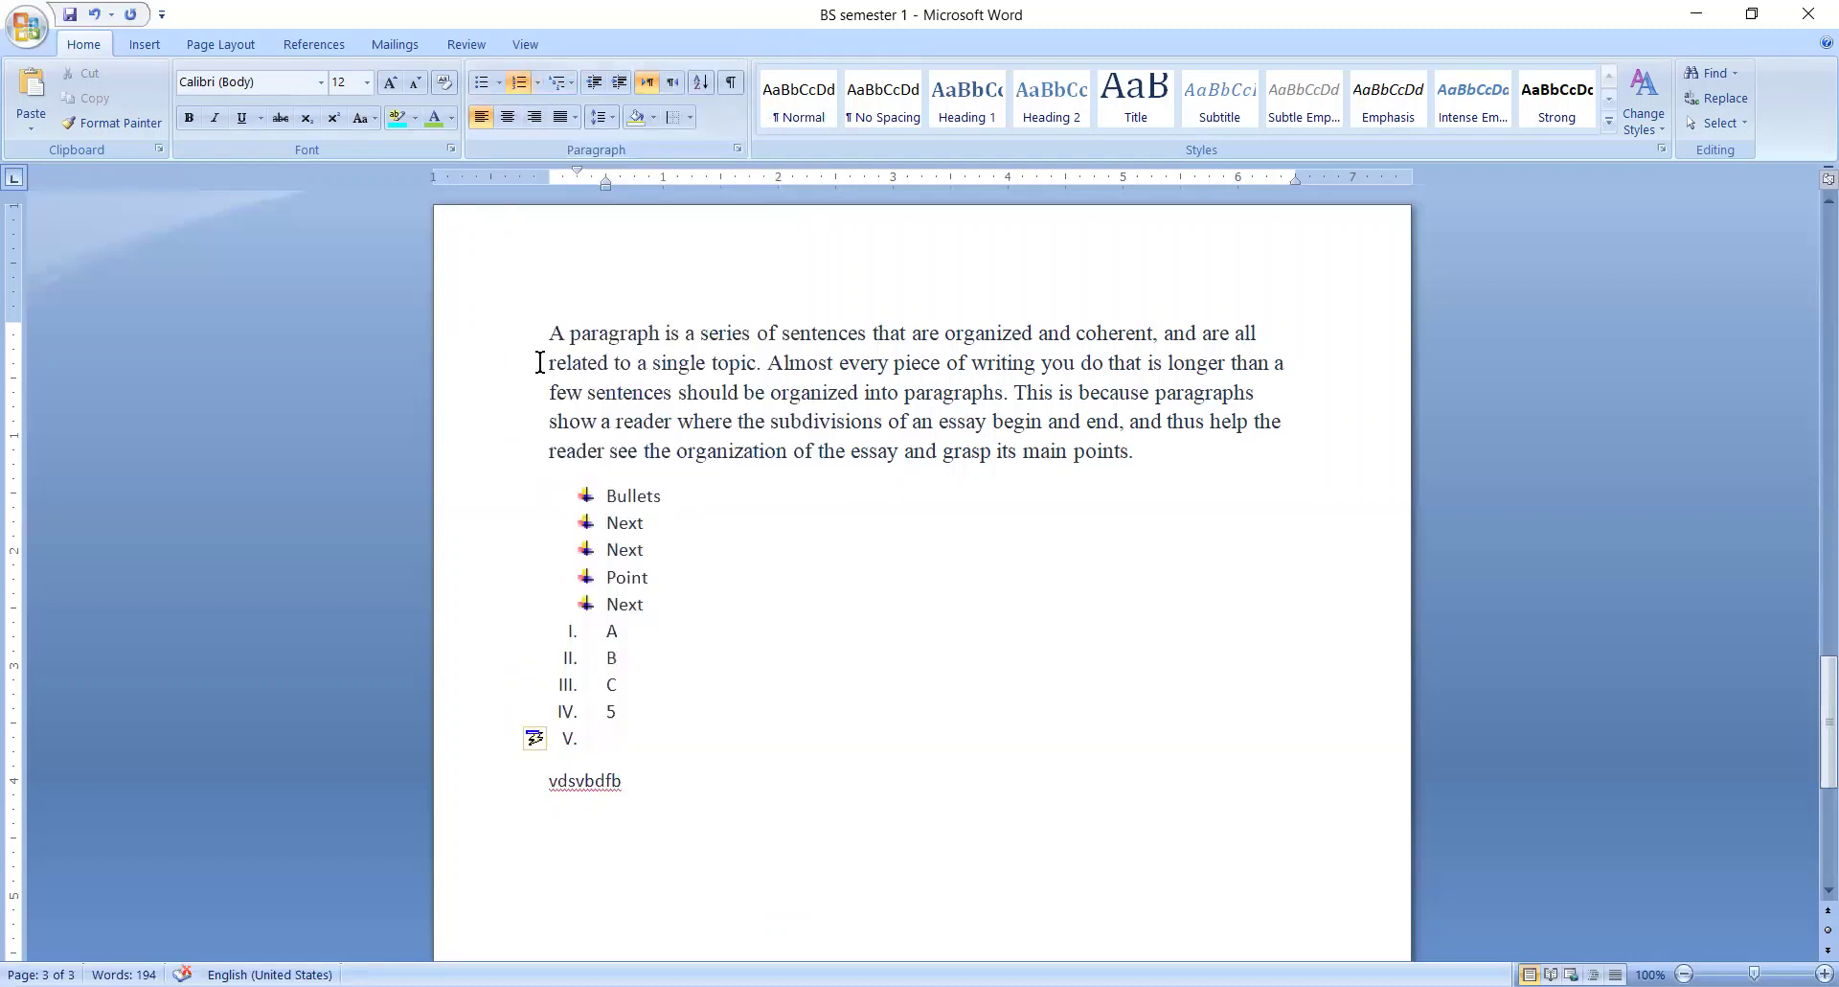
{"action": "key", "text": "Return"}
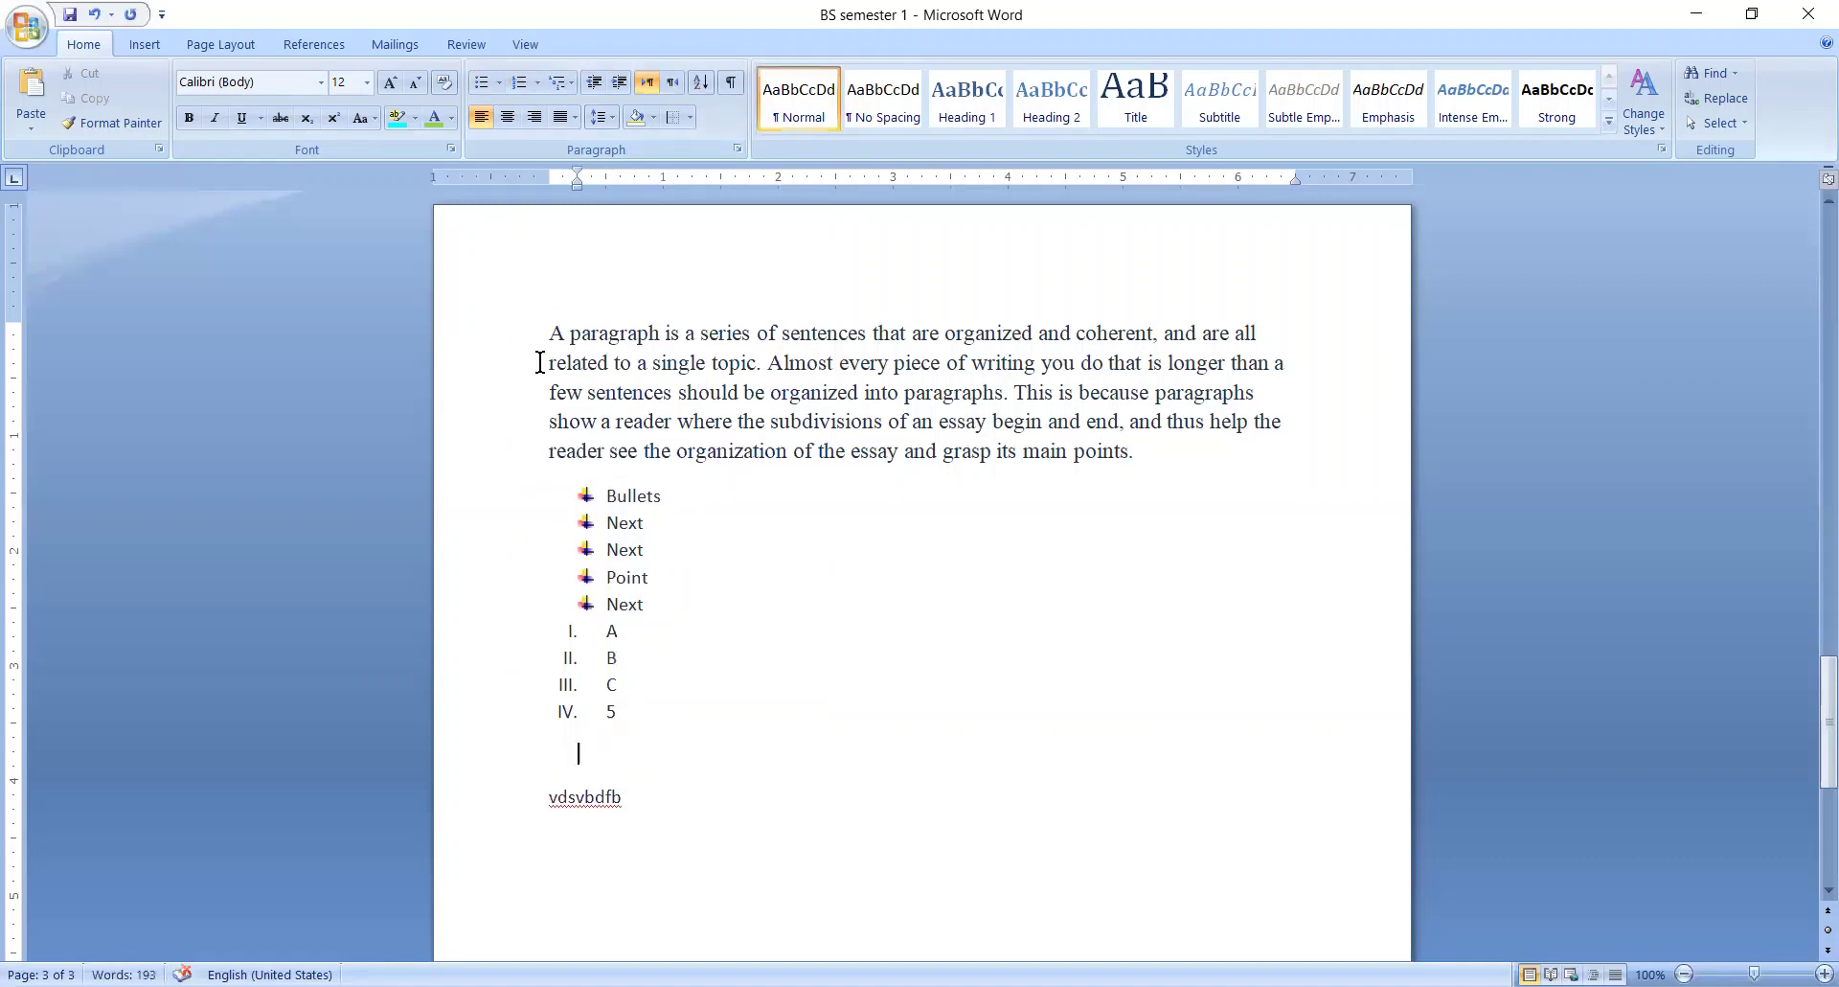
{"action": "key", "text": "BackSpace"}
{"action": "left_click", "coordinate": [571, 84]}
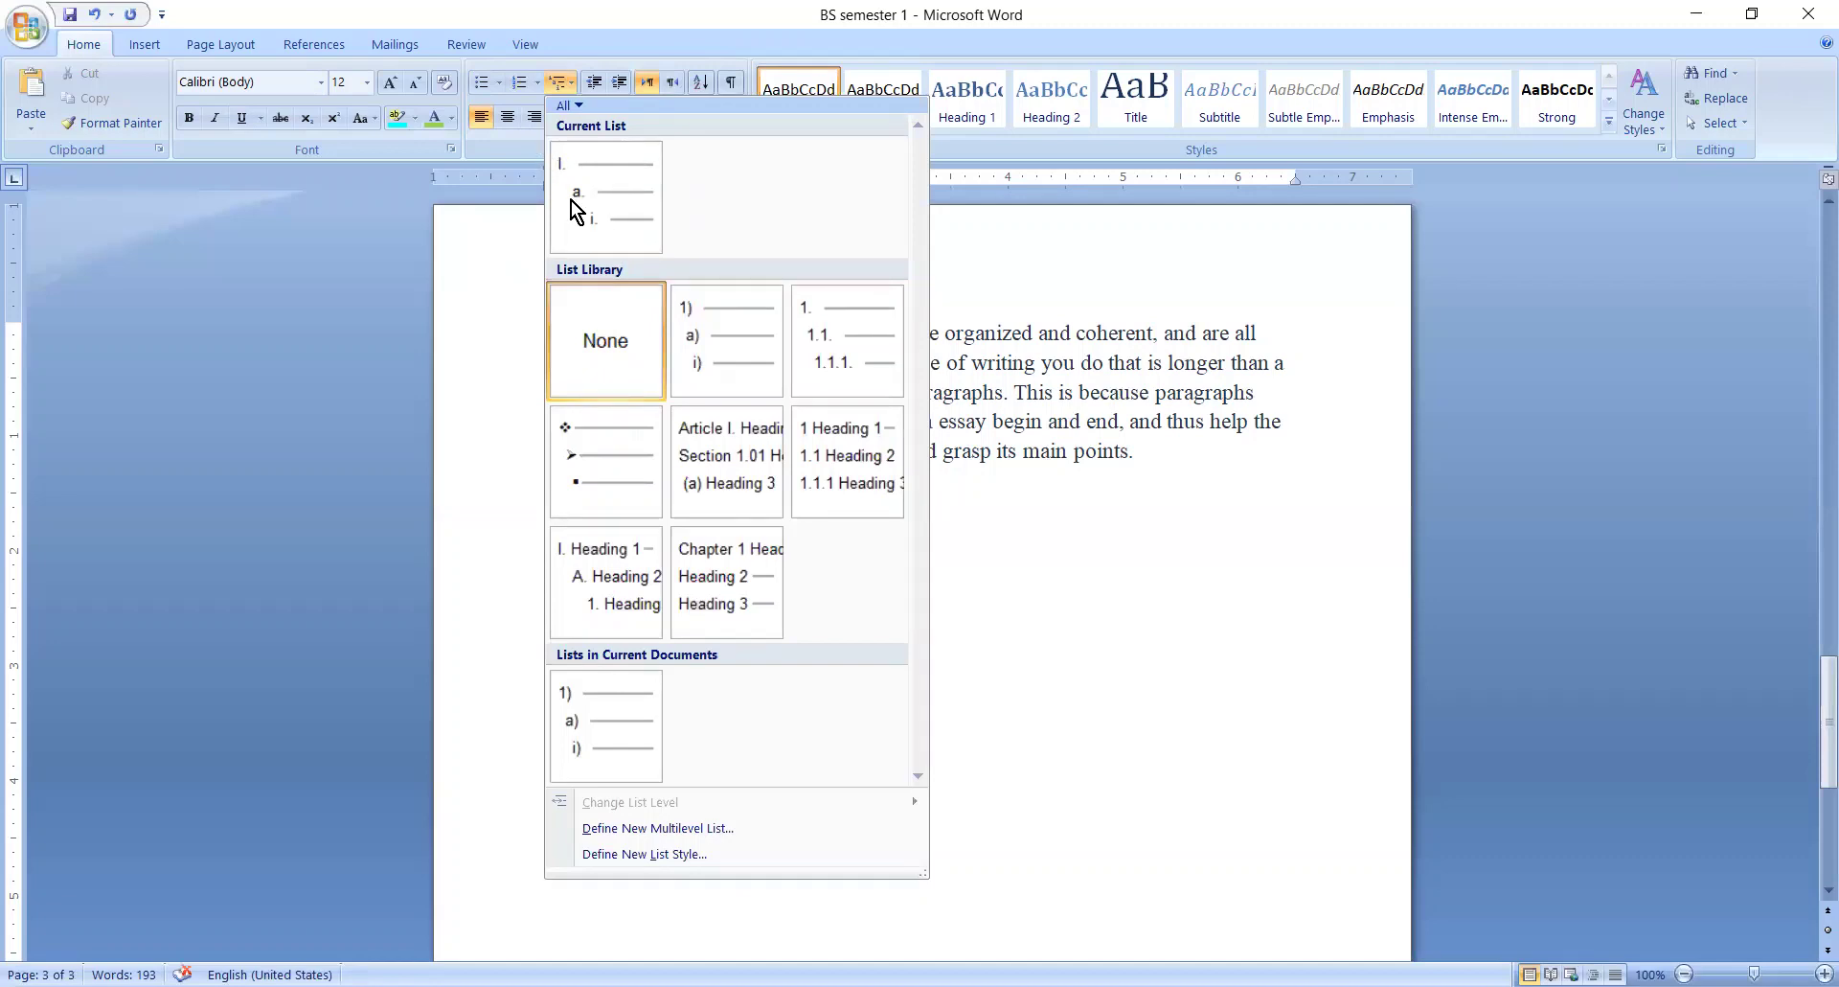
{"action": "mouse_move", "coordinate": [571, 199]}
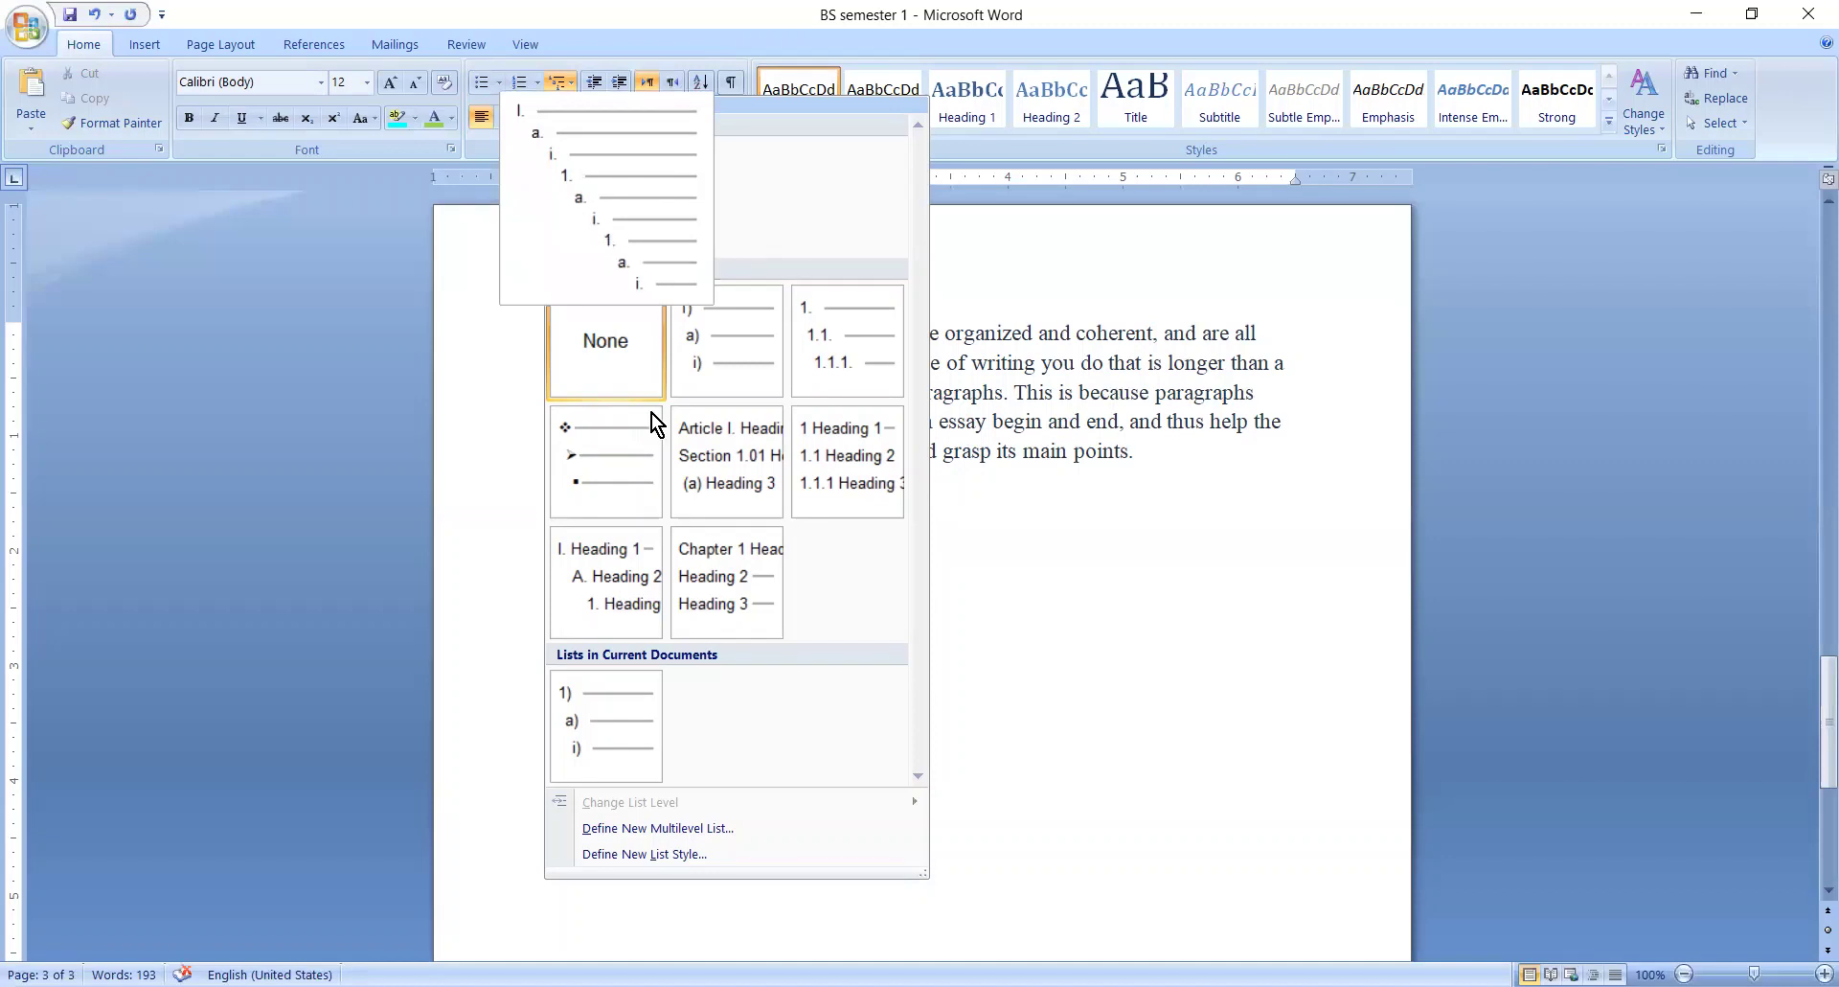
{"action": "mouse_move", "coordinate": [535, 573]}
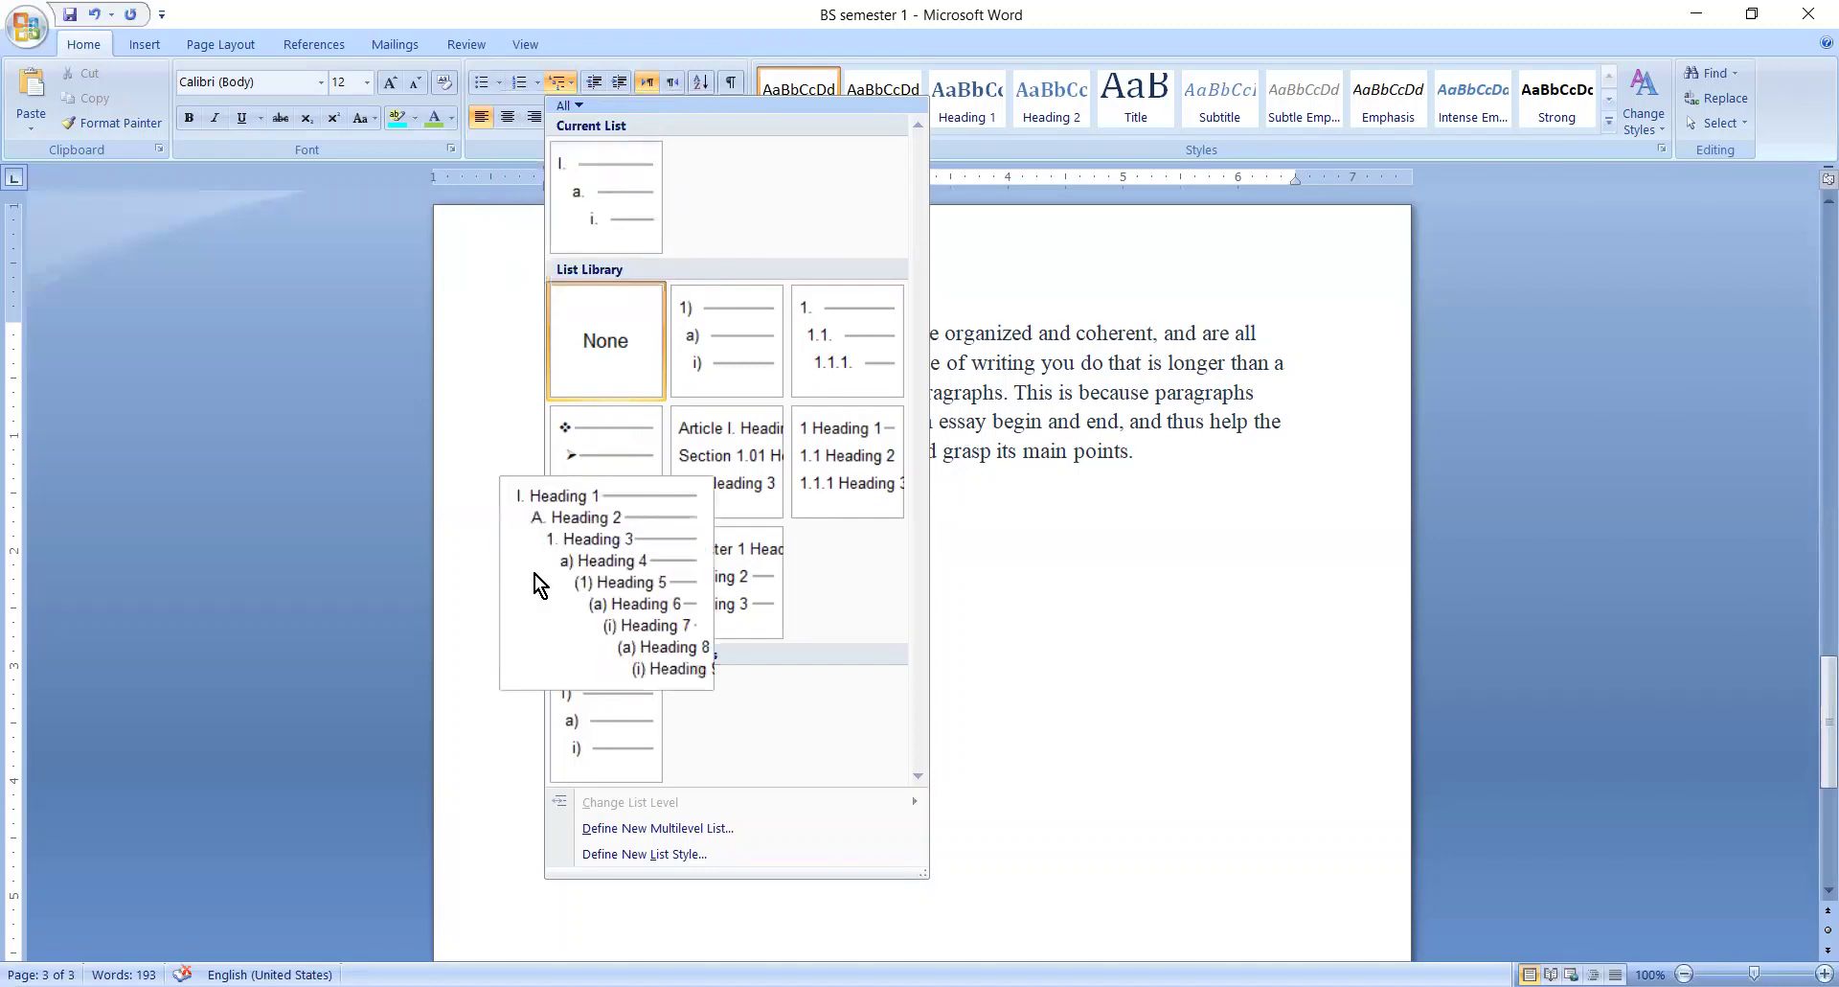
{"action": "key", "text": "Escape"}
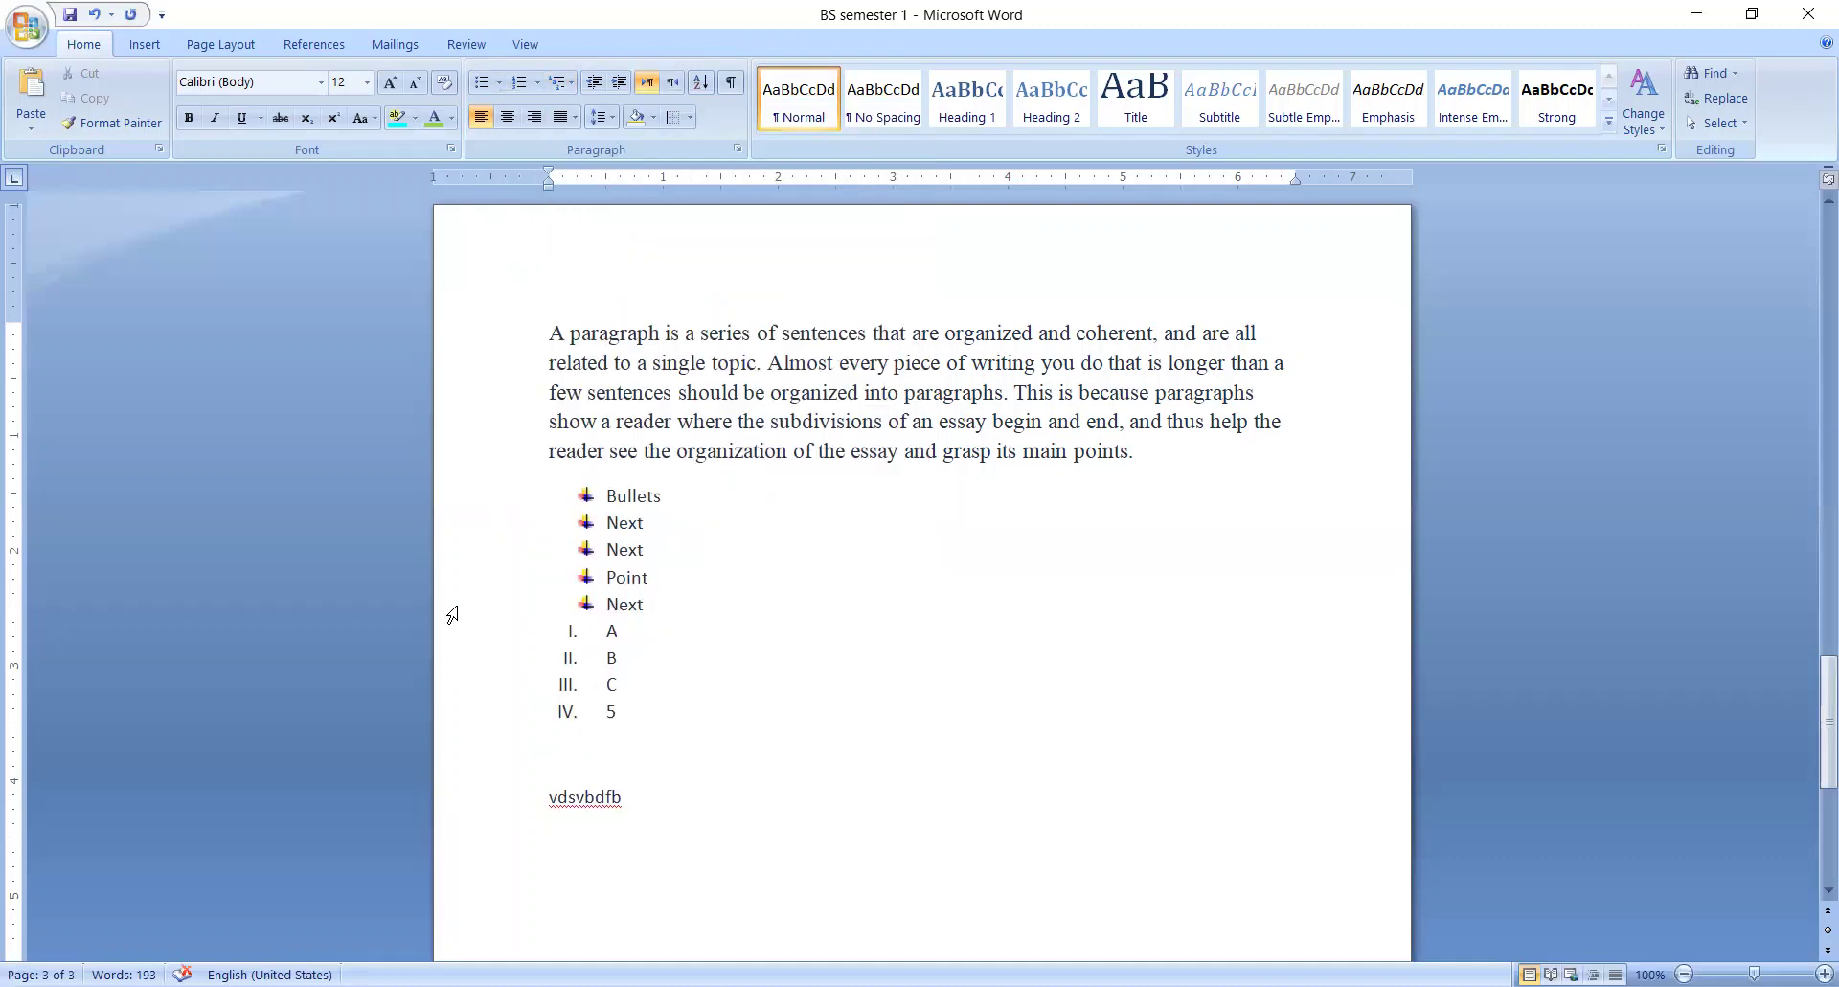
{"action": "type", "text": "he"}
{"action": "key", "text": "BackSpace"}
{"action": "key", "text": "BackSpace"}
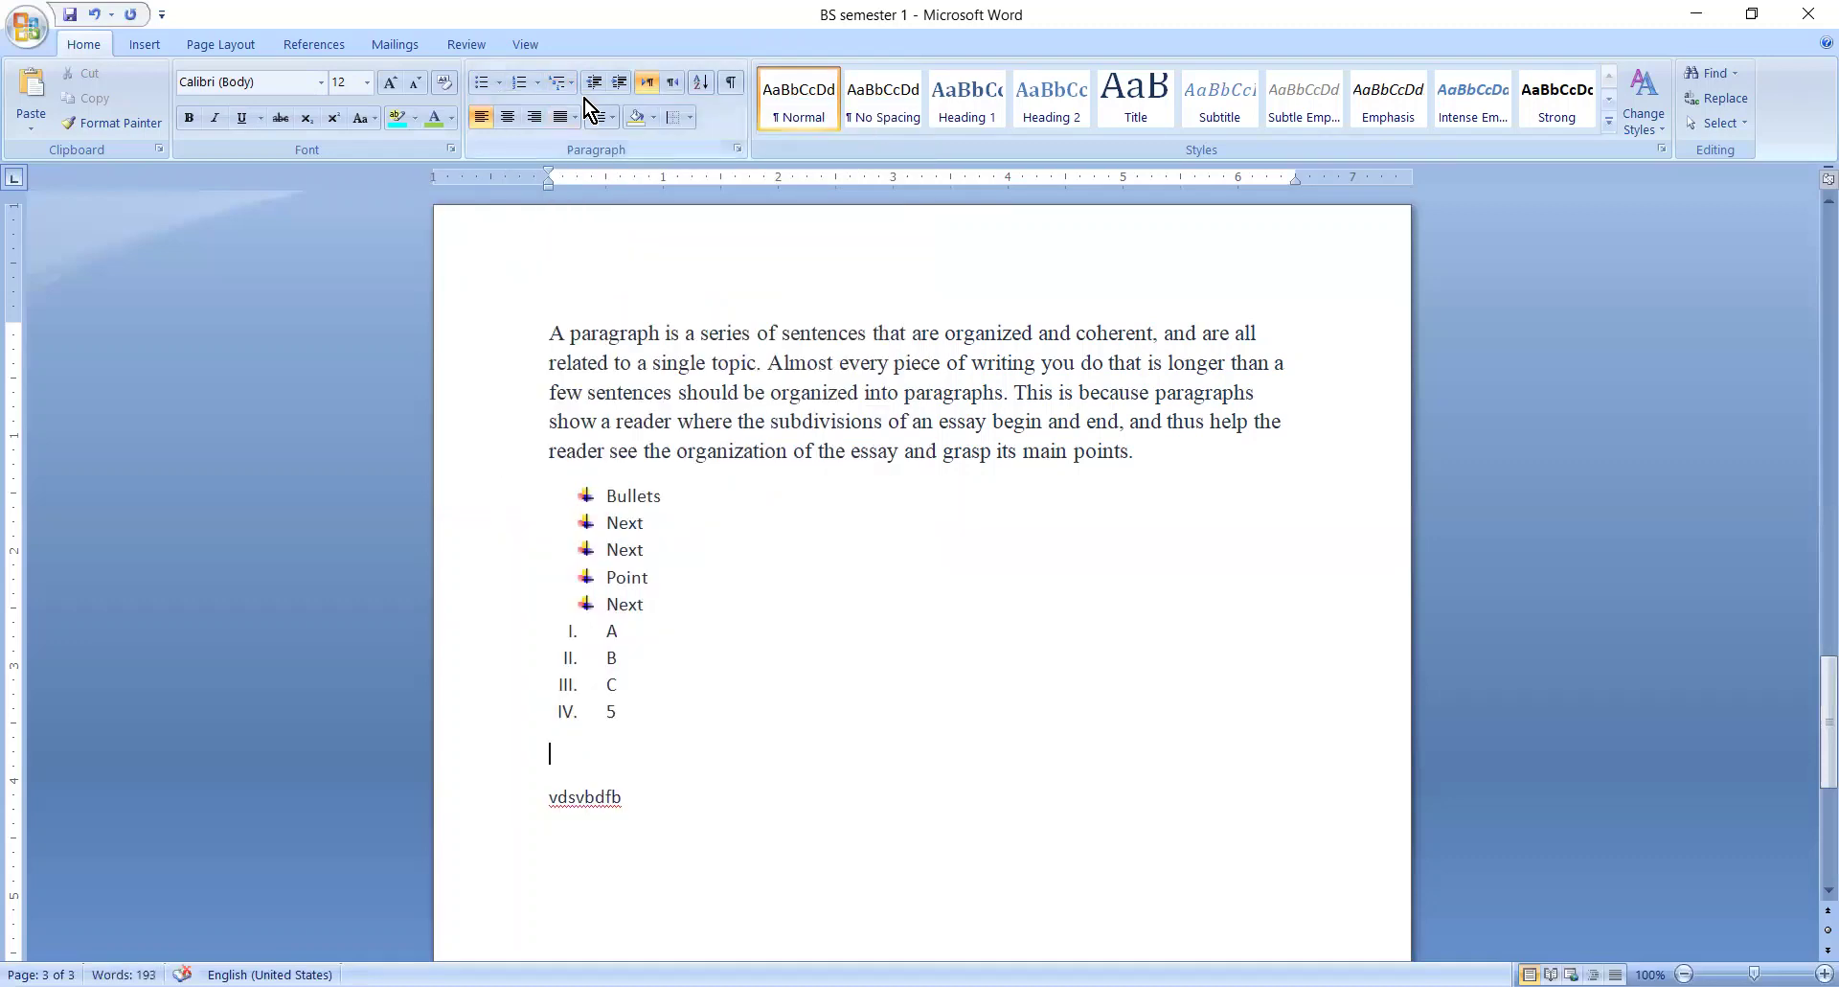
- Start a multilevel list in the 1) a) i) style below the numbered list with the items "Heading 1" and "Heading 2"
{"action": "left_click", "coordinate": [554, 80]}
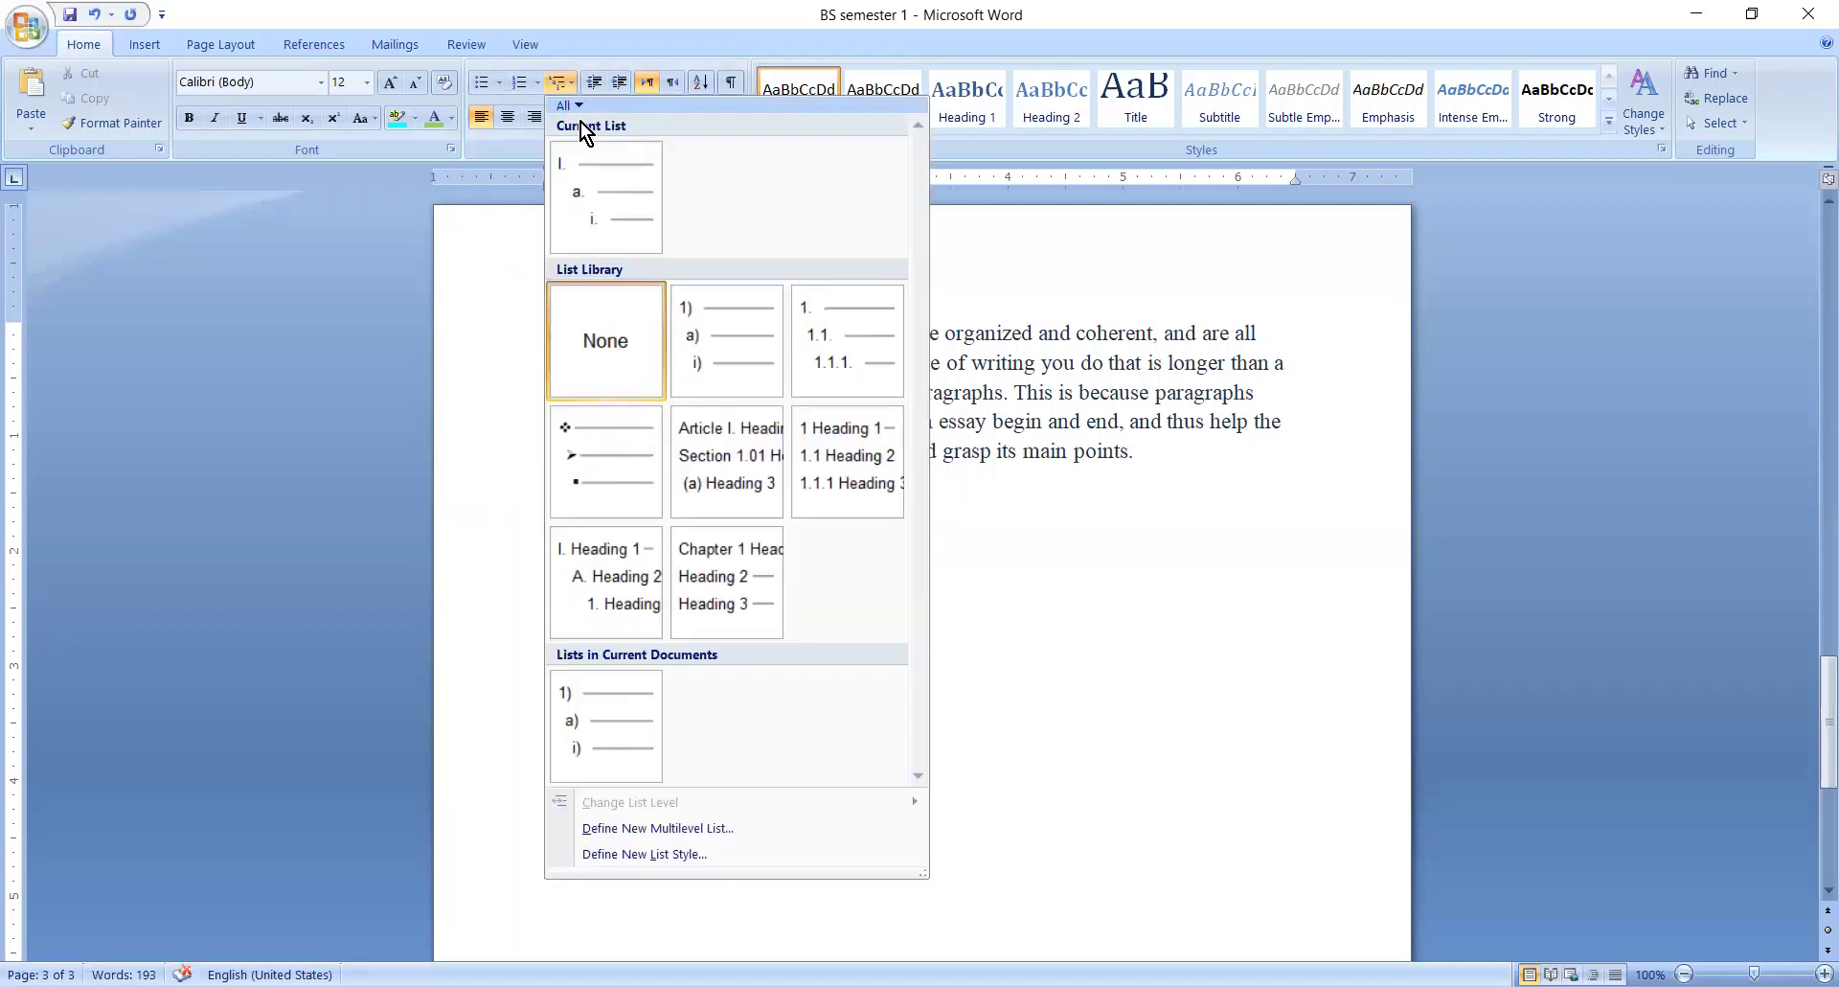
{"action": "left_click", "coordinate": [700, 334]}
{"action": "type", "text": "he"}
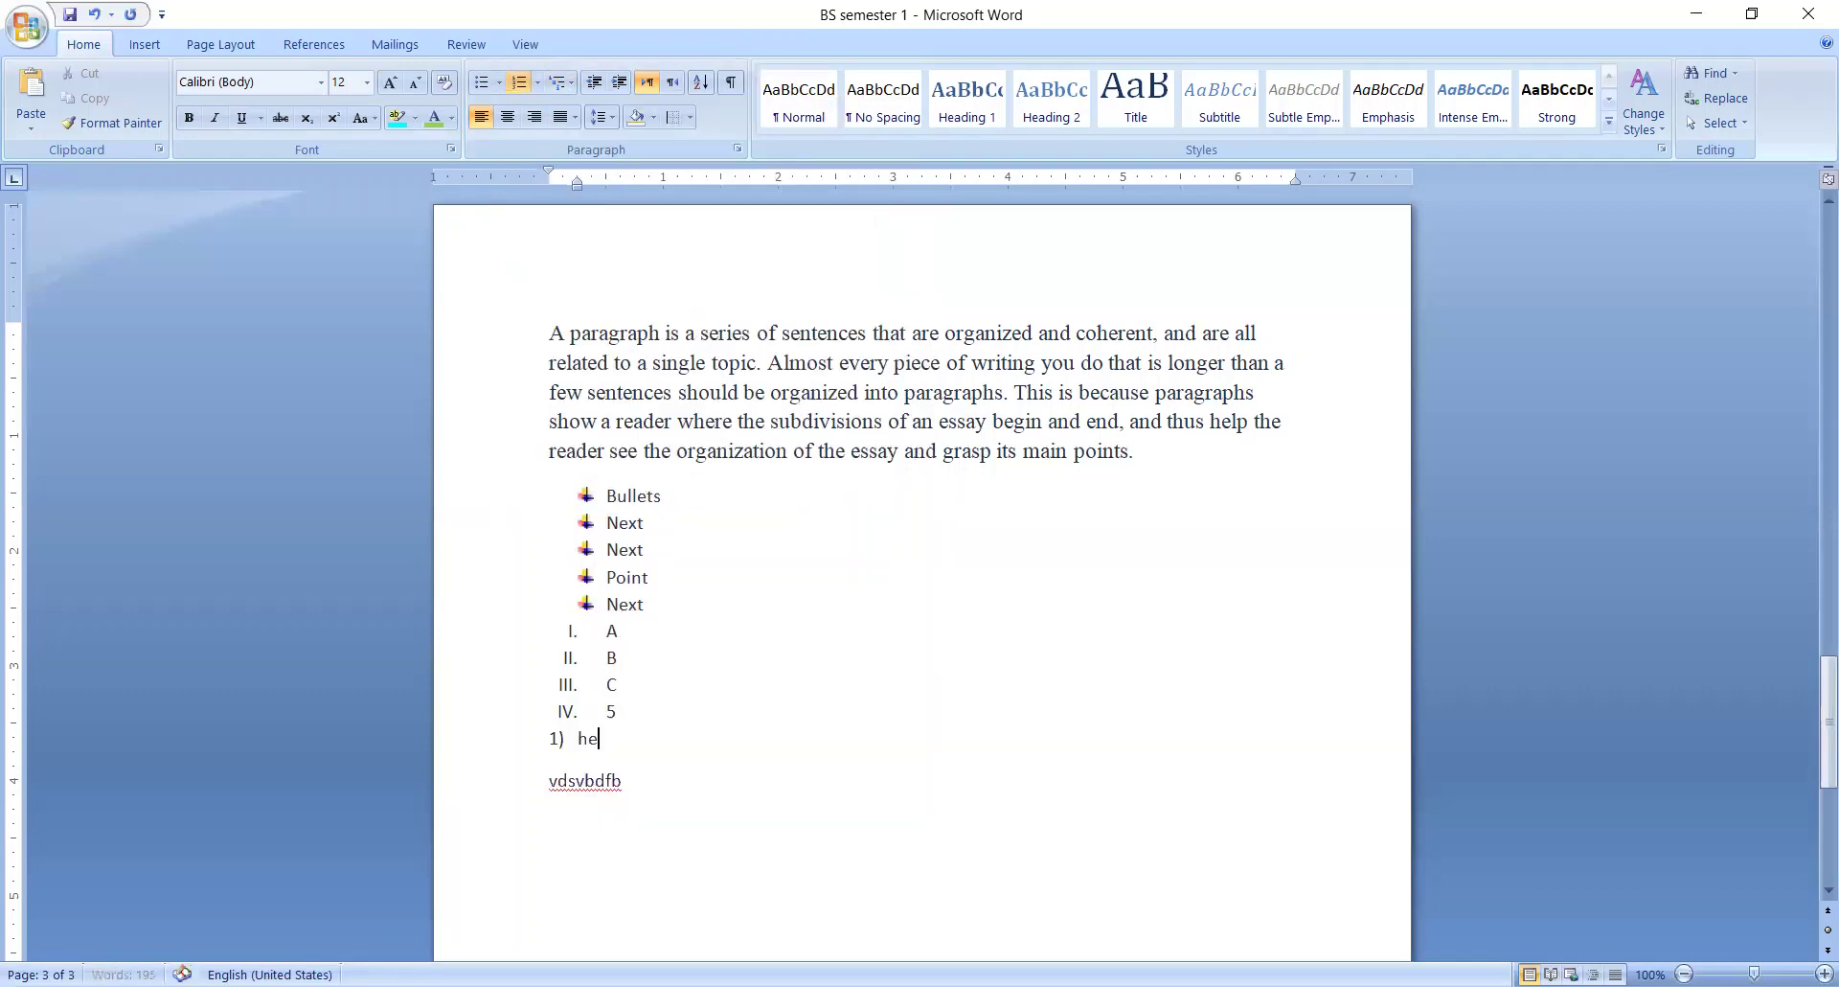
{"action": "type", "text": "ading 1"}
{"action": "key", "text": "Return"}
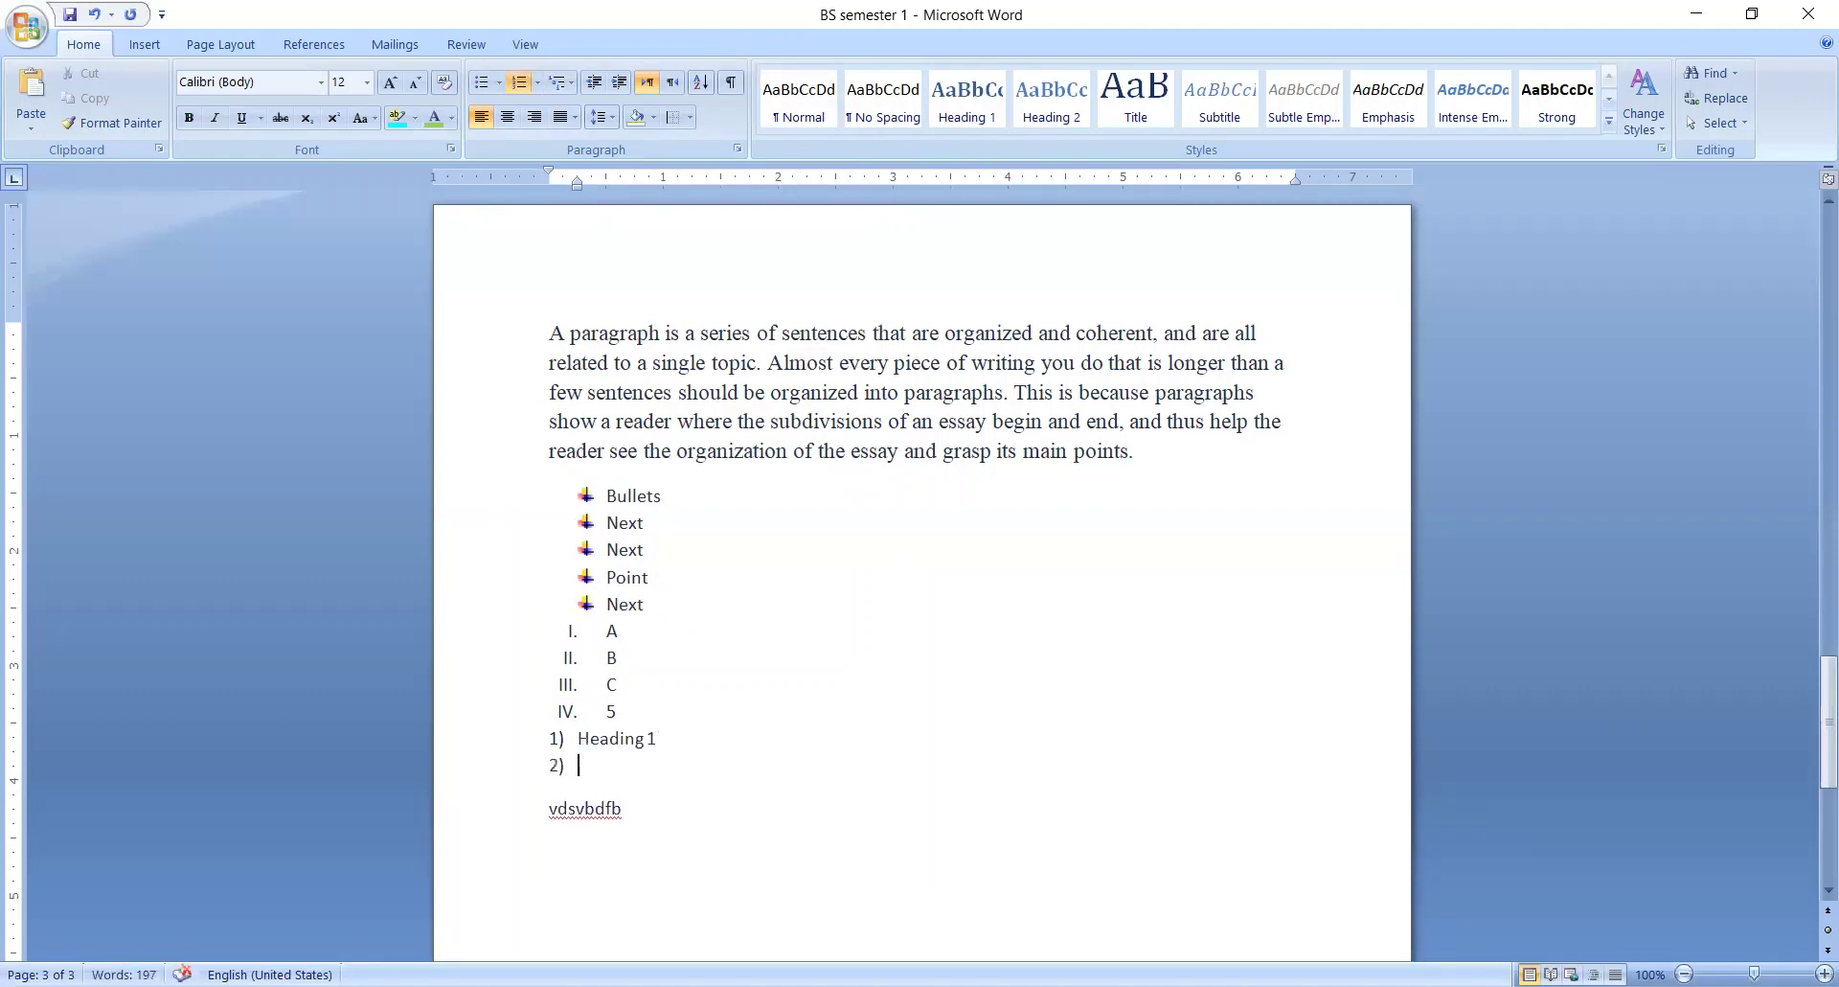
{"action": "type", "text": "heading 2"}
{"action": "key", "text": "Return"}
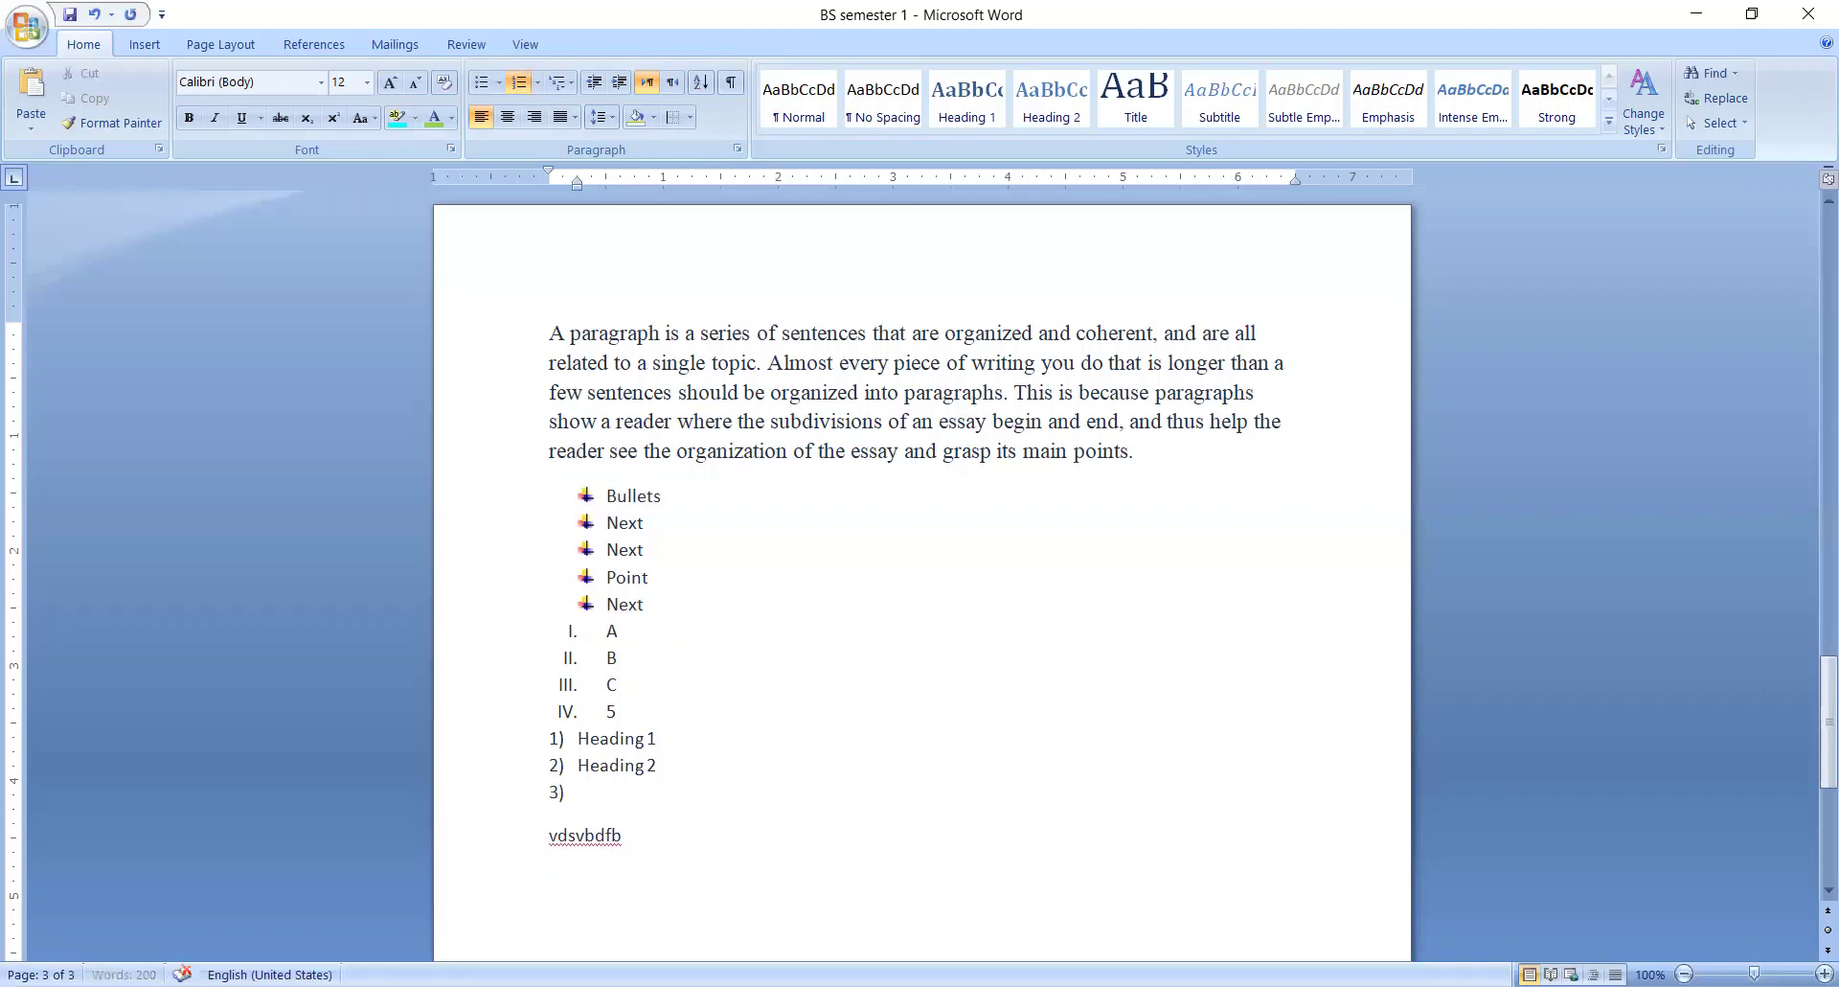
- Add the second-level items "Sub heading" and "Sub 2" under "Heading 2" in the multilevel list
{"action": "key", "text": "Tab"}
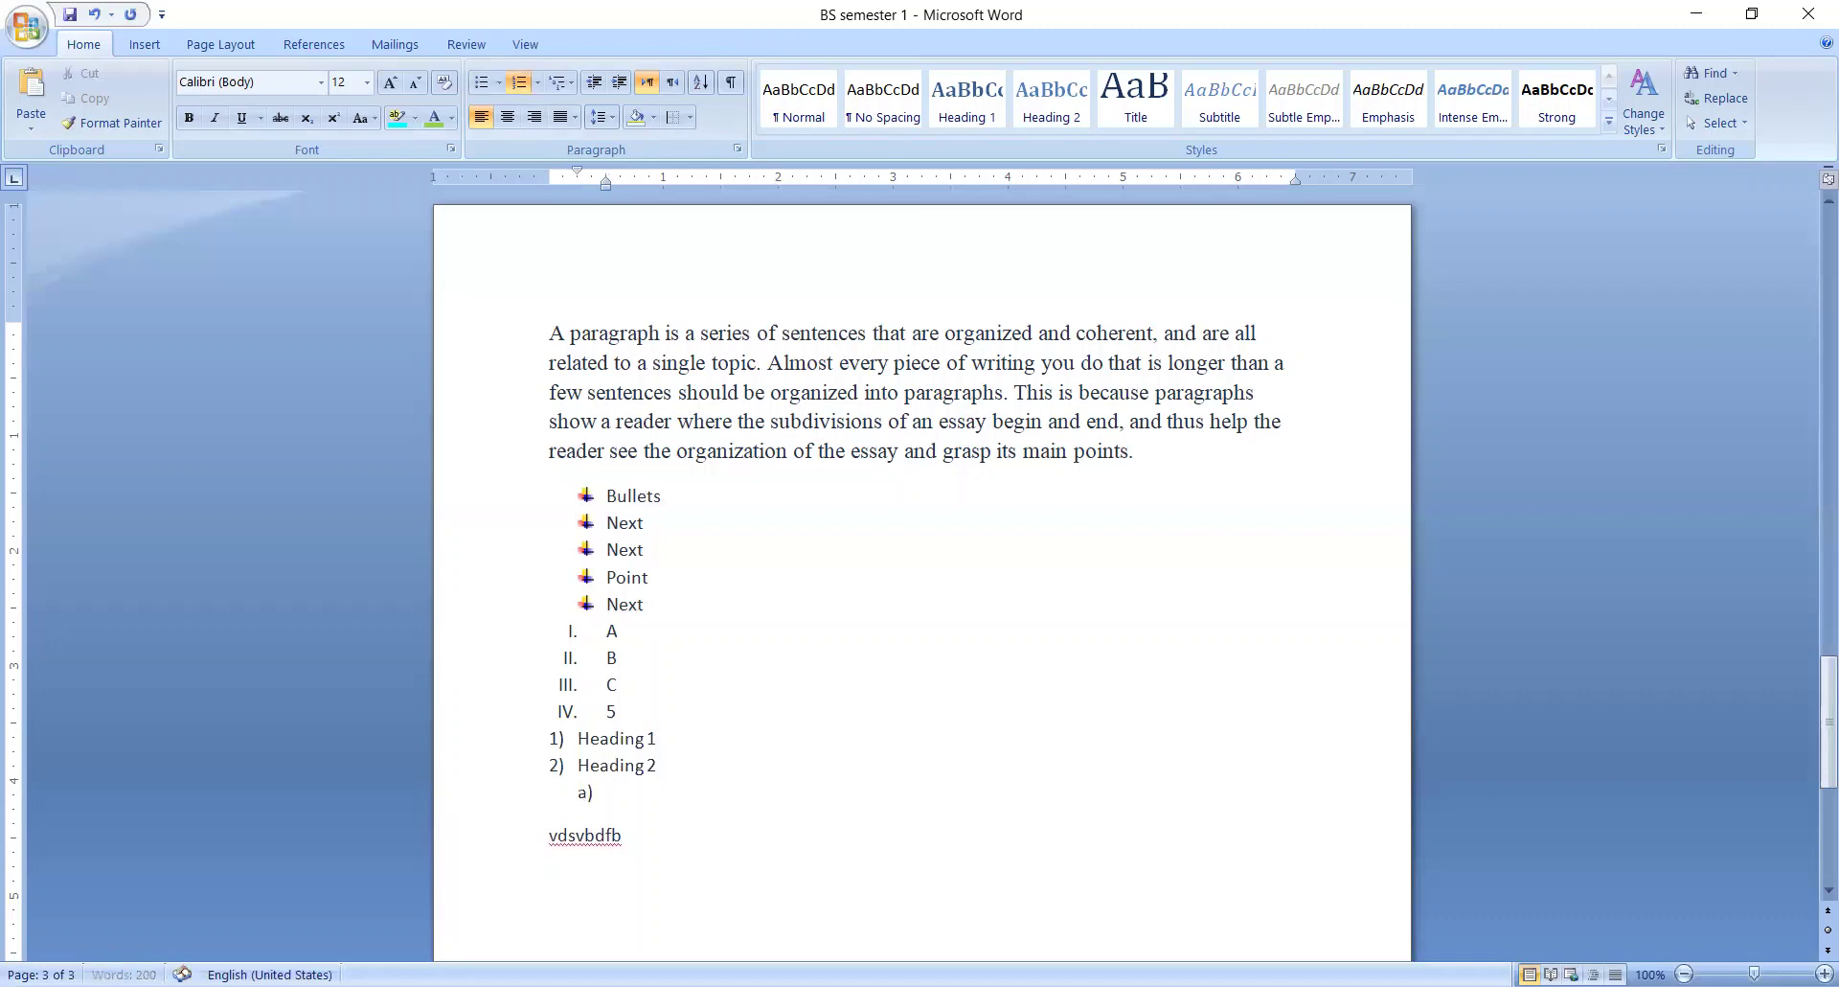
{"action": "left_click", "coordinate": [594, 89]}
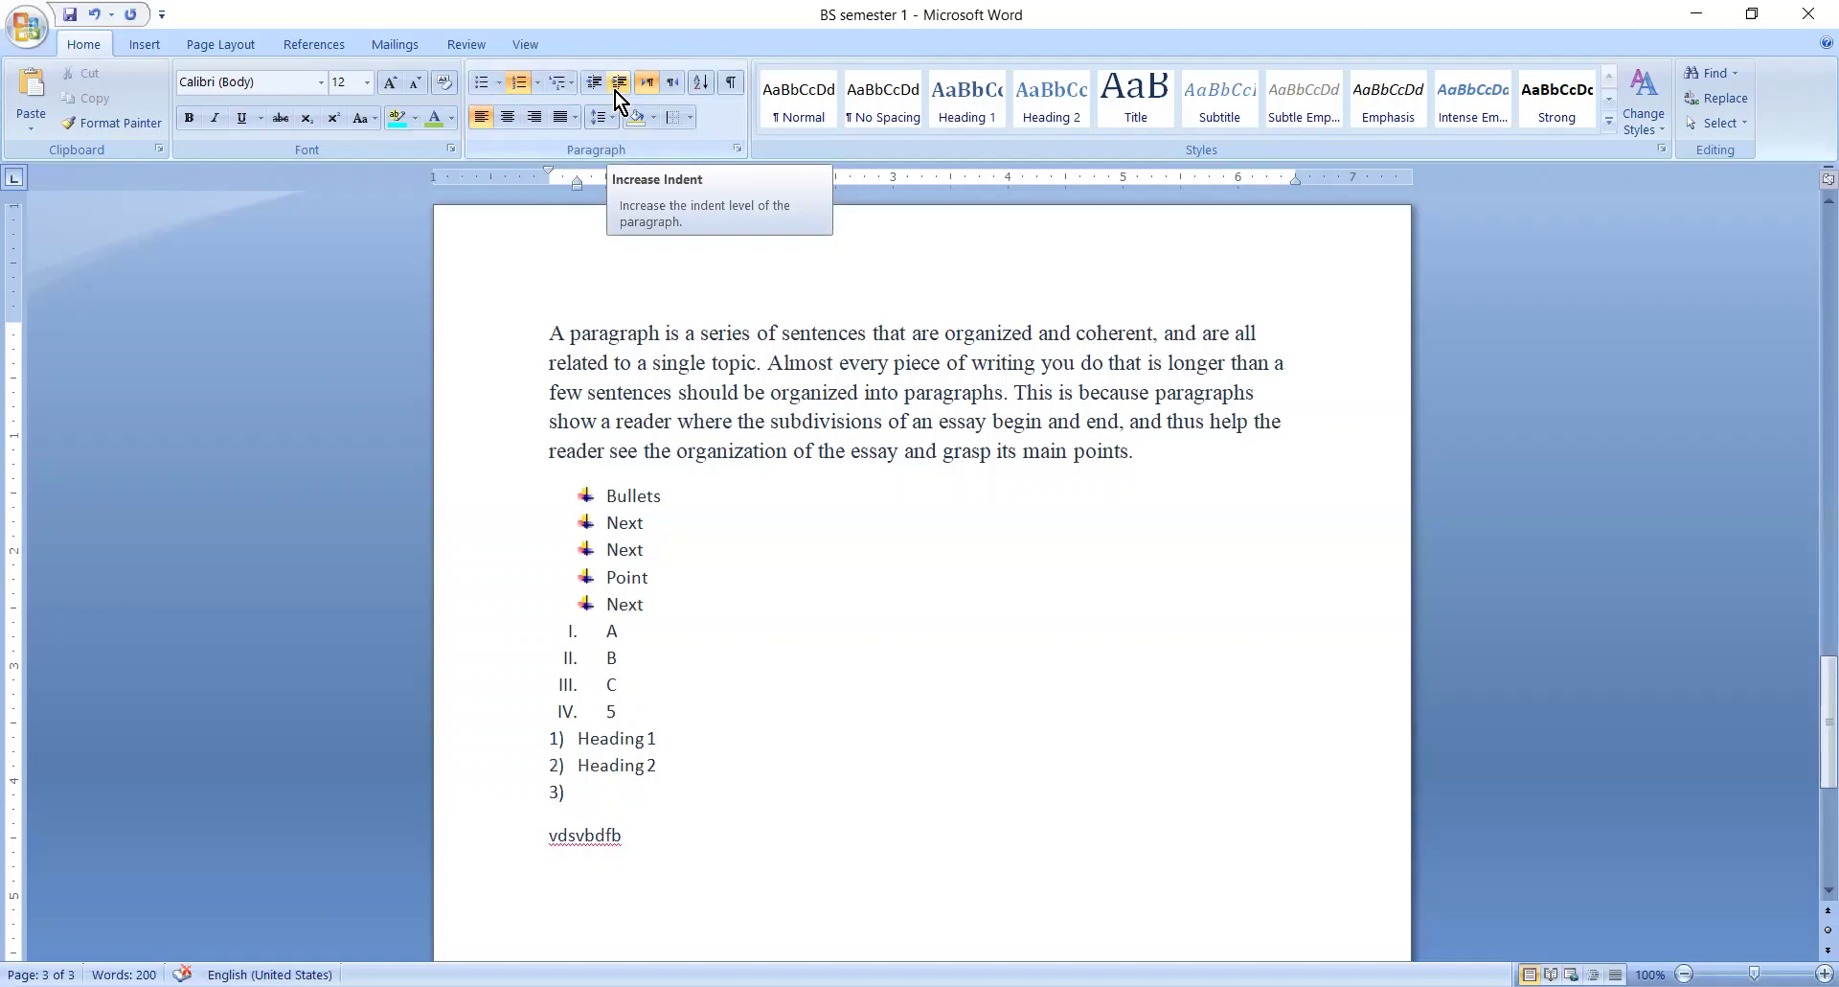
{"action": "left_click", "coordinate": [614, 90]}
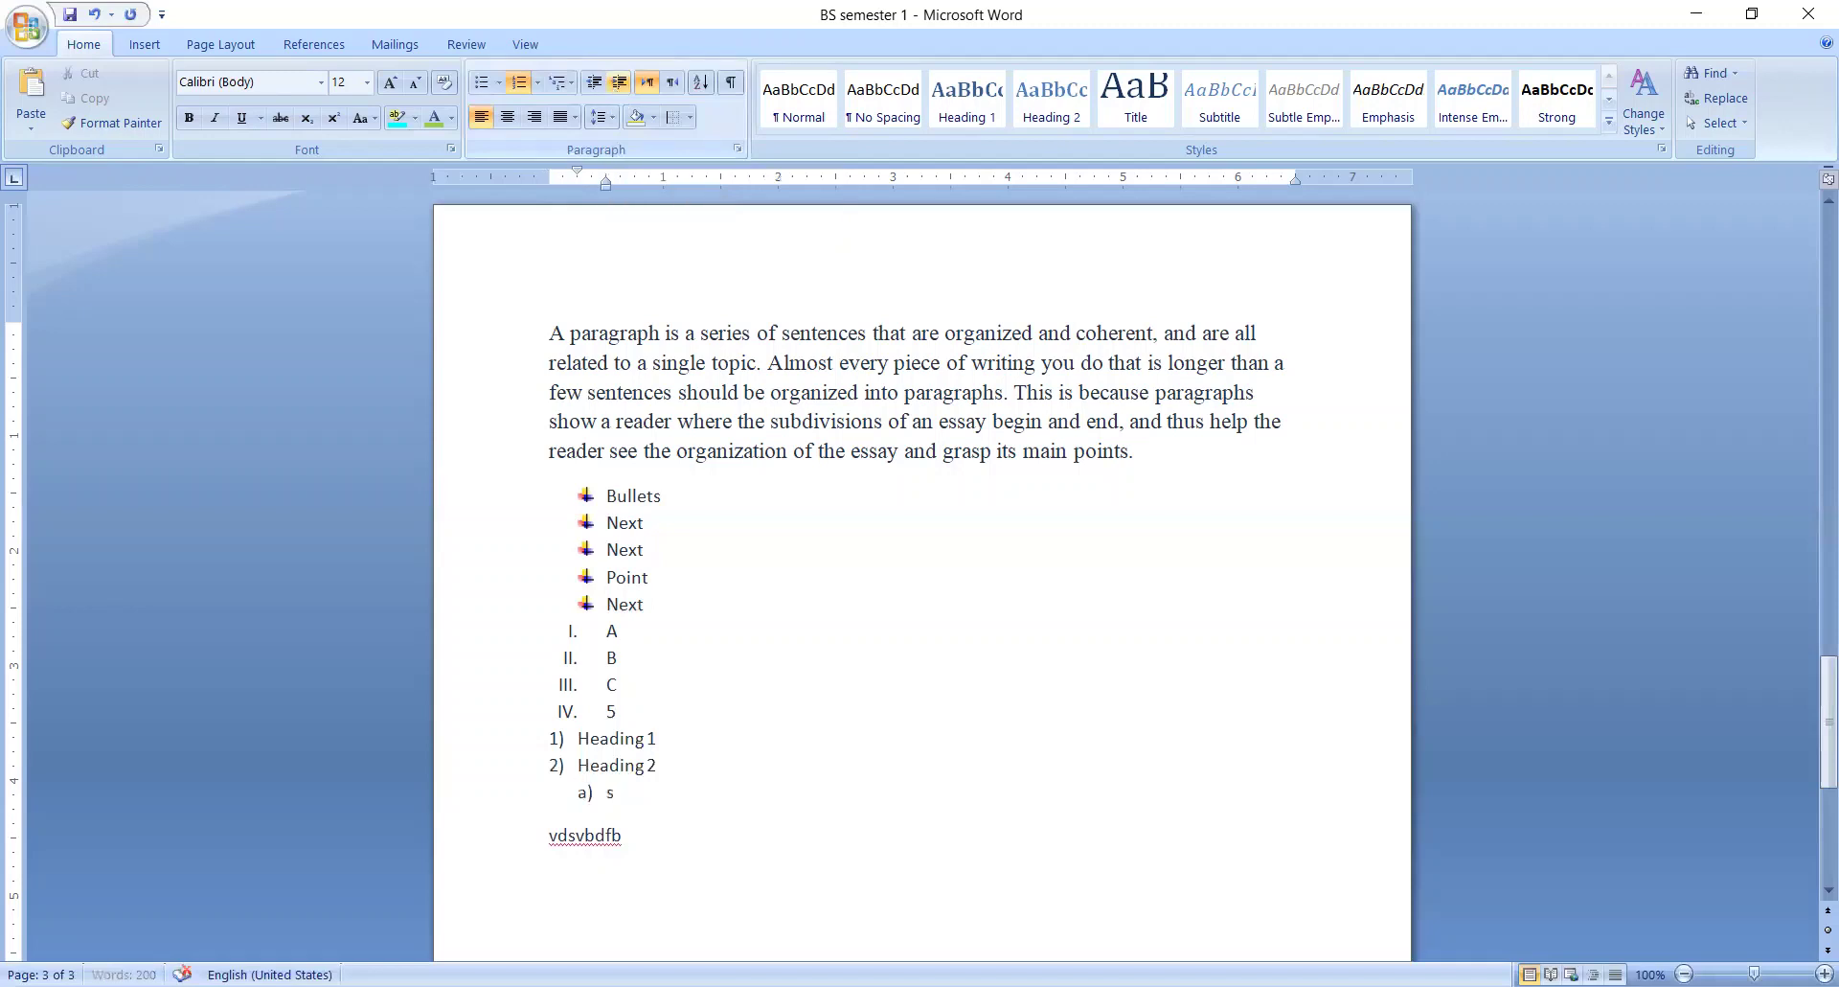
{"action": "type", "text": "Sub heading"}
{"action": "key", "text": "Return"}
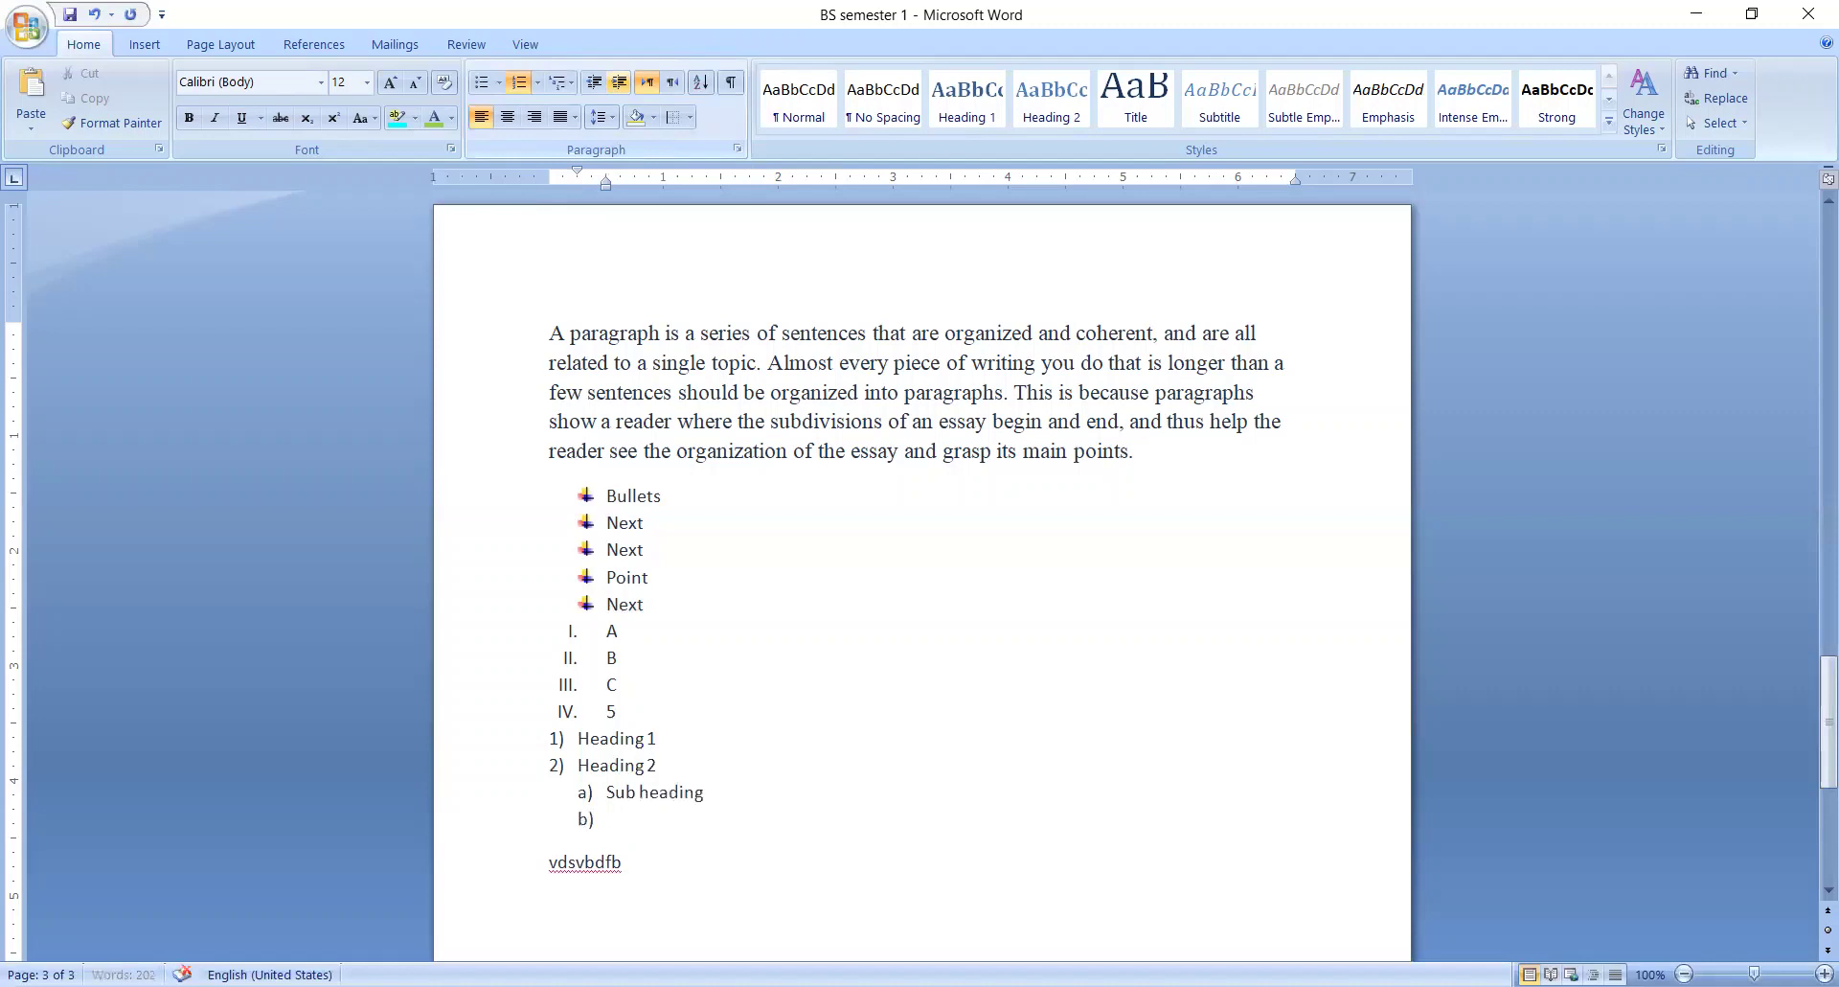
{"action": "type", "text": "sub 2"}
{"action": "key", "text": "Return"}
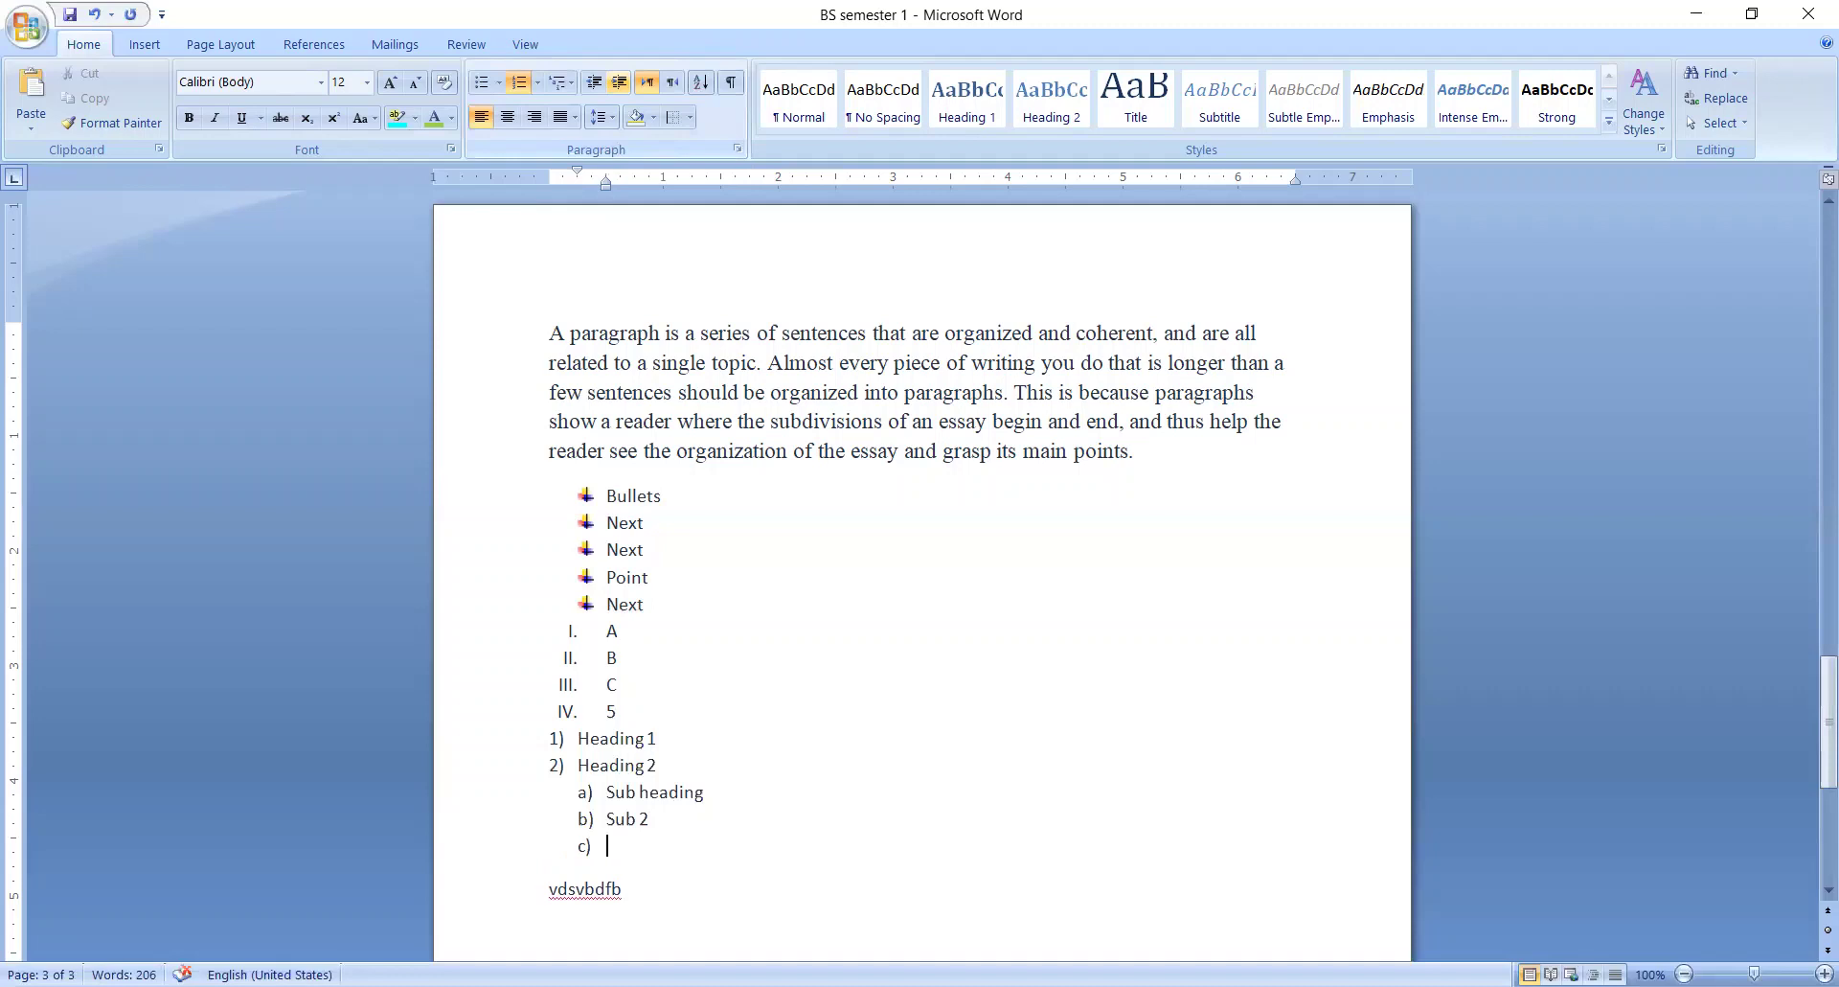
- Add the third-level items "S2" and "S3" under "Sub 2"
{"action": "left_click", "coordinate": [617, 89]}
{"action": "left_click", "coordinate": [598, 88]}
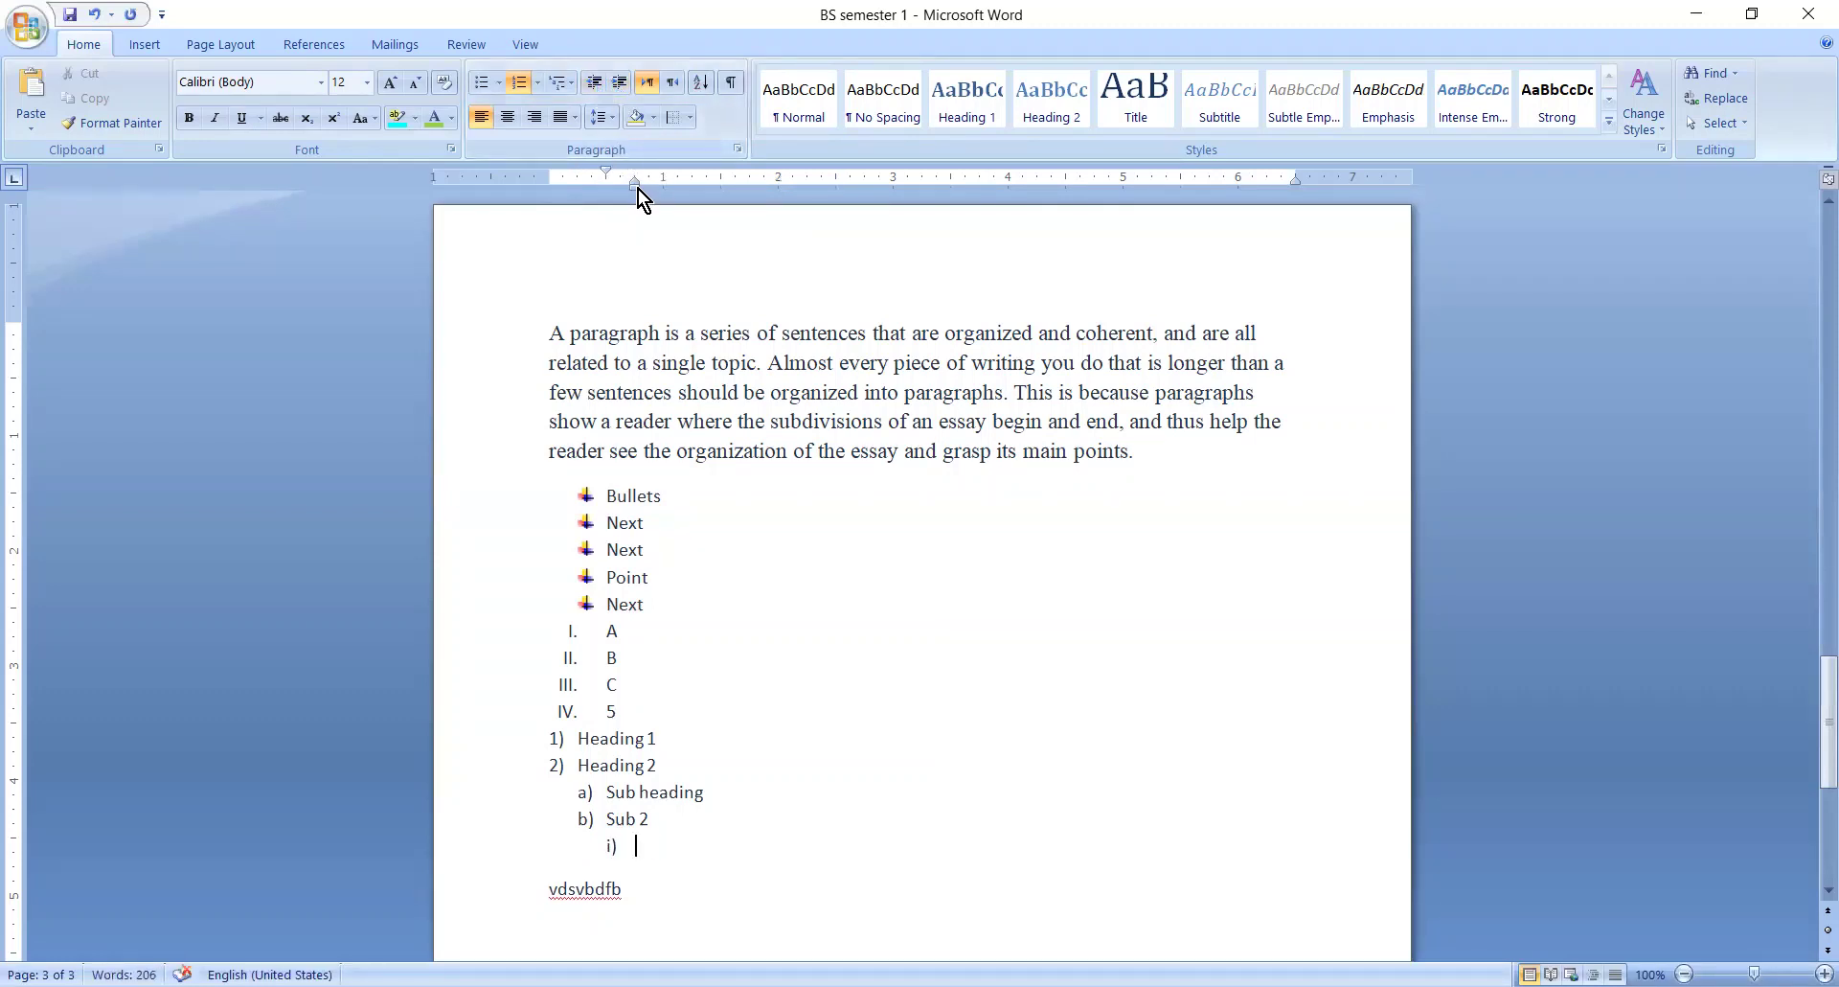
{"action": "type", "text": "S2"}
{"action": "key", "text": "Return"}
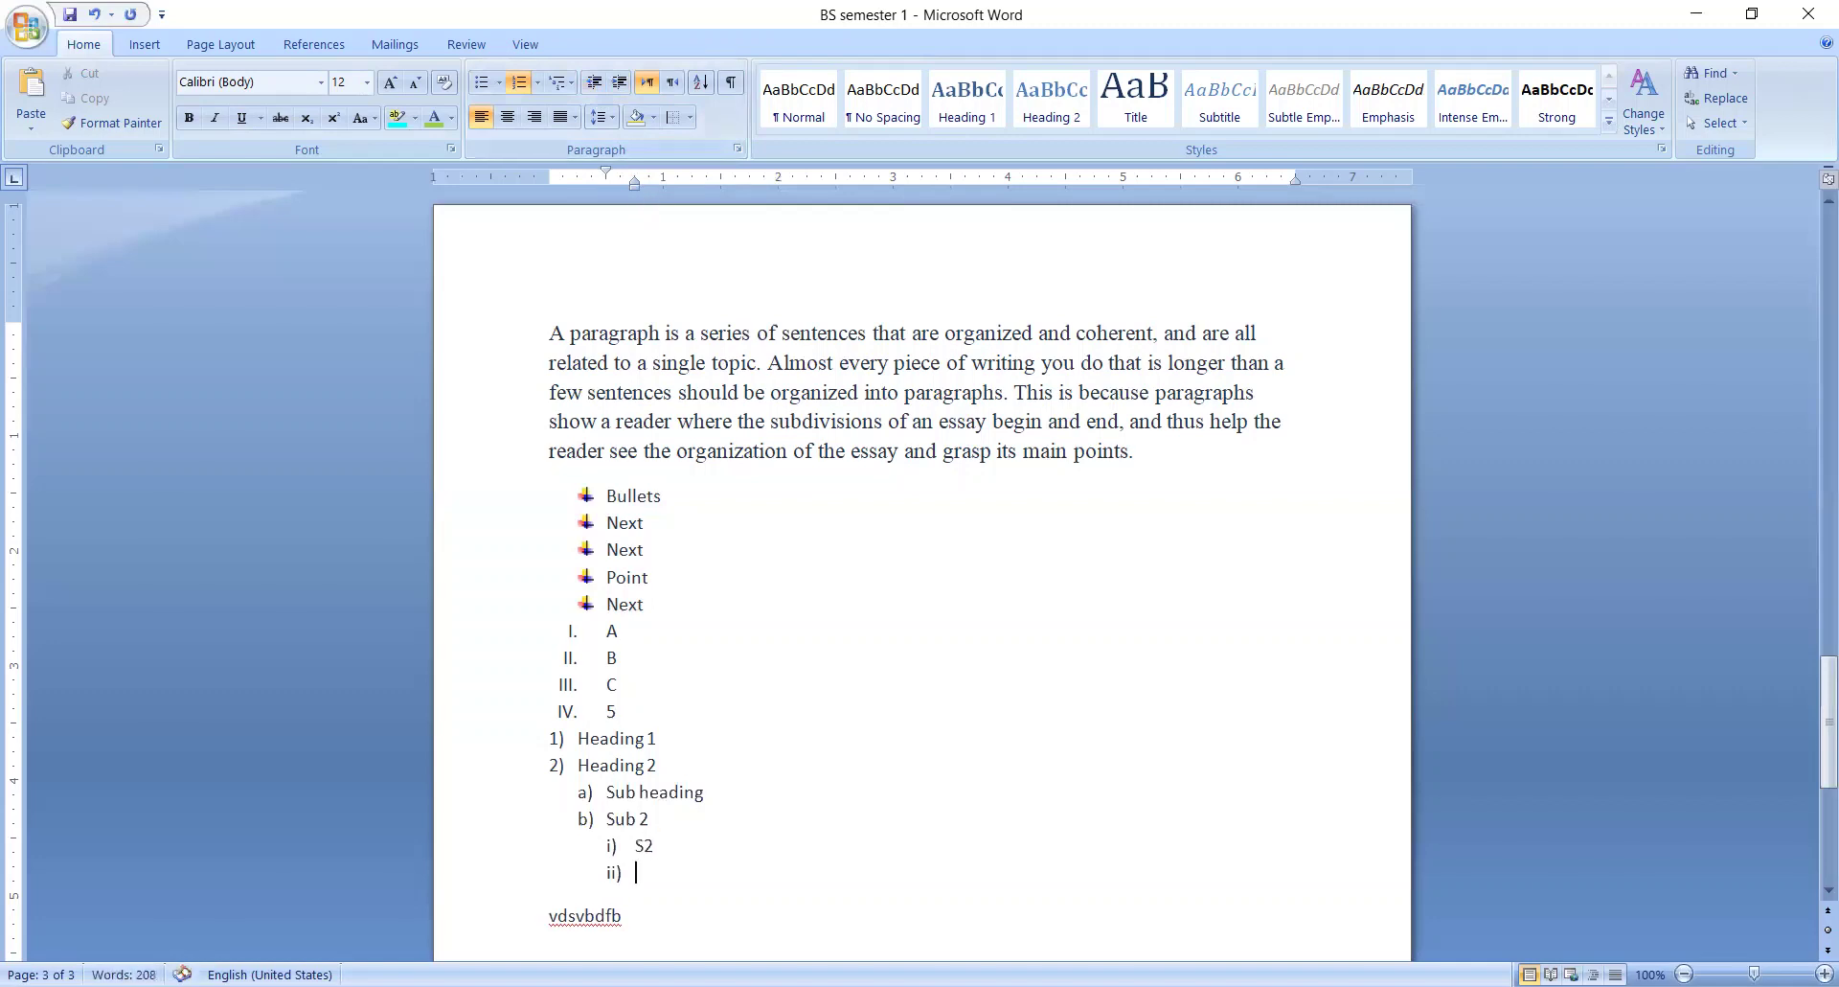
{"action": "type", "text": "S3"}
{"action": "key", "text": "Return"}
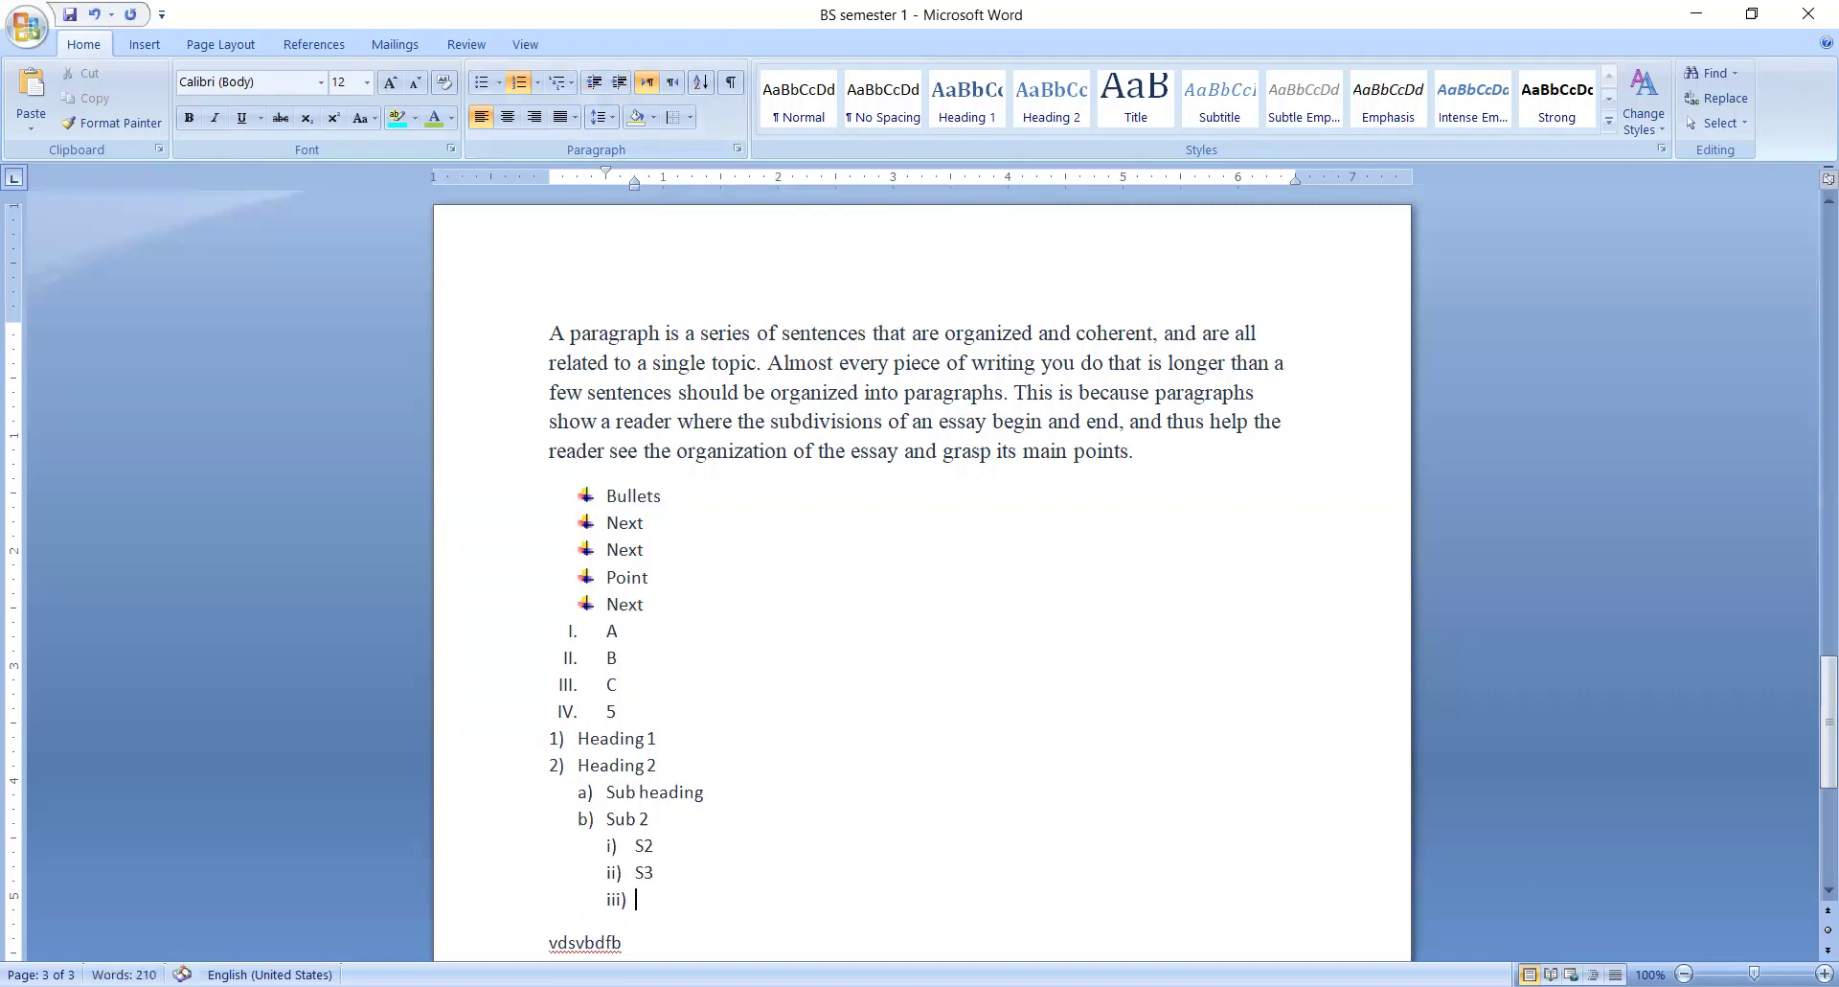
- Add the item "Option1" under "S3" at the fourth list level, numbered (1), followed by an empty item
{"action": "left_click", "coordinate": [613, 78]}
{"action": "left_click", "coordinate": [613, 78]}
{"action": "left_click", "coordinate": [613, 77]}
{"action": "left_click", "coordinate": [613, 78]}
{"action": "left_click", "coordinate": [593, 84]}
{"action": "left_click", "coordinate": [594, 84]}
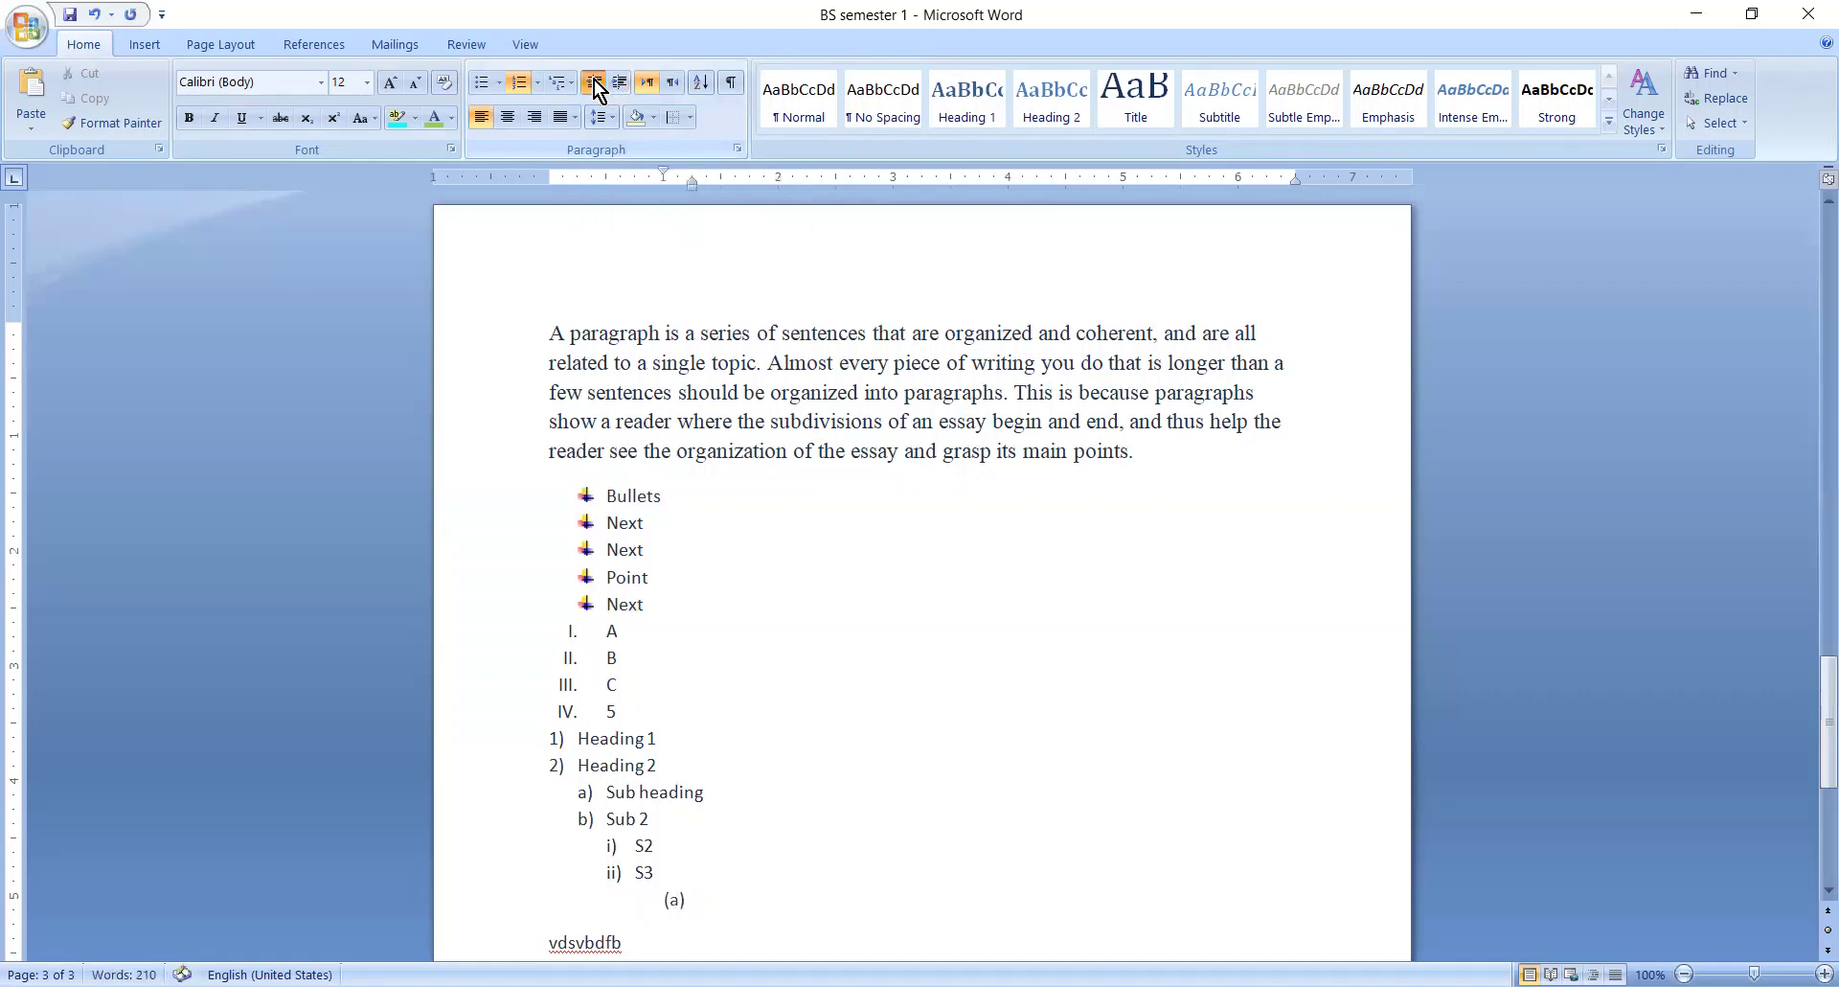
{"action": "left_click", "coordinate": [594, 84]}
{"action": "type", "text": "op"}
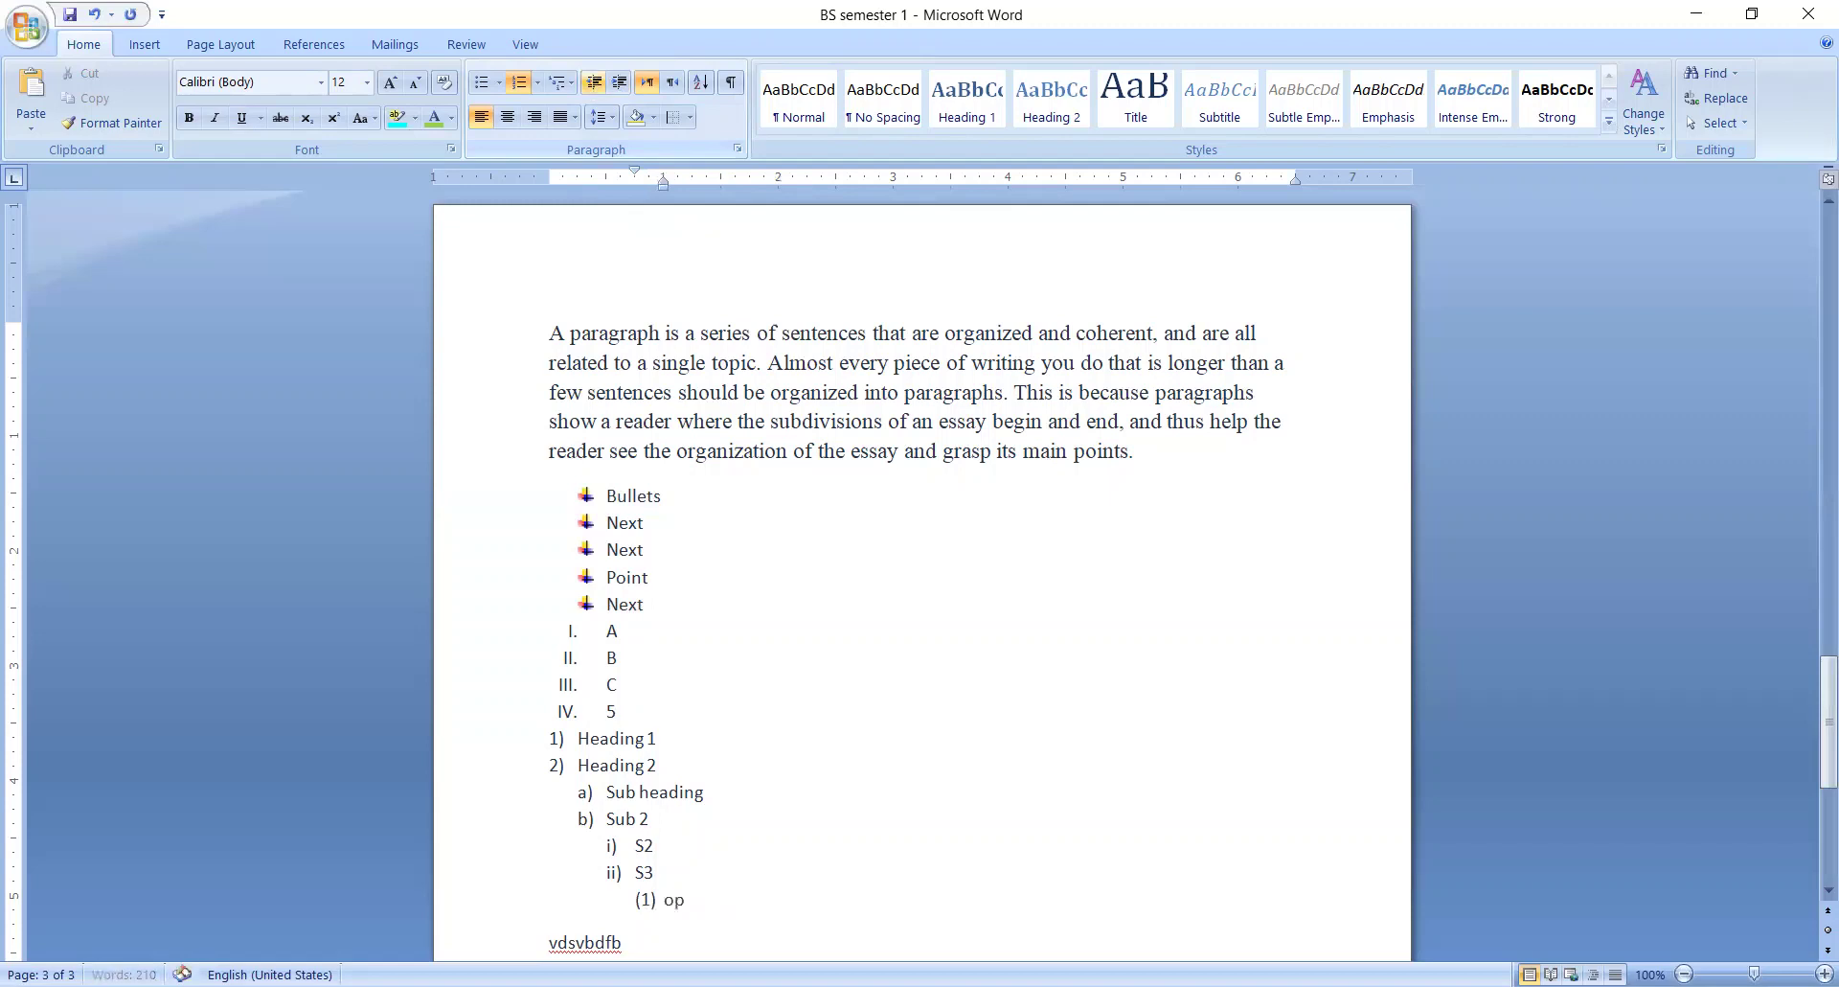
{"action": "type", "text": "tion1"}
{"action": "key", "text": "Return"}
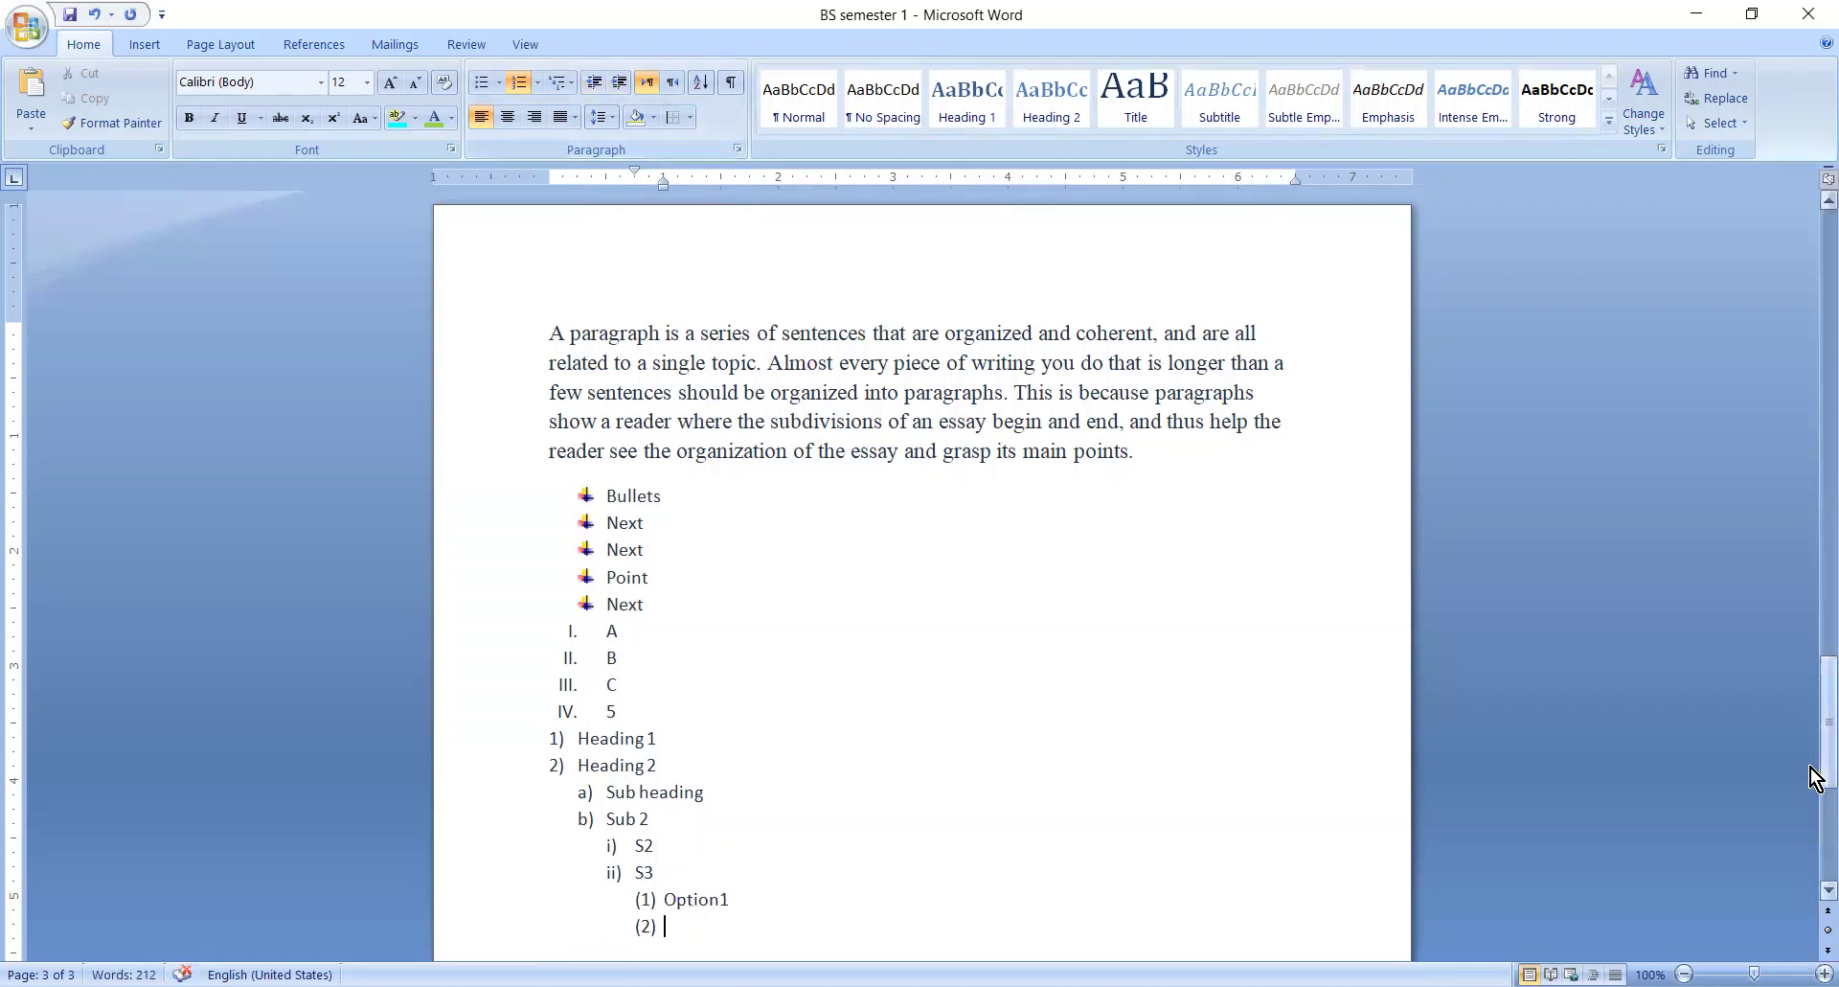
- Insert an unnumbered blank line after the bulleted list and another after the Roman-numbered list to separate the three lists
{"action": "left_click_drag", "start_coordinate": [1813, 776], "coordinate": [1813, 809]}
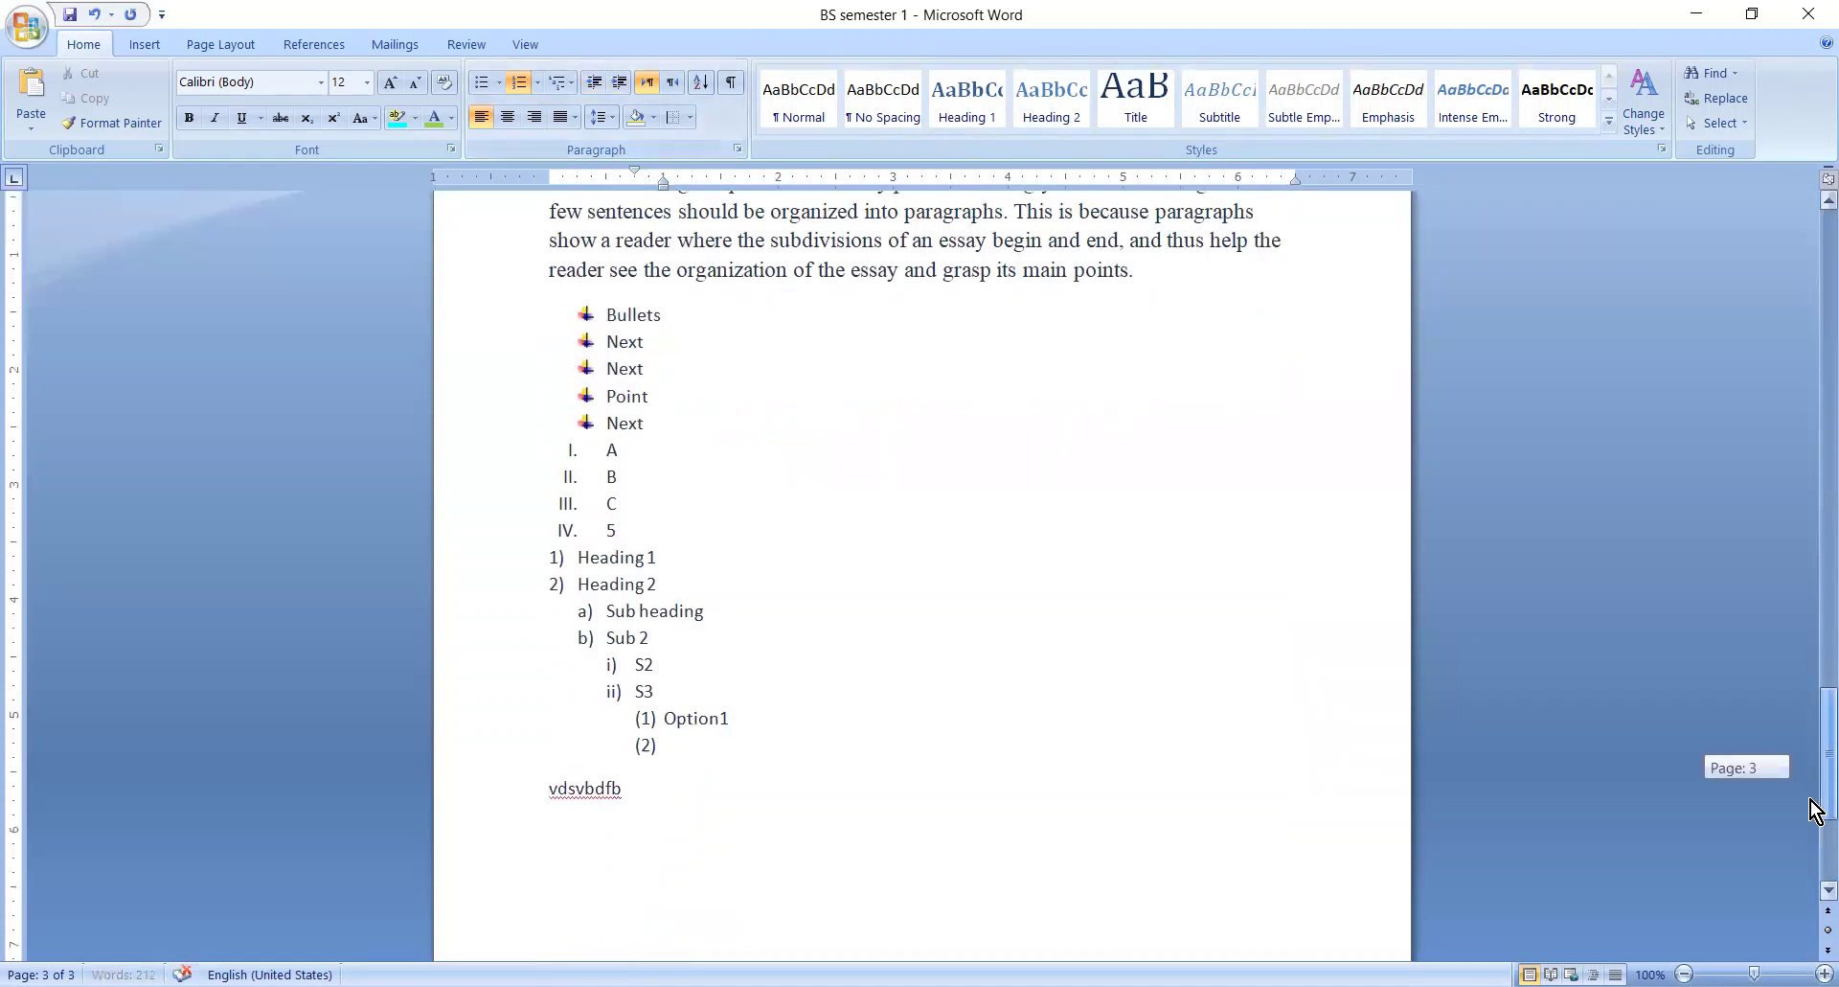
{"action": "left_click", "coordinate": [681, 435]}
{"action": "key", "text": "Return"}
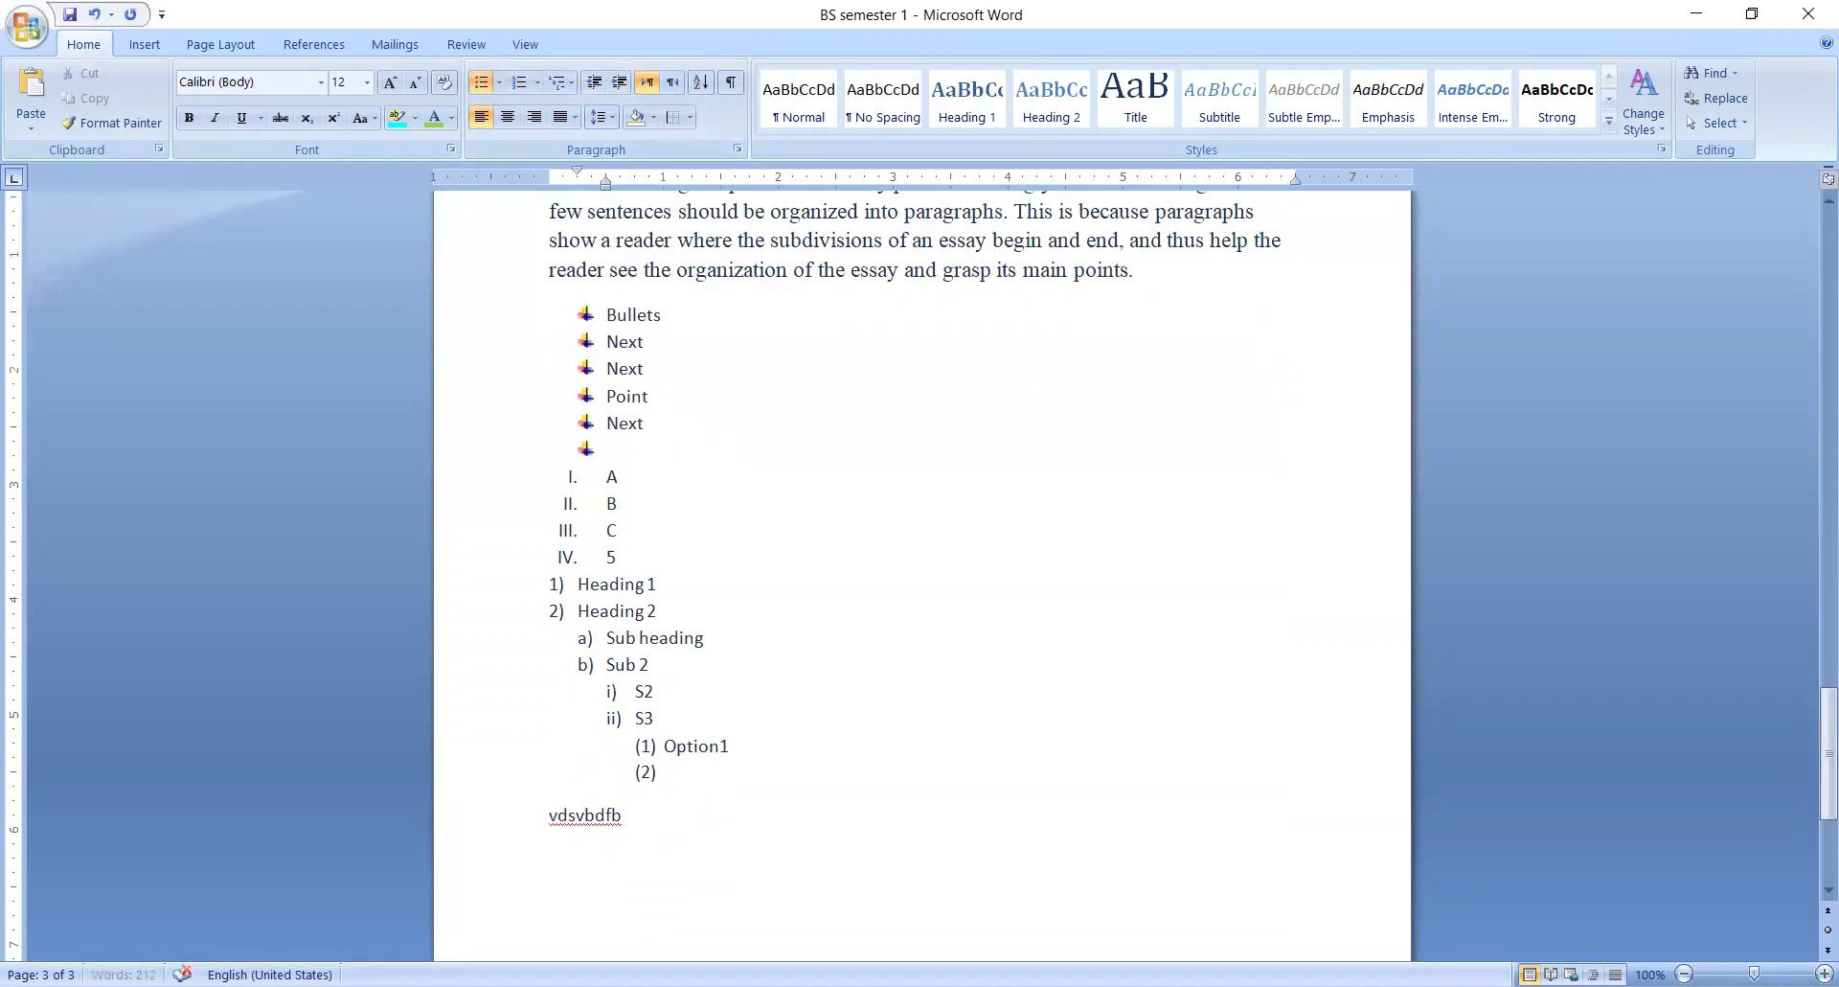
{"action": "key", "text": "BackSpace"}
{"action": "left_click", "coordinate": [655, 579]}
{"action": "left_click", "coordinate": [630, 558]}
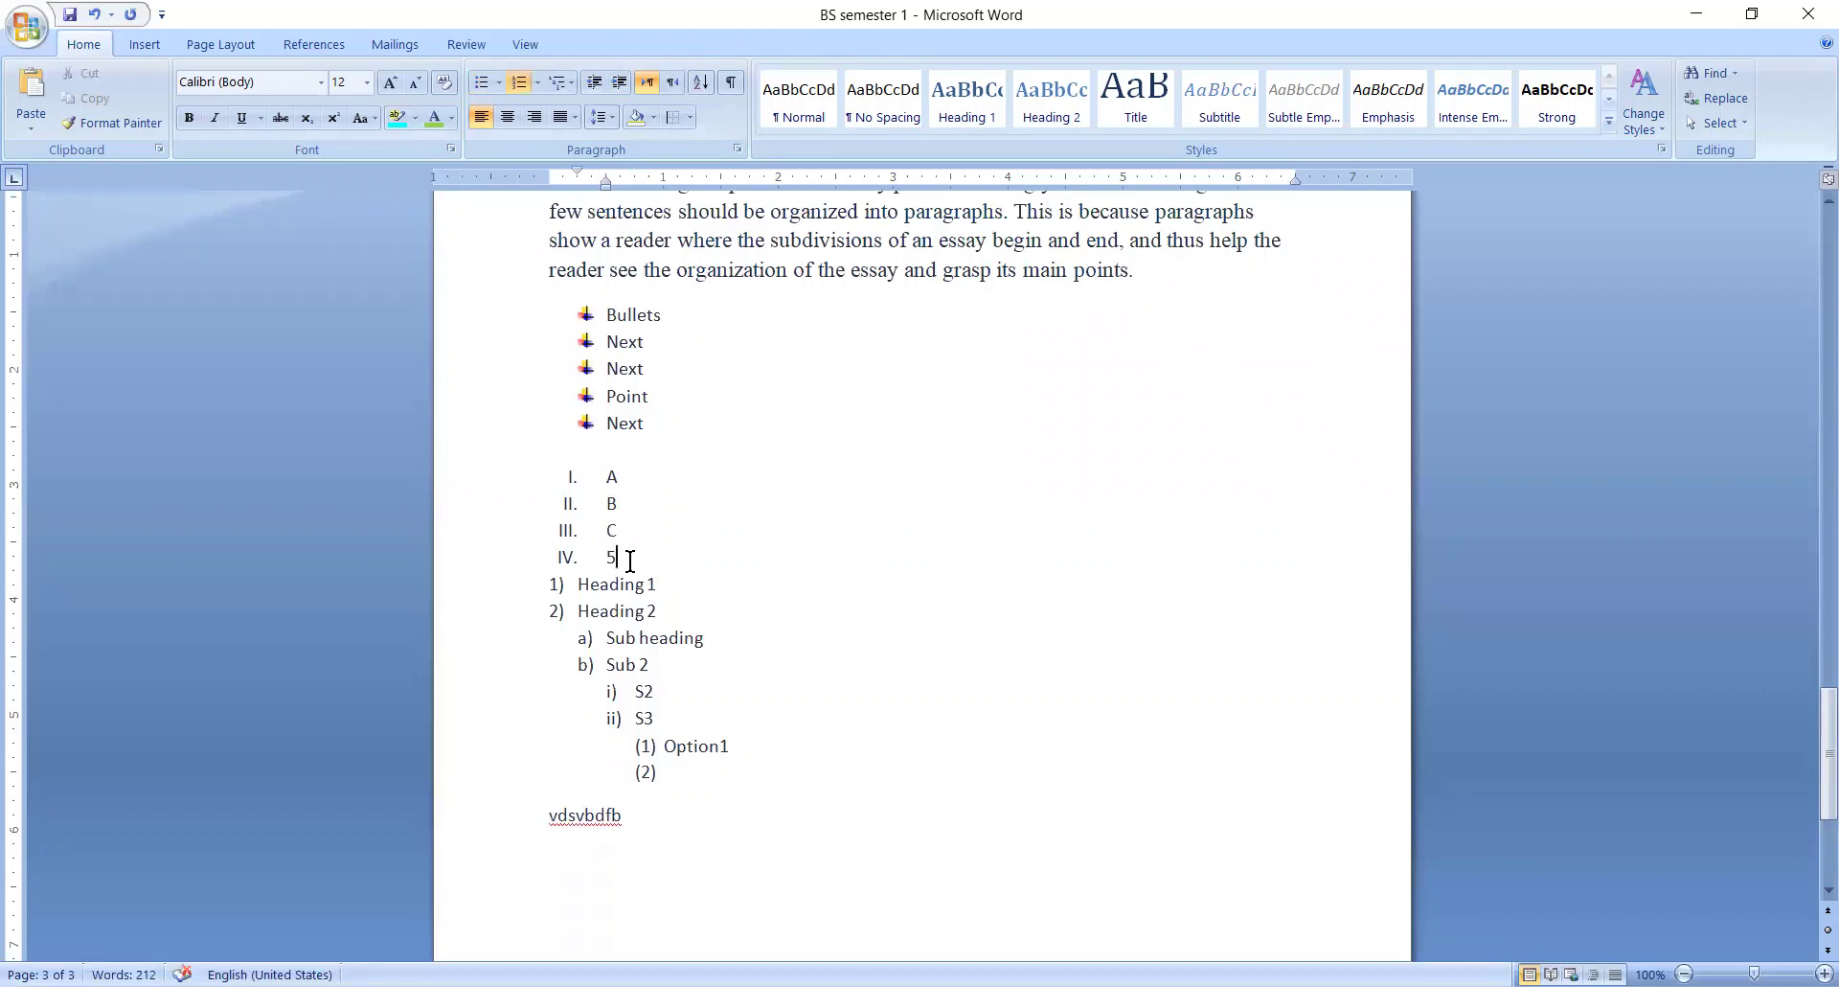
{"action": "key", "text": "Return"}
{"action": "key", "text": "BackSpace"}
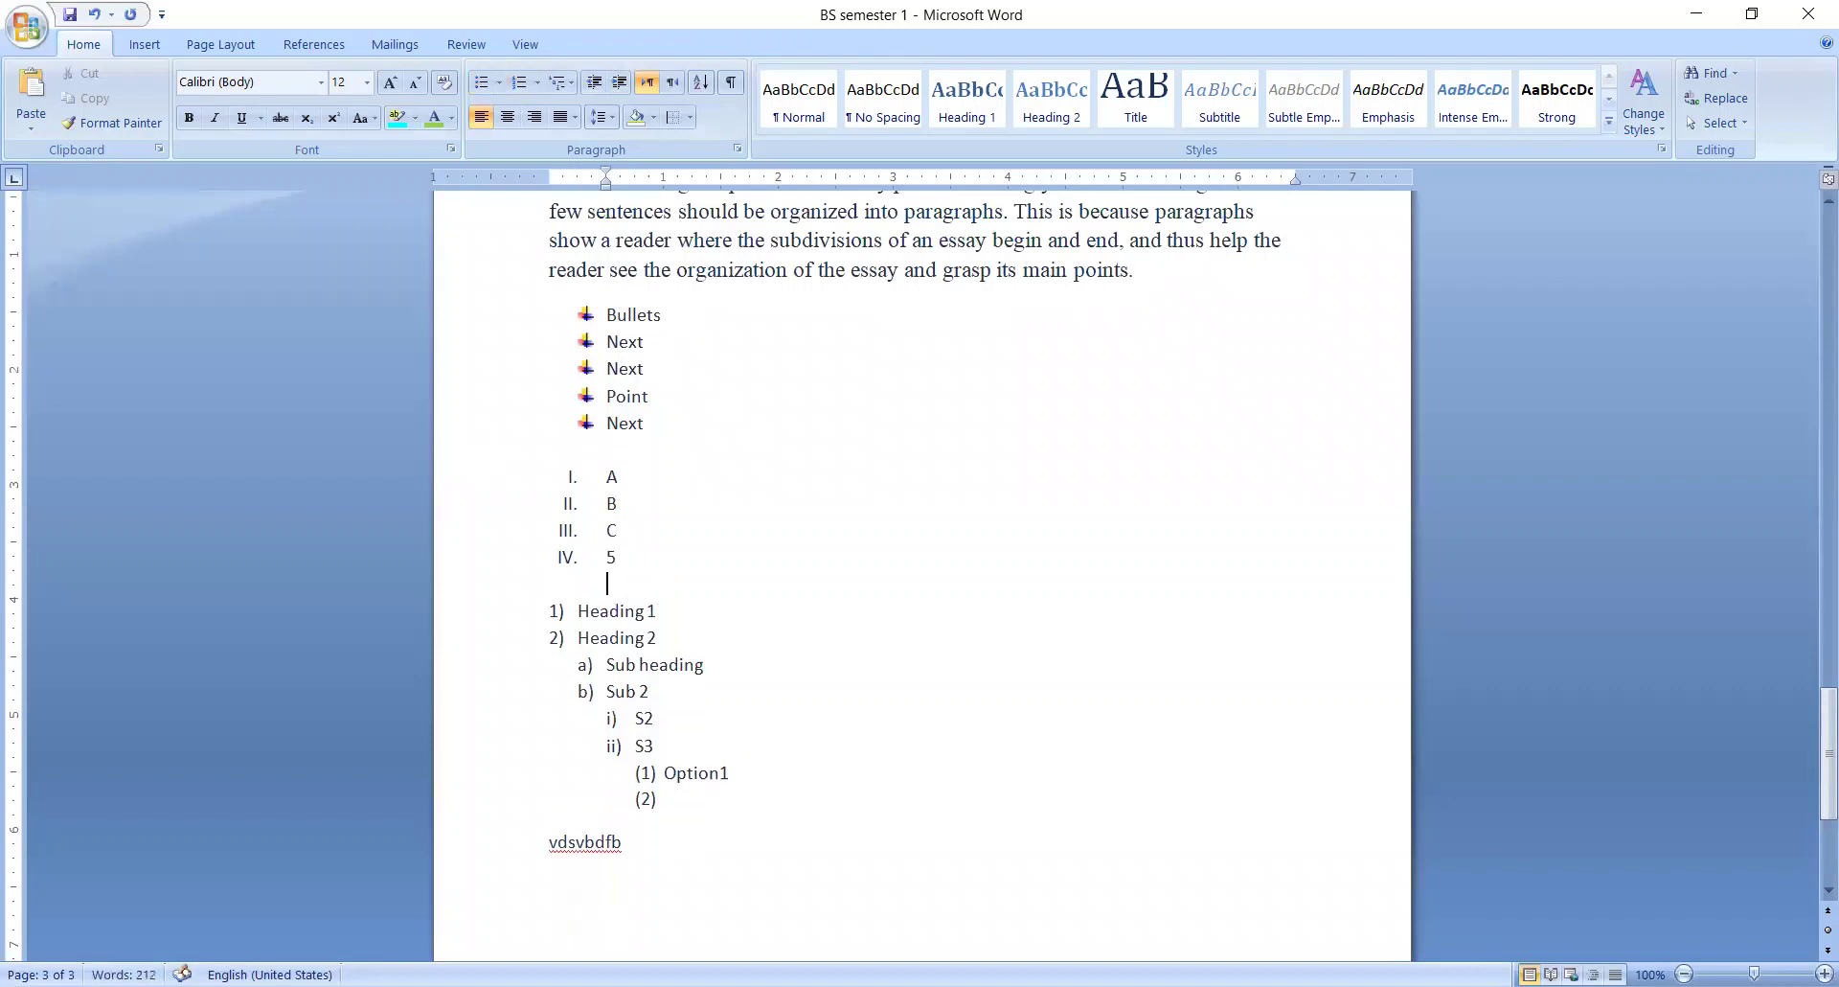
- Delete the stray text "vdsvbdfb" below the multilevel list
{"action": "mouse_move", "coordinate": [600, 654]}
{"action": "left_click_drag", "start_coordinate": [629, 839], "coordinate": [553, 855]}
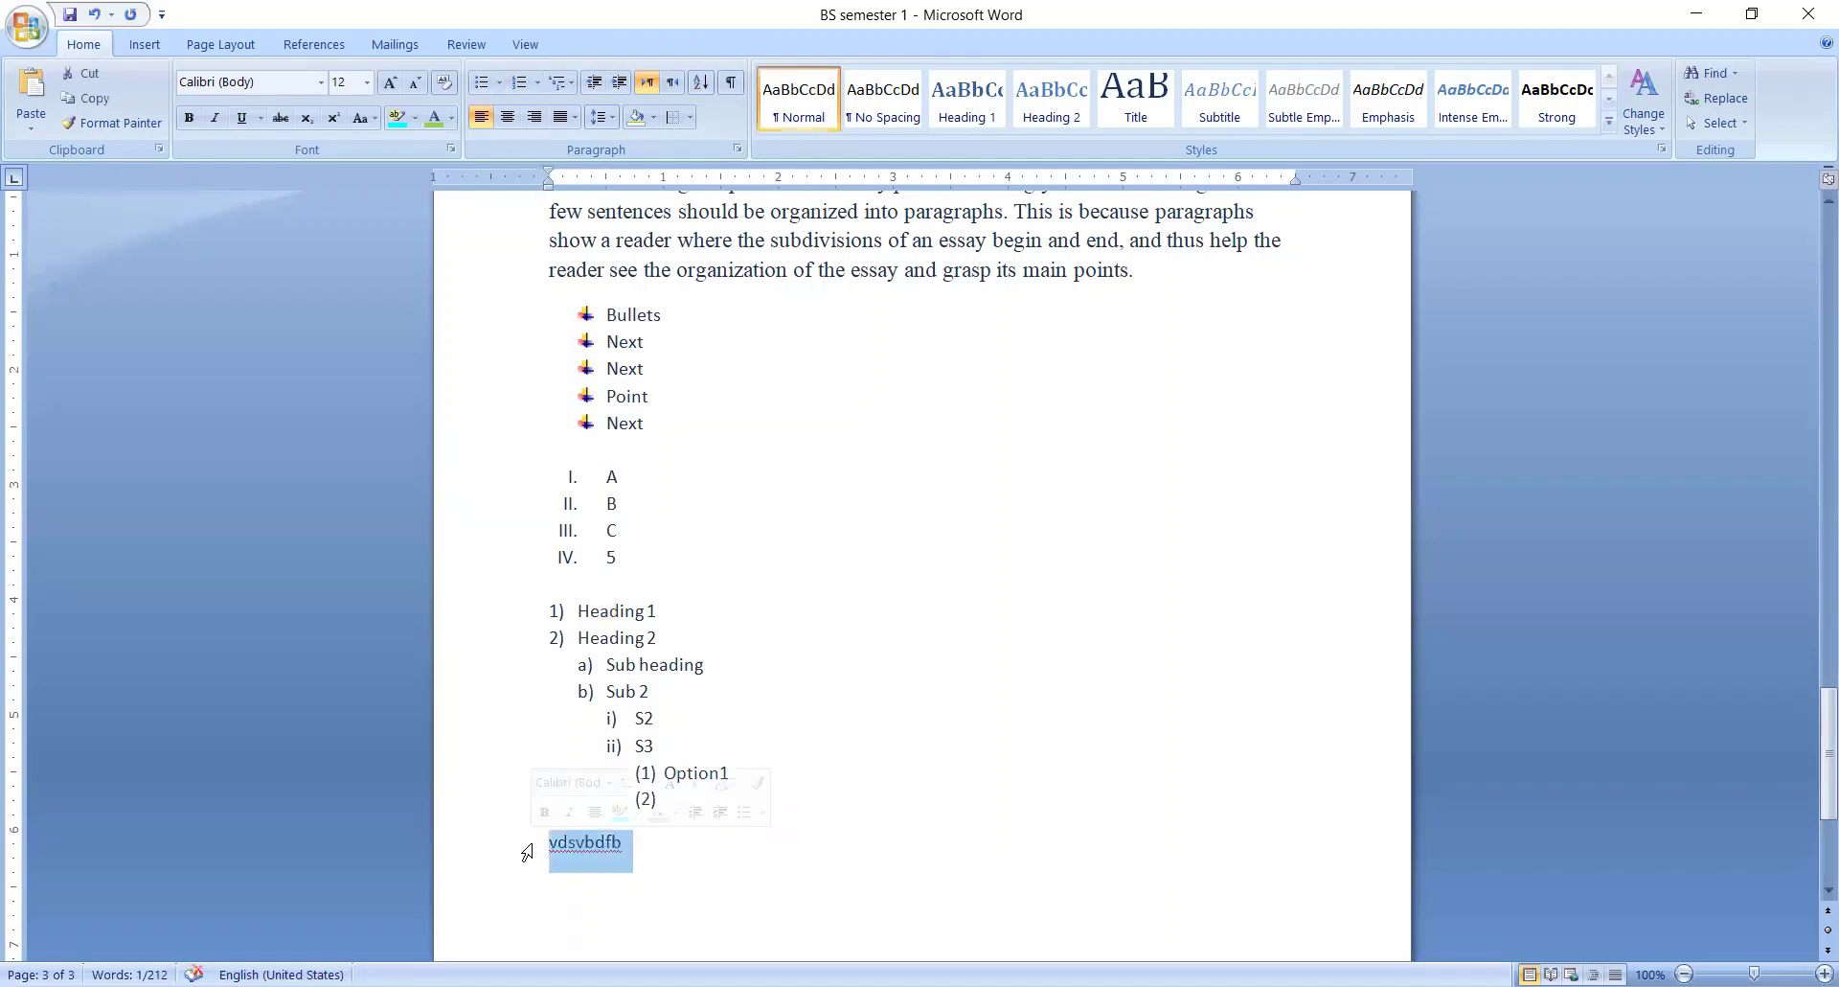
{"action": "key", "text": "Delete"}
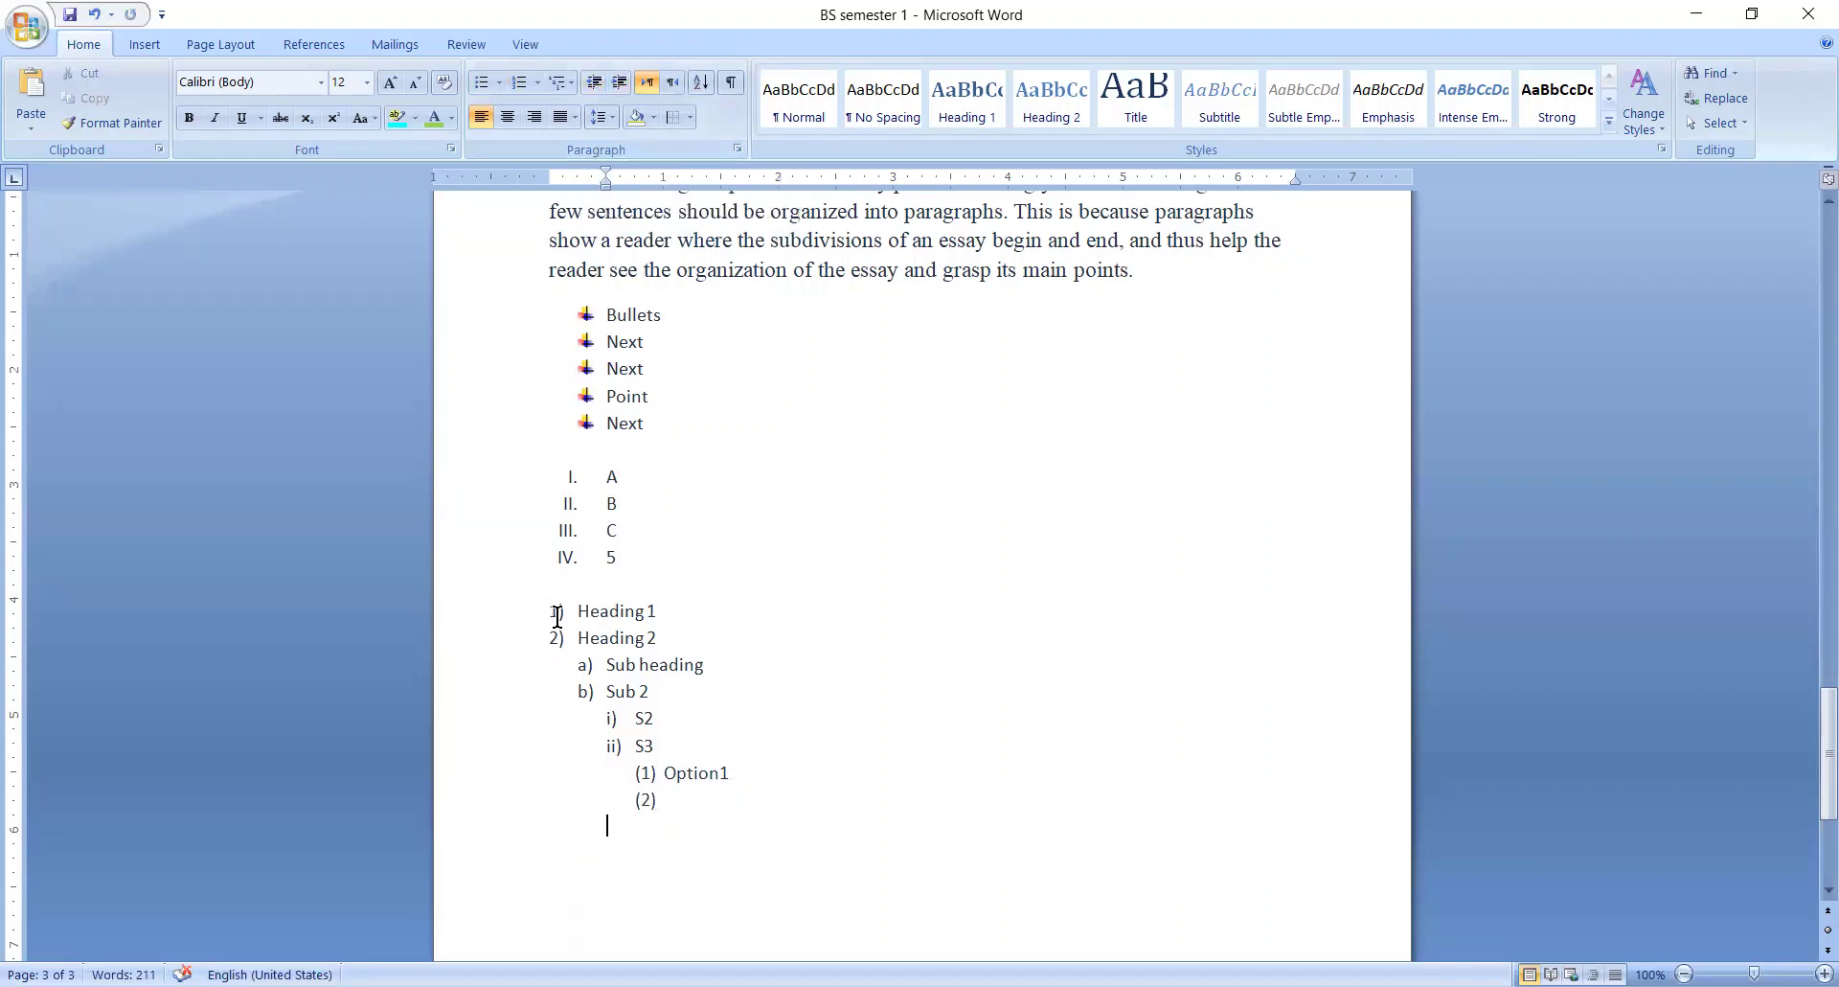
- Try deeper list levels and then right-to-left direction on the "Sub heading" item, reverting each change
{"action": "left_click", "coordinate": [601, 664]}
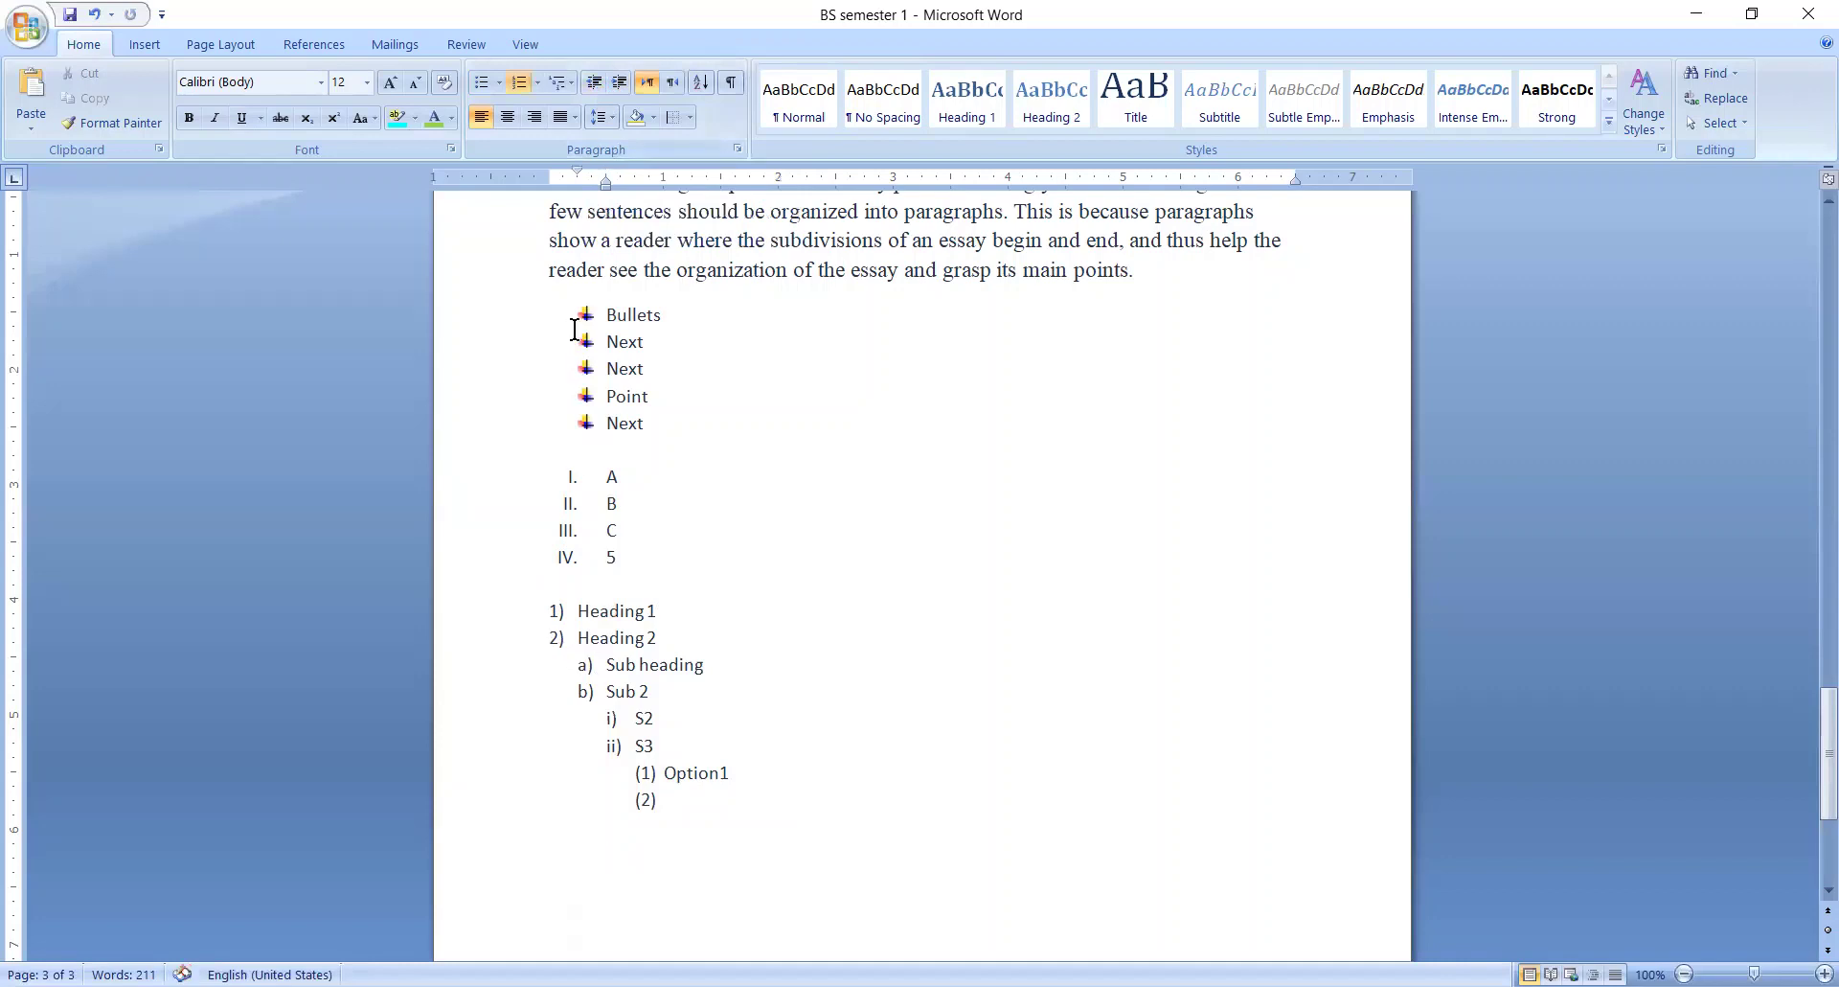
{"action": "left_click", "coordinate": [619, 81]}
{"action": "left_click", "coordinate": [618, 82]}
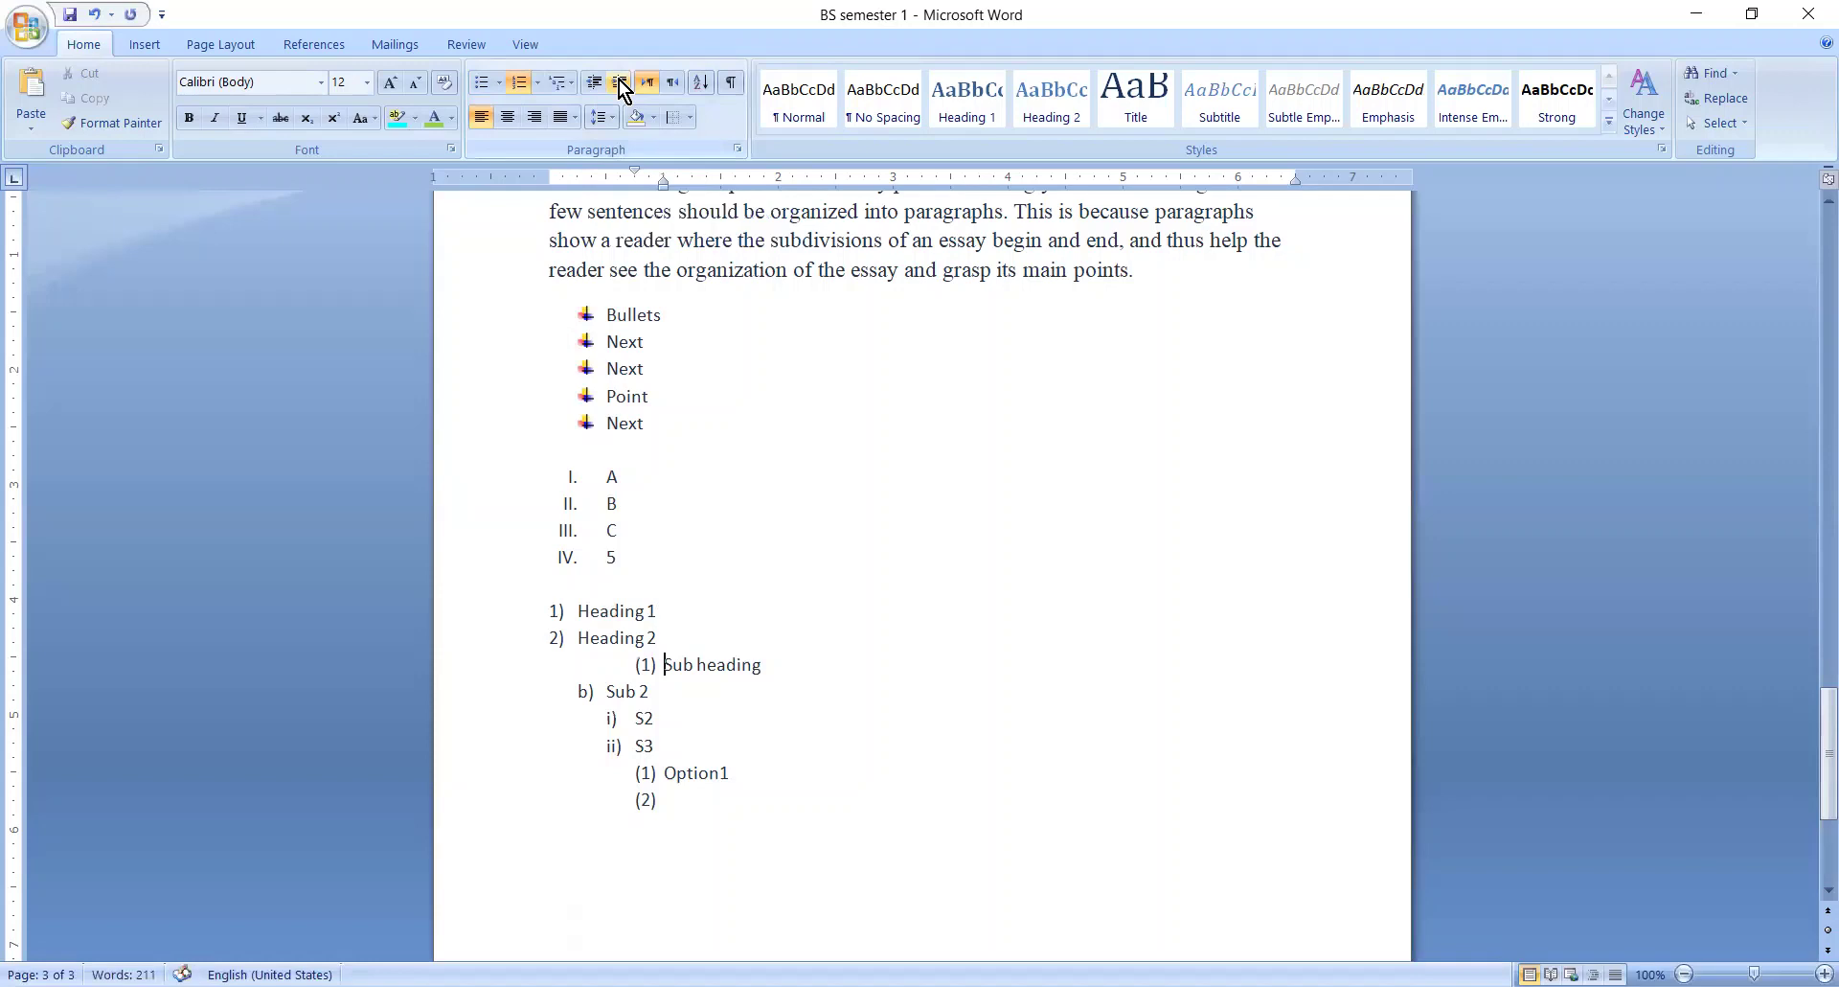
{"action": "left_click", "coordinate": [592, 90]}
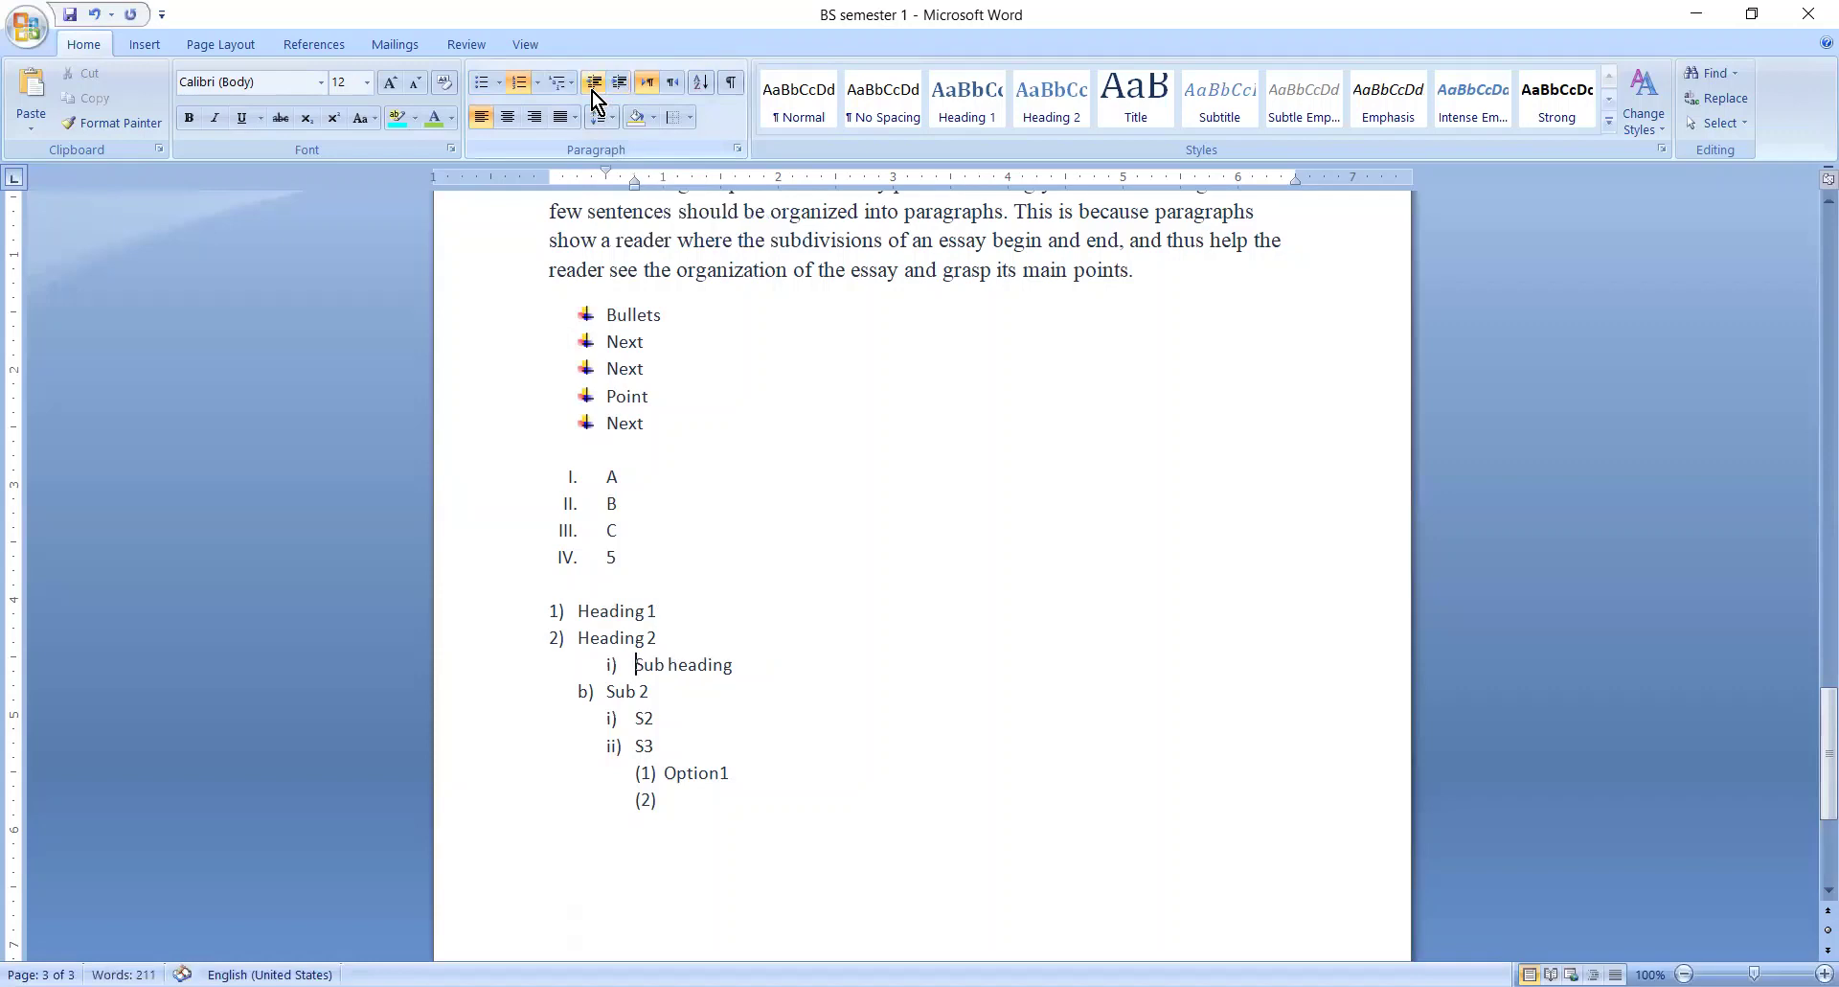
{"action": "left_click", "coordinate": [592, 90]}
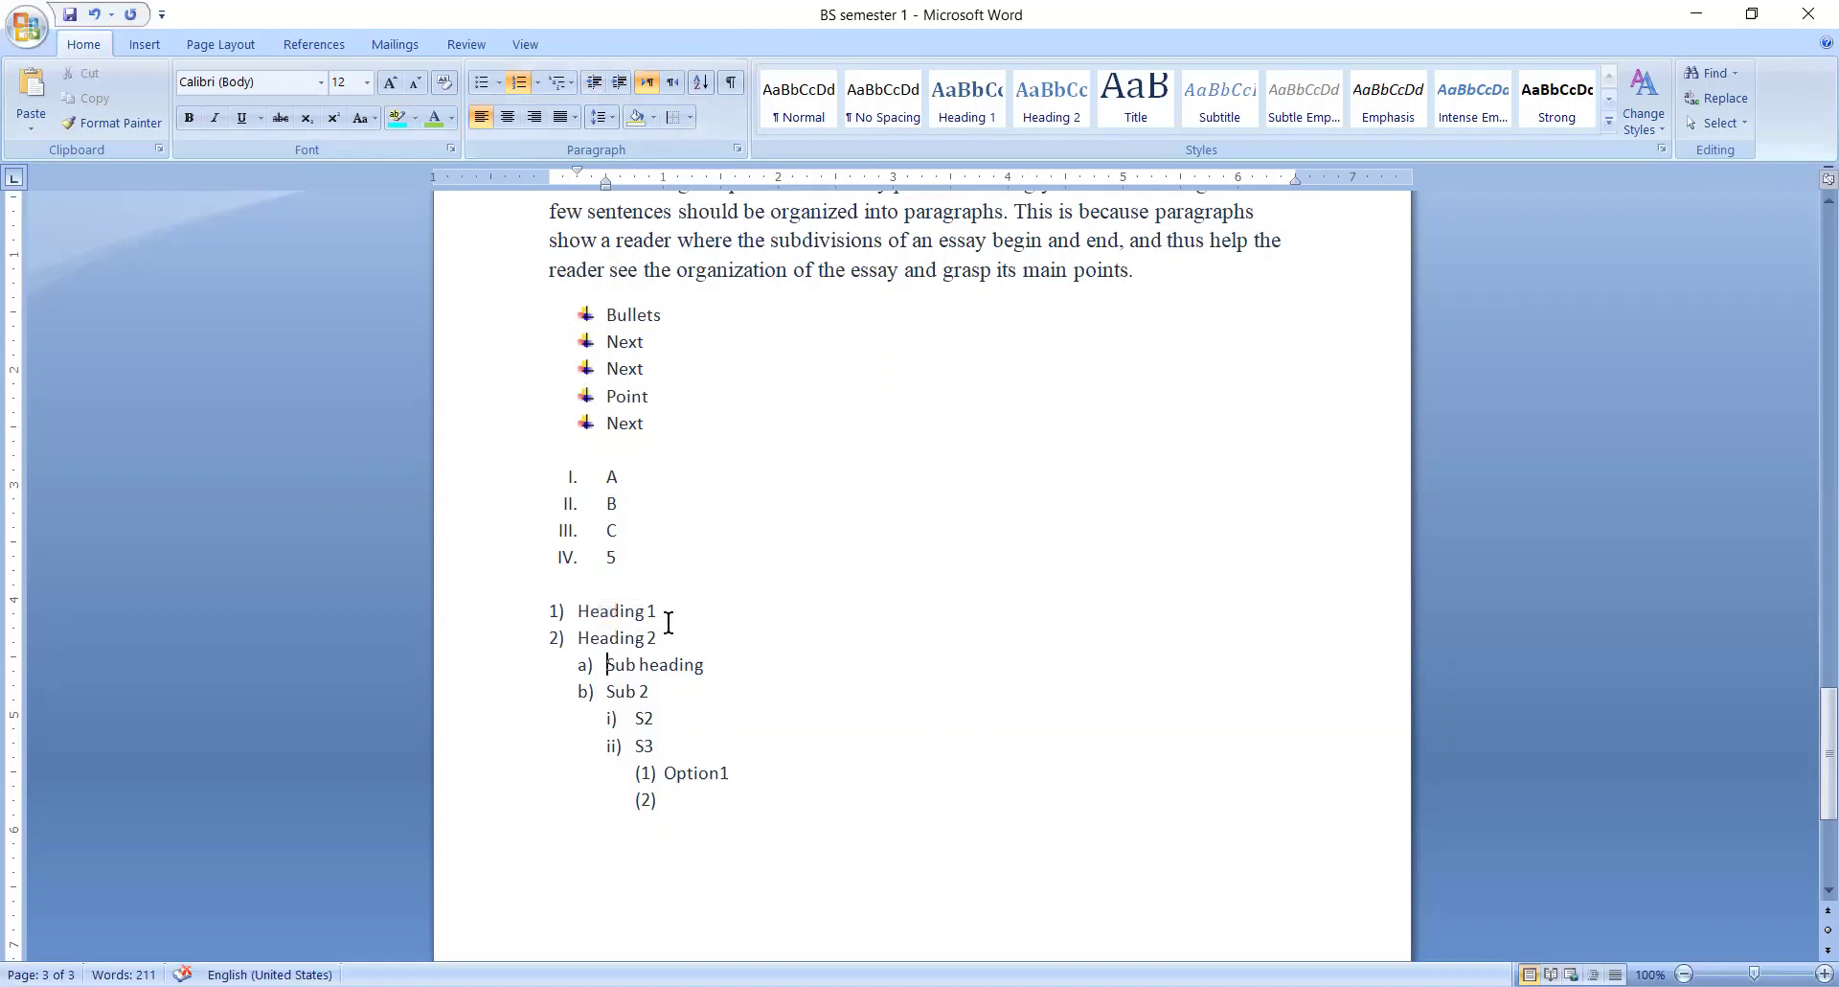
{"action": "left_click", "coordinate": [672, 93]}
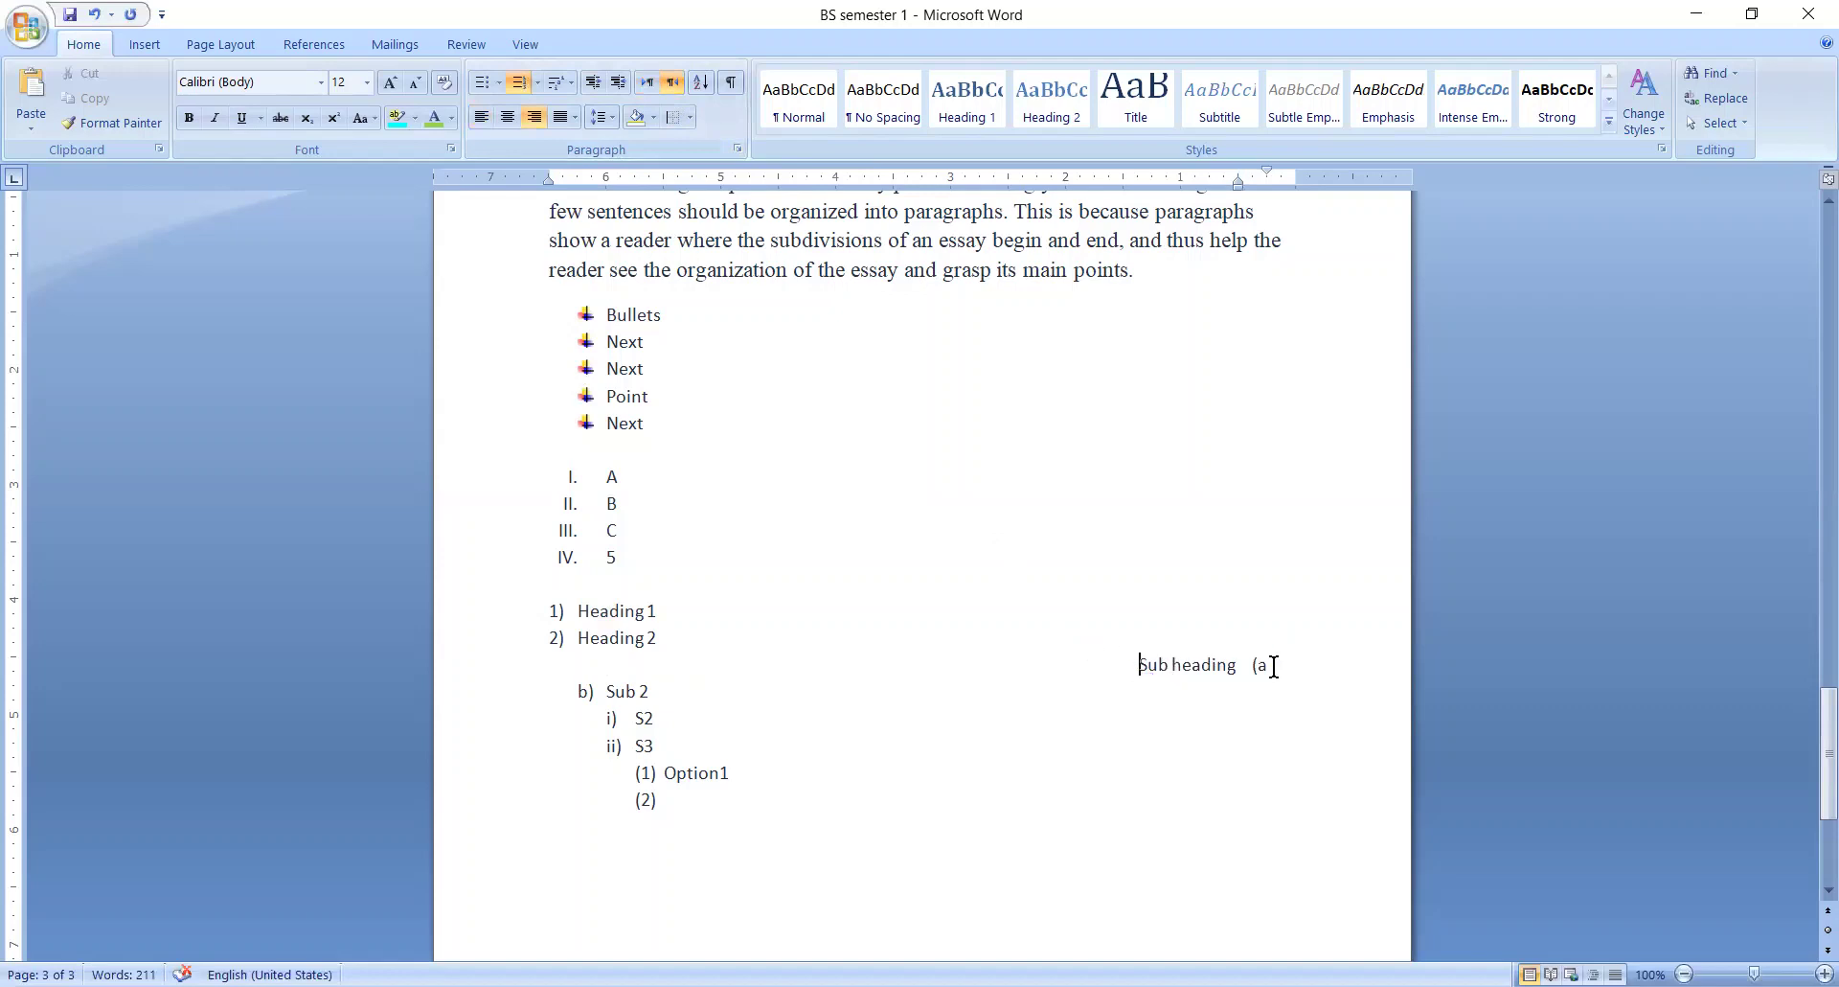
{"action": "key", "text": "ctrl+z"}
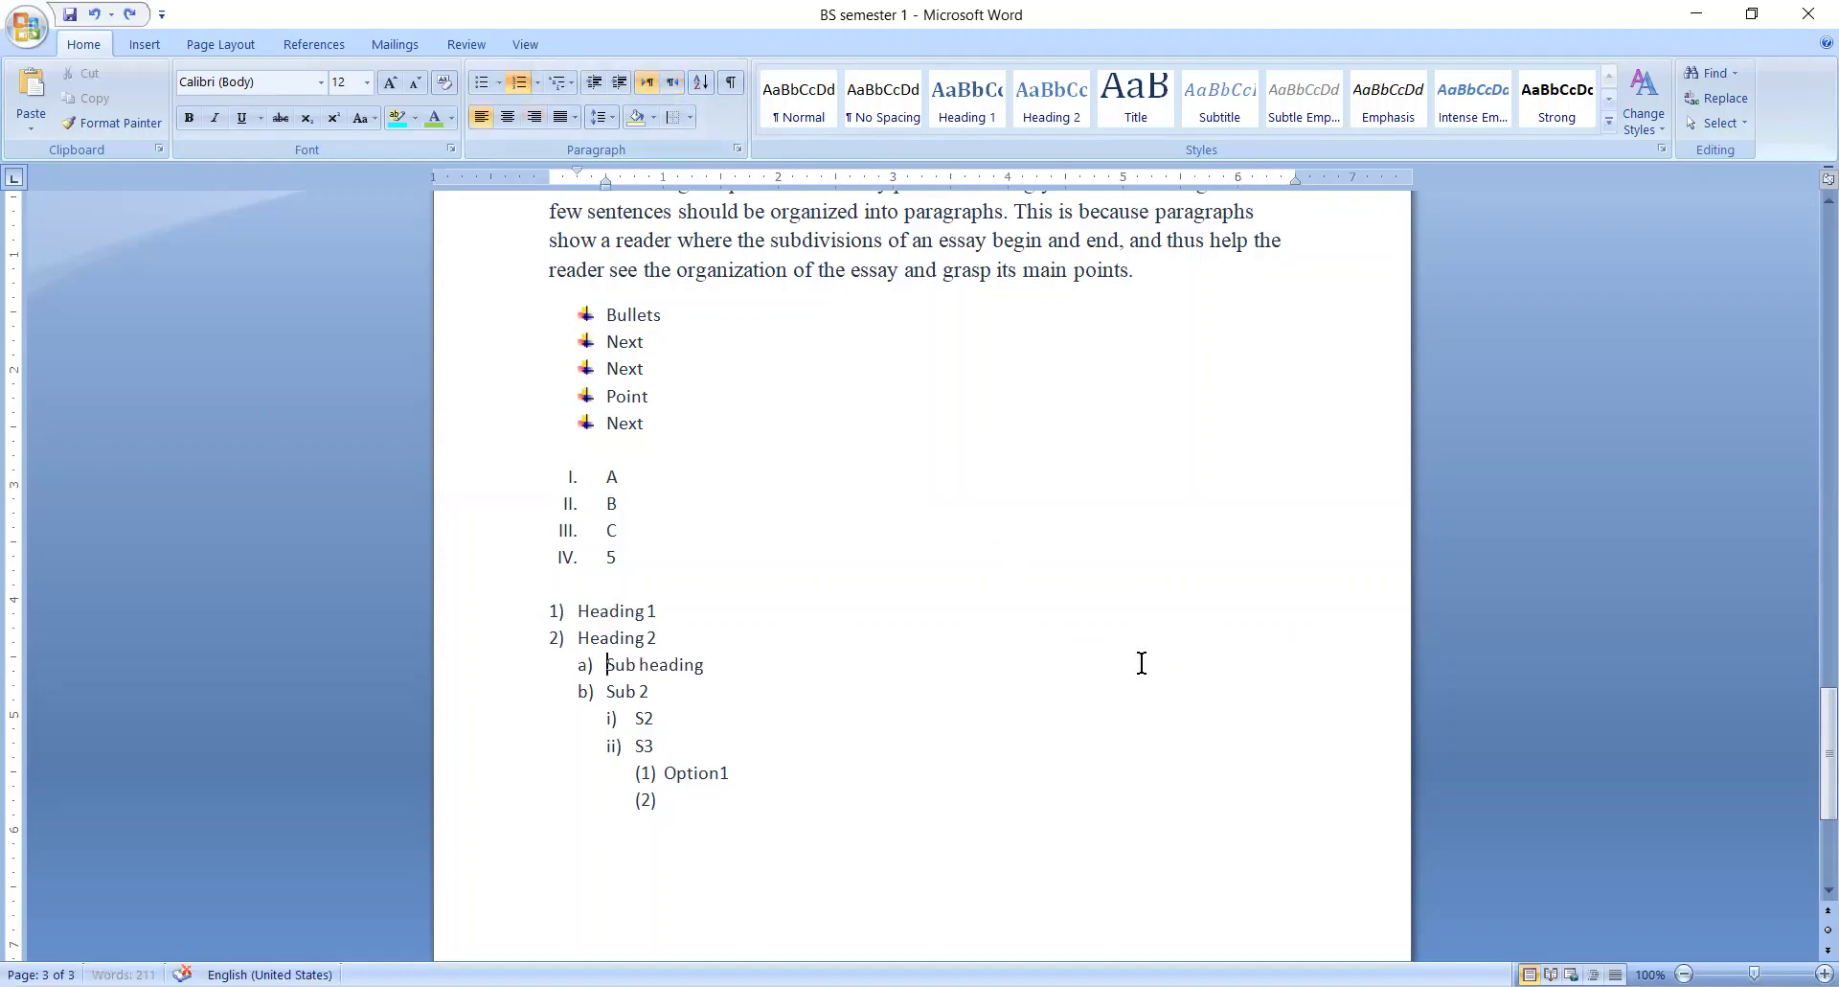
- Set the Roman-numbered item "A" to right-to-left text direction
{"action": "left_click", "coordinate": [601, 476]}
{"action": "left_click", "coordinate": [670, 89]}
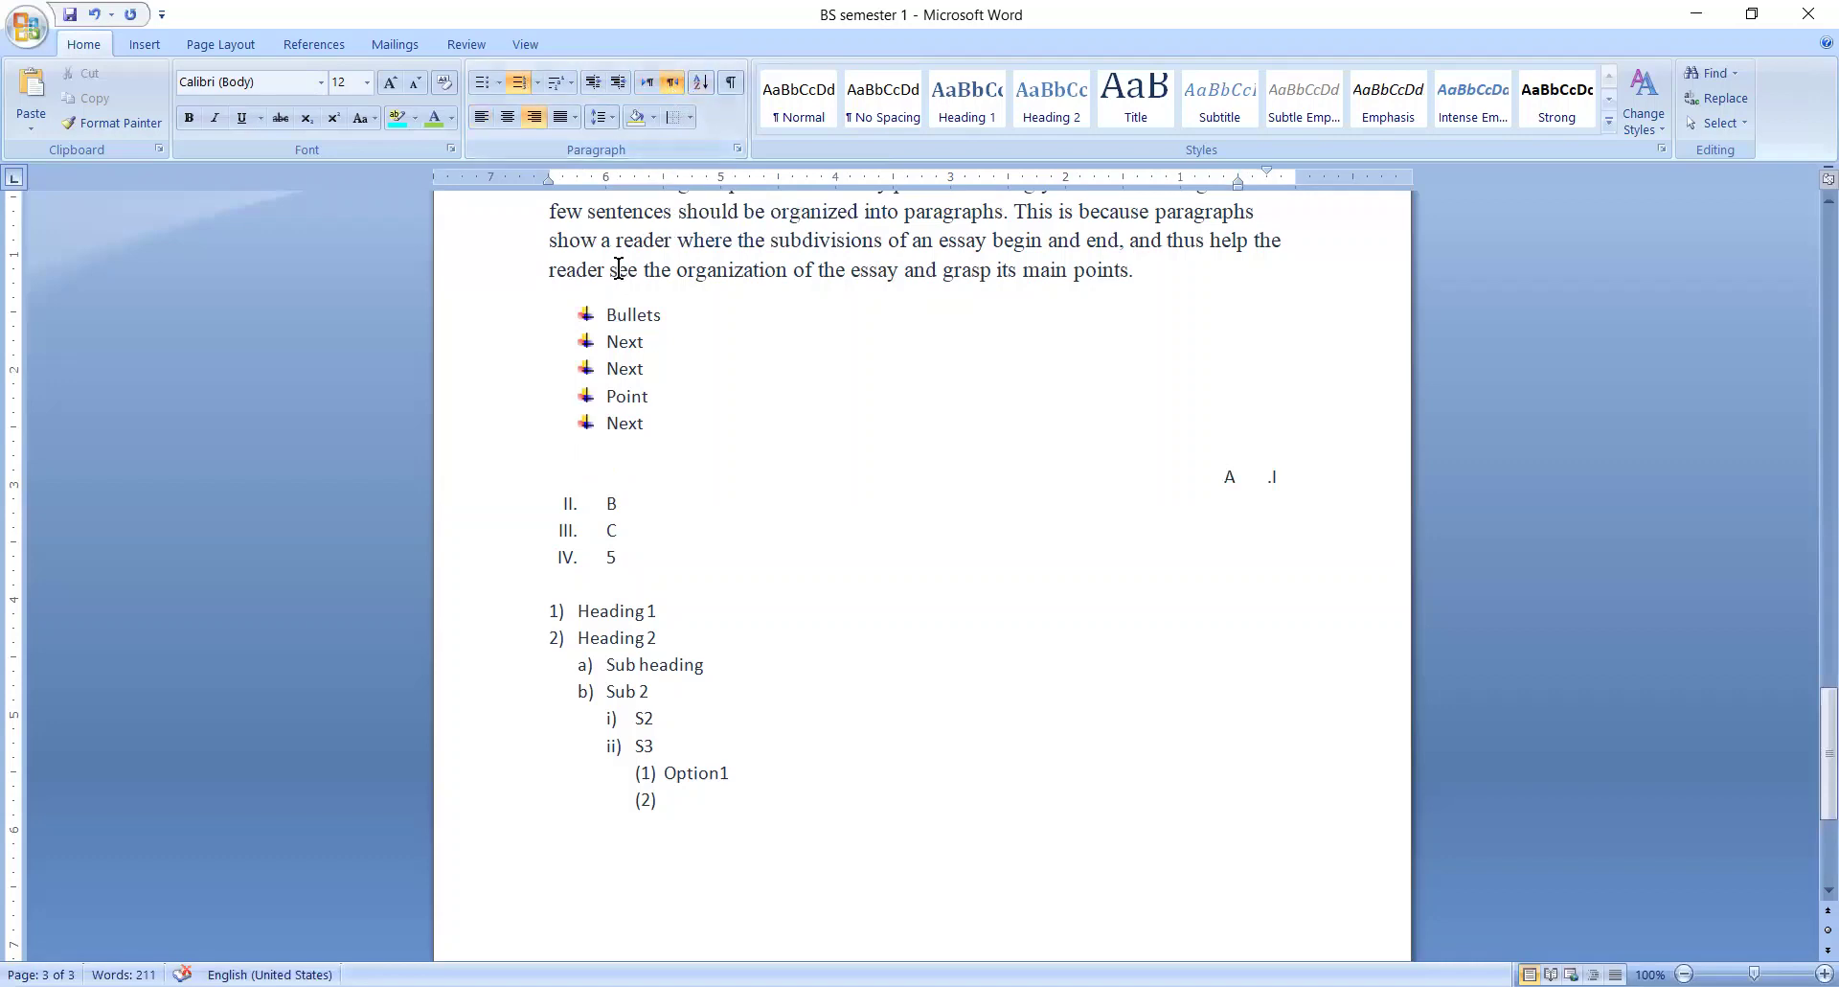
- Sort the bulleted list and the Roman-numbered items II to IV, each as text in descending order
{"action": "left_click_drag", "start_coordinate": [605, 313], "coordinate": [638, 419]}
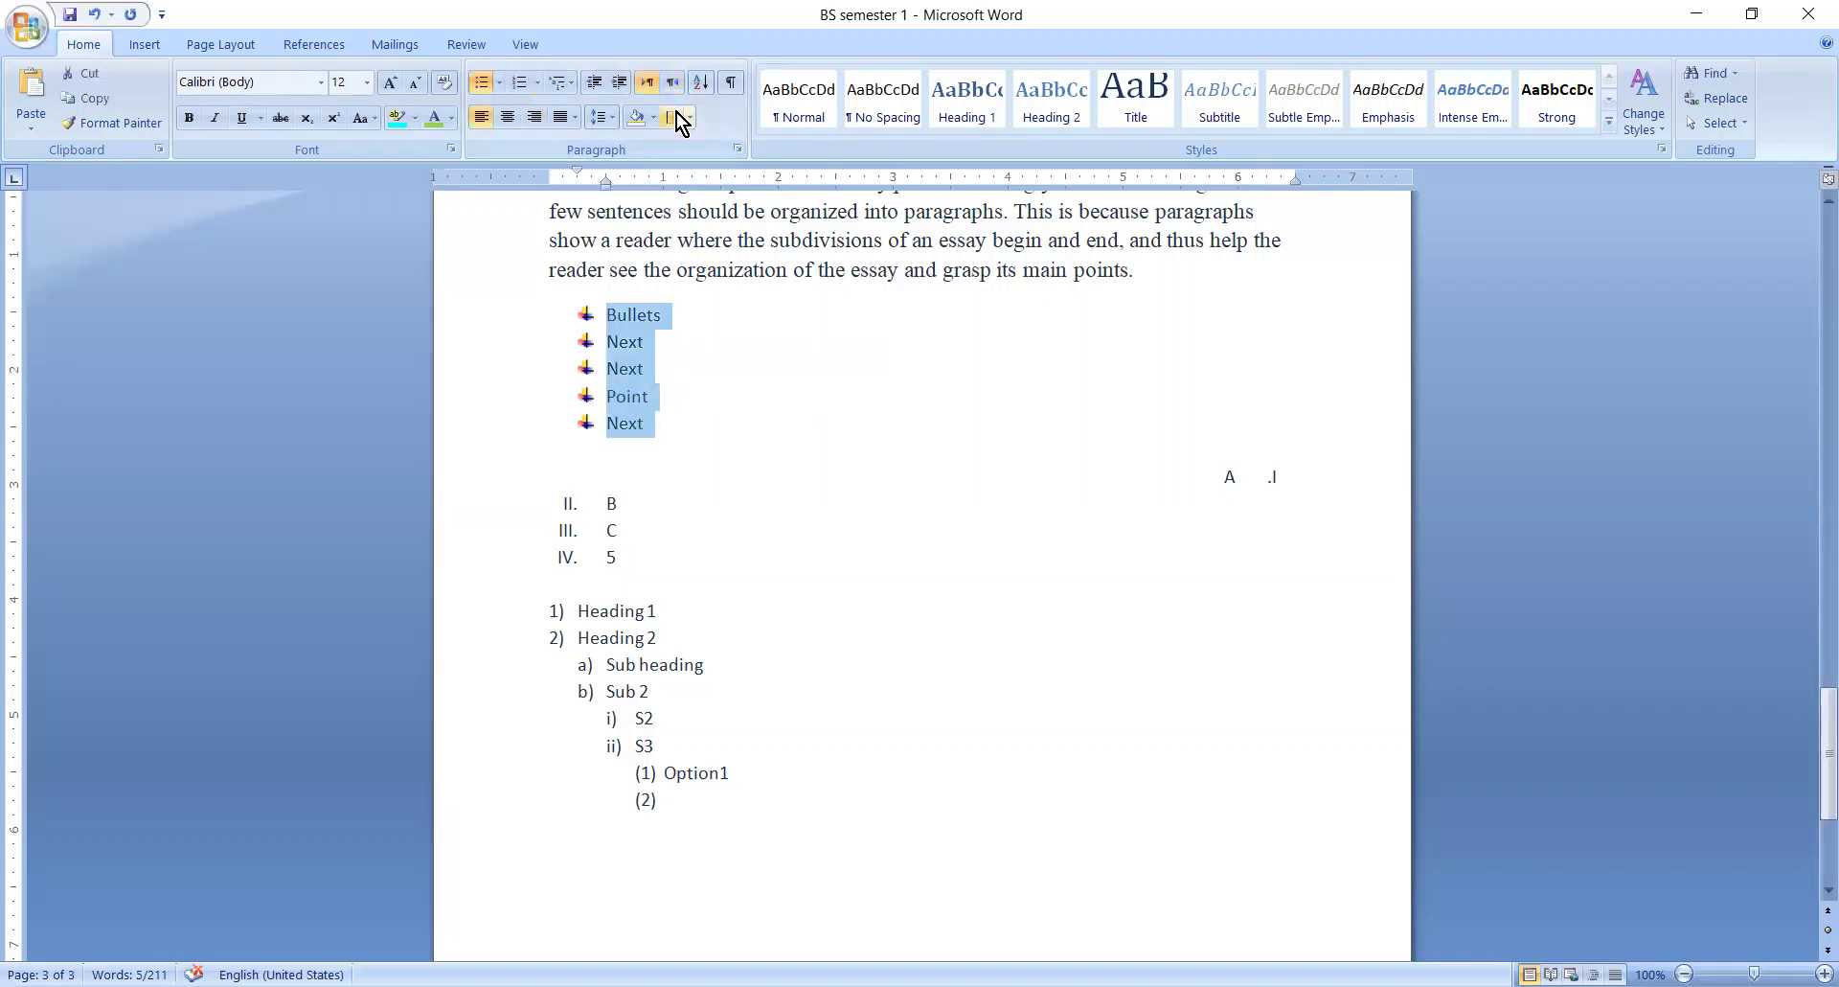
{"action": "left_click", "coordinate": [702, 84]}
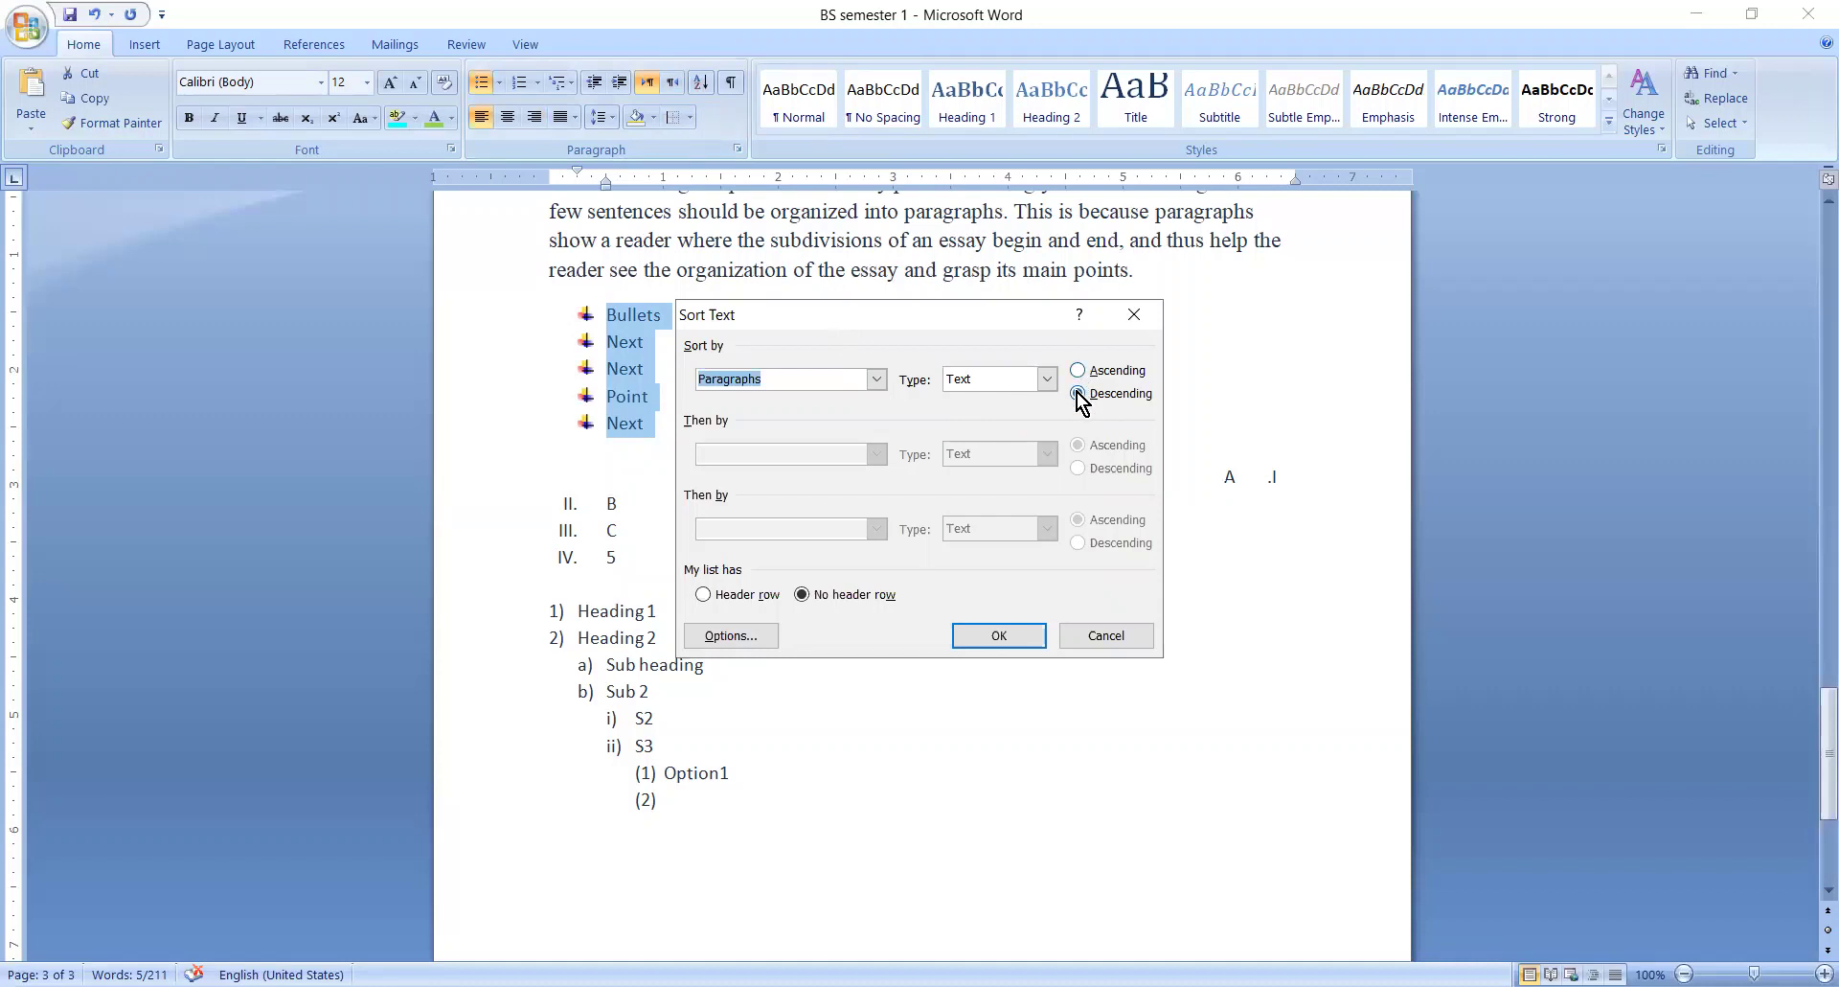
{"action": "left_click", "coordinate": [992, 636]}
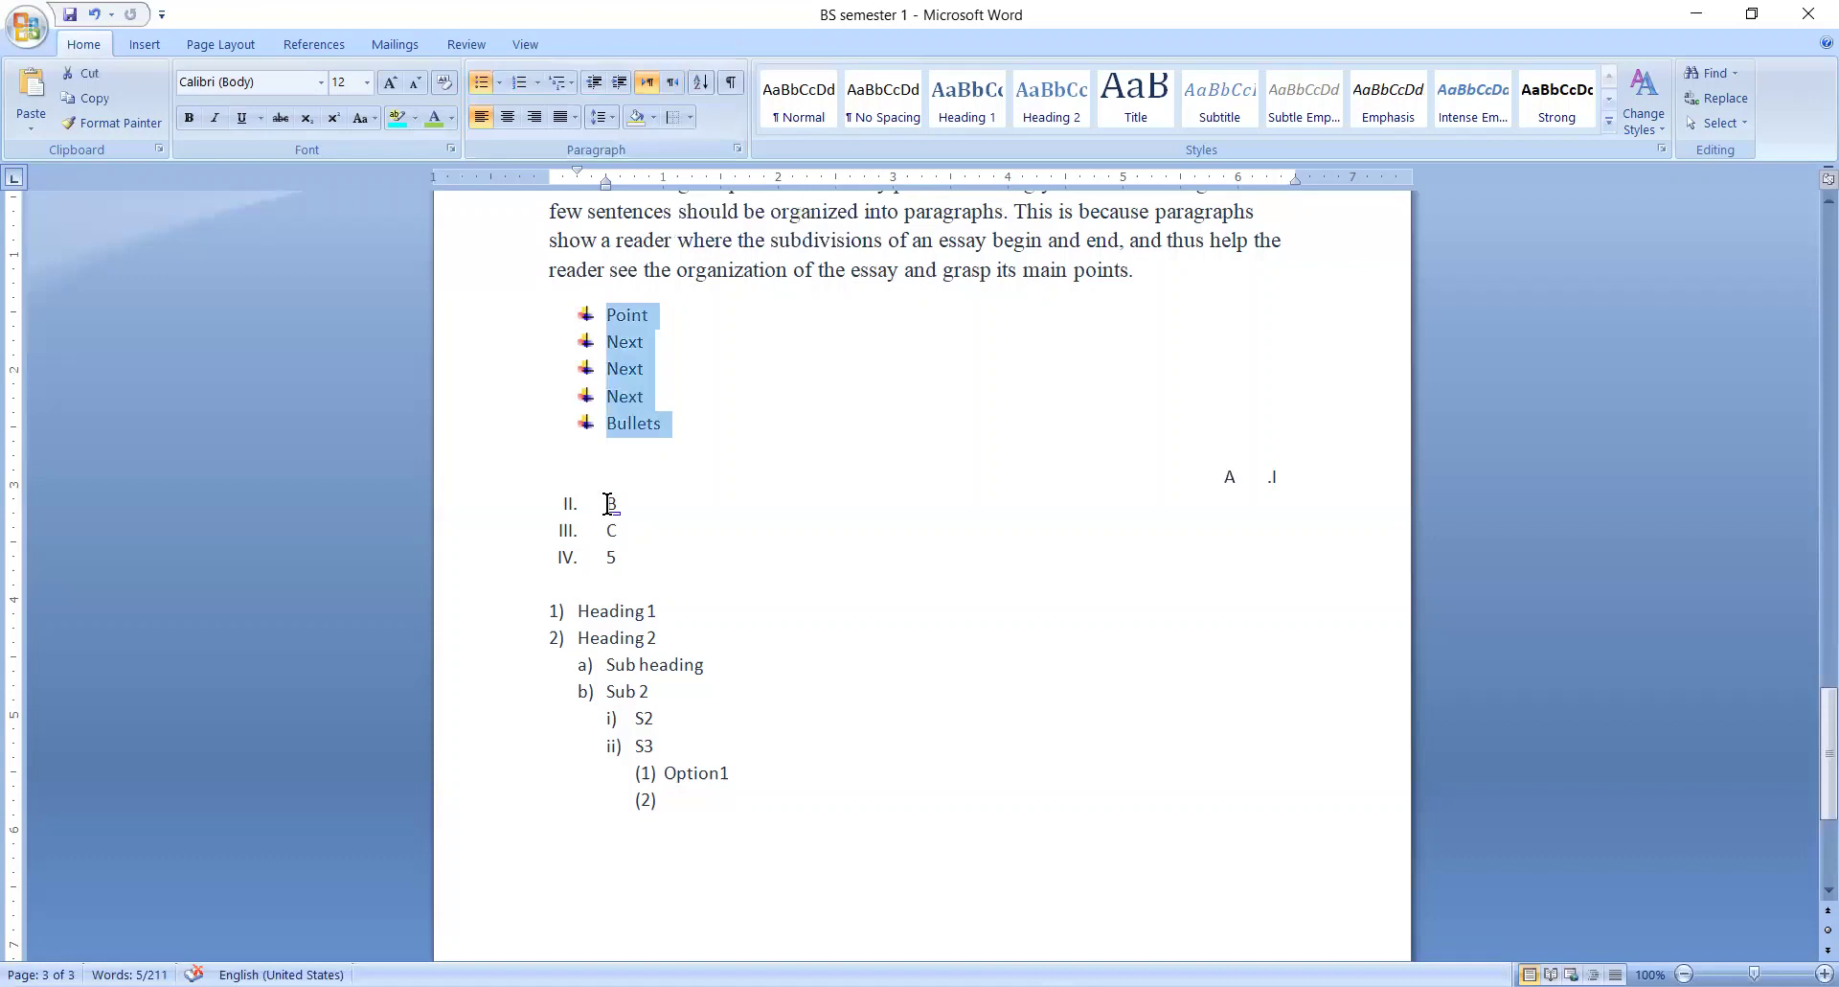
{"action": "left_click_drag", "start_coordinate": [609, 497], "coordinate": [619, 563]}
{"action": "left_click", "coordinate": [699, 82]}
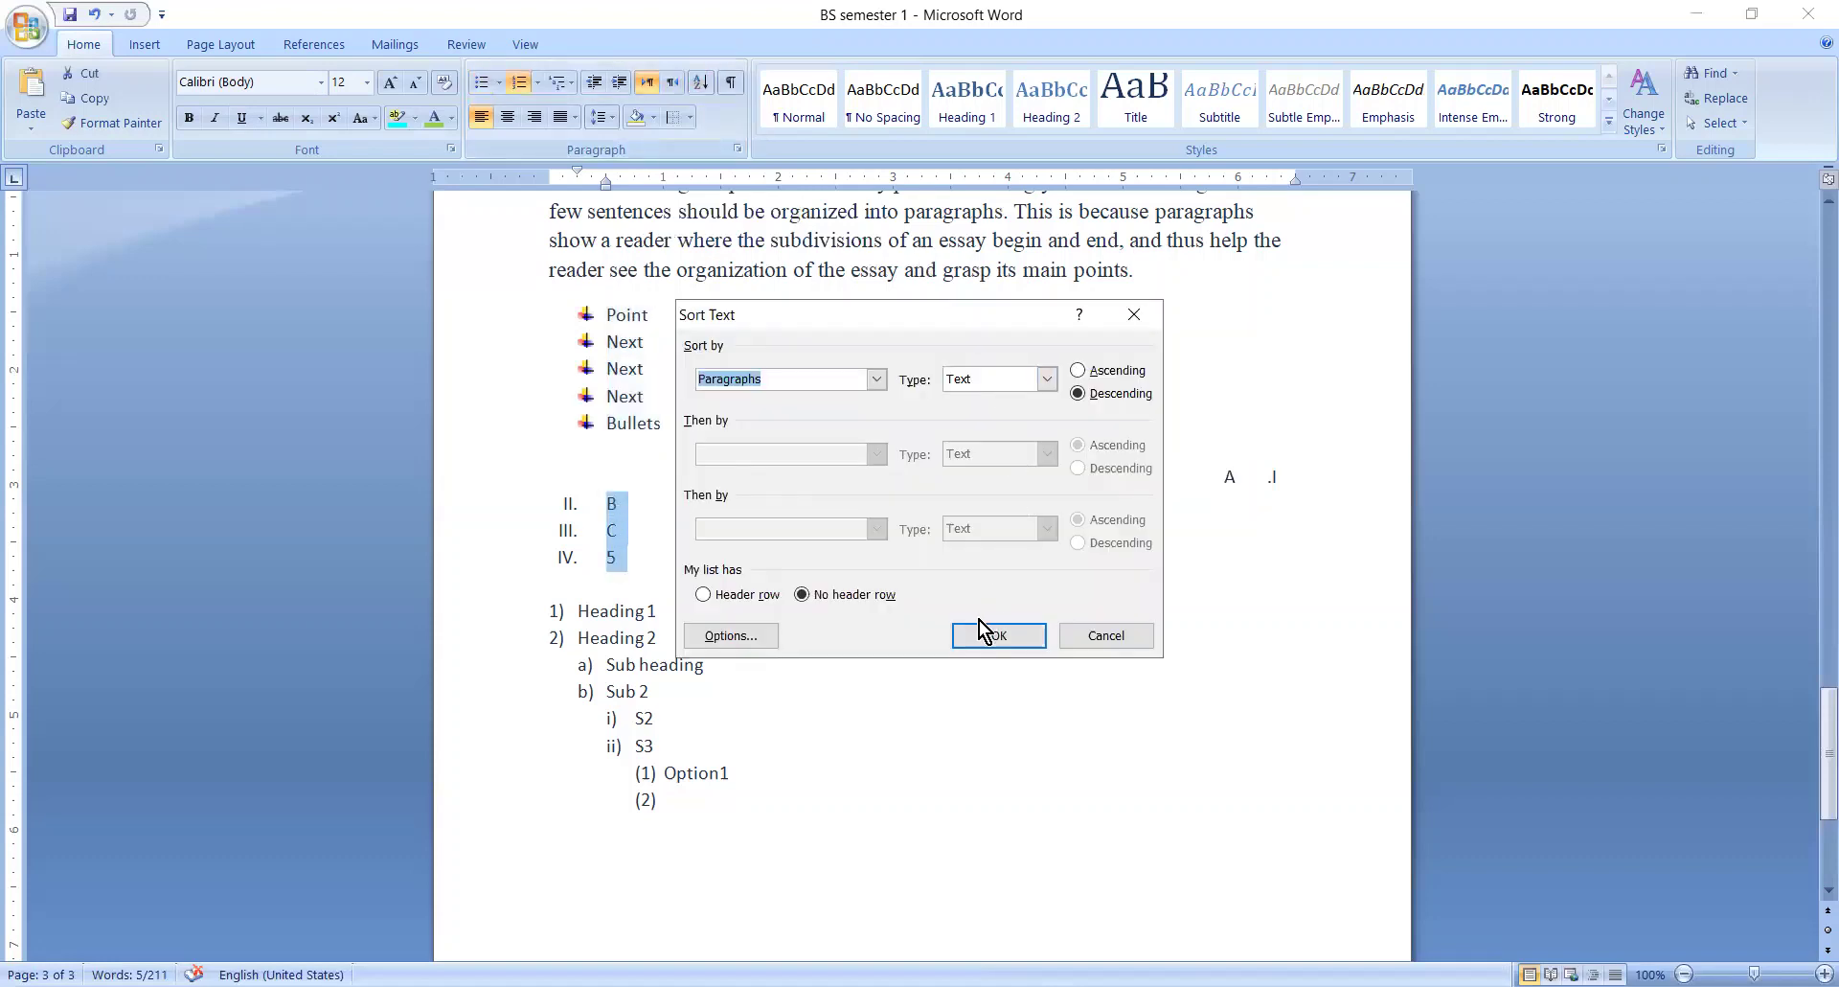
{"action": "left_click", "coordinate": [979, 632]}
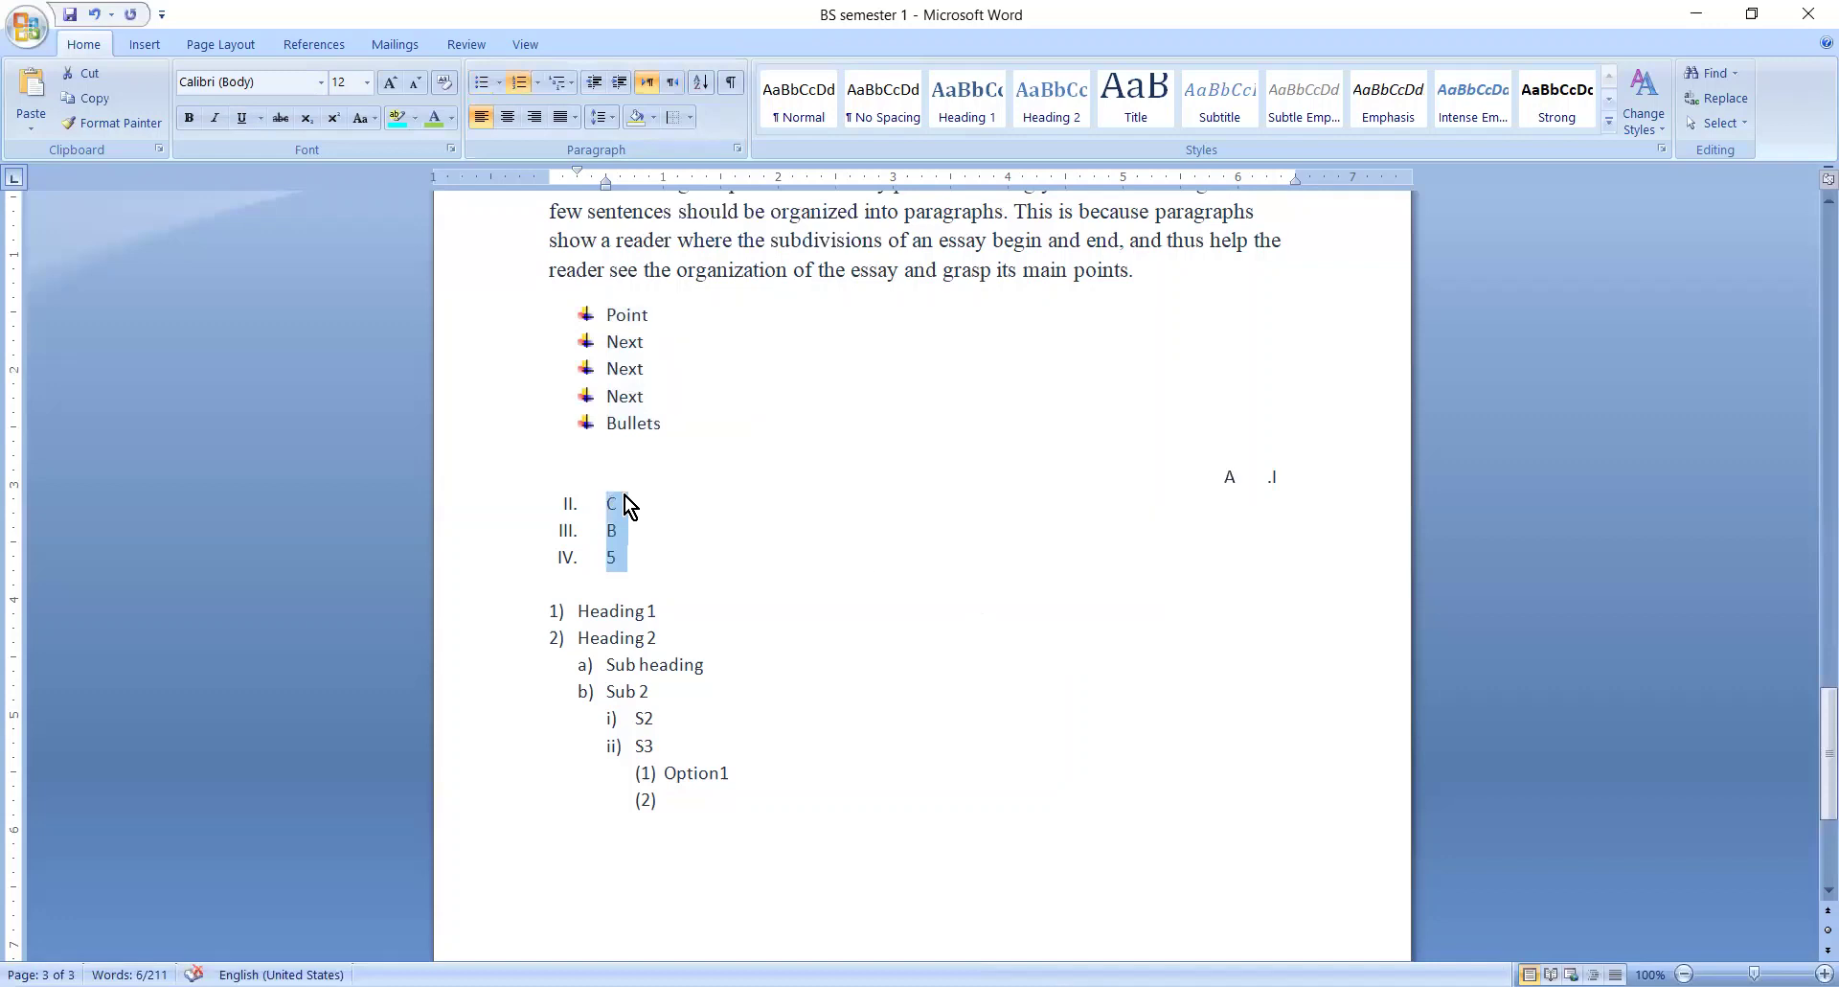
- Sort all items of the multilevel list by number in descending order
{"action": "left_click", "coordinate": [579, 610]}
{"action": "left_click", "coordinate": [671, 800], "text": "shift"}
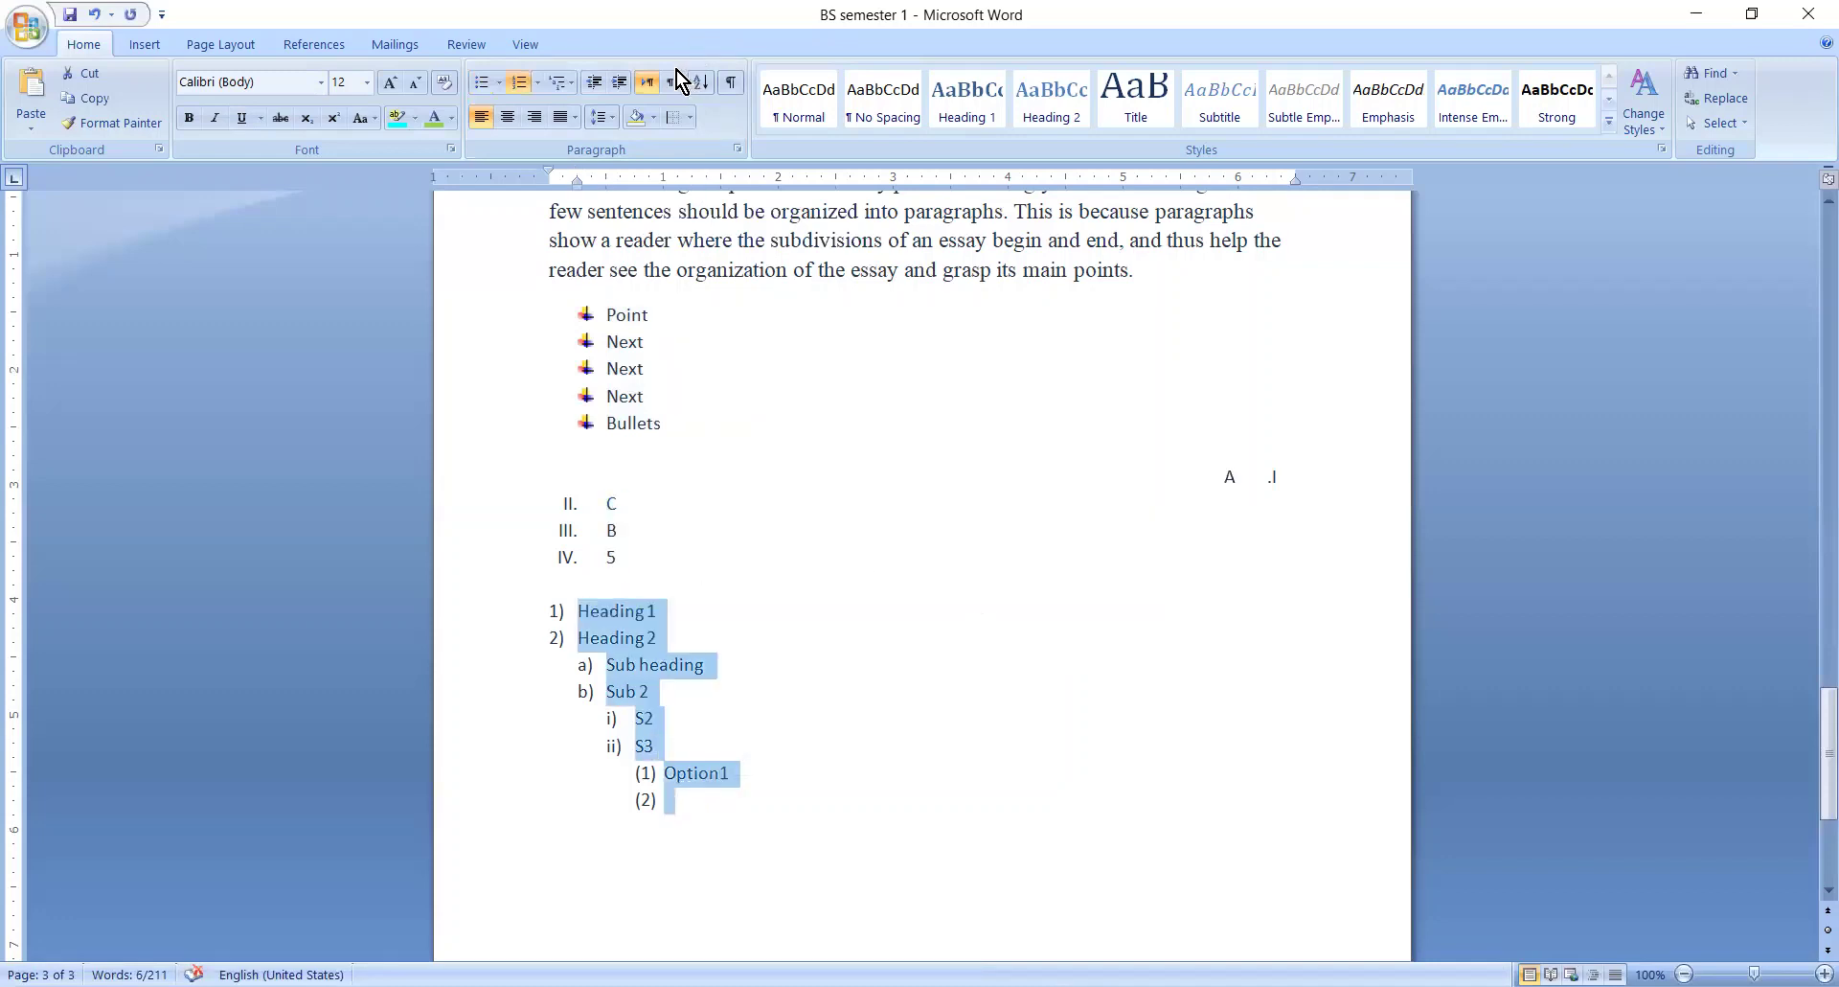
{"action": "left_click", "coordinate": [701, 81]}
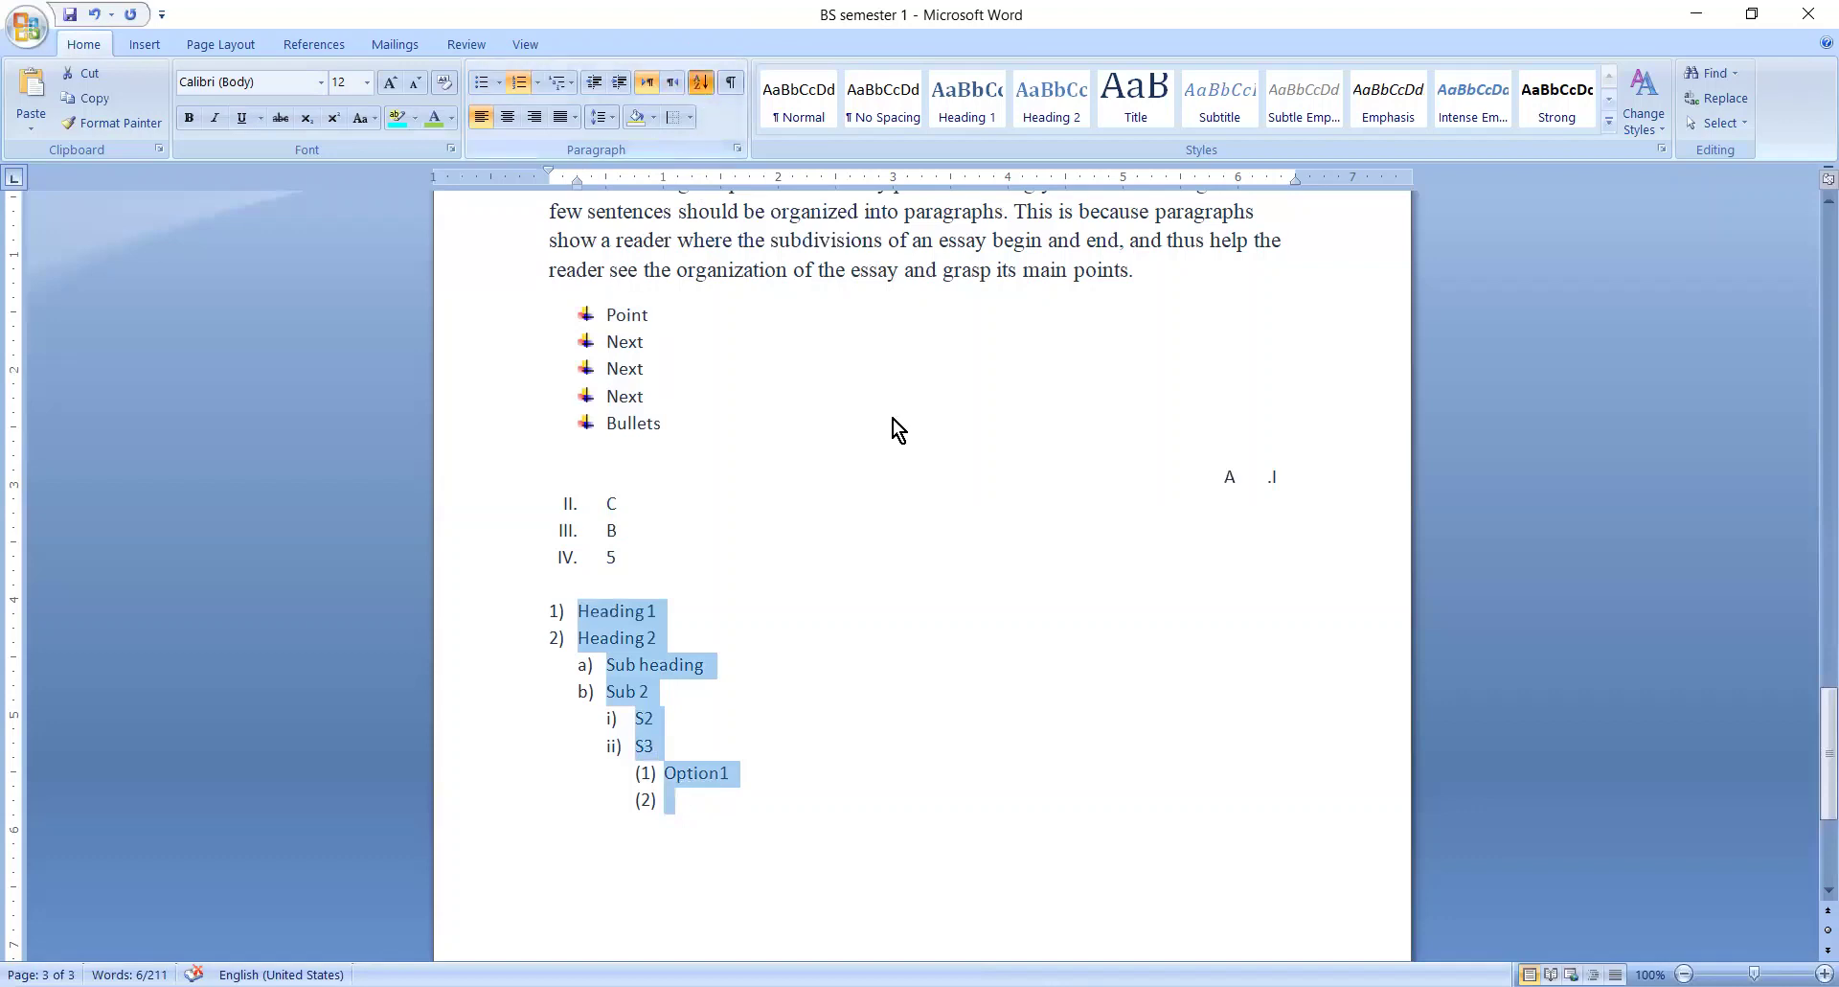
{"action": "left_click", "coordinate": [1046, 379]}
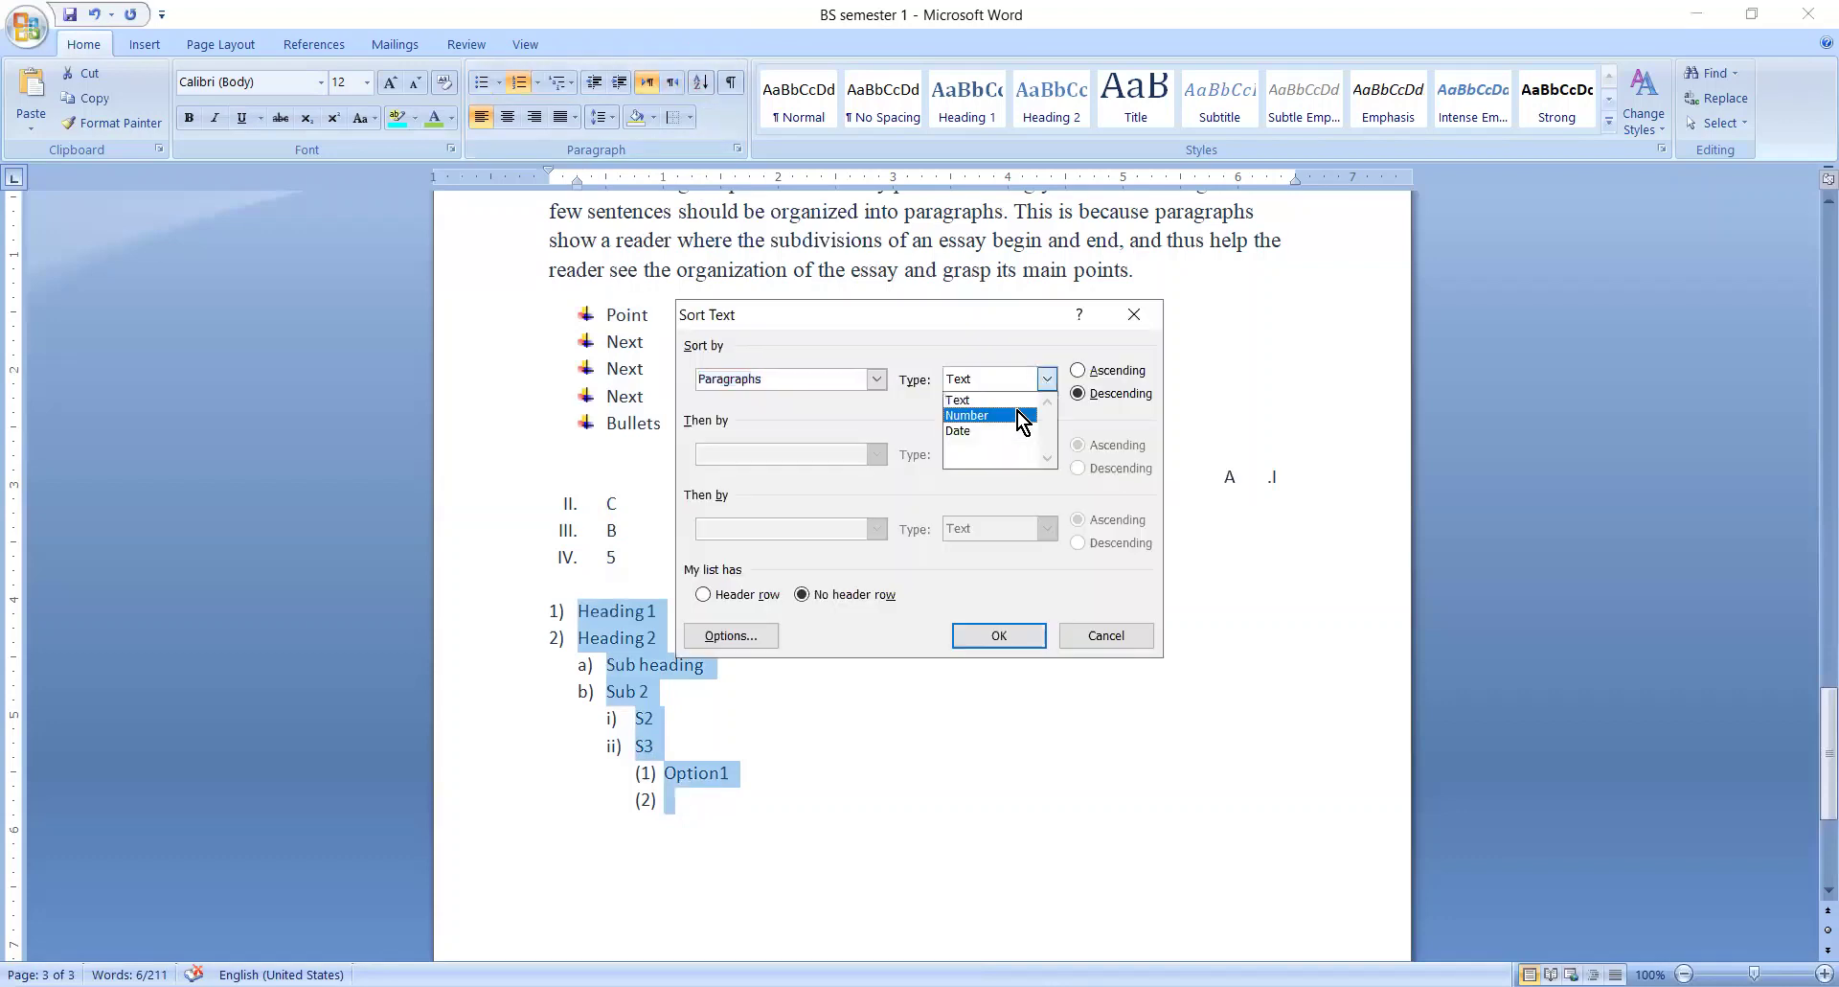
{"action": "left_click", "coordinate": [1017, 414]}
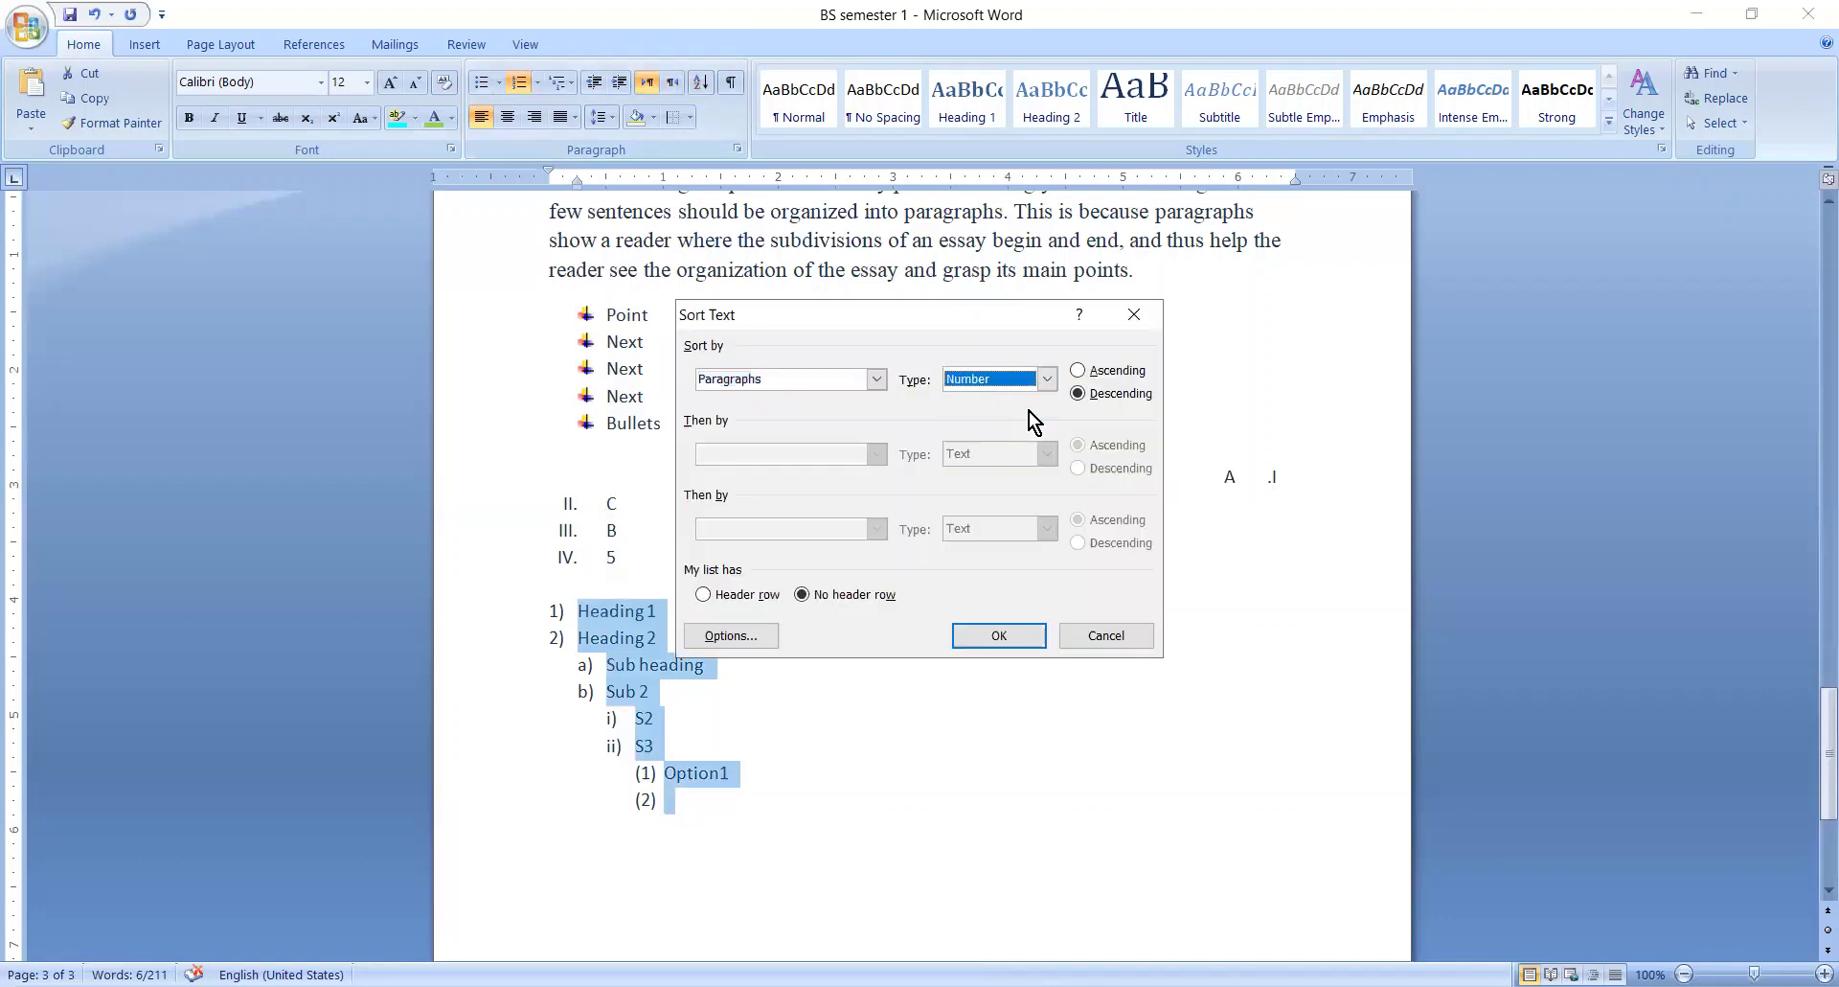
{"action": "left_click", "coordinate": [993, 628]}
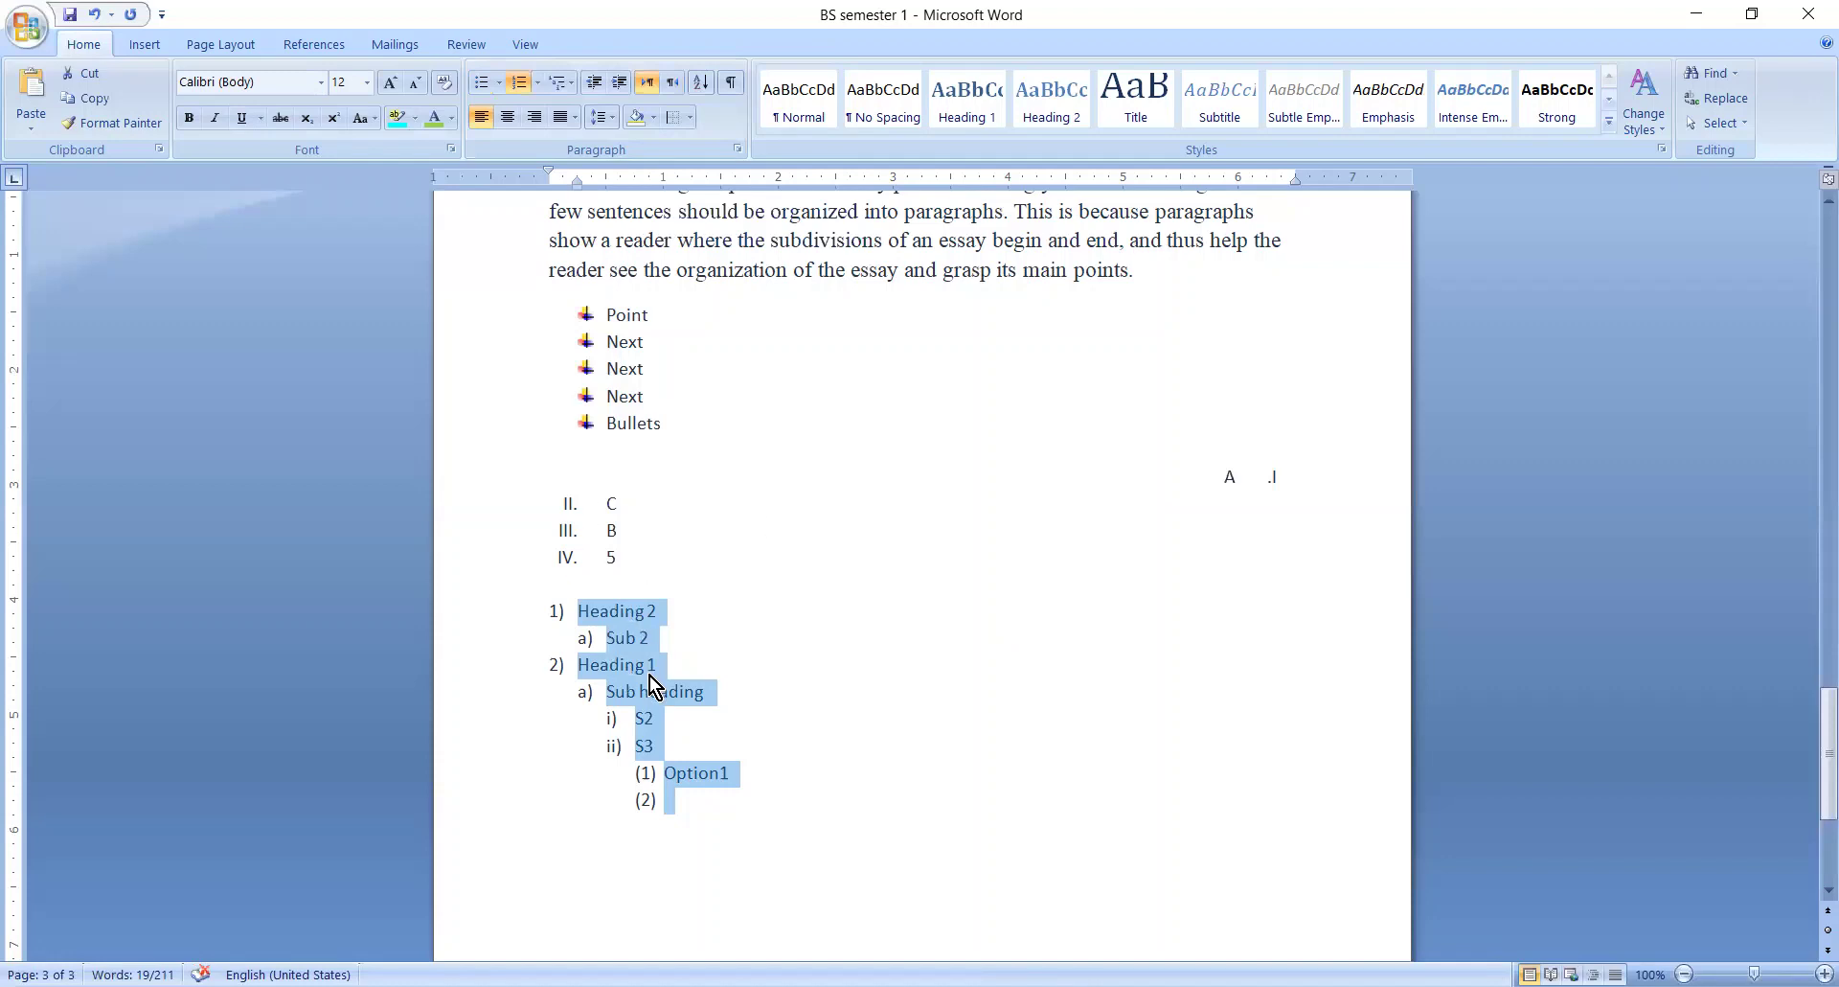
- Try sorting the multilevel list as text, descending and ascending, and undo all sorts of this list
{"action": "left_click", "coordinate": [700, 86]}
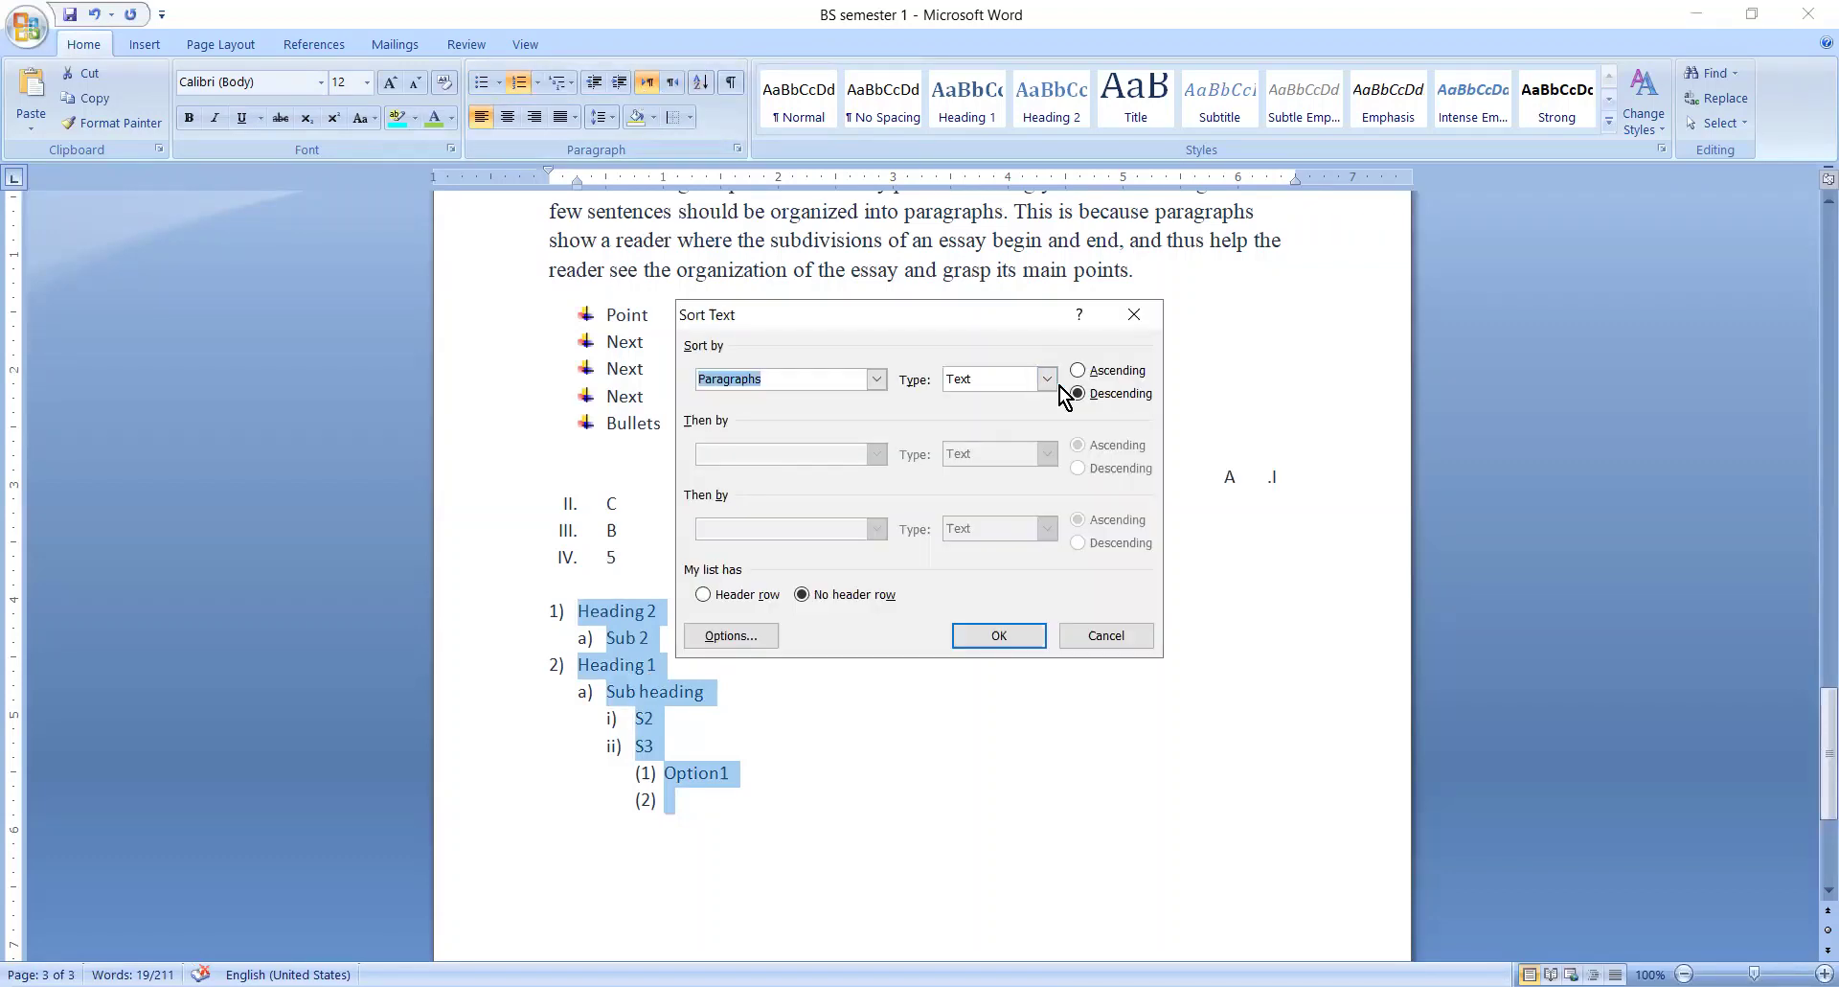
{"action": "left_click", "coordinate": [996, 632]}
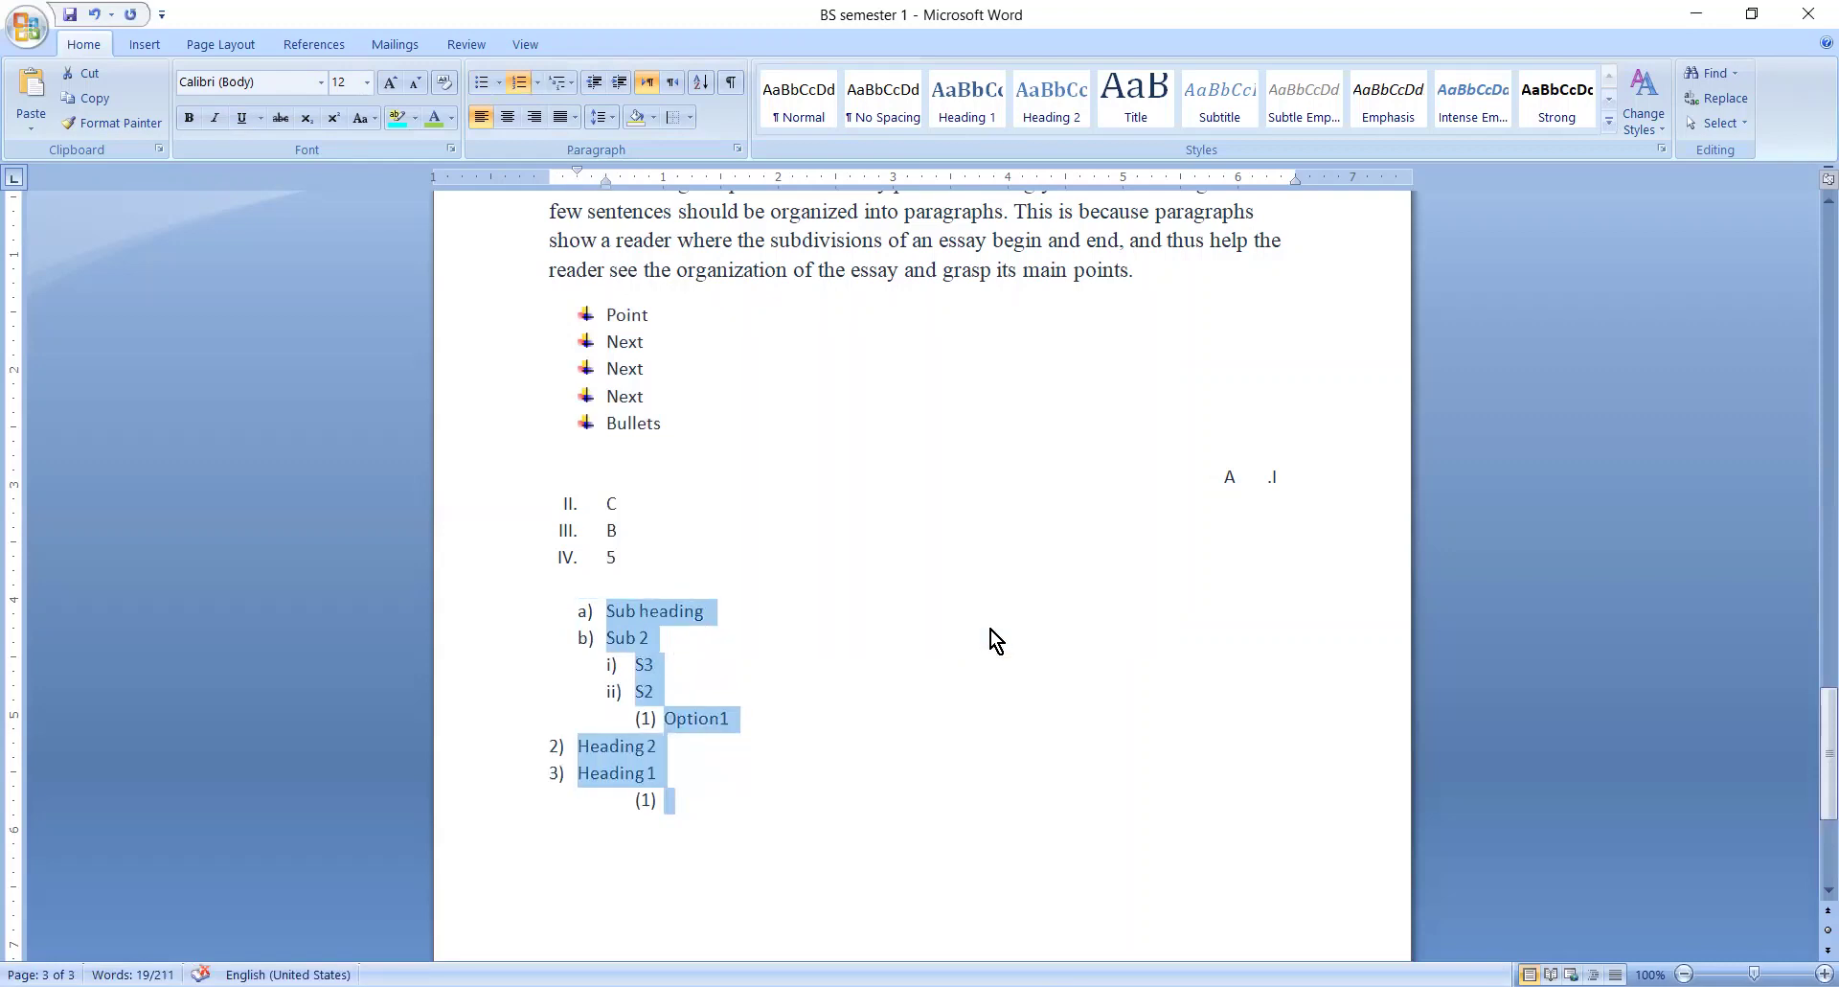
{"action": "left_click", "coordinate": [711, 83]}
{"action": "left_click", "coordinate": [1078, 369]}
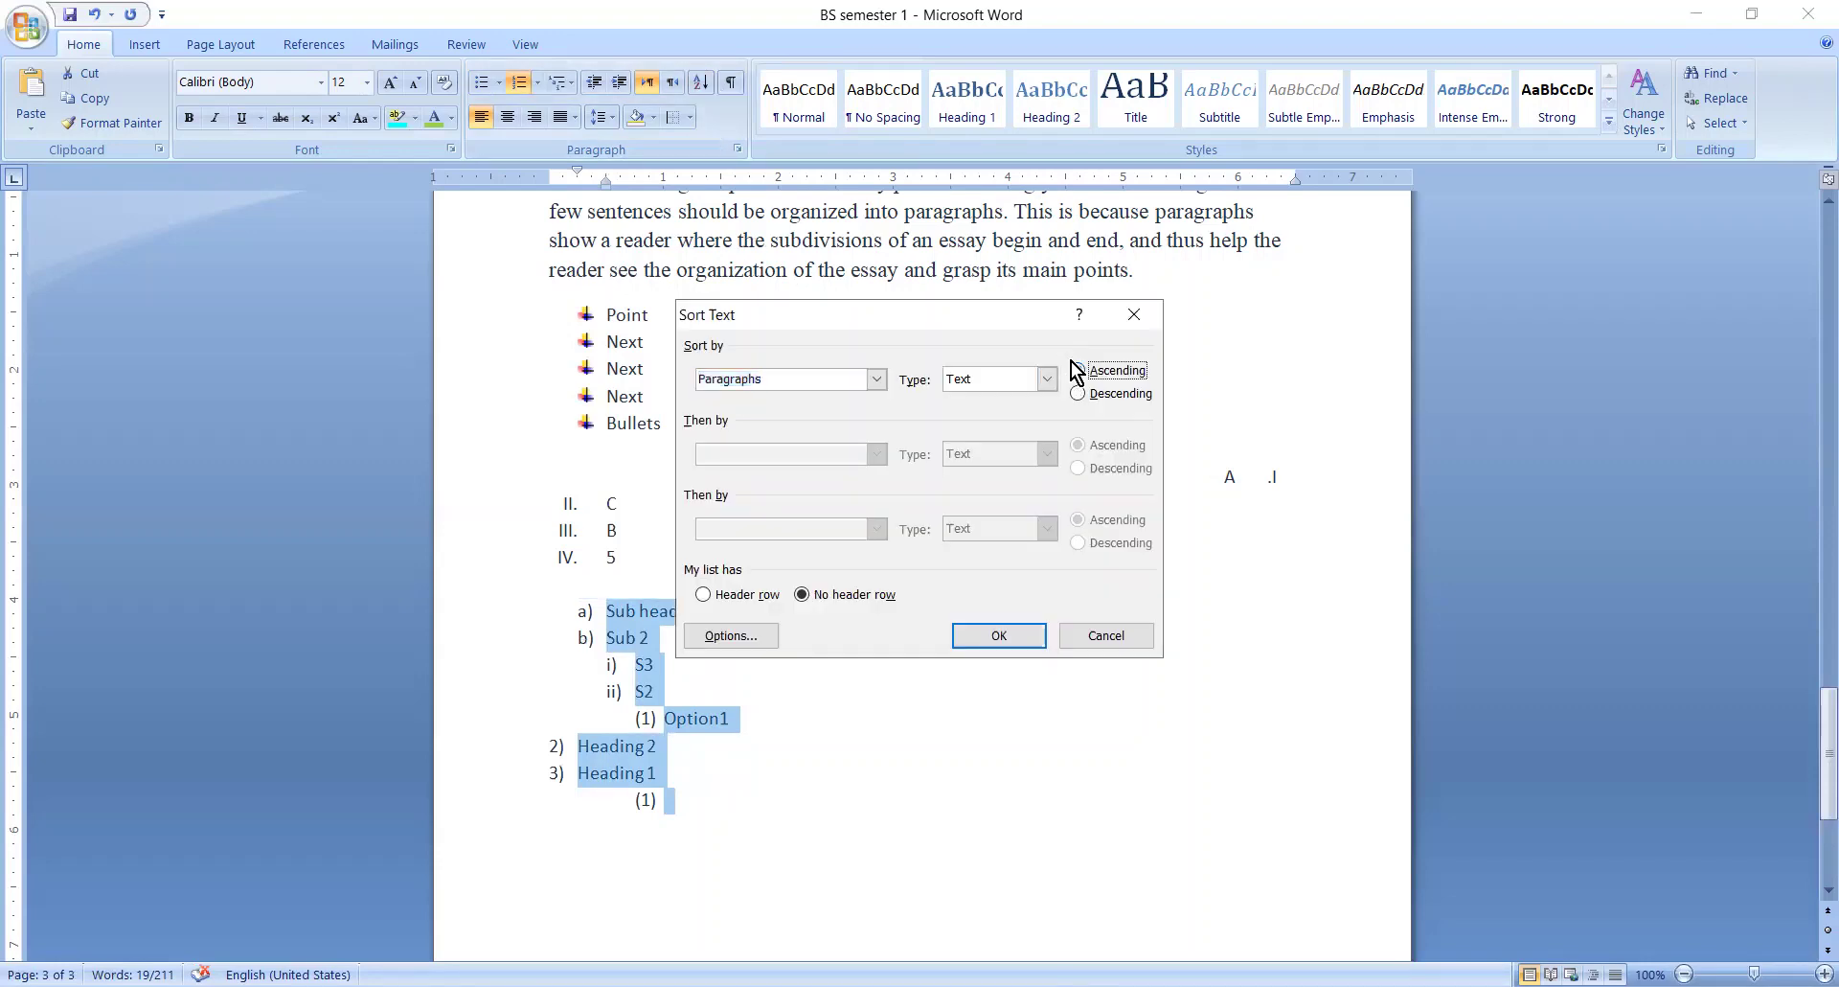
{"action": "left_click", "coordinate": [982, 640]}
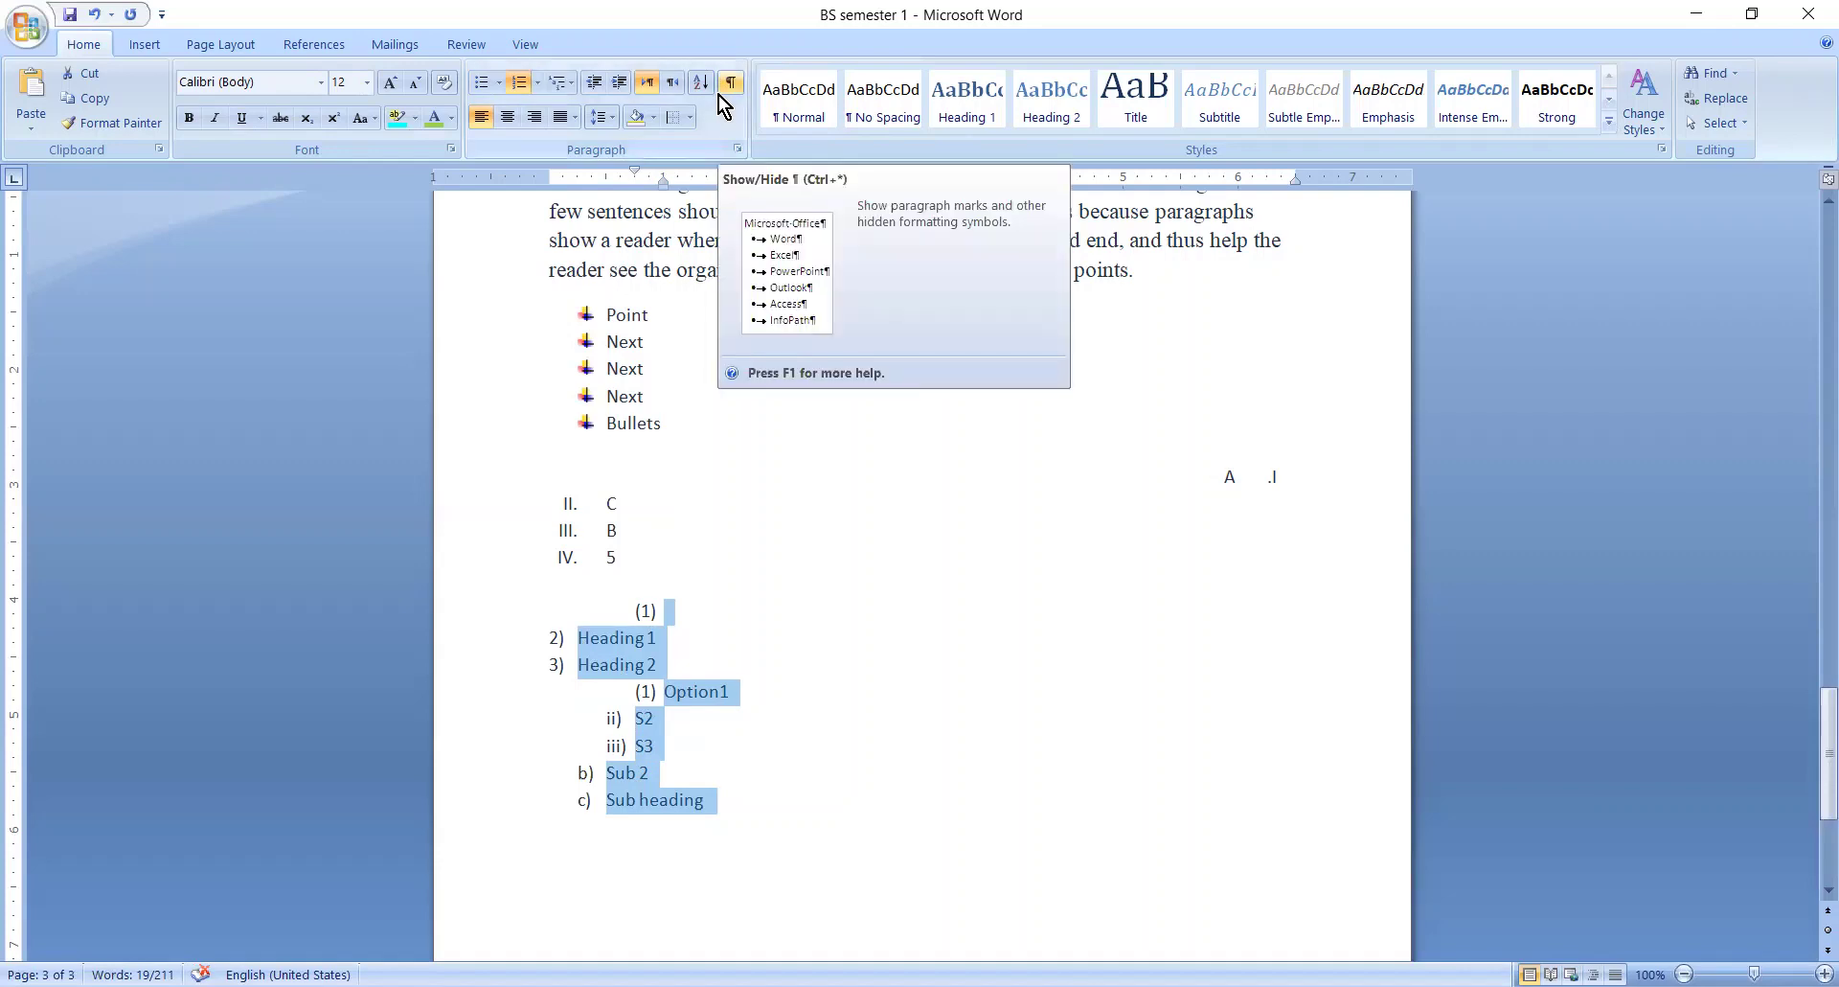
{"action": "key", "text": "ctrl+z"}
{"action": "key", "text": "ctrl+z"}
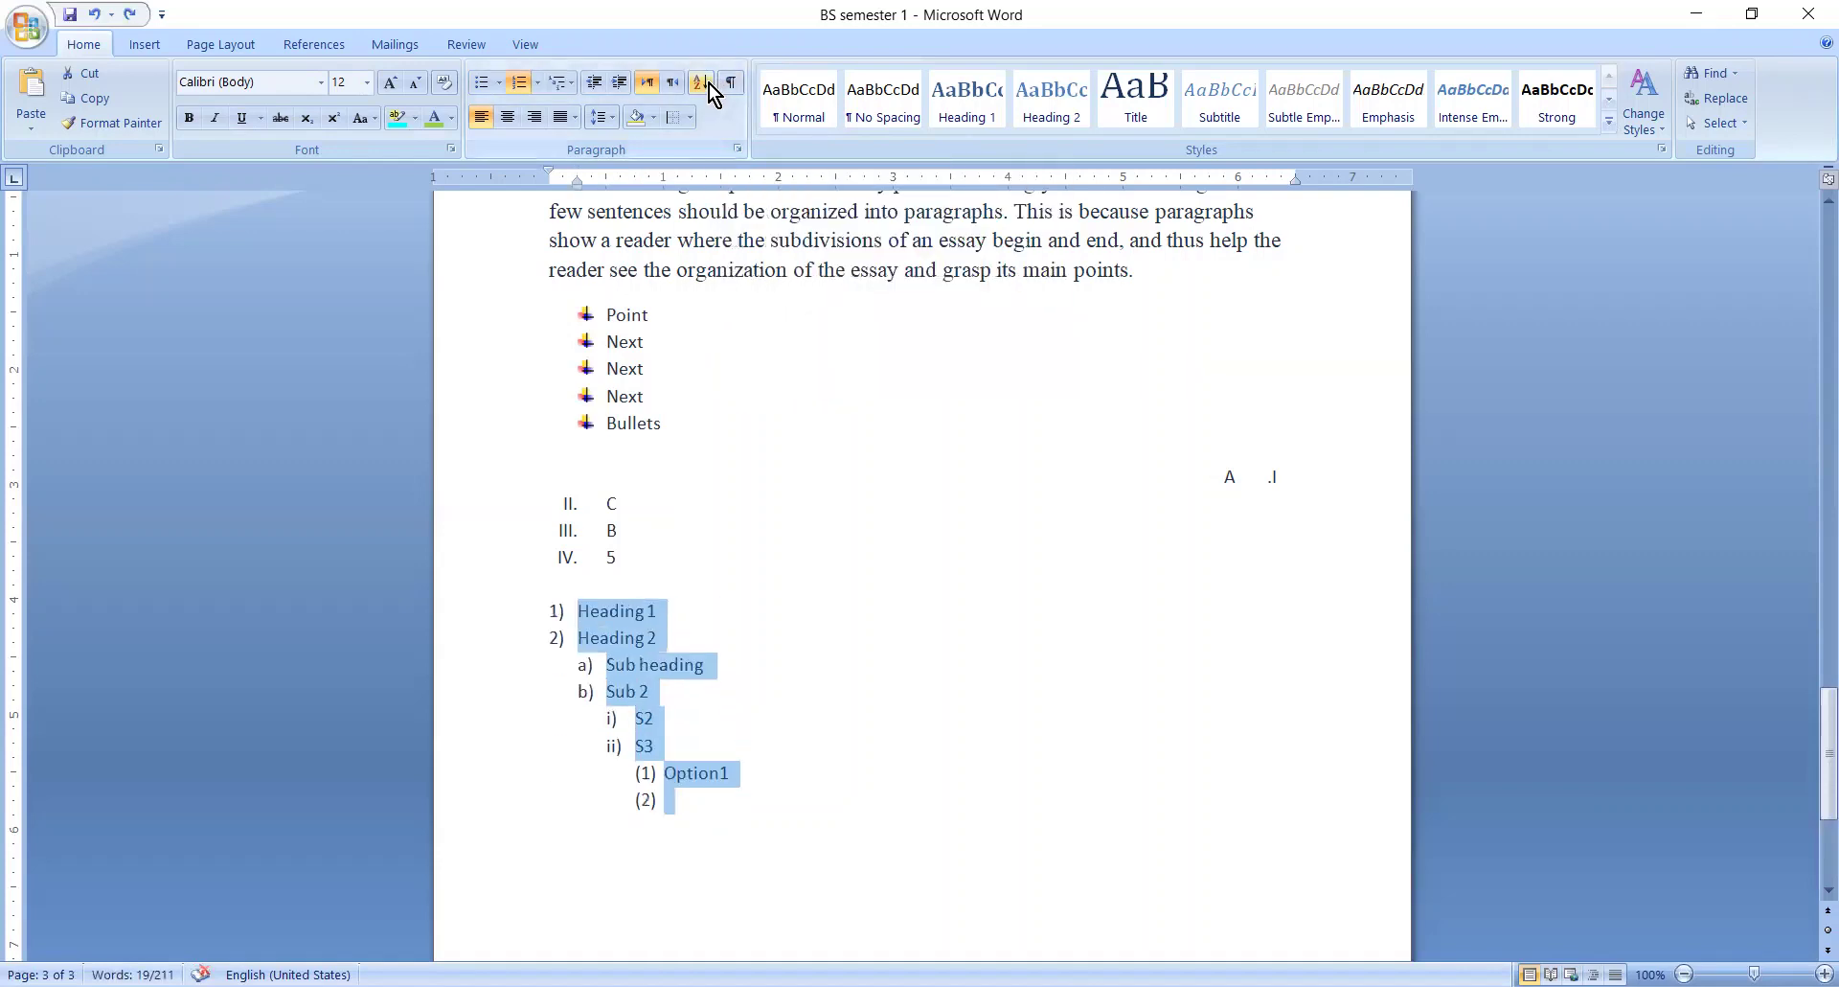
{"action": "left_click", "coordinate": [931, 502]}
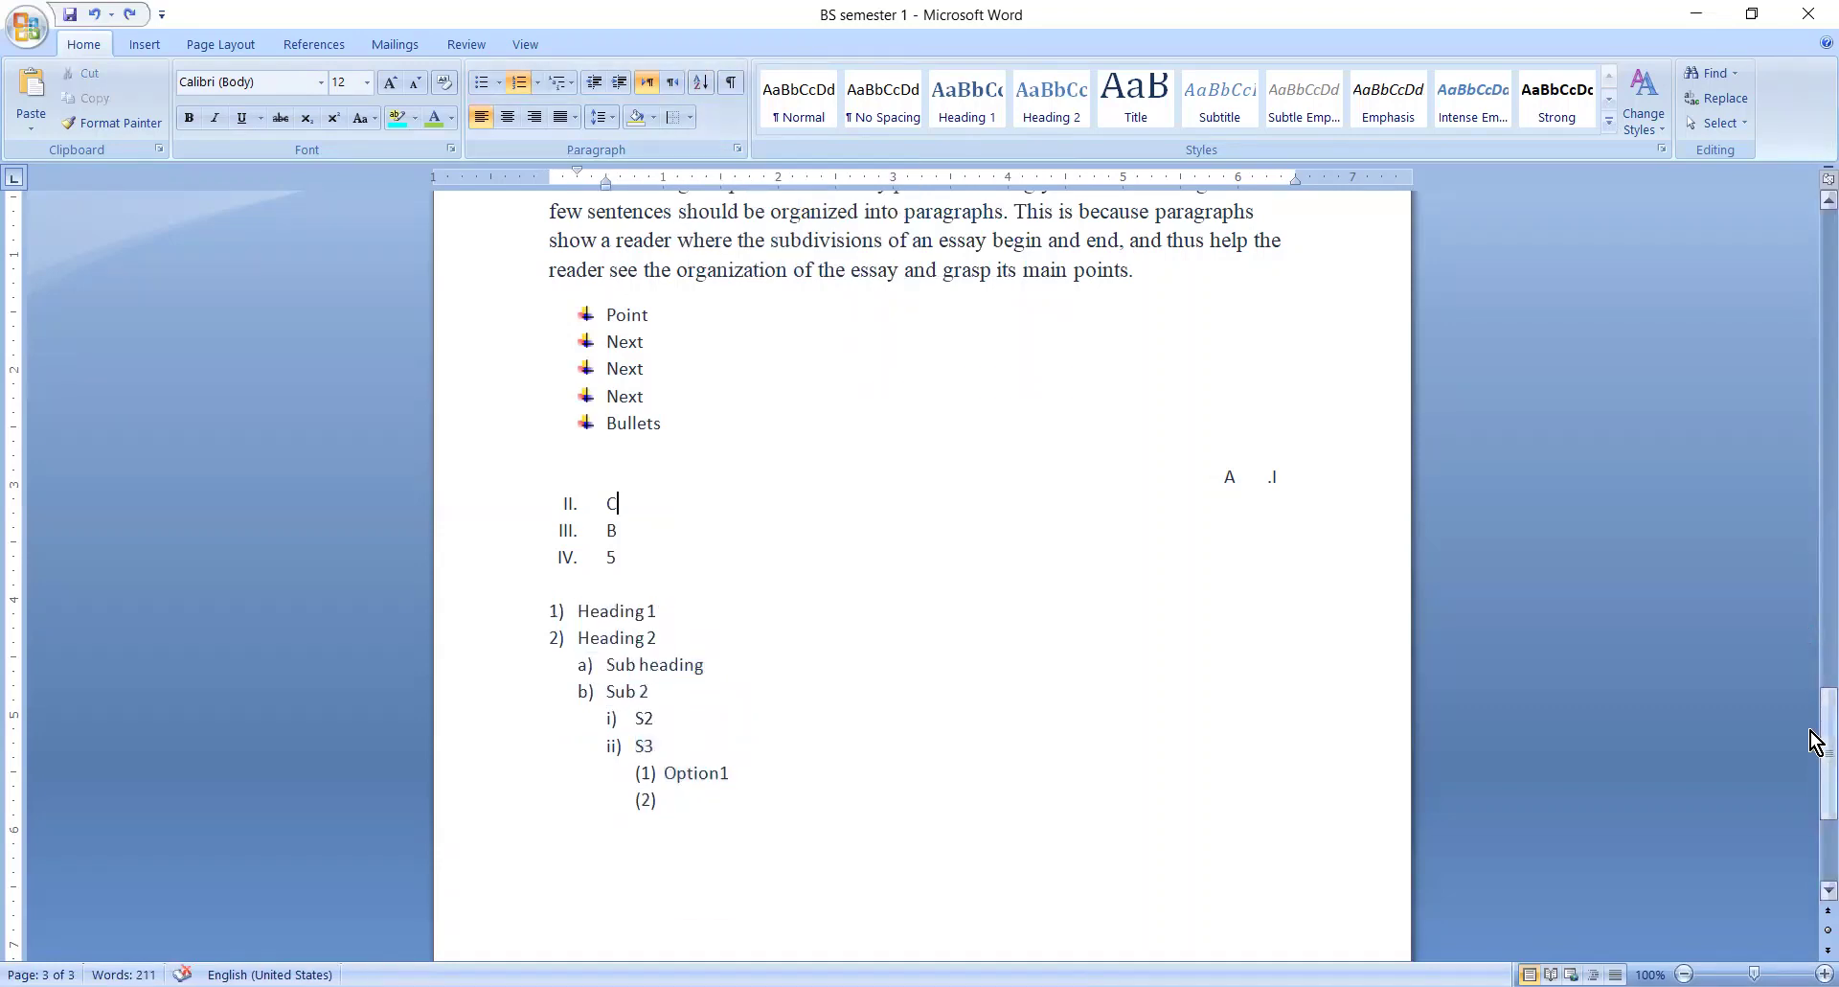
- Copy the paragraph beginning "A paragraph is a series of sentences" and paste it in the blank area below the multilevel list
{"action": "left_click_drag", "start_coordinate": [1821, 732], "coordinate": [1817, 735]}
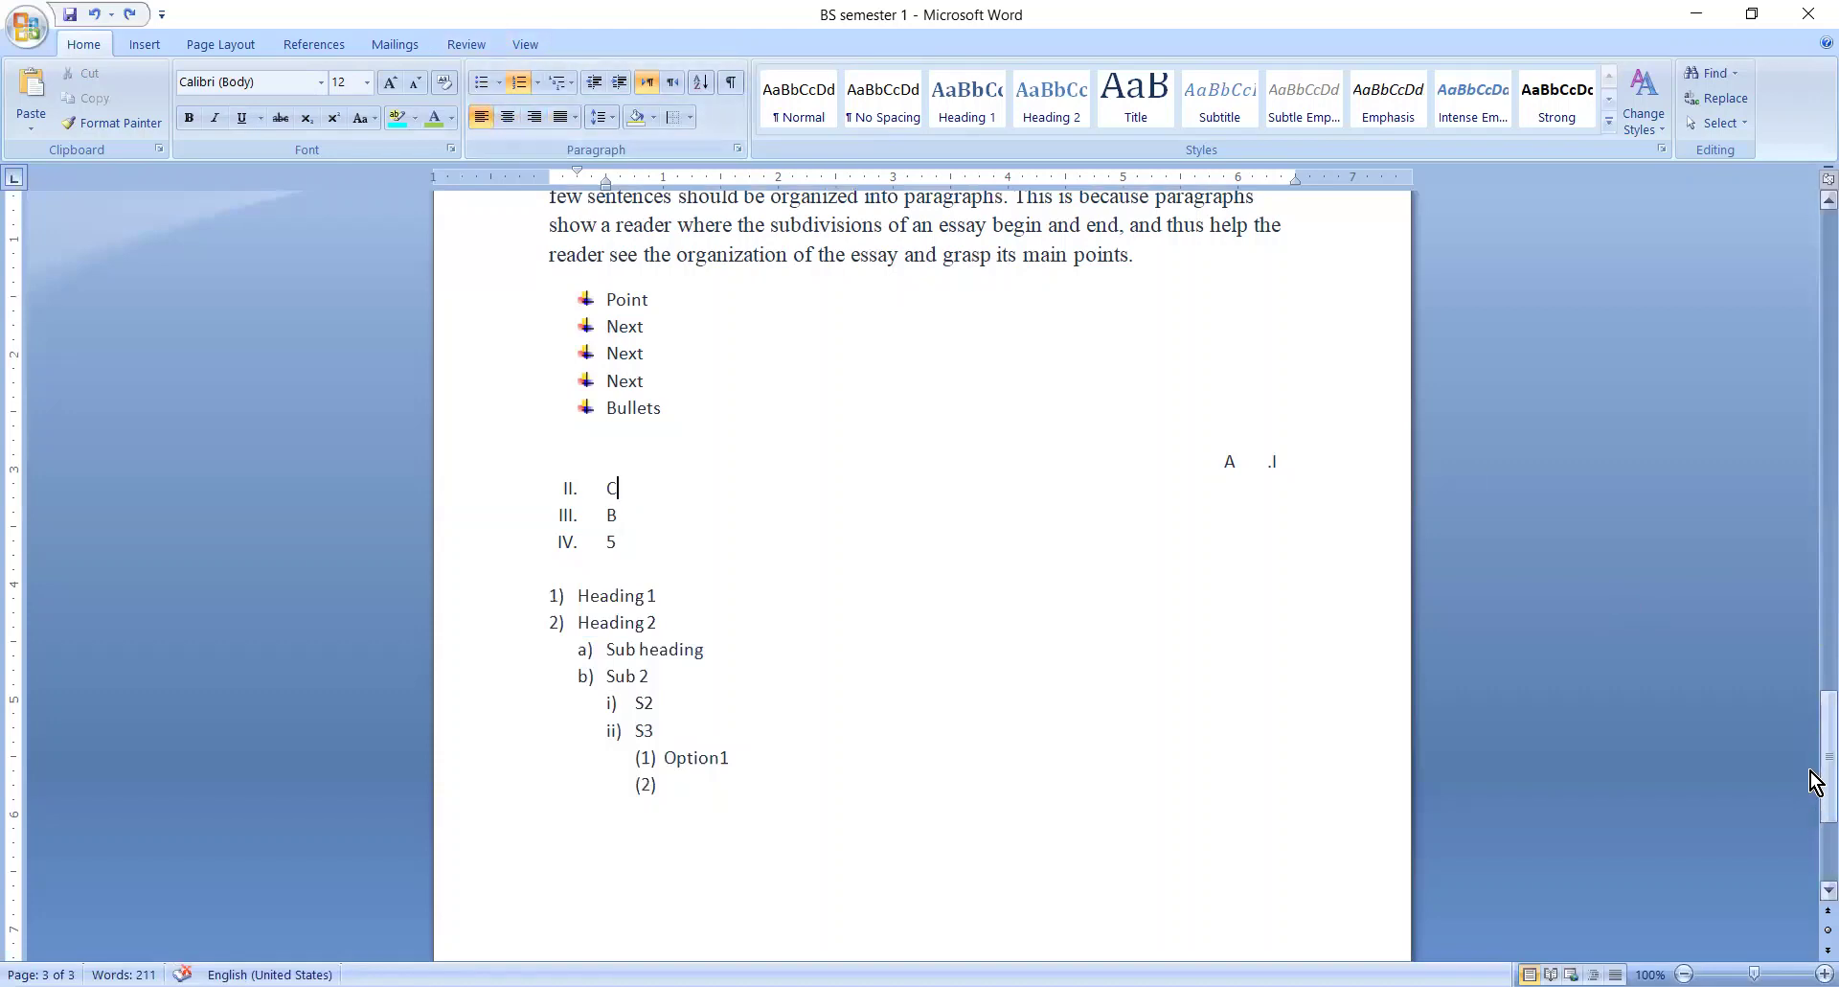
{"action": "left_click_drag", "start_coordinate": [1817, 784], "coordinate": [1813, 721]}
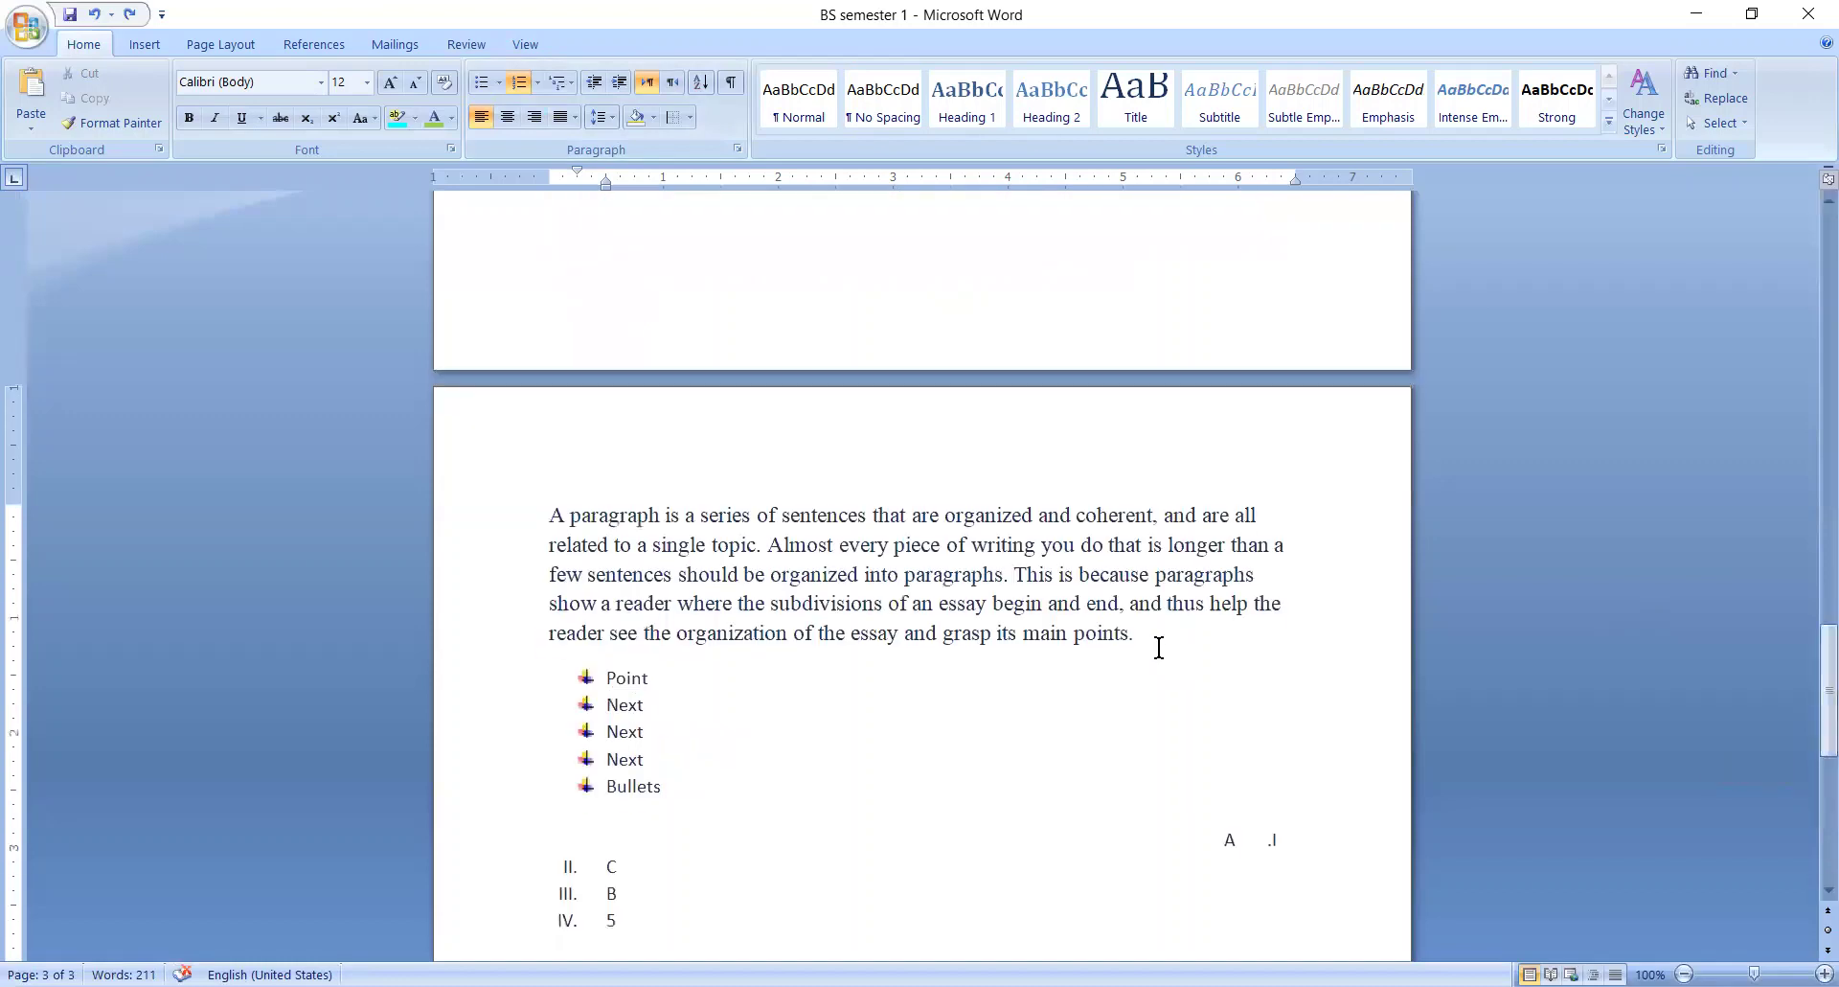
{"action": "left_click_drag", "start_coordinate": [1185, 634], "coordinate": [543, 521]}
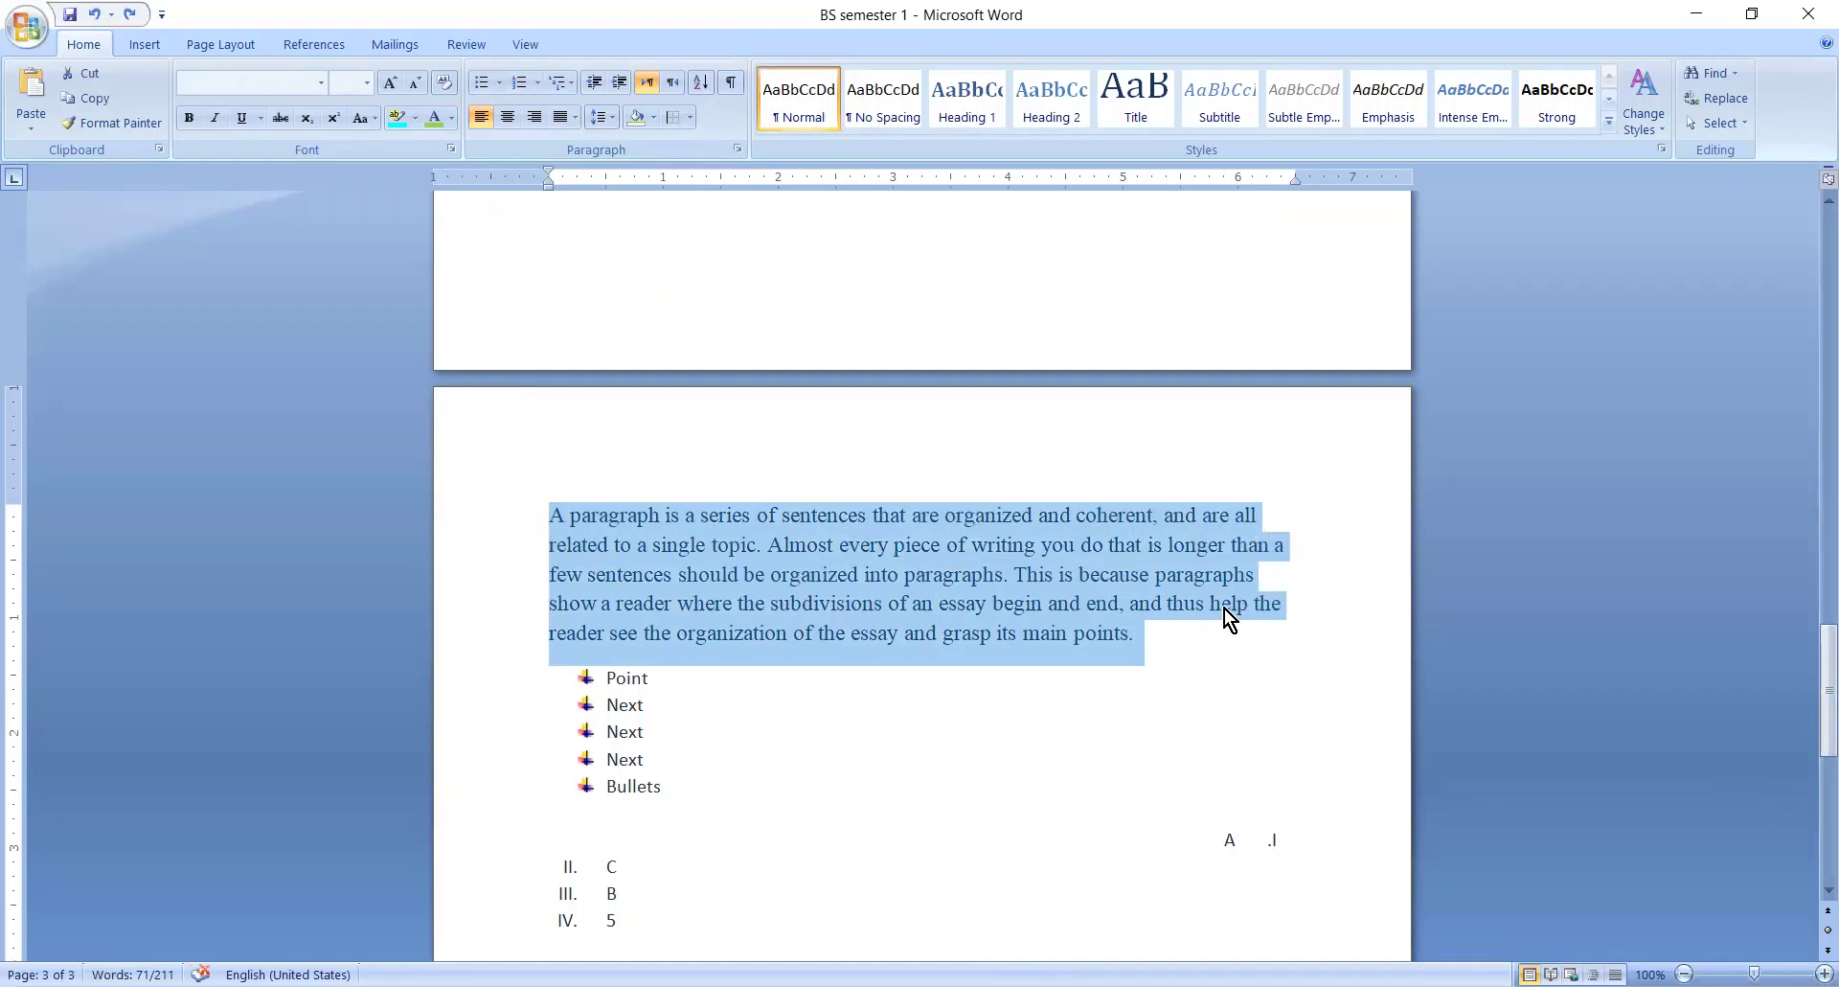
{"action": "left_click", "coordinate": [1140, 642]}
{"action": "left_click_drag", "start_coordinate": [1133, 636], "coordinate": [542, 497]}
{"action": "key", "text": "ctrl+c"}
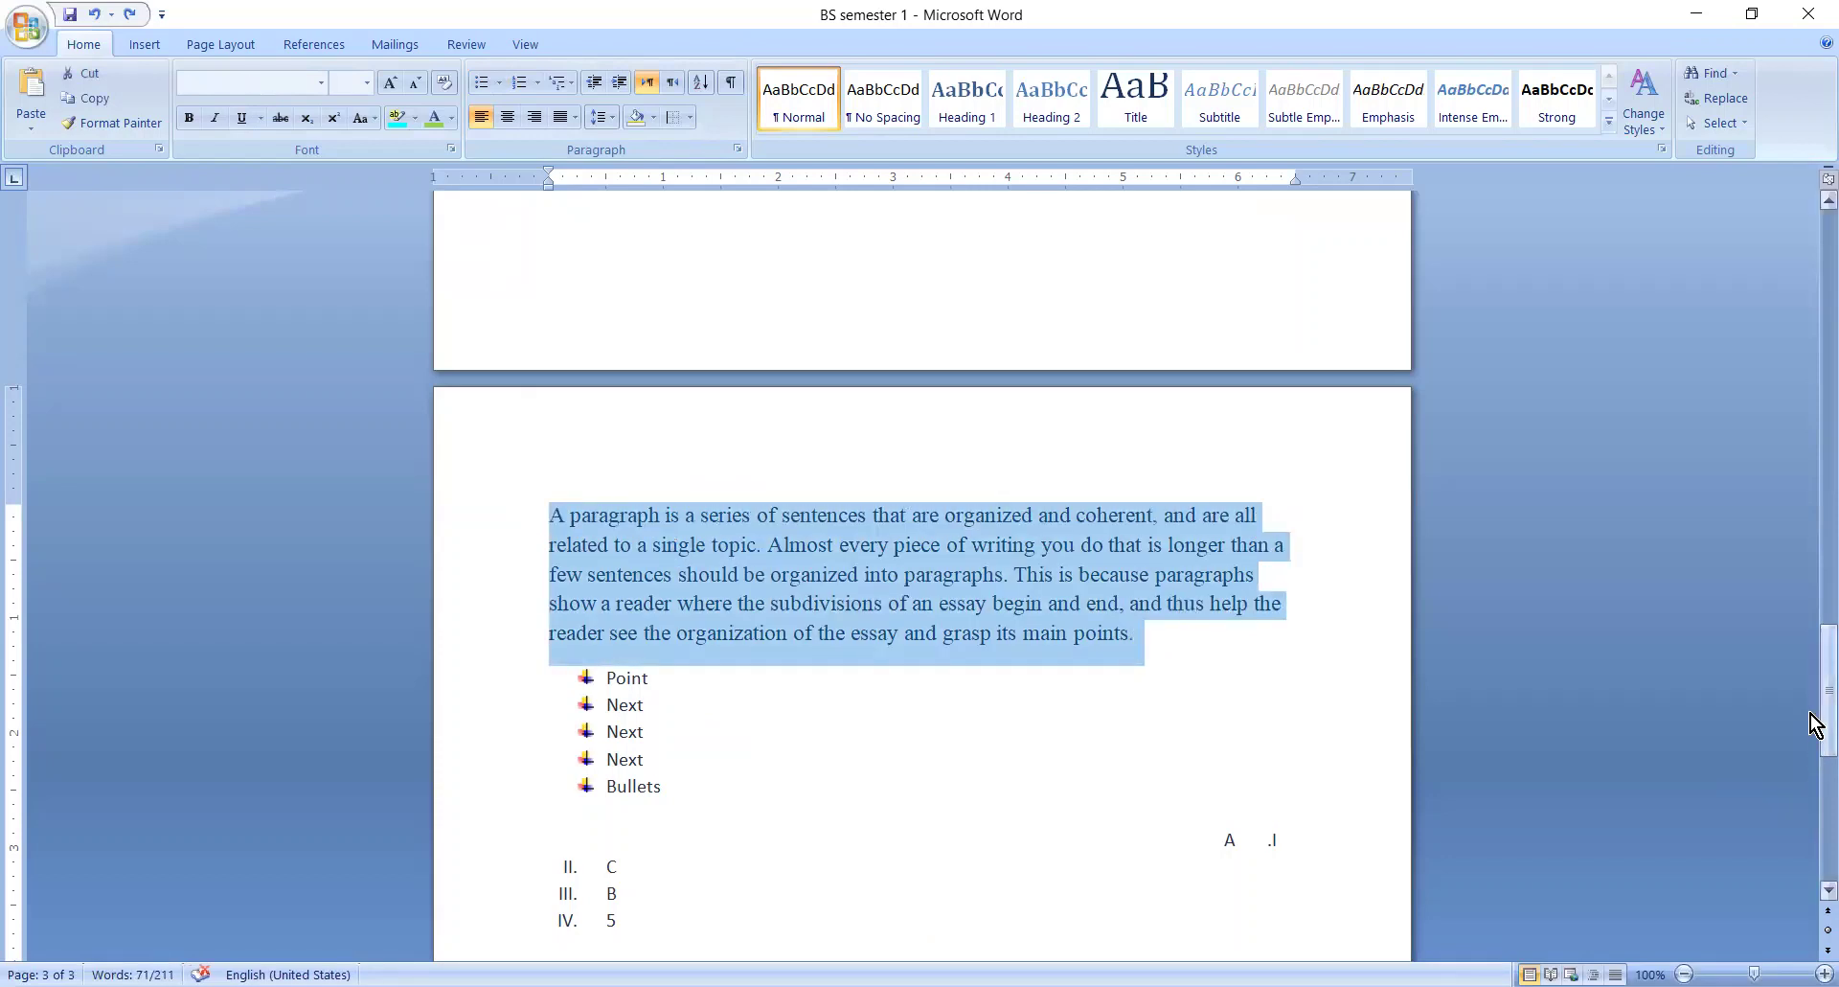
{"action": "scroll", "coordinate": [969, 740], "scroll_direction": "down", "scroll_amount": 10}
{"action": "left_click", "coordinate": [809, 681]}
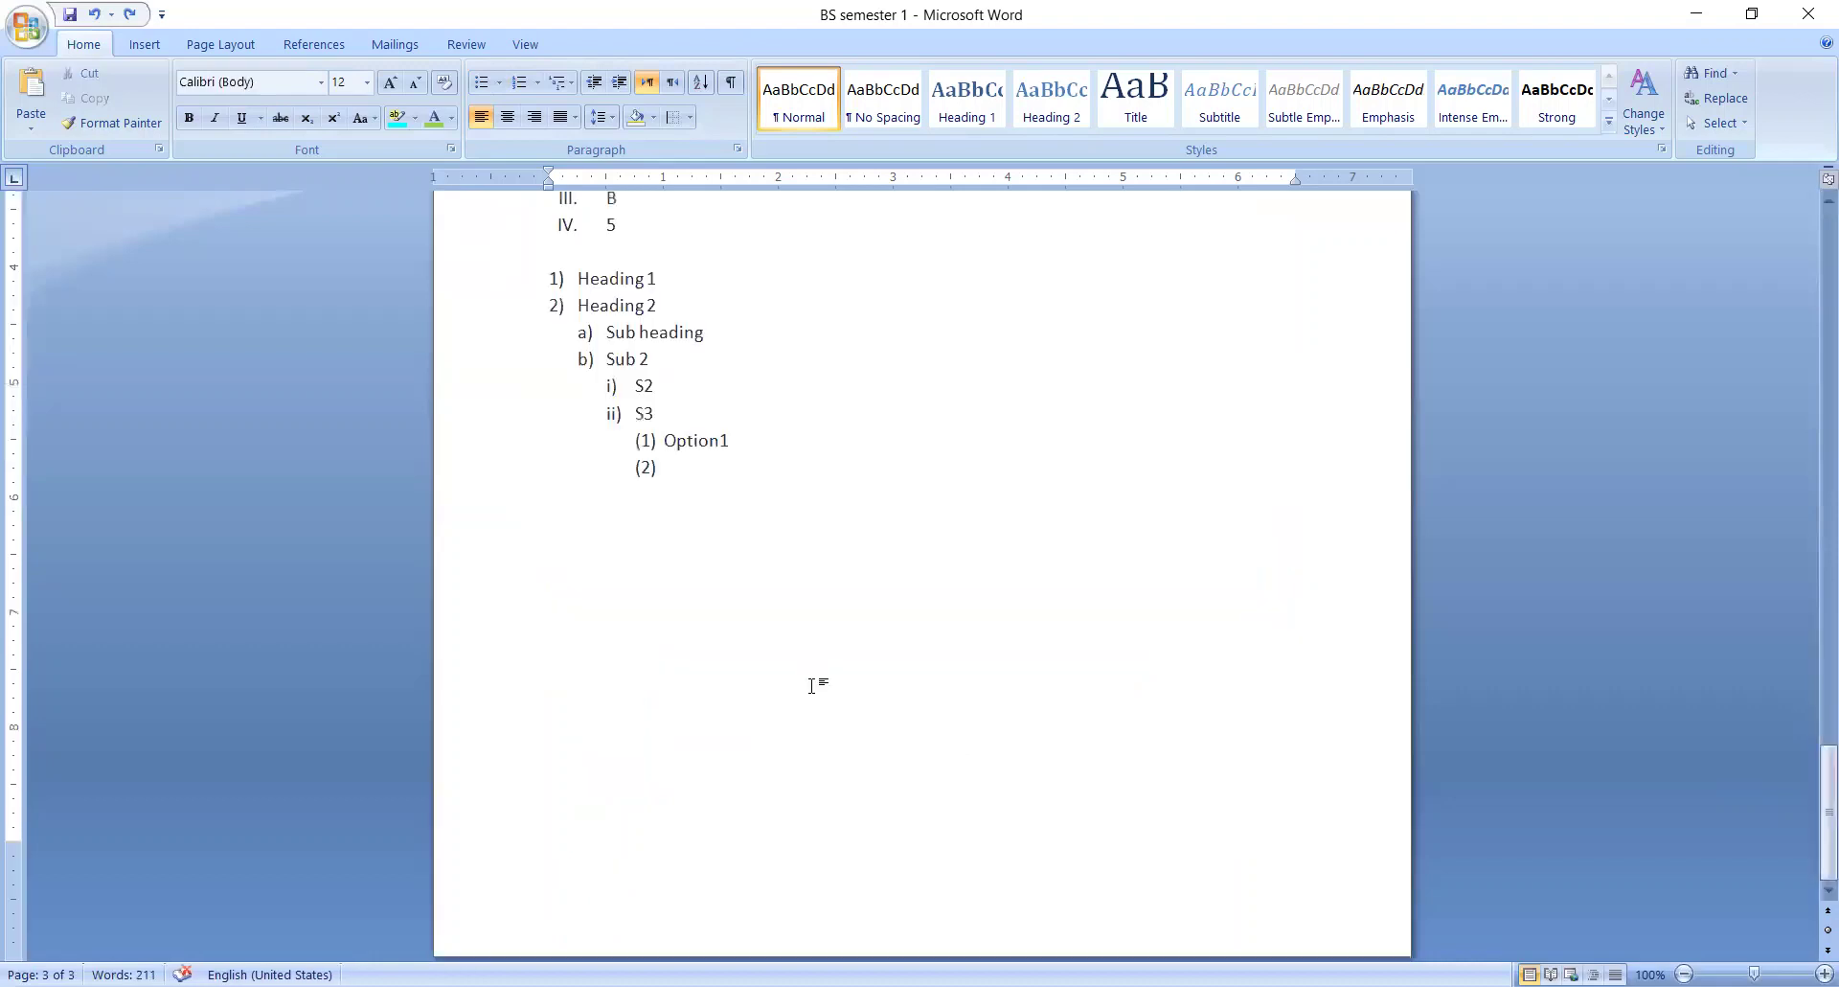
{"action": "key", "text": "ctrl+v"}
- Copy the pasted paragraph to the clipboard and align it to the center
{"action": "left_click", "coordinate": [549, 665]}
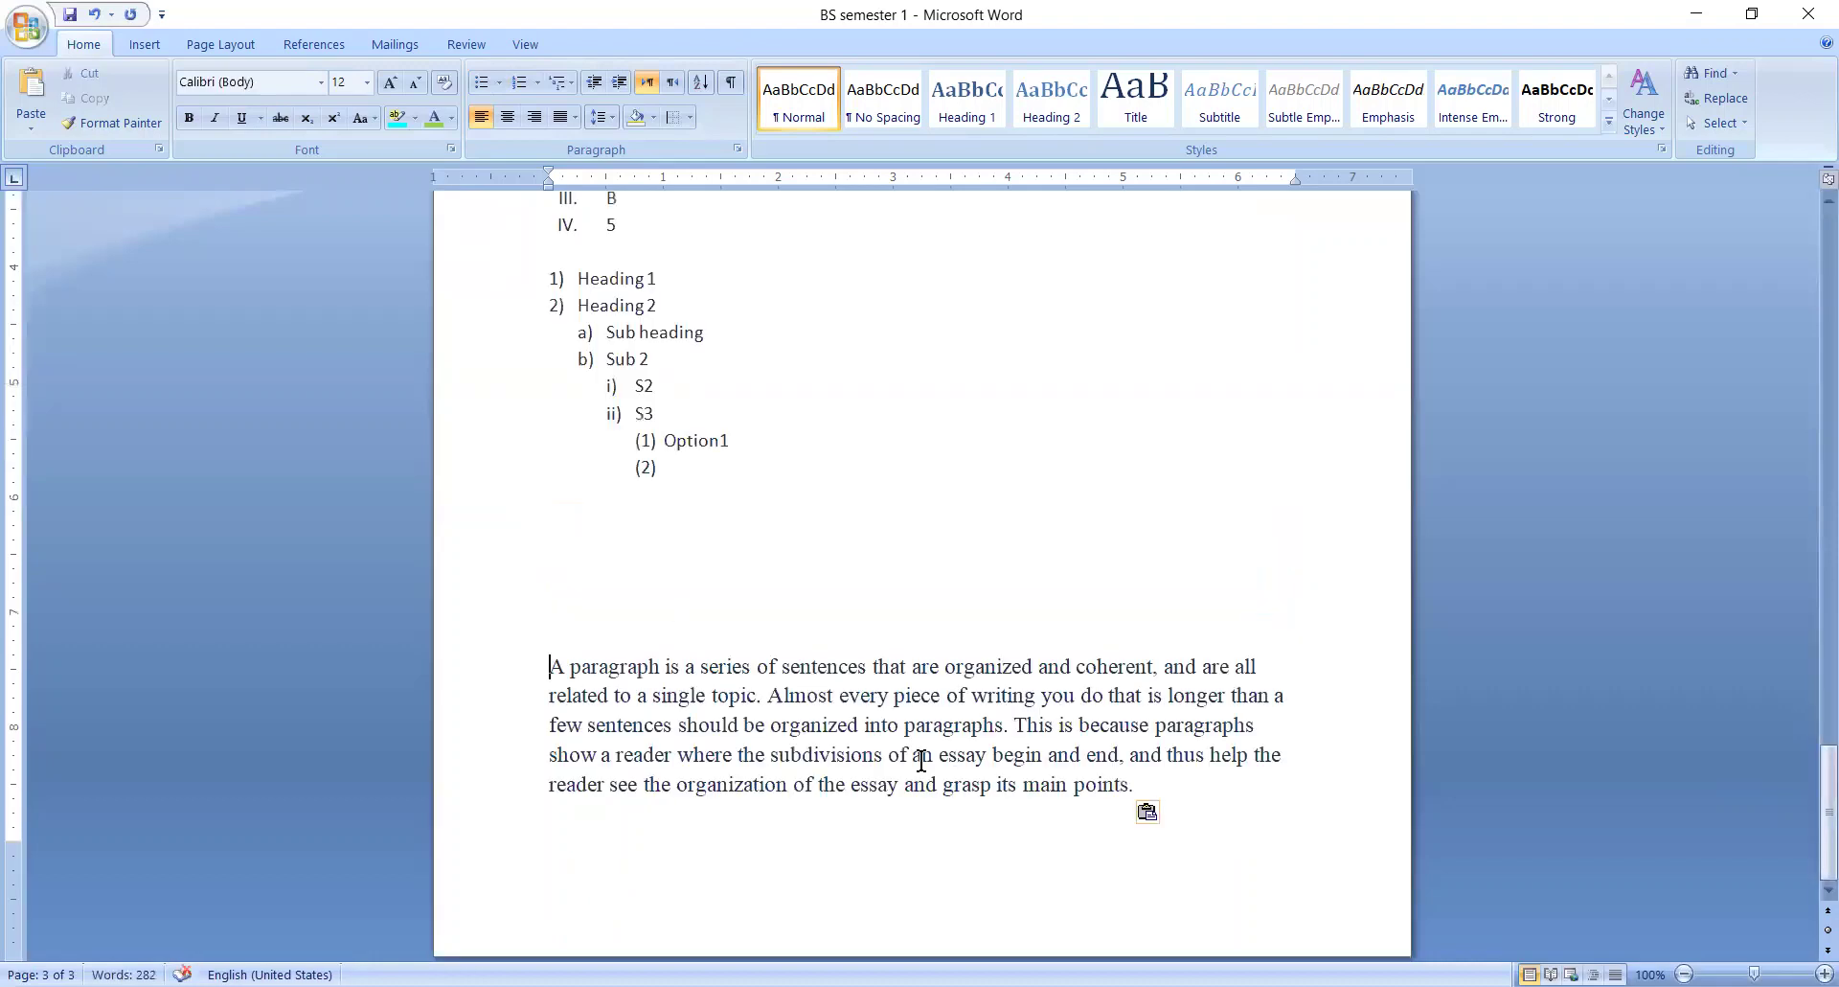
{"action": "left_click", "coordinate": [1162, 800], "text": "shift"}
{"action": "key", "text": "ctrl+c"}
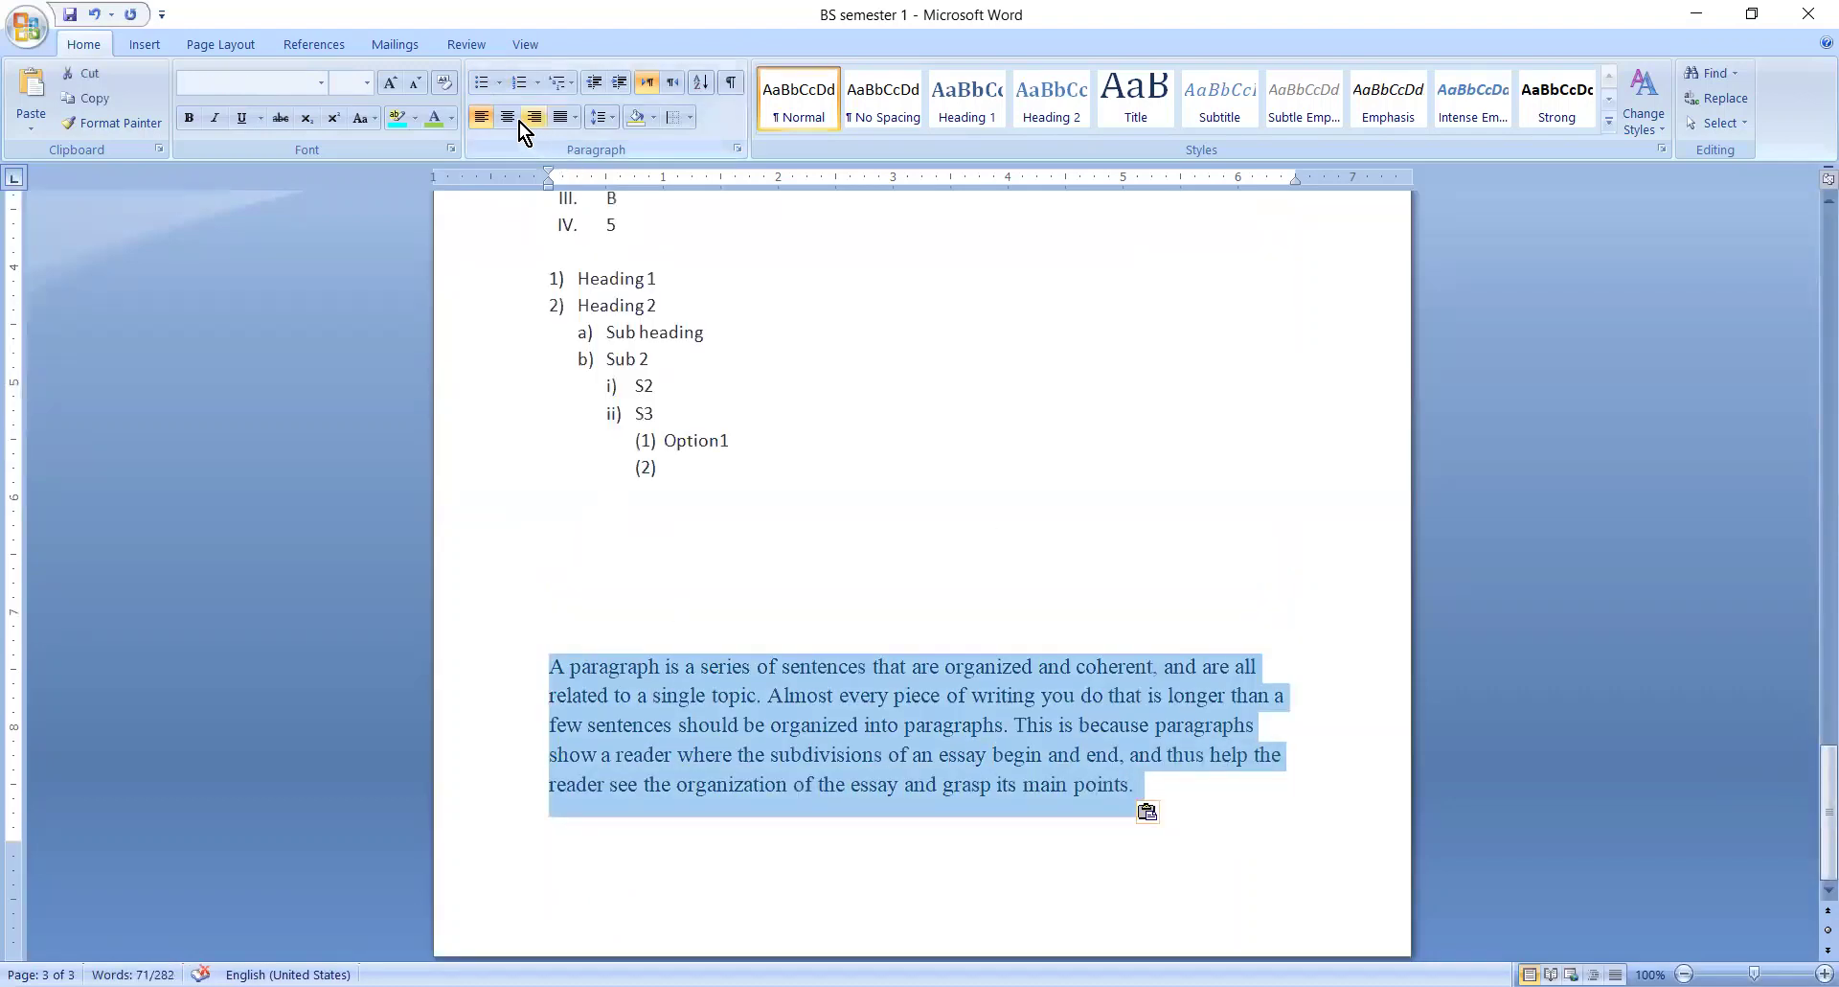
{"action": "left_click", "coordinate": [510, 123]}
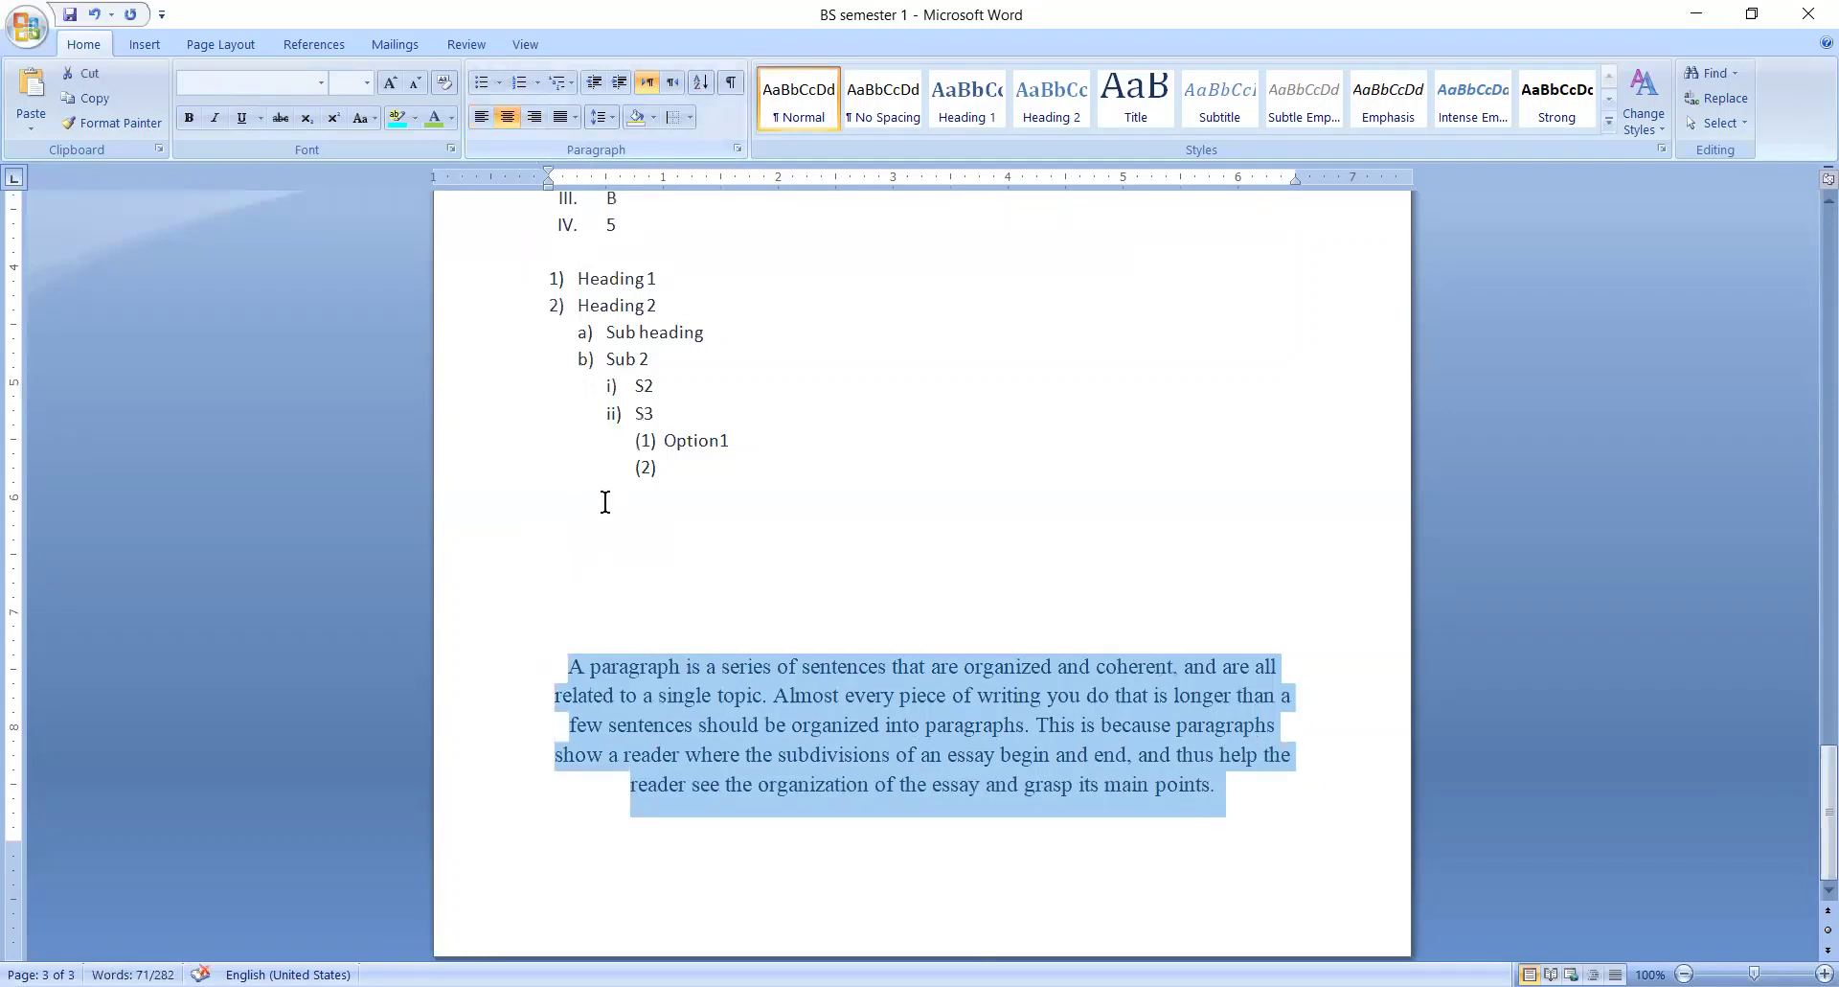
{"action": "left_click", "coordinate": [691, 671]}
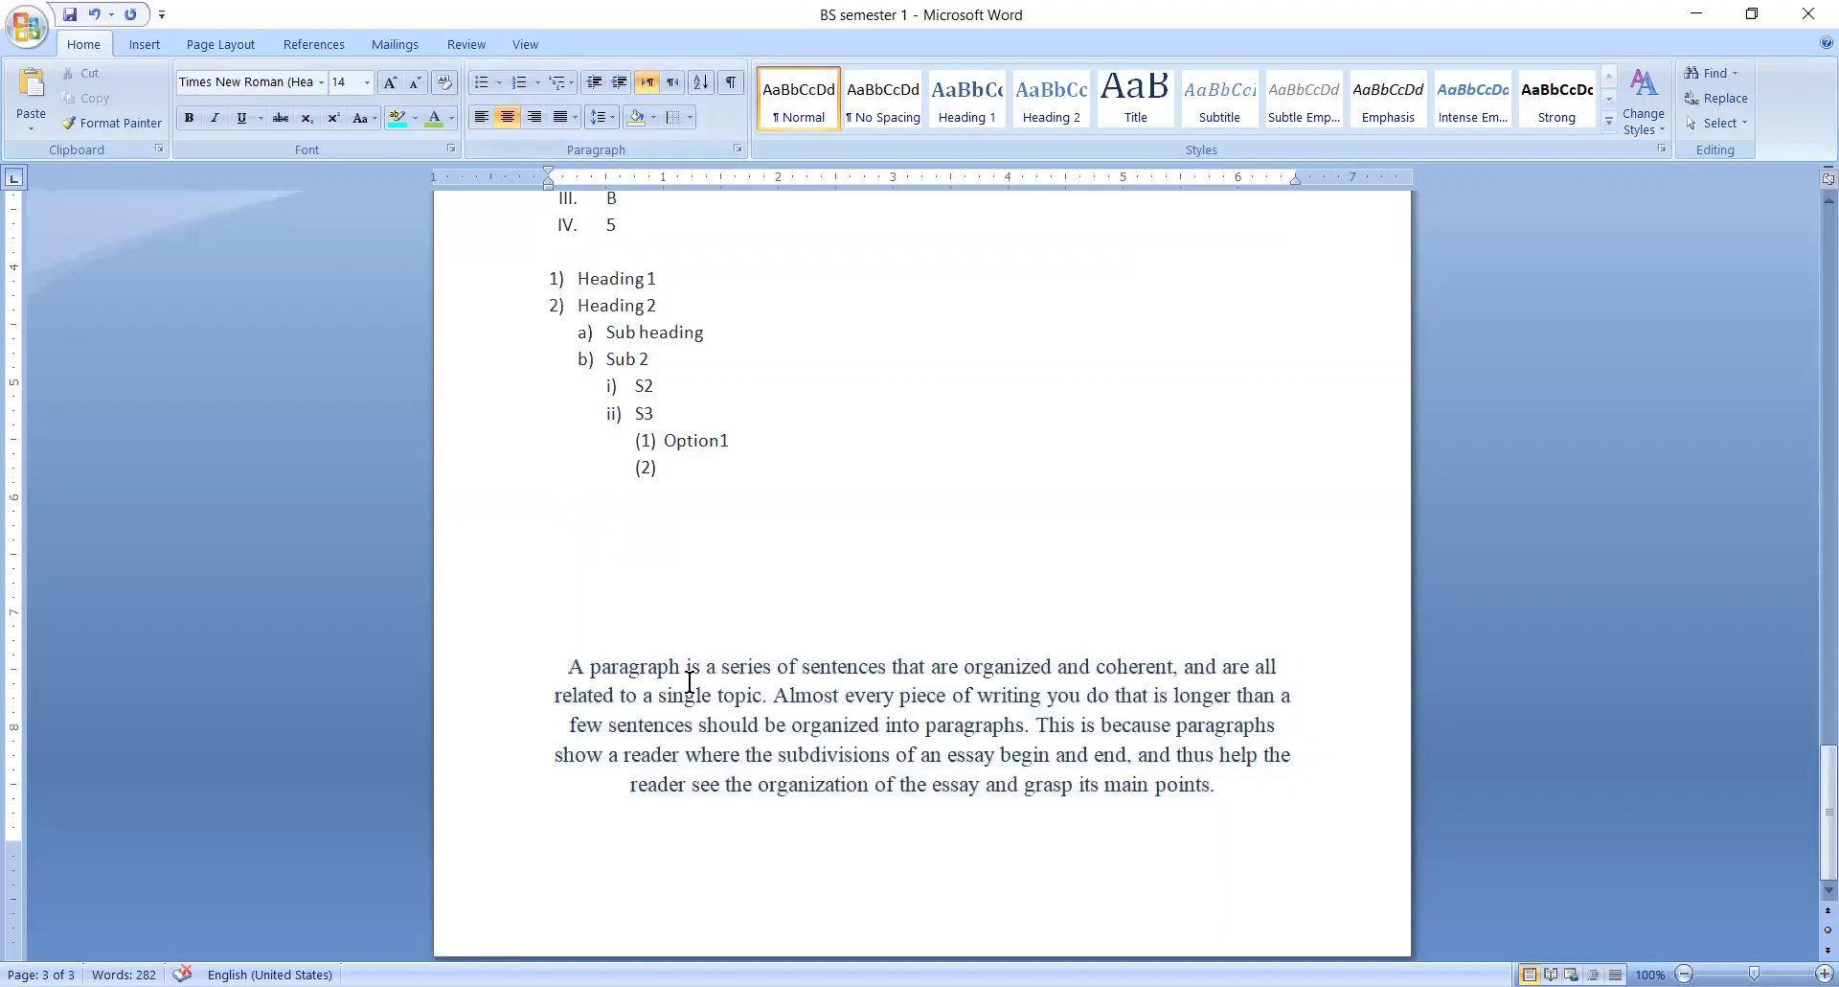
- Add the line "Type center" below the centered paragraph
{"action": "left_click", "coordinate": [1244, 793]}
{"action": "key", "text": "Return"}
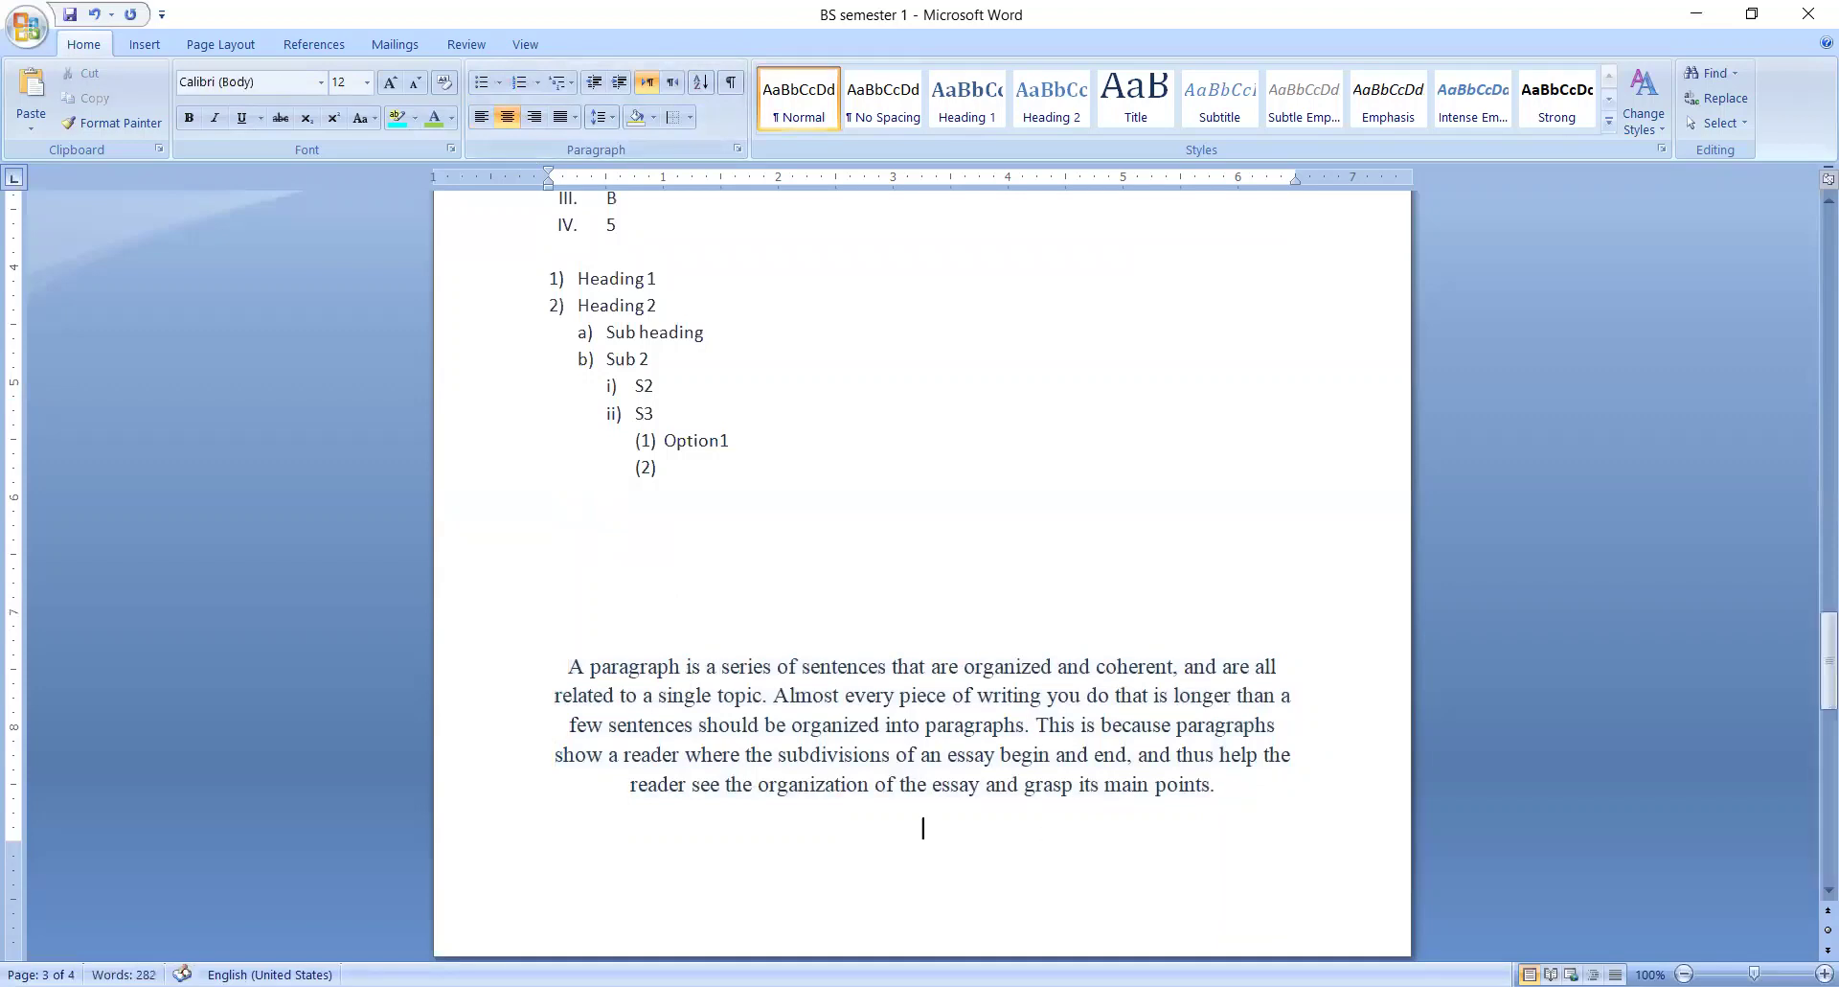
{"action": "type", "text": "type center"}
- Insert a page break after "Type center", paste the copied paragraph on the new page and align it to the right
{"action": "key", "text": "ctrl+Return"}
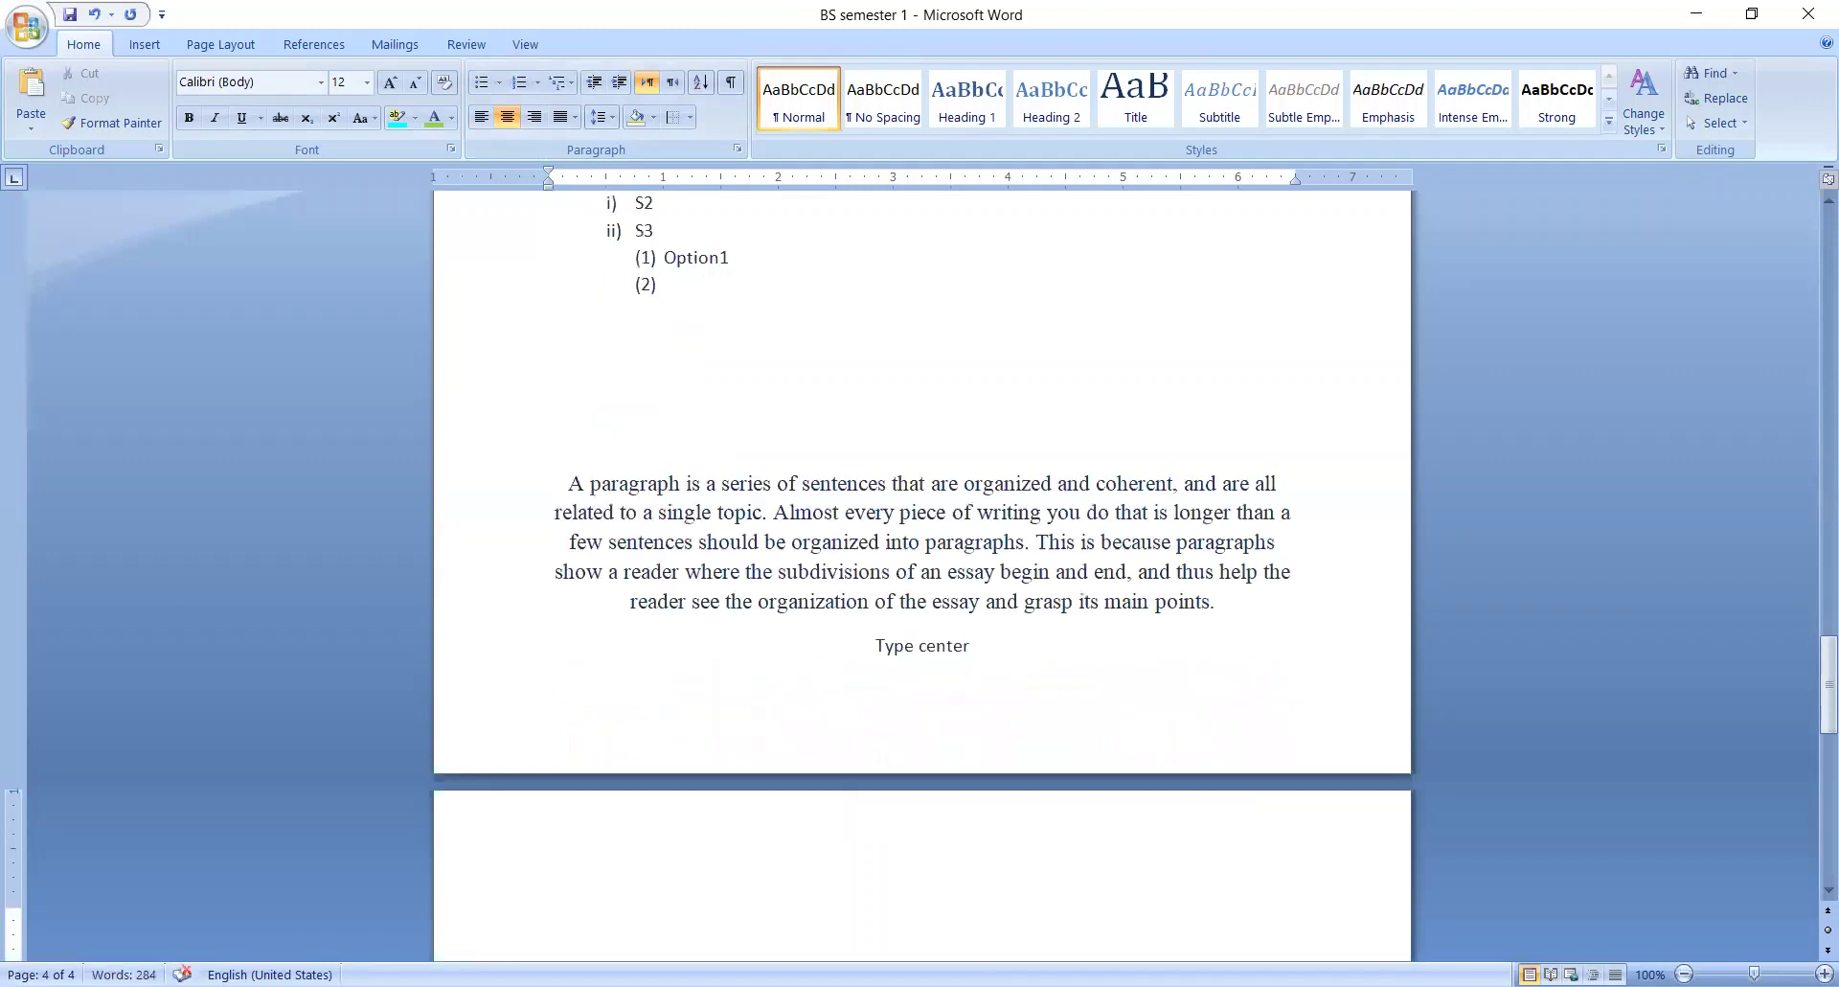
{"action": "key", "text": "ctrl+v"}
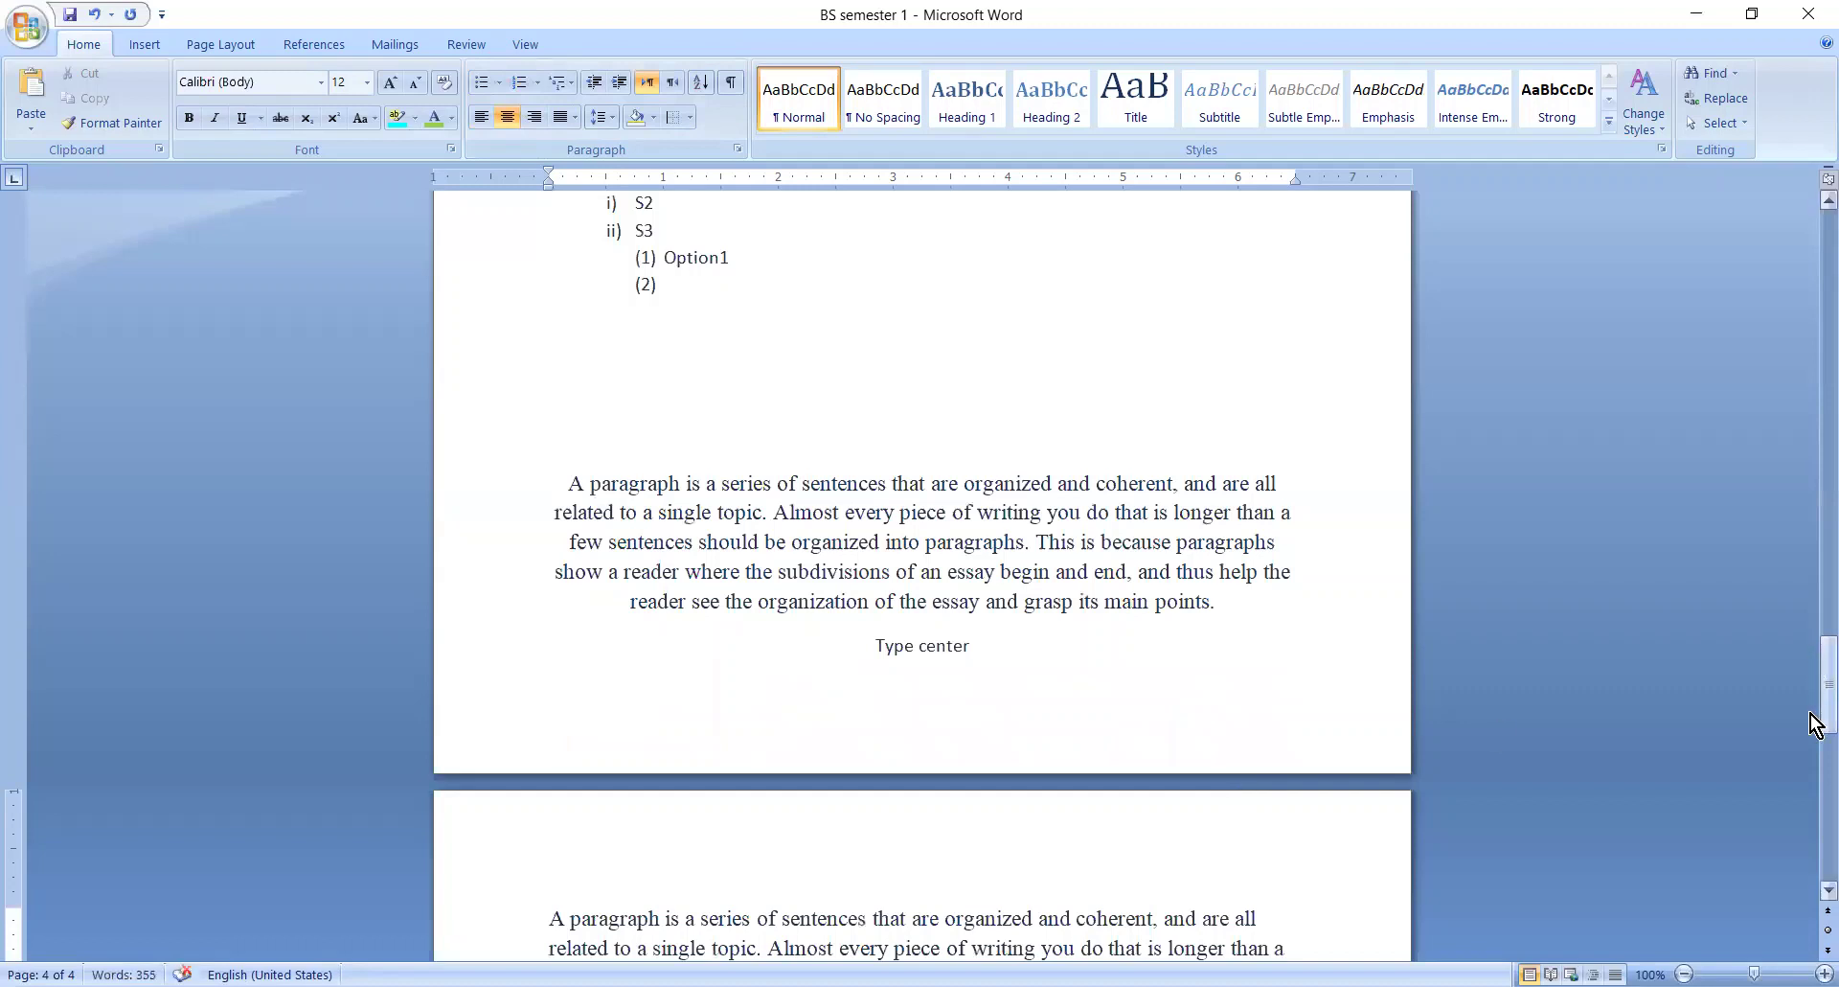
{"action": "scroll", "coordinate": [1810, 714], "scroll_direction": "down", "scroll_amount": 5}
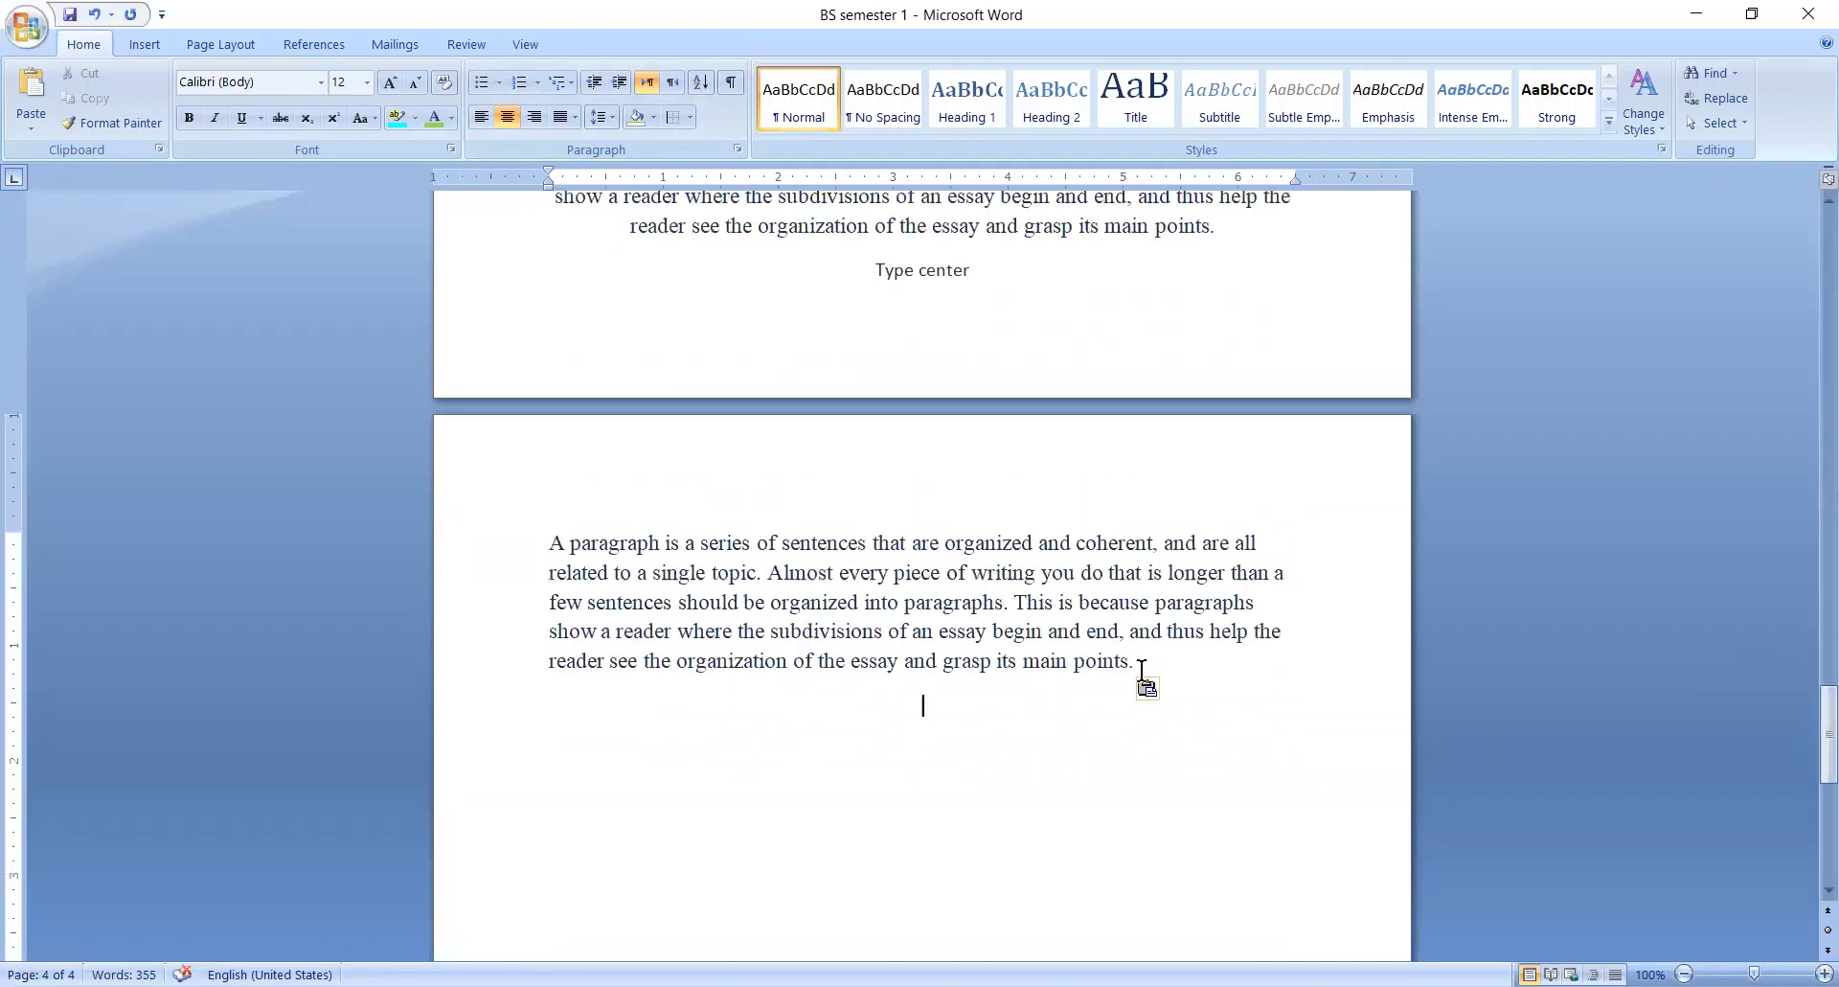
{"action": "left_click_drag", "start_coordinate": [919, 702], "coordinate": [548, 526]}
{"action": "key", "text": "ctrl+c"}
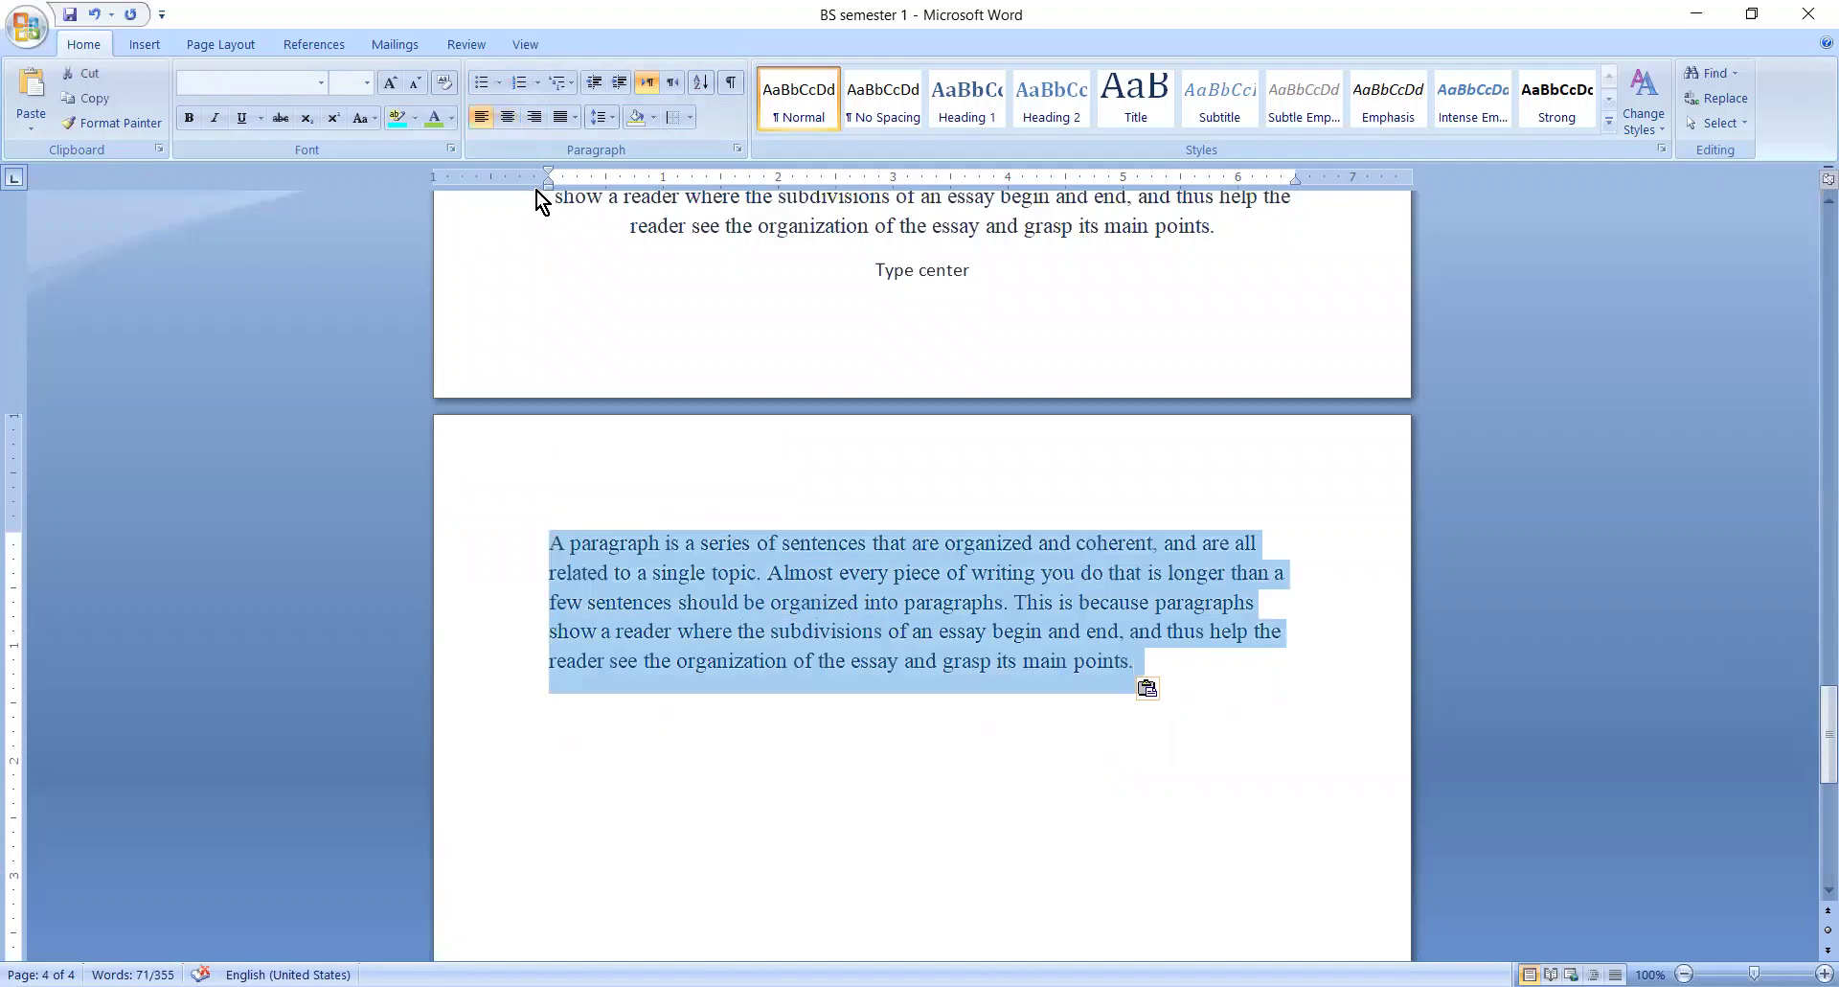
{"action": "left_click", "coordinate": [532, 117]}
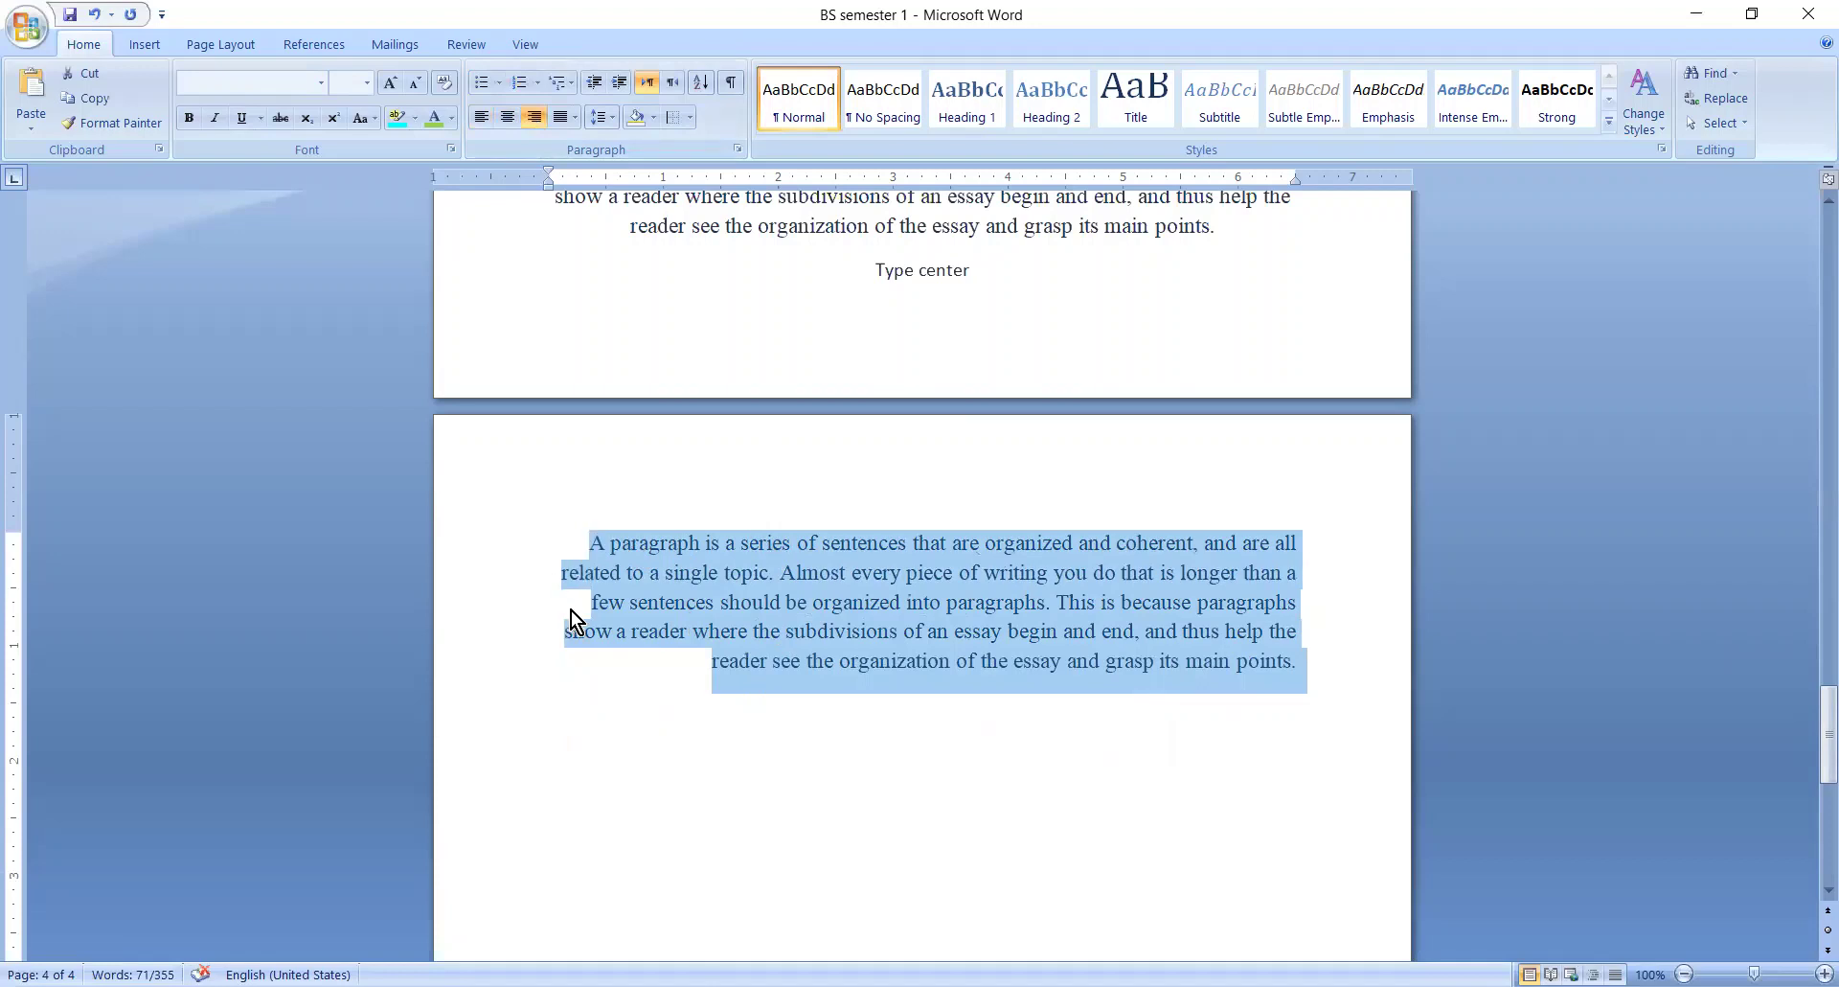
{"action": "left_click", "coordinate": [699, 687]}
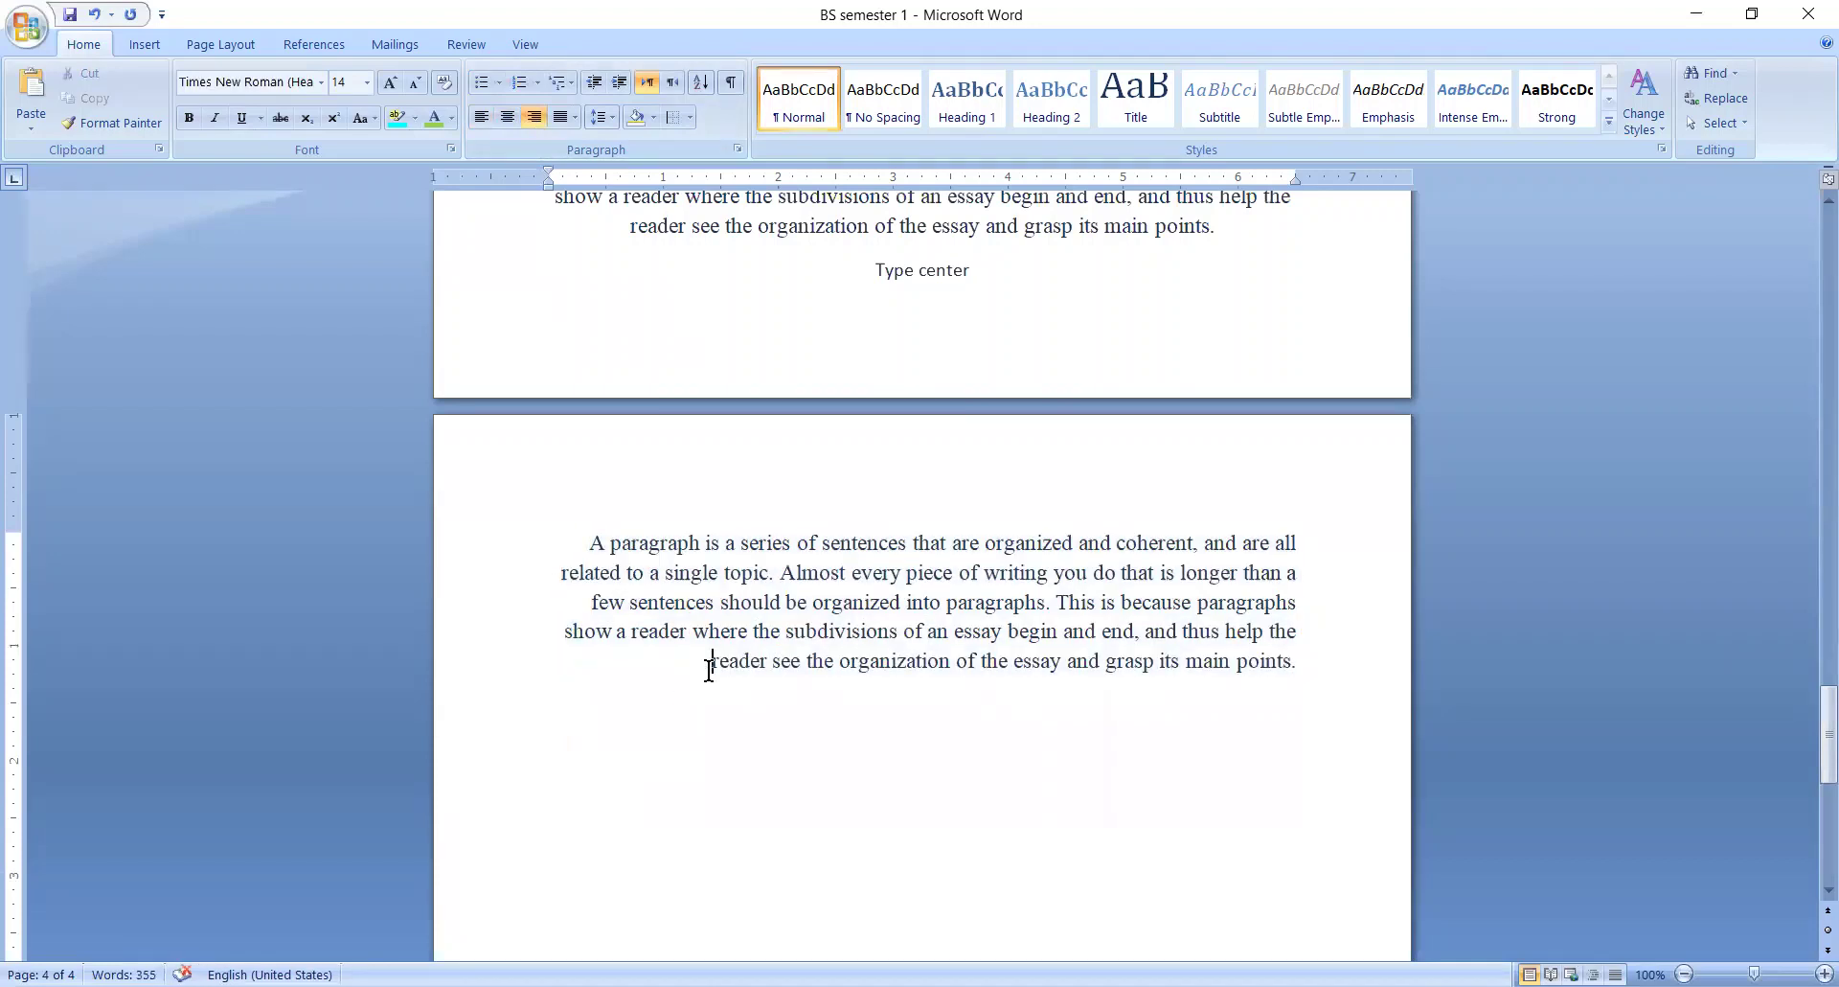
- Append the text "Type right" to the end of the right-aligned paragraph
{"action": "left_click", "coordinate": [1309, 659]}
{"action": "type", "text": "points. Type"}
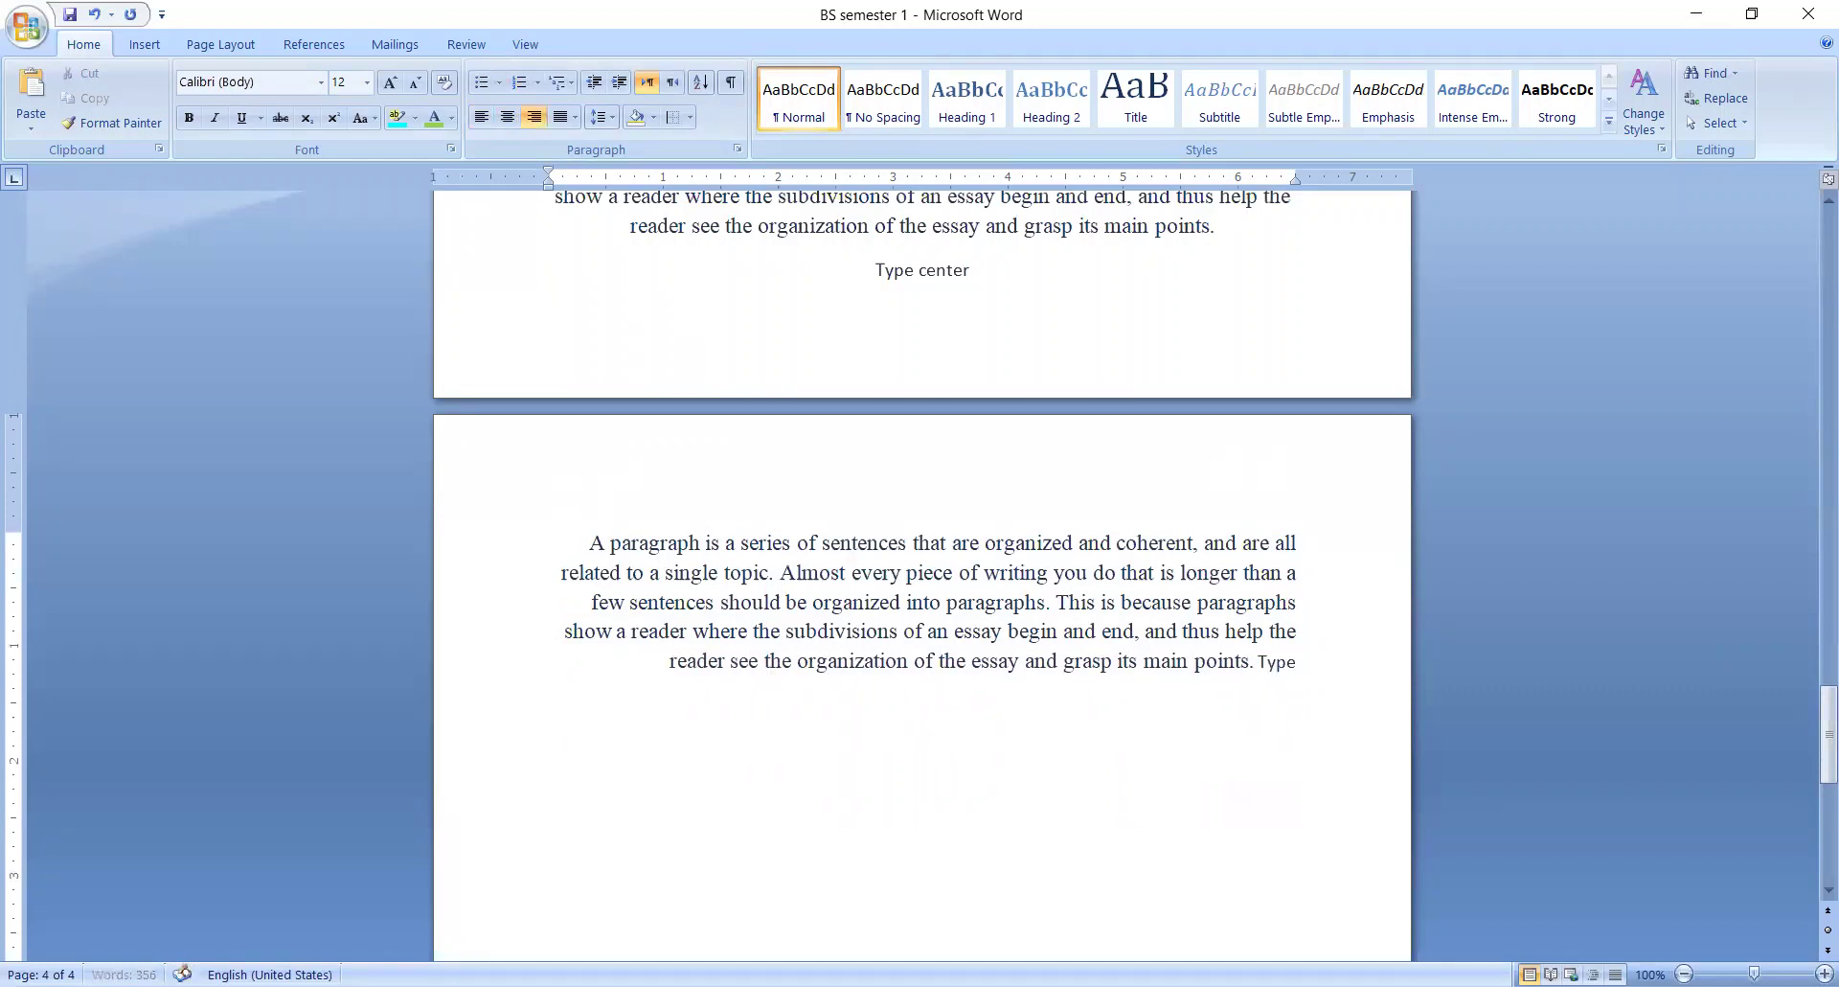
{"action": "type", "text": " right "}
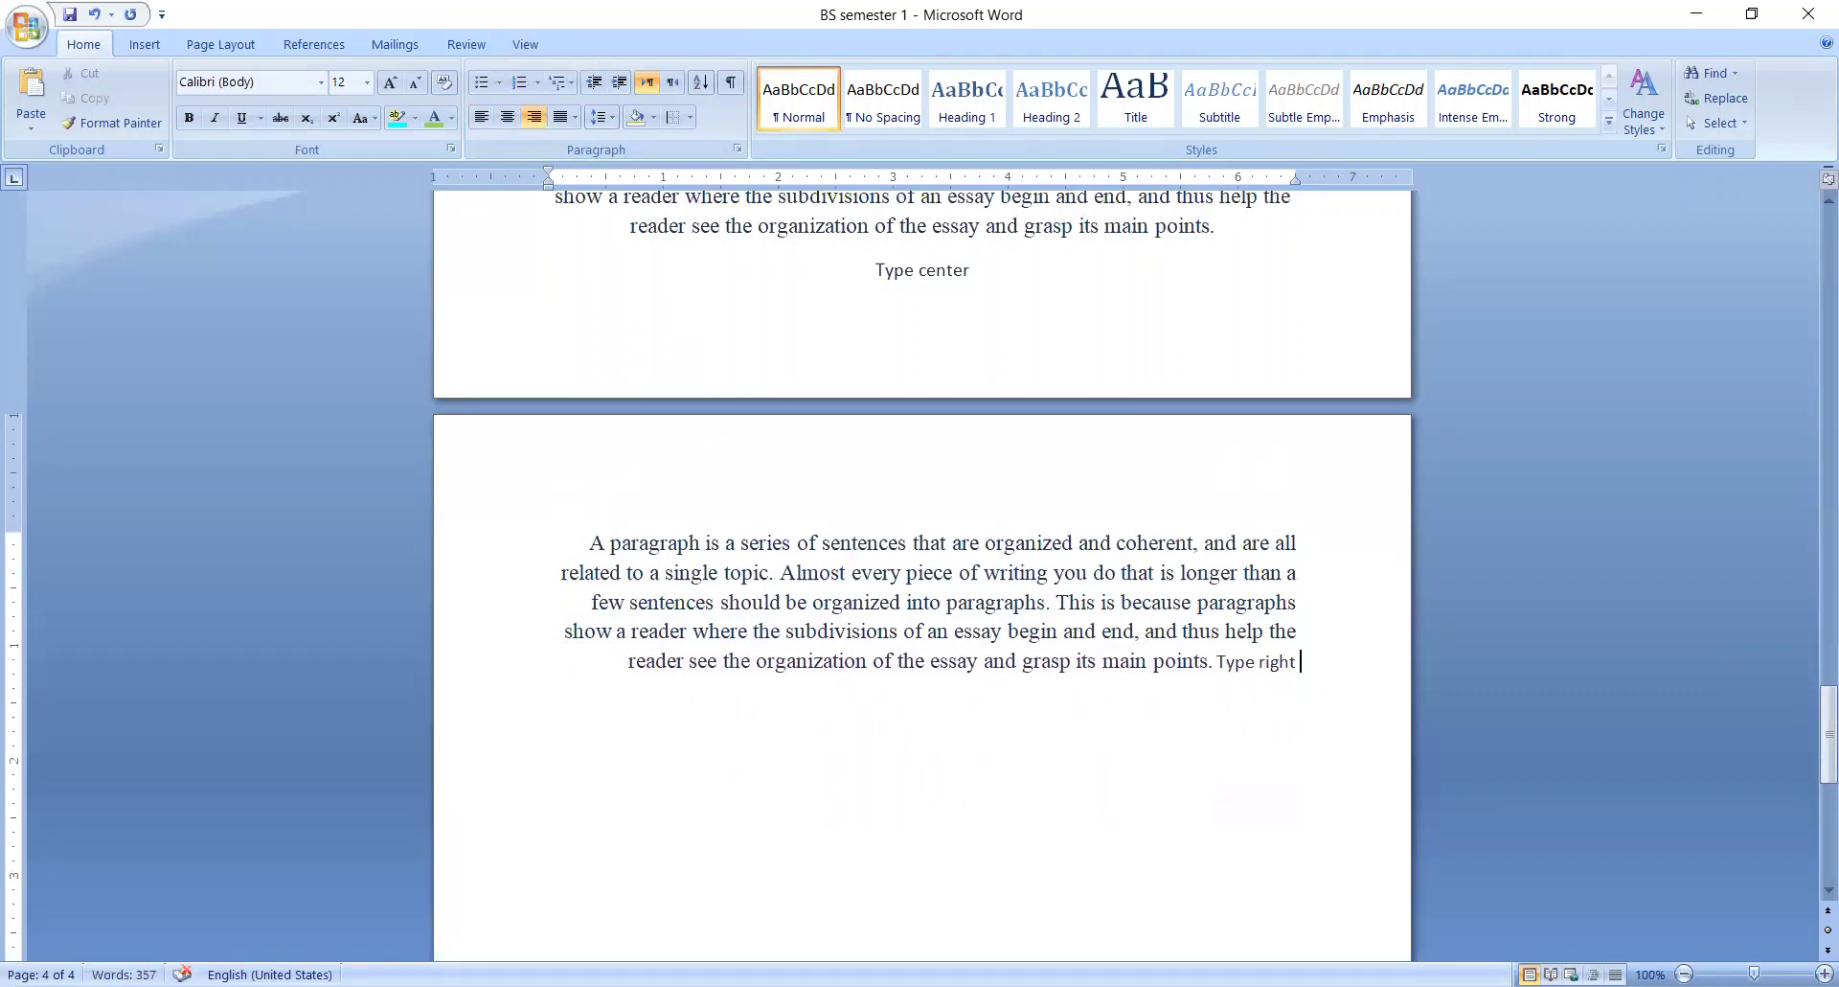
- Extend the end of the right-aligned paragraph to "Type right side" and paste the copied paragraph on a new line below
{"action": "type", "text": "side"}
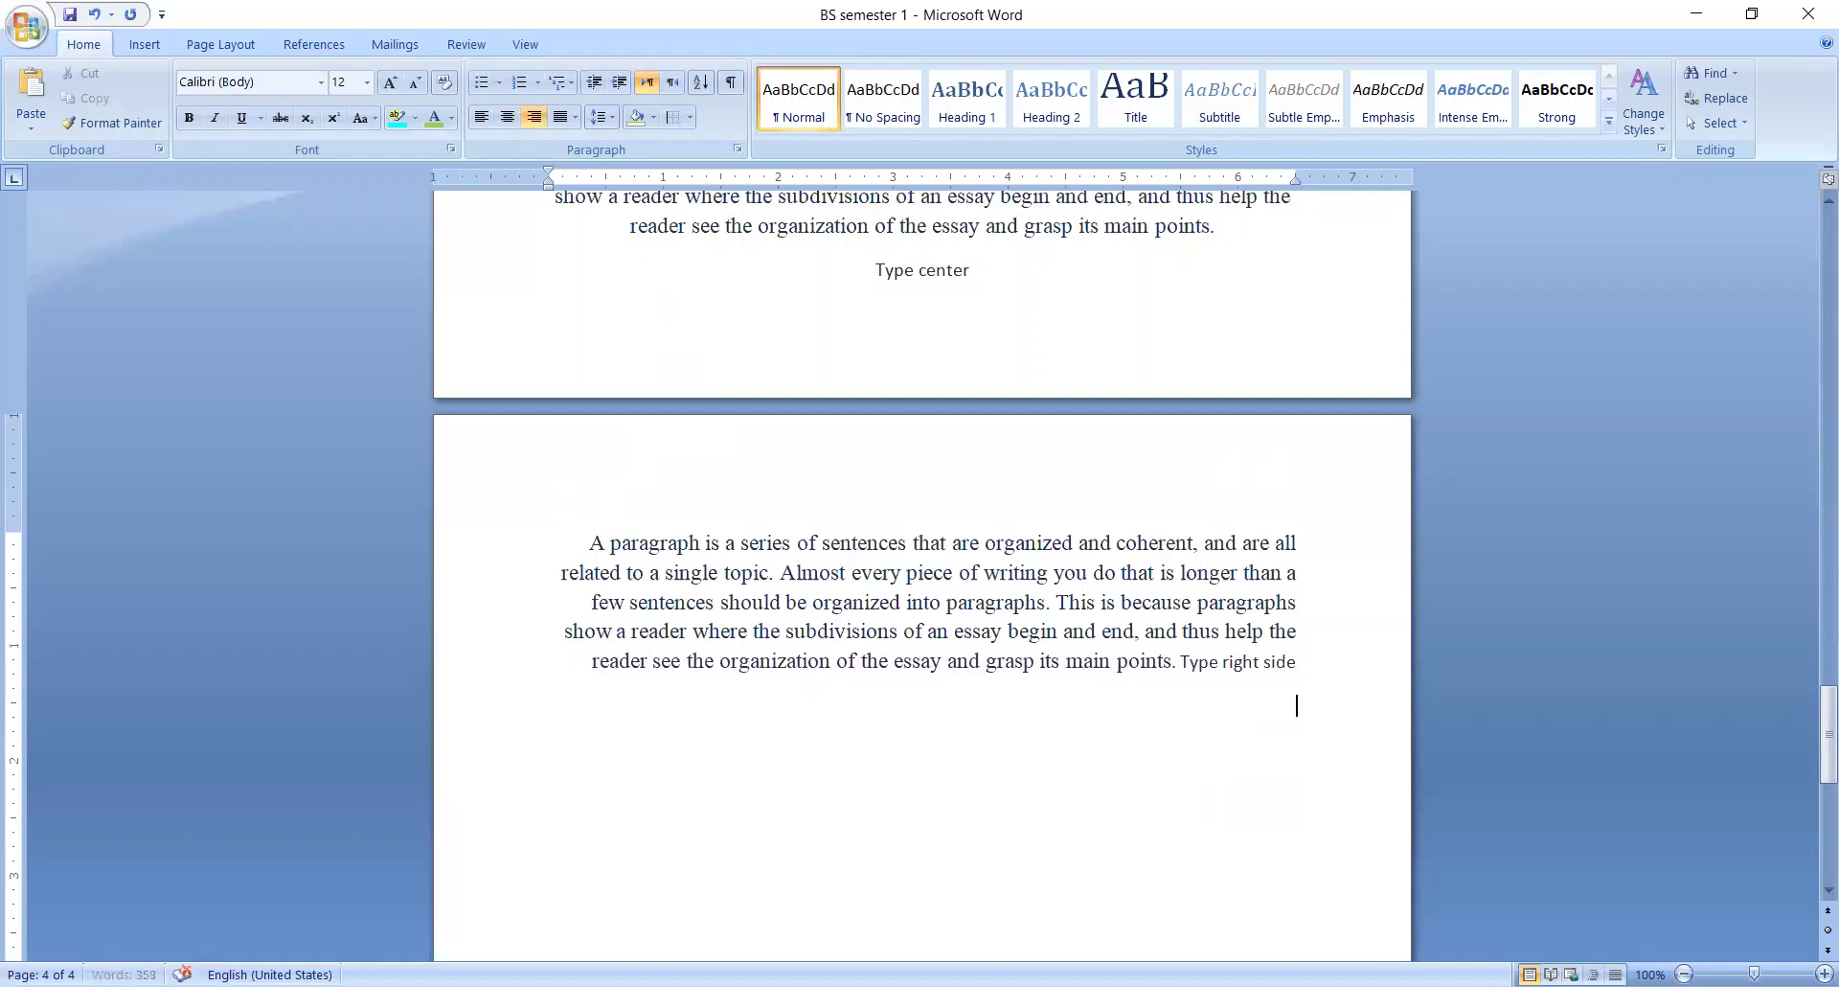
{"action": "key", "text": "ctrl+v"}
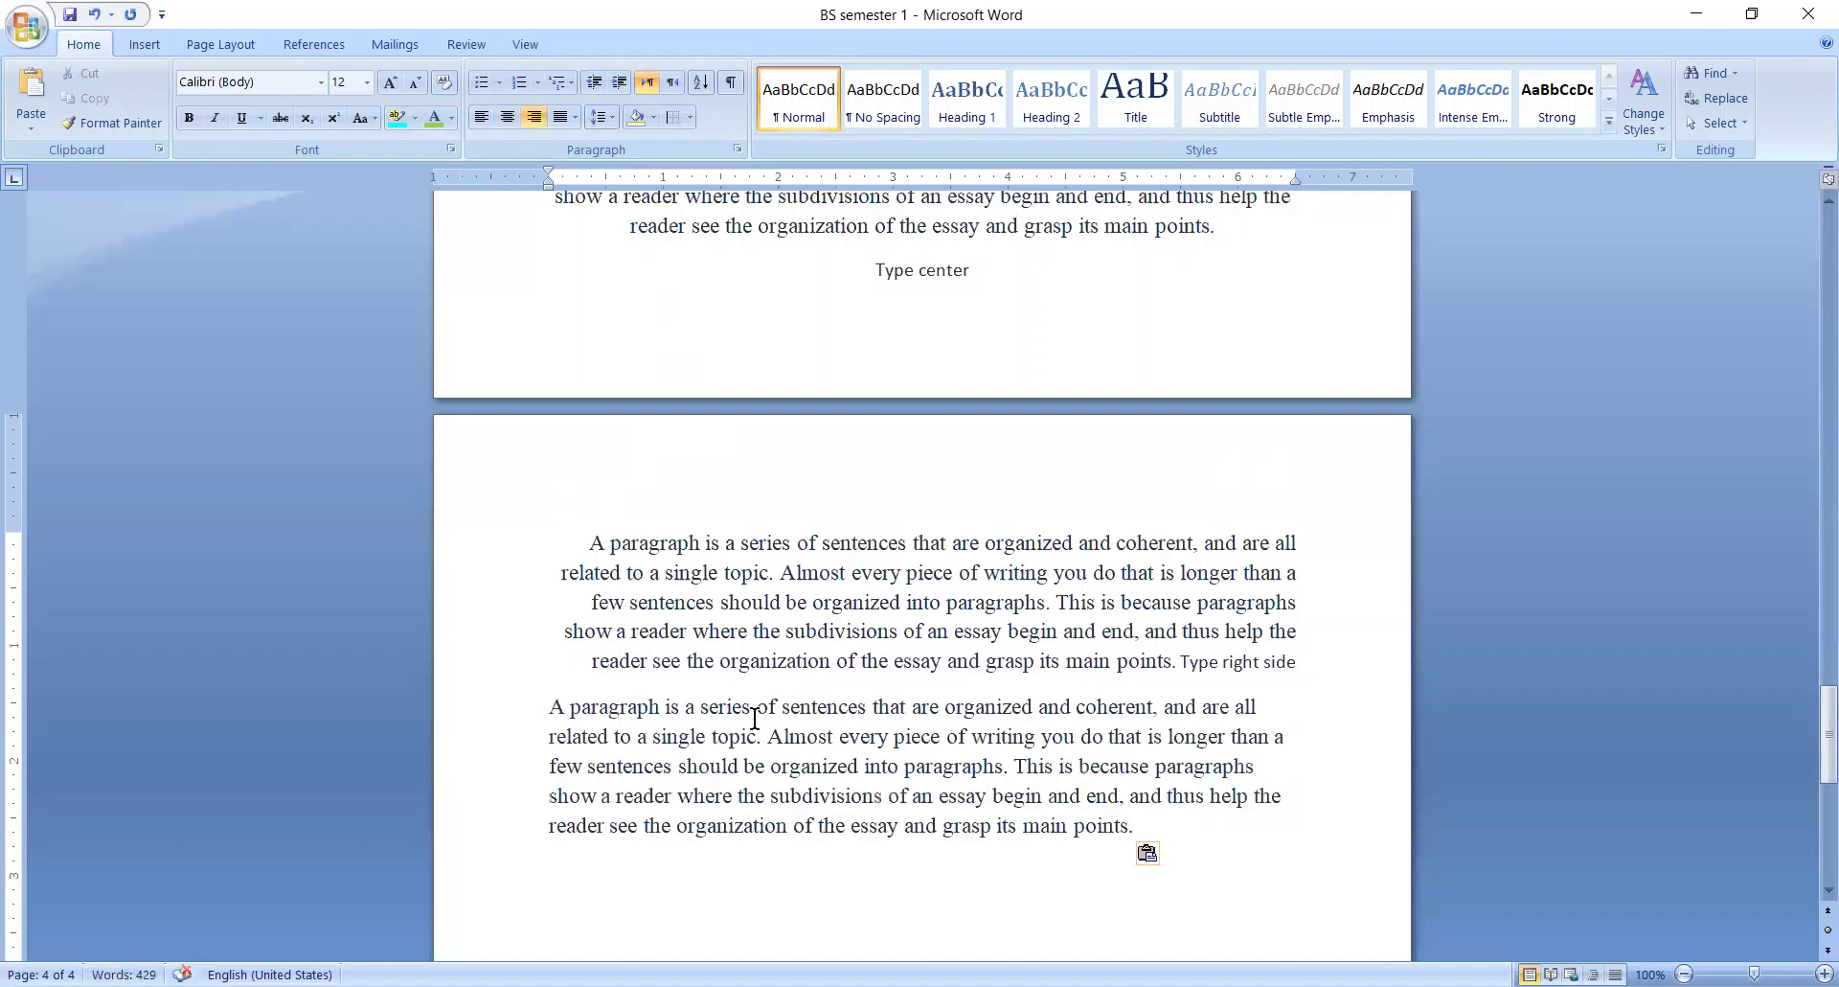
- Copy the newly pasted paragraph to the clipboard and apply Justify alignment to it
{"action": "left_click_drag", "start_coordinate": [553, 714], "coordinate": [1154, 831]}
{"action": "key", "text": "ctrl+c"}
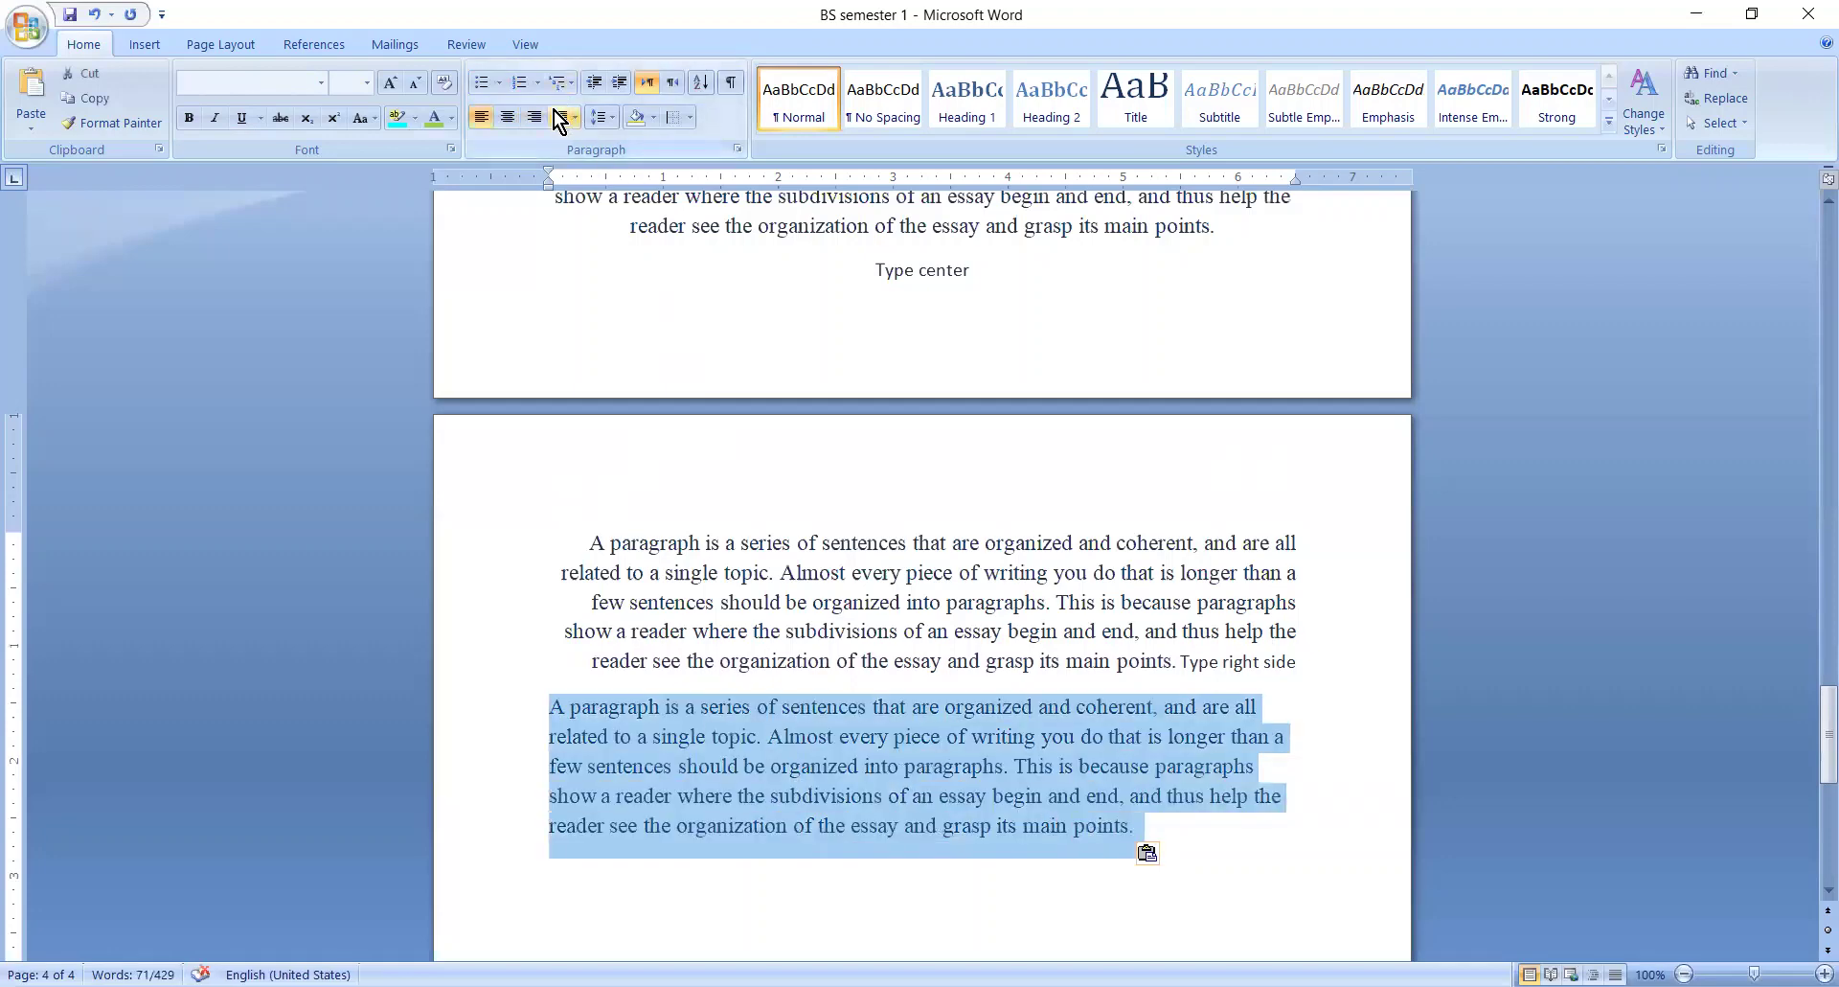
{"action": "left_click", "coordinate": [559, 117]}
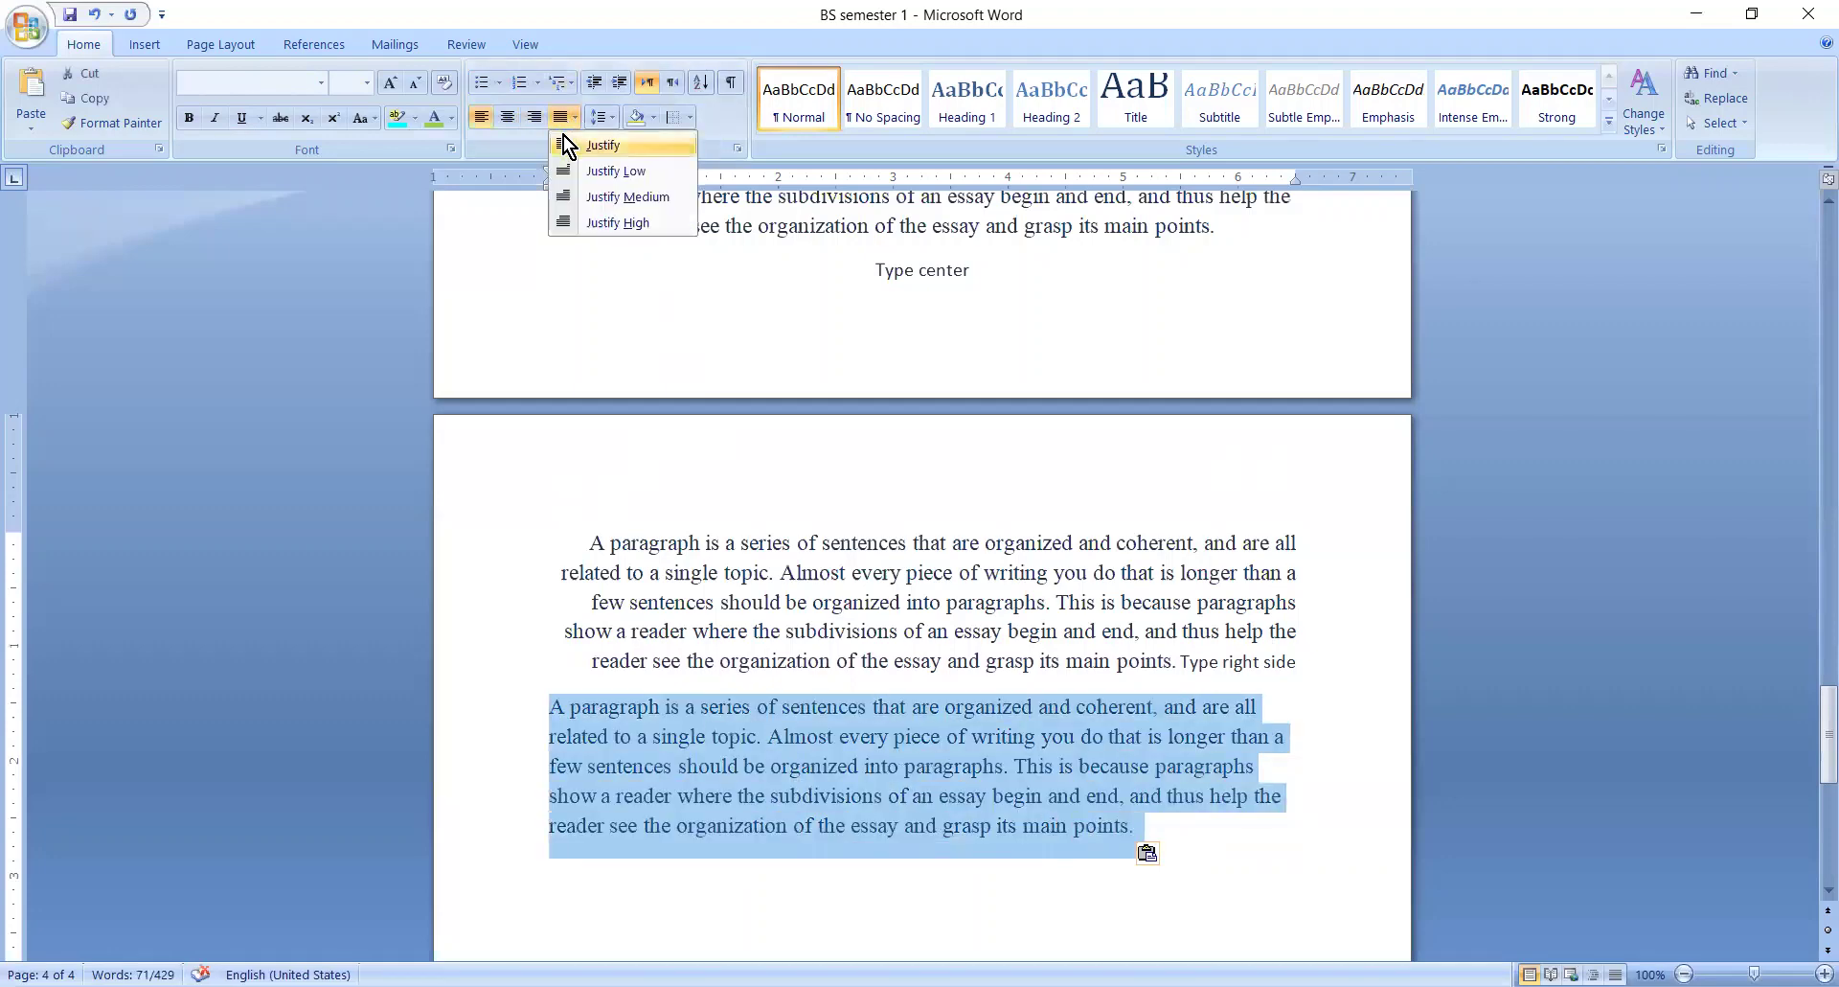
{"action": "left_click", "coordinate": [564, 139]}
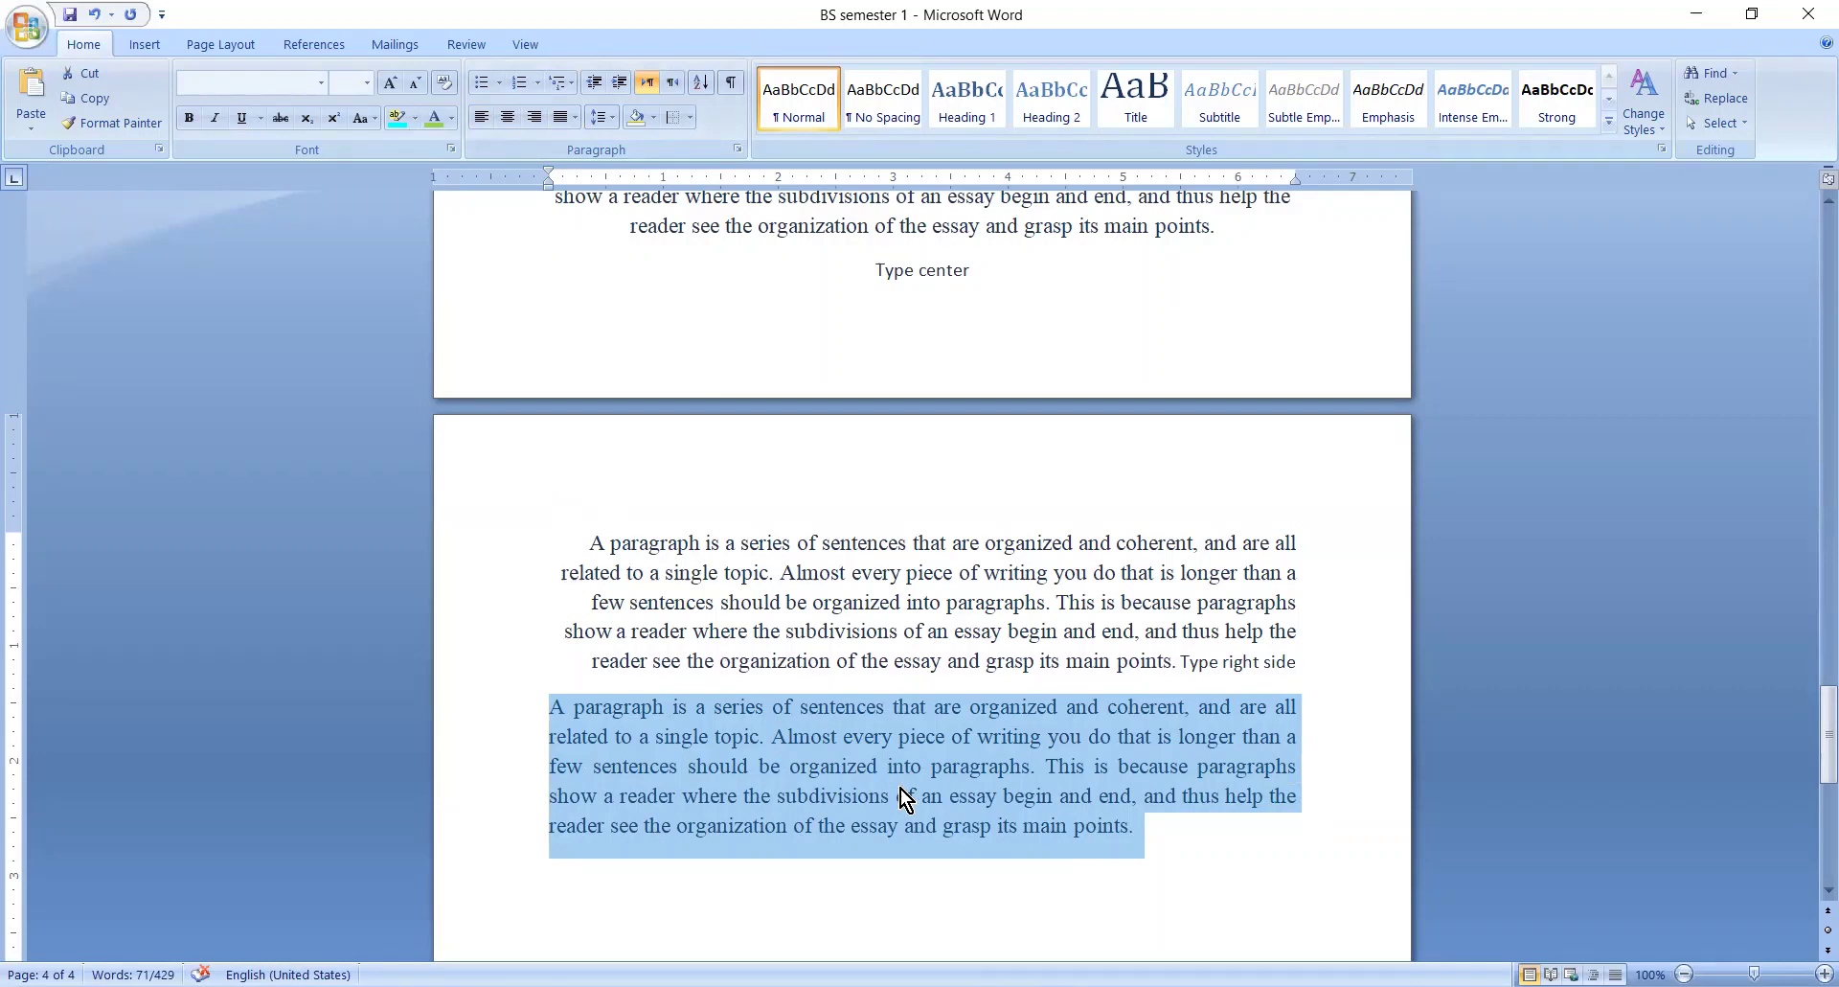
- Paste three more copies of the paragraph below the justified one
{"action": "left_click", "coordinate": [575, 116]}
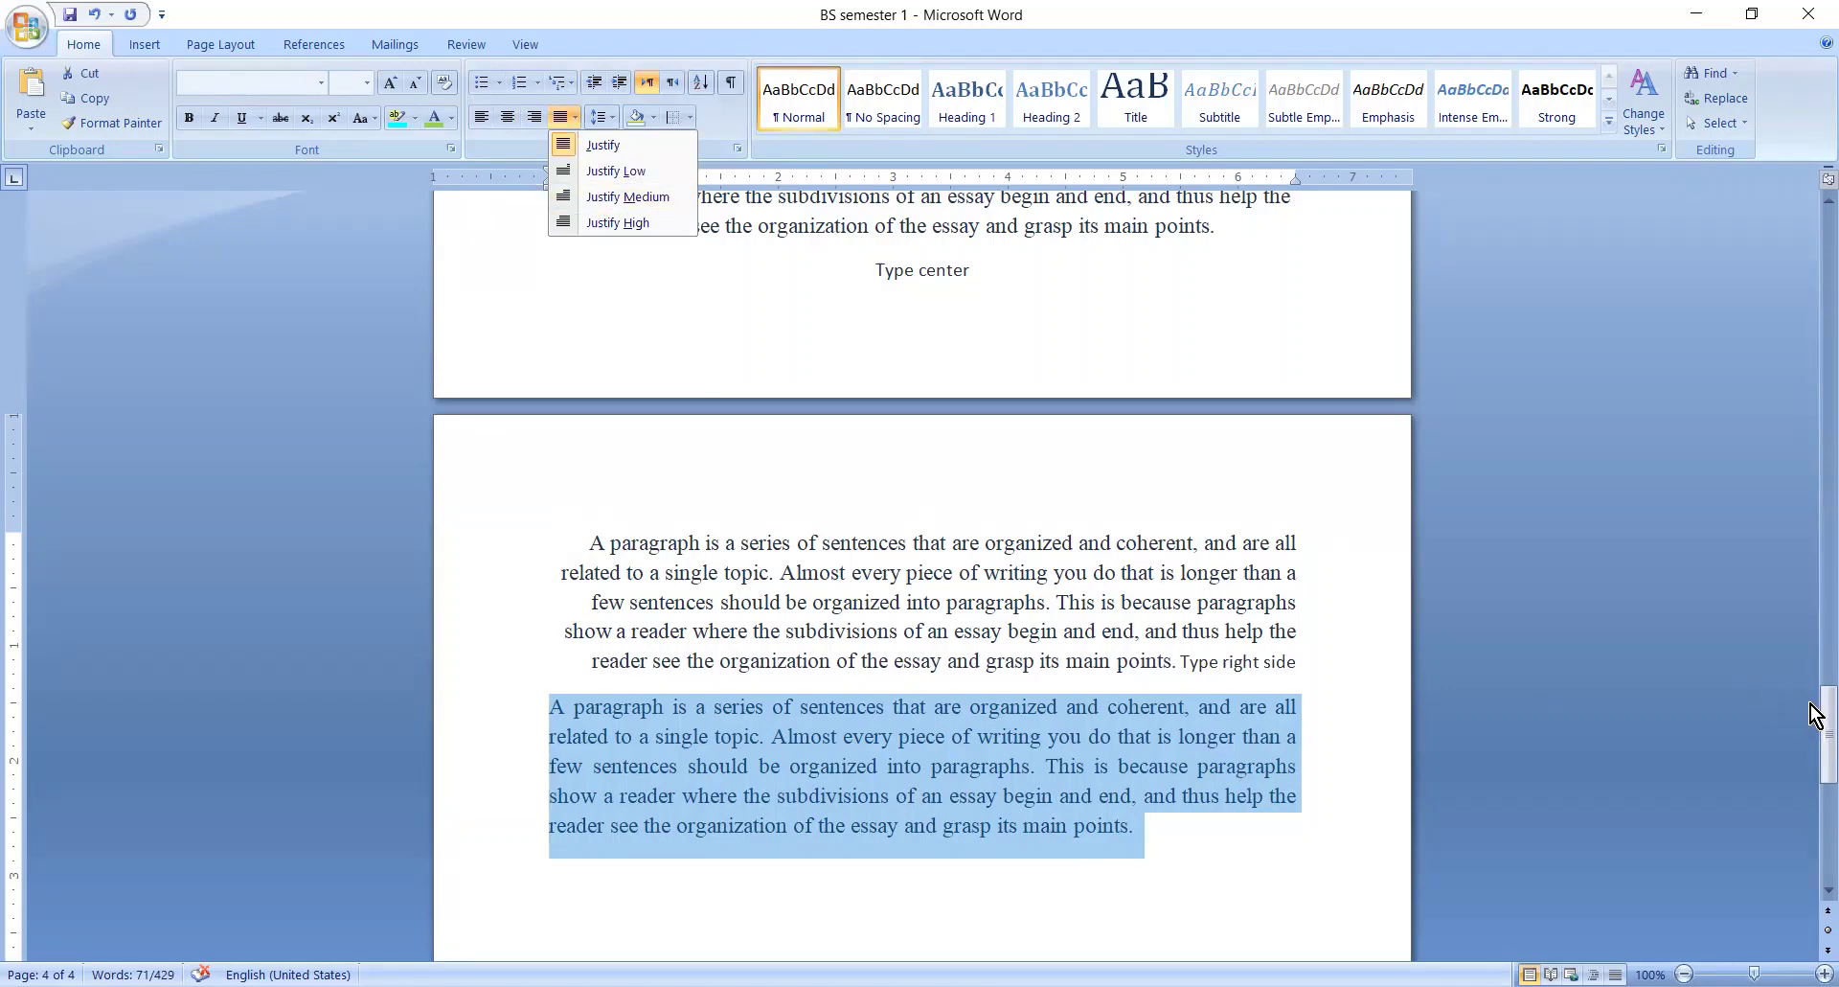
{"action": "left_click_drag", "start_coordinate": [1815, 713], "coordinate": [1818, 749]}
{"action": "left_click", "coordinate": [1189, 605]}
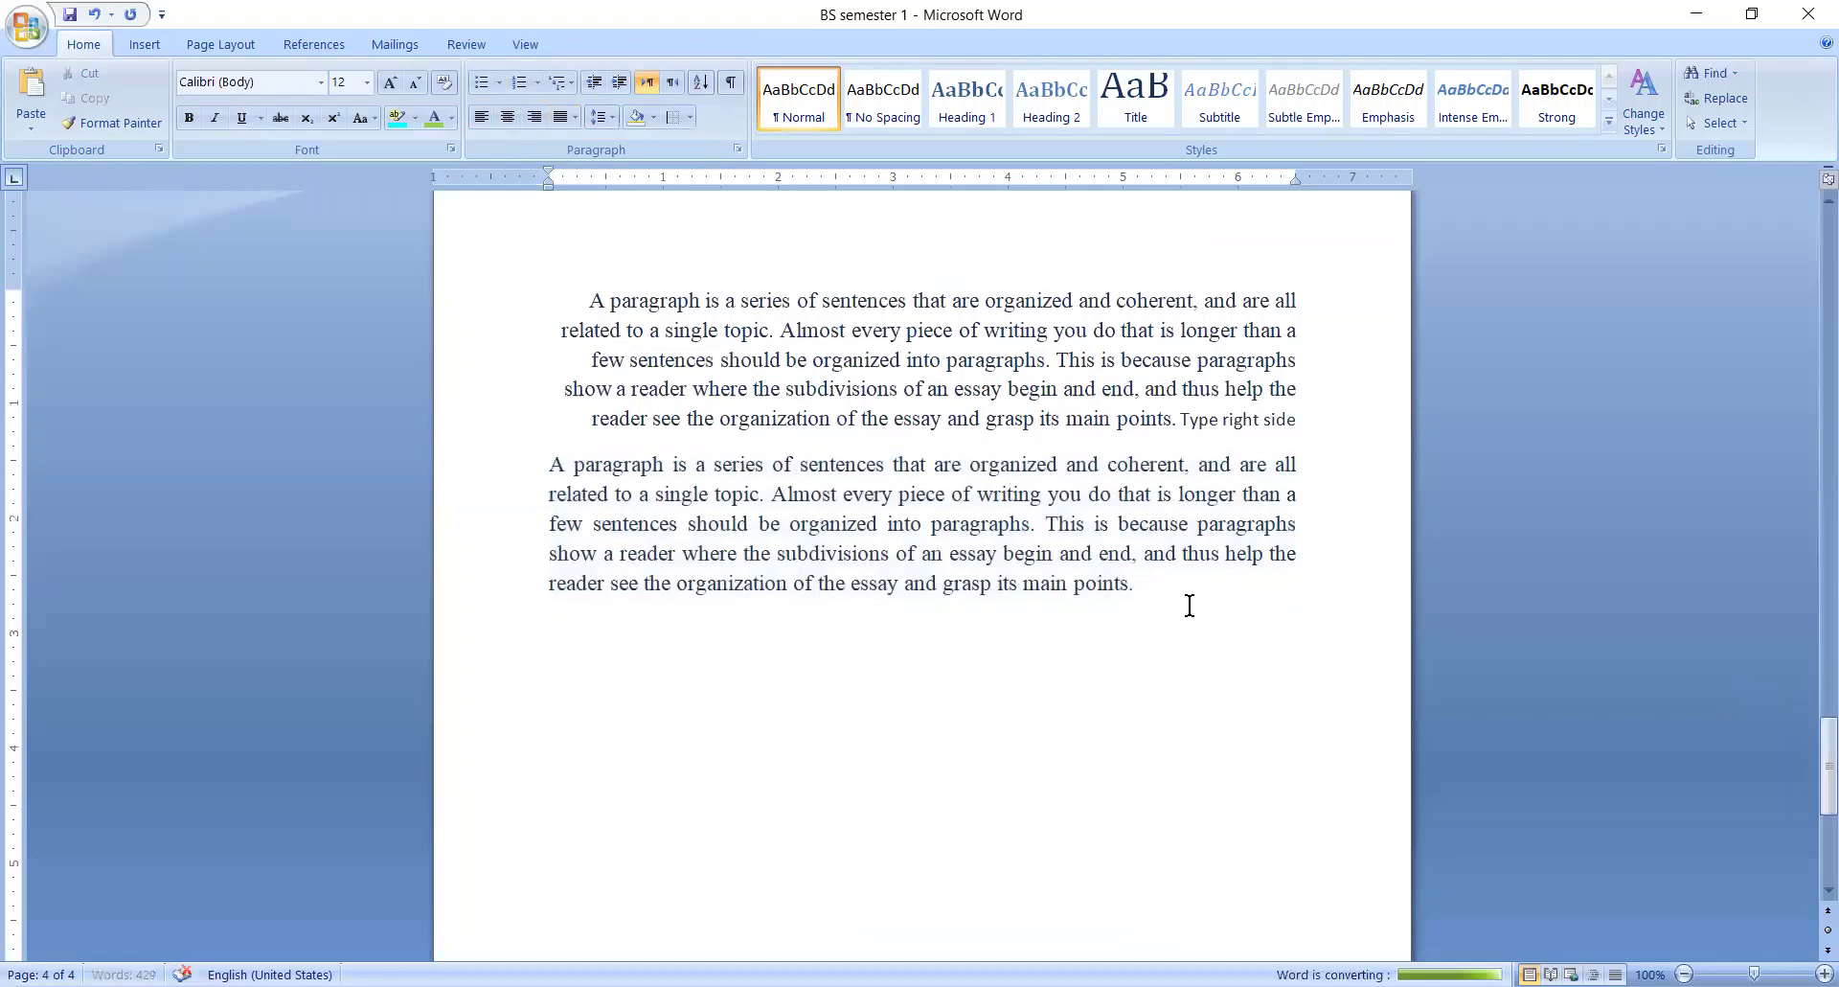
{"action": "key", "text": "ctrl+v"}
{"action": "key", "text": "ctrl+v"}
{"action": "key", "text": "ctrl+v"}
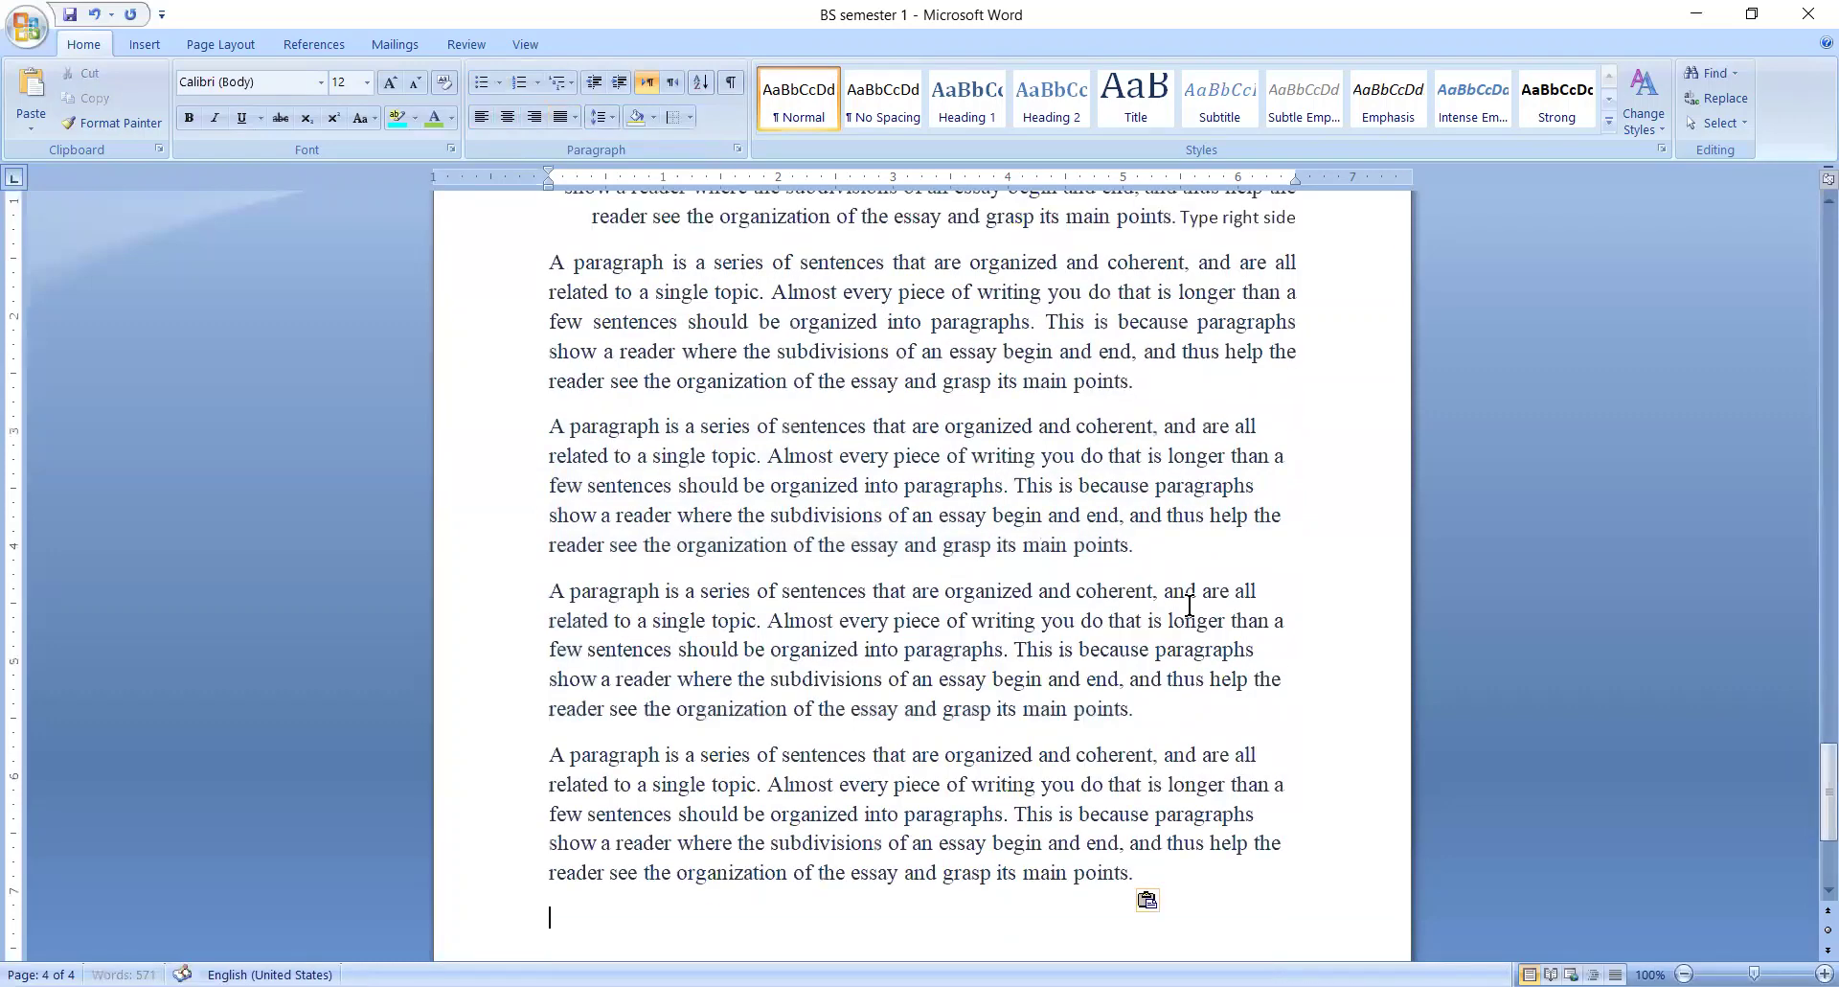
- Apply Justify Low alignment to the first of the three pasted paragraphs
{"action": "left_click_drag", "start_coordinate": [1153, 555], "coordinate": [561, 428]}
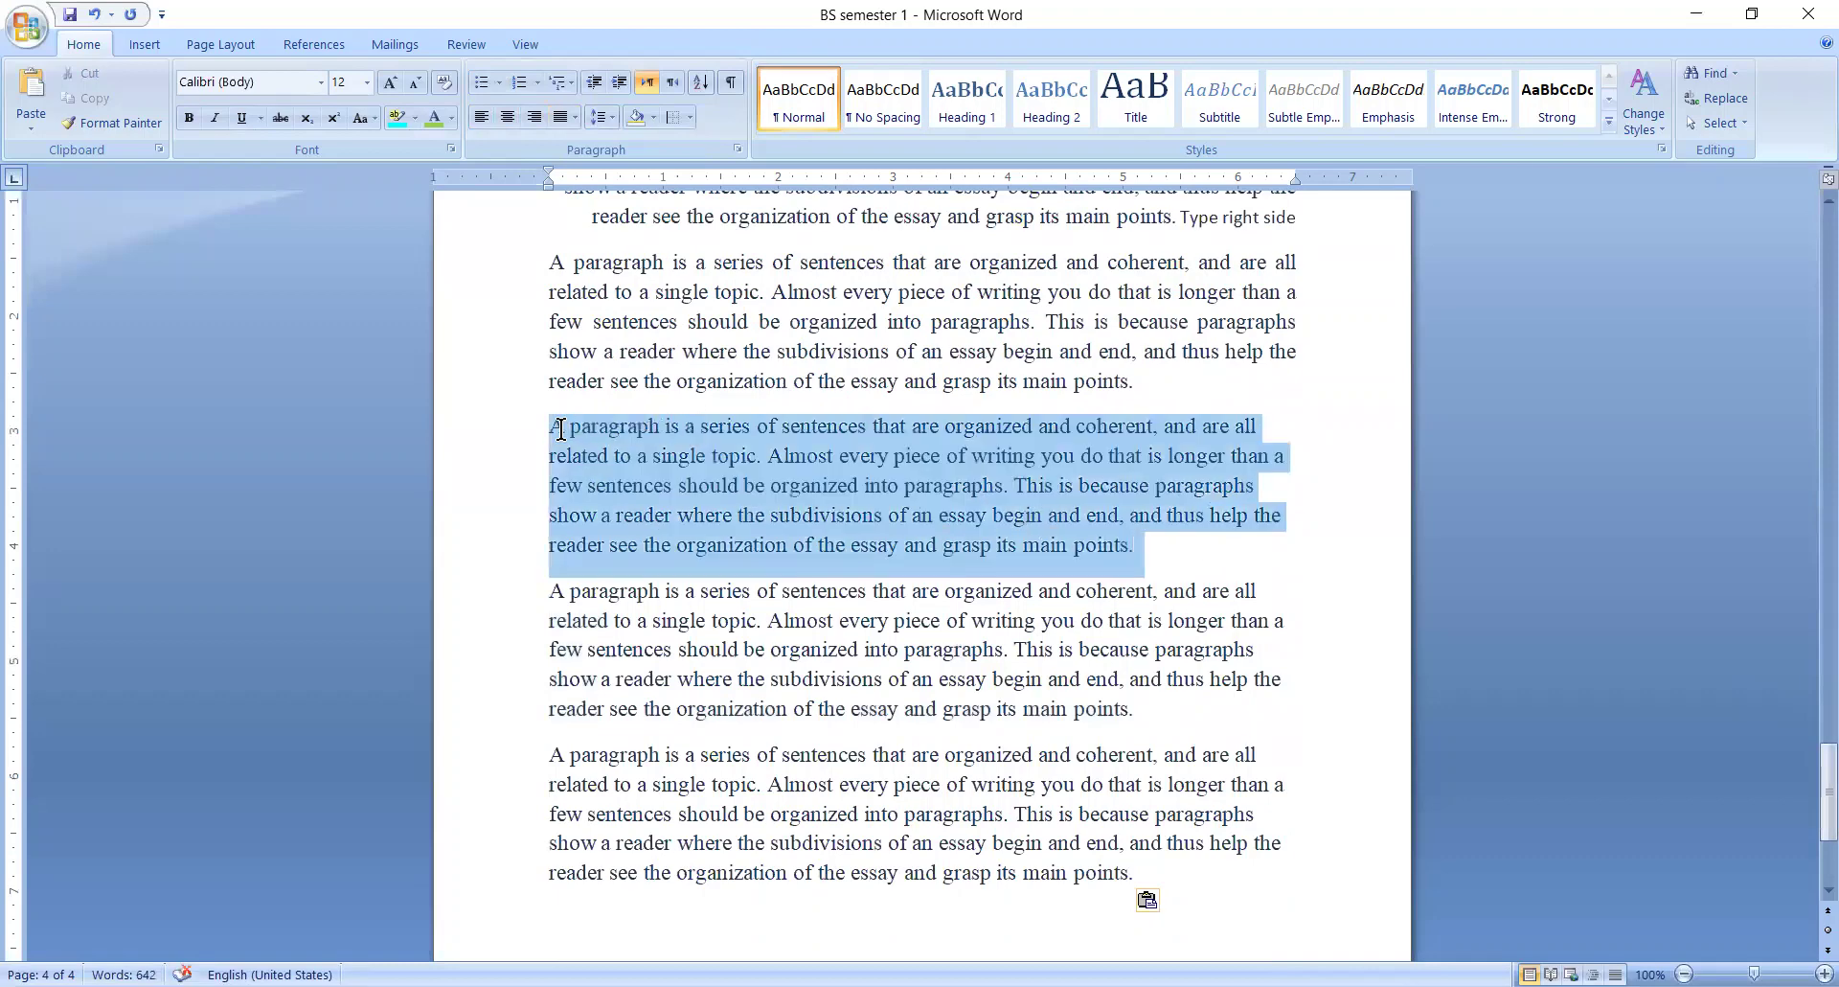
{"action": "left_click", "coordinate": [570, 113]}
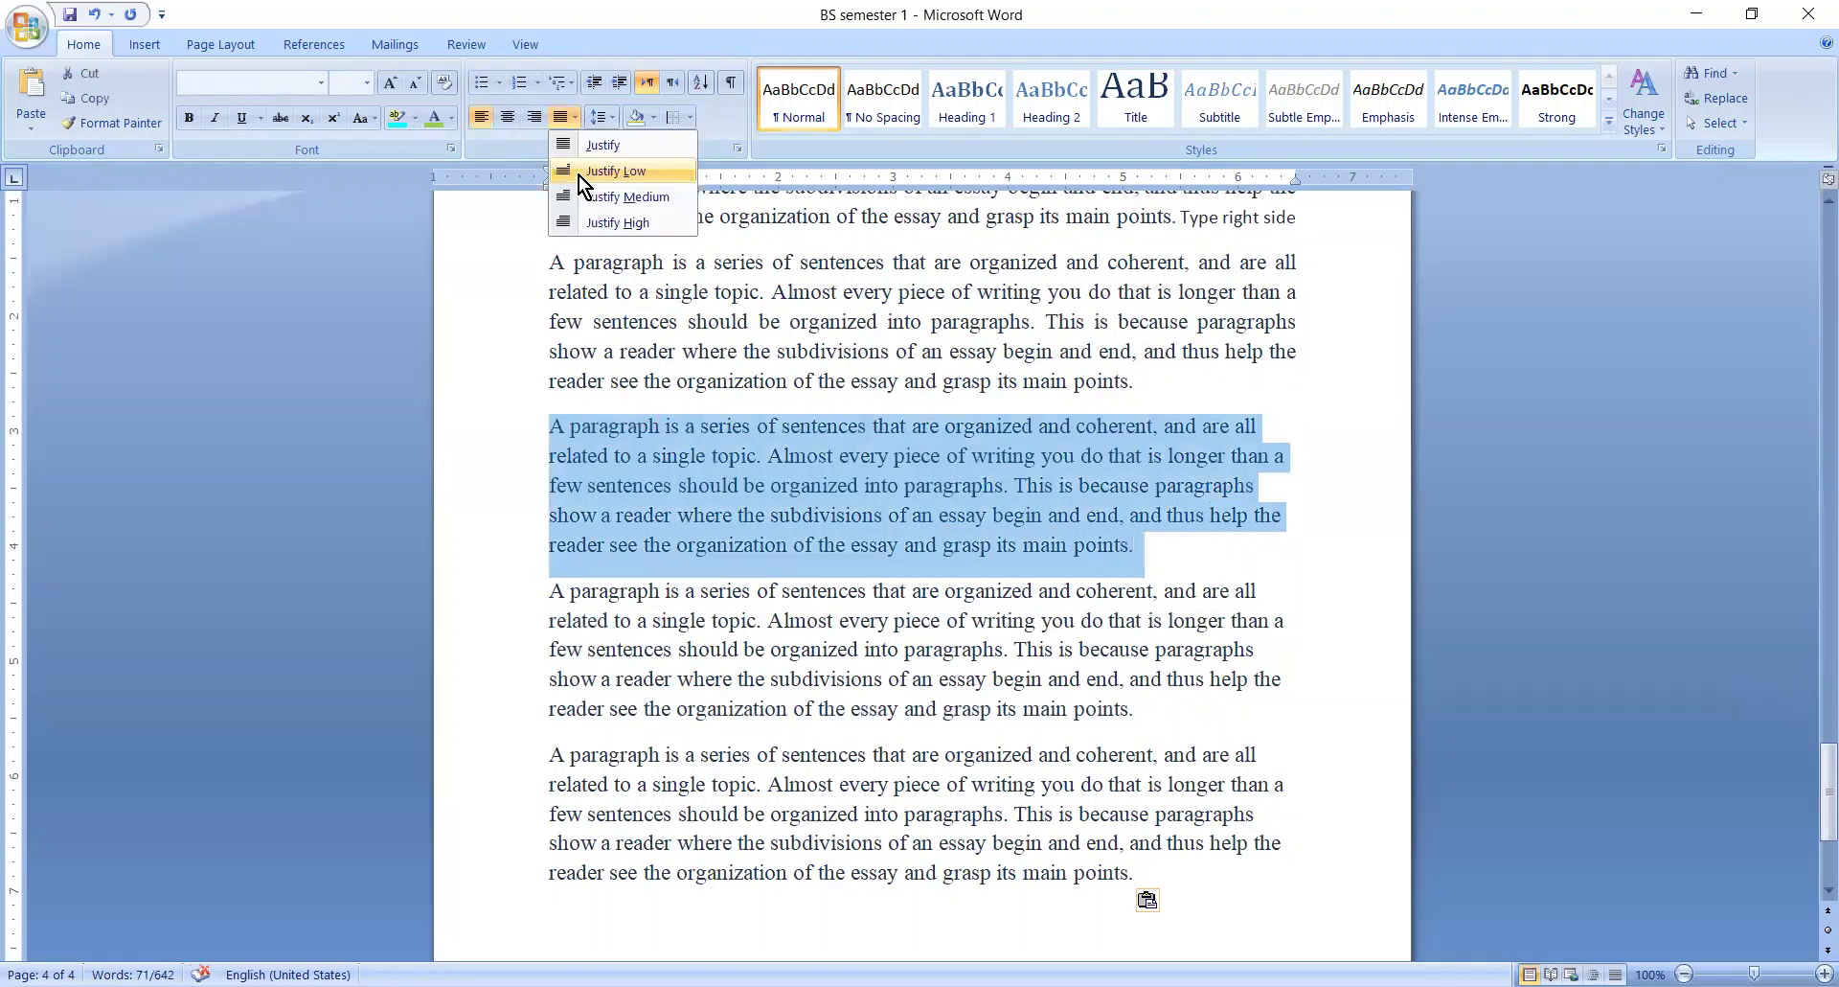
{"action": "left_click", "coordinate": [579, 176]}
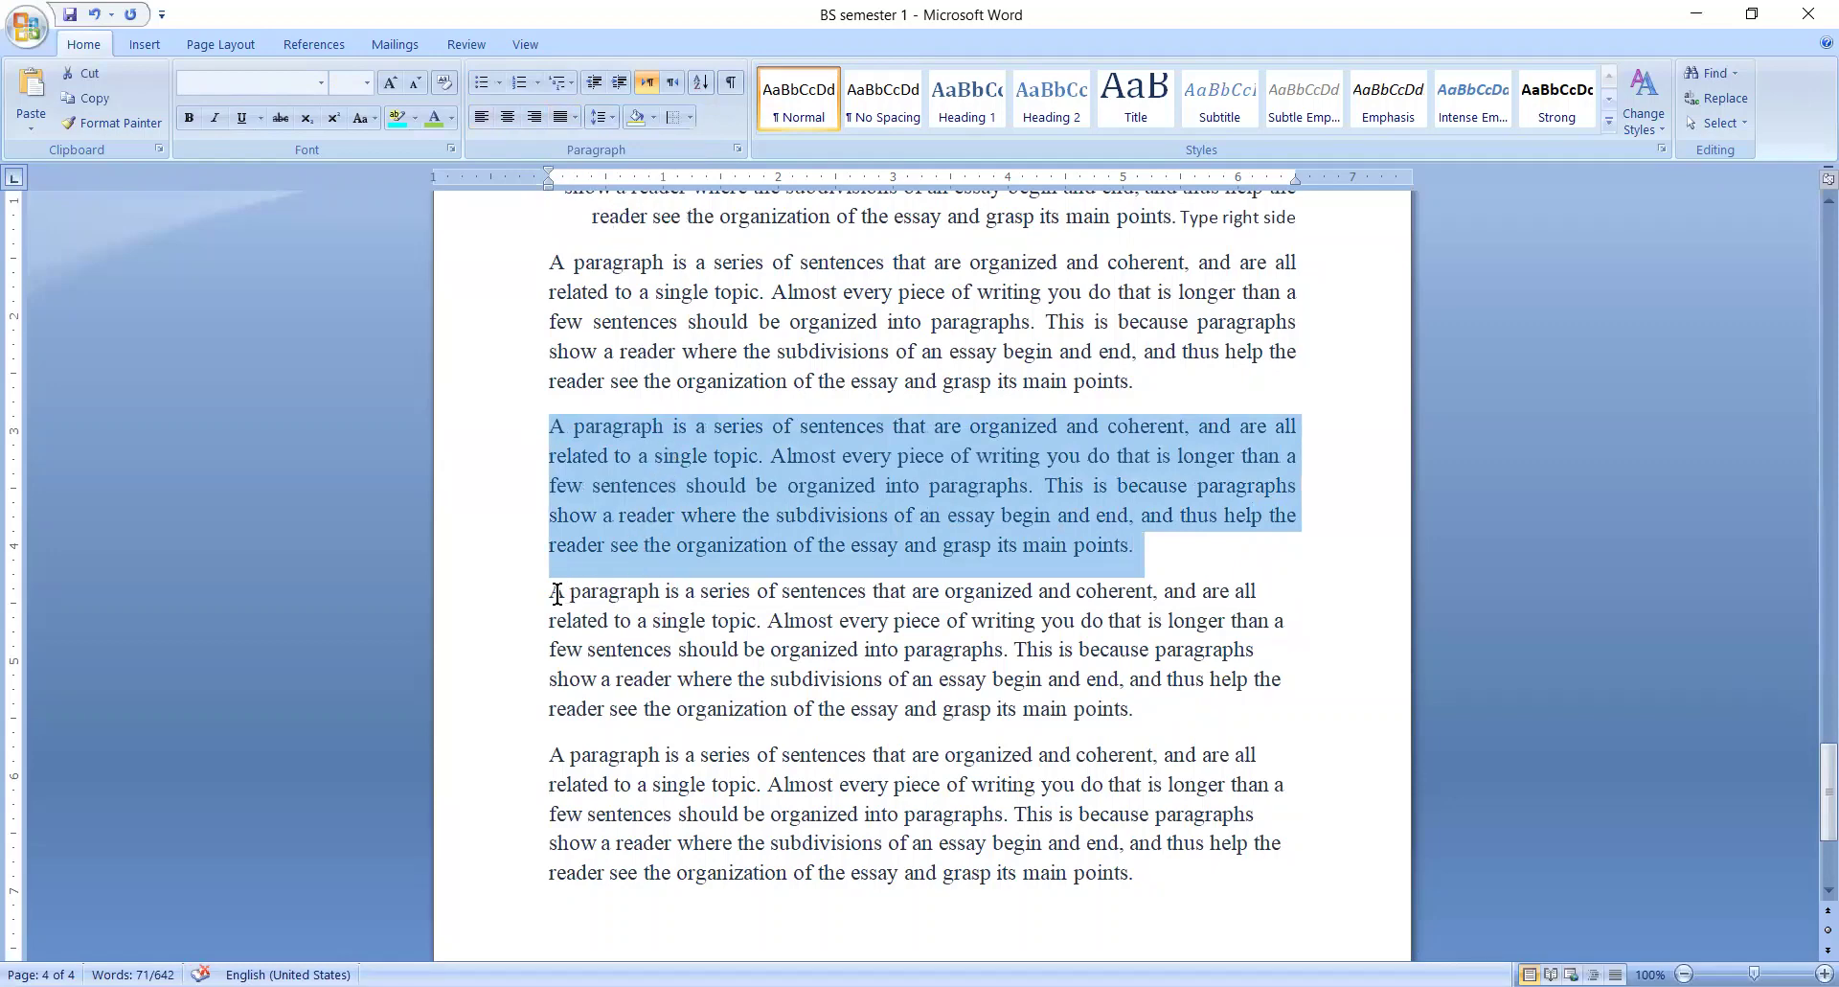
- Apply Justify Medium alignment to the second of the three pasted paragraphs
{"action": "left_click_drag", "start_coordinate": [552, 594], "coordinate": [1146, 709]}
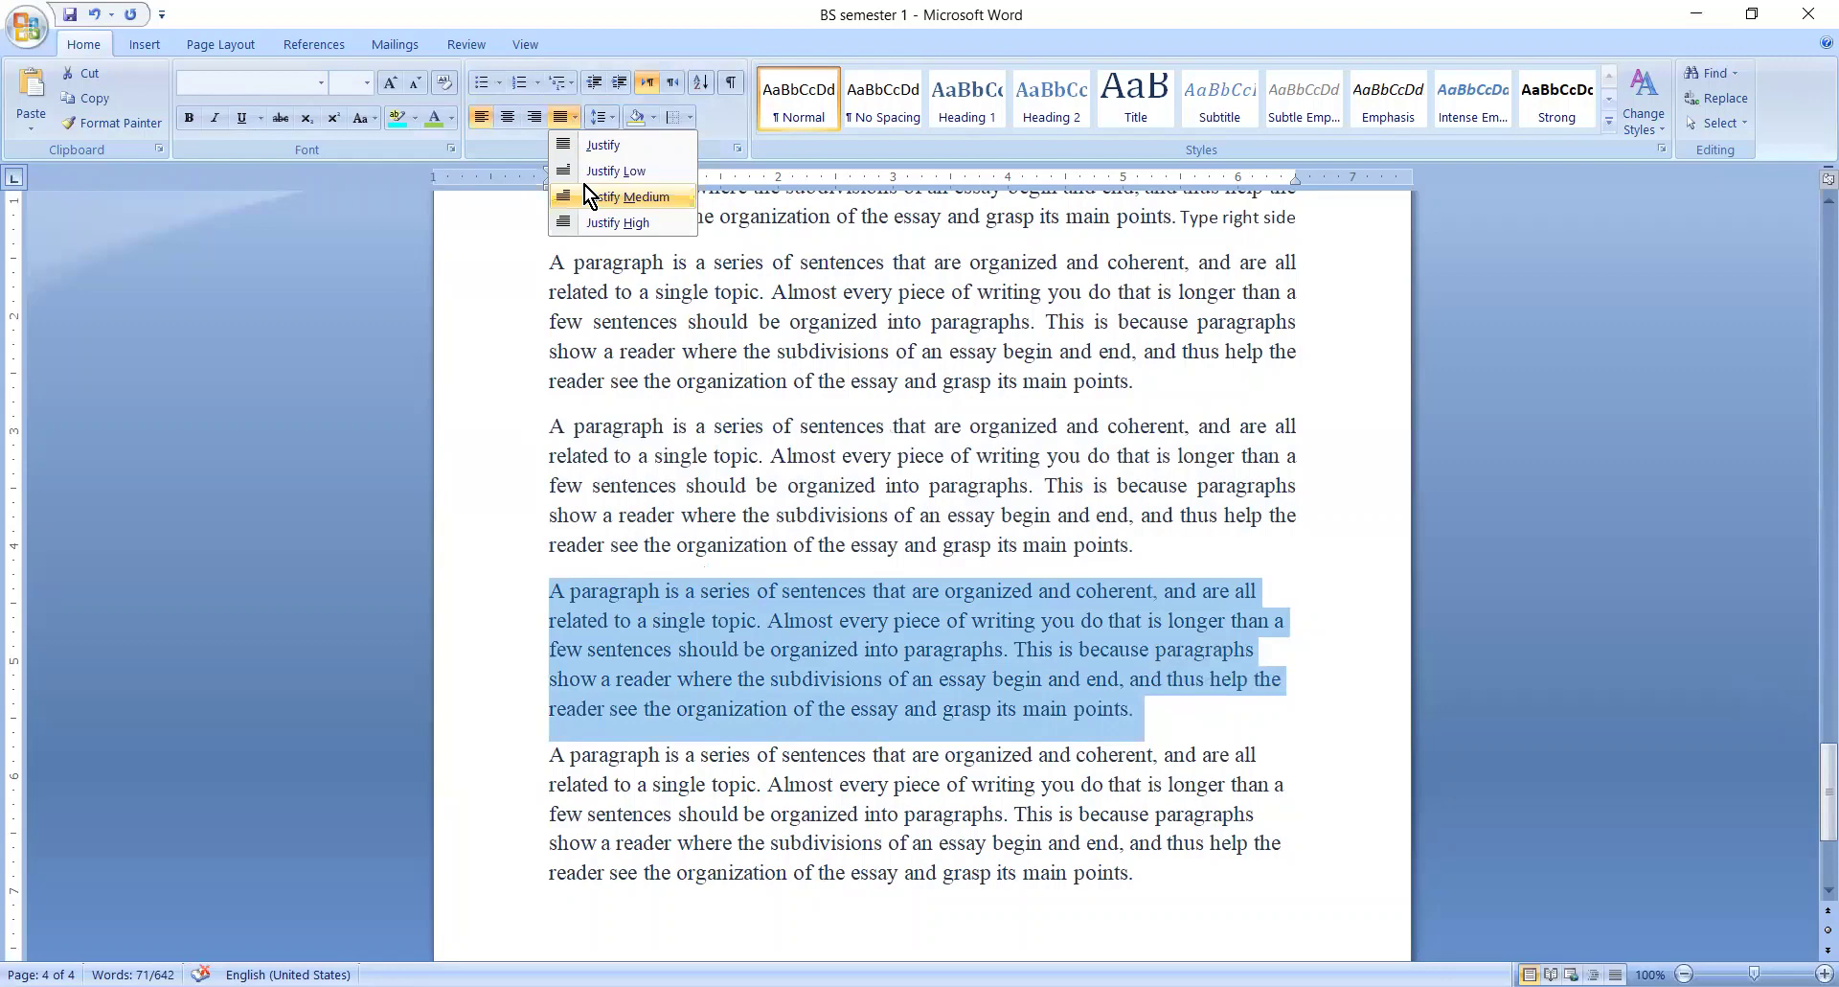
{"action": "left_click", "coordinate": [584, 187]}
{"action": "left_click", "coordinate": [911, 674]}
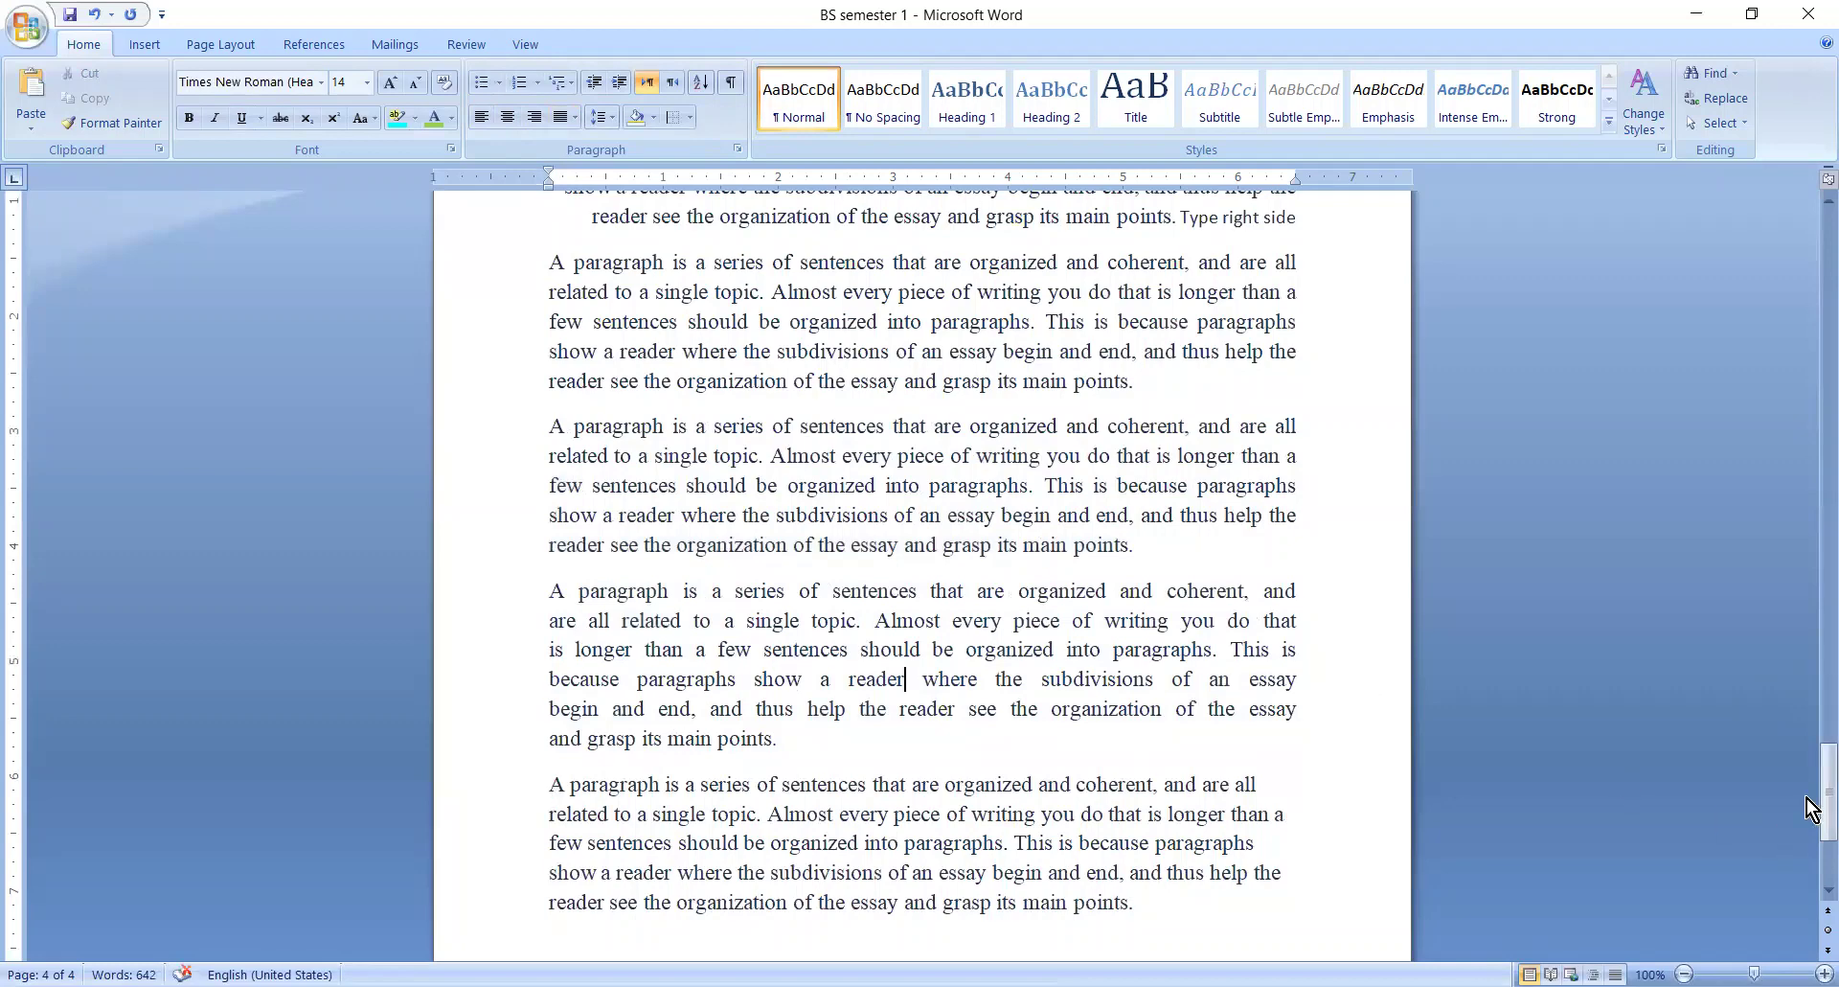
- Copy the last paragraph on the page to the clipboard and apply Justify High alignment to it
{"action": "left_click_drag", "start_coordinate": [1823, 801], "coordinate": [1815, 818]}
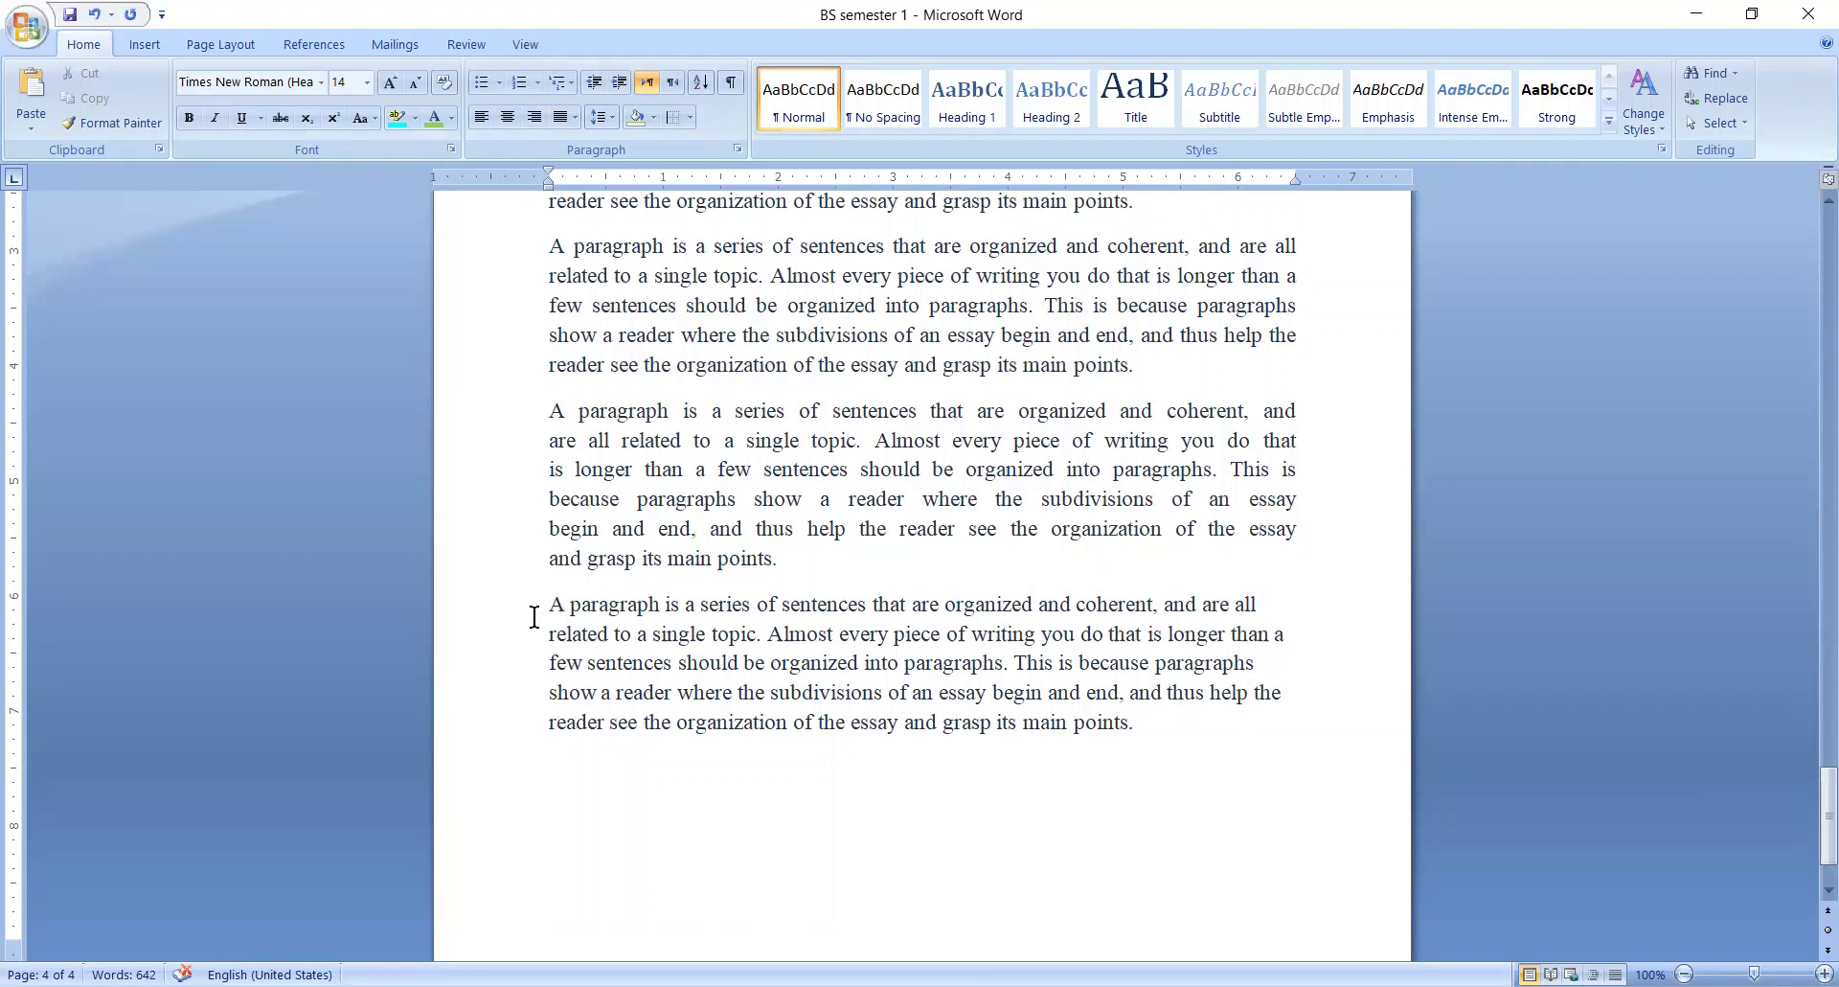
{"action": "left_click_drag", "start_coordinate": [549, 604], "coordinate": [1142, 732]}
{"action": "key", "text": "ctrl+c"}
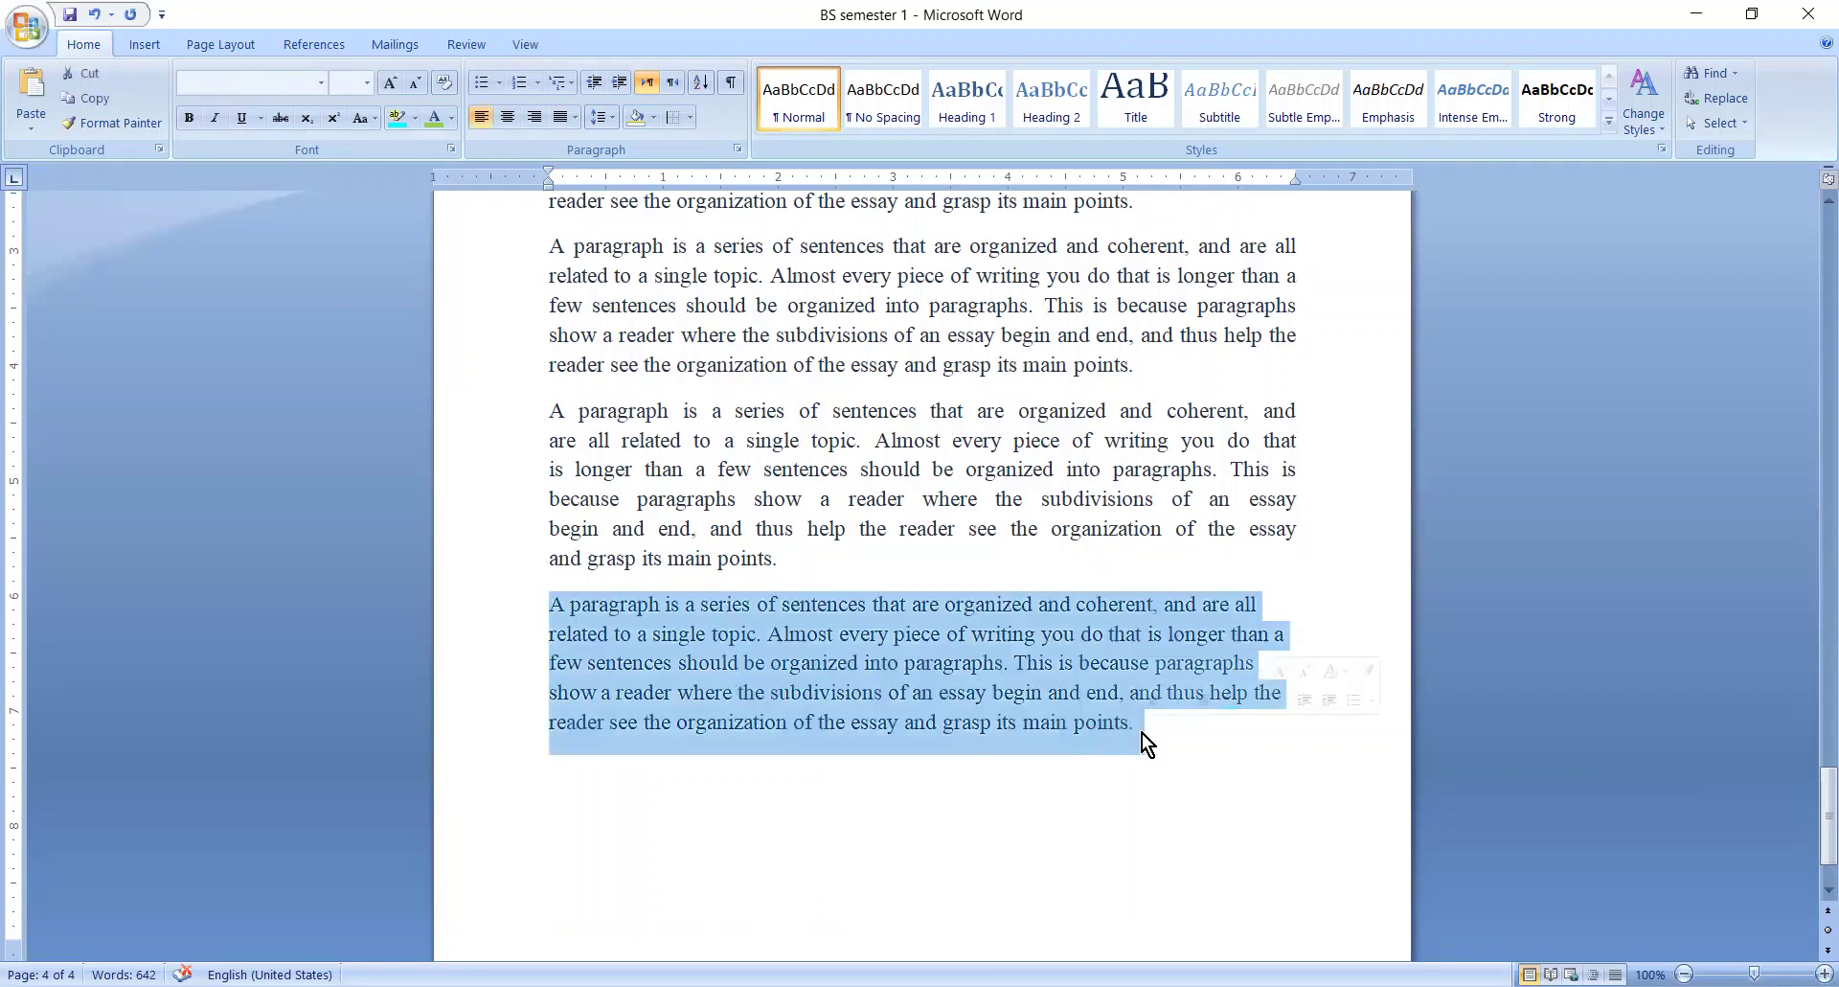
{"action": "left_click", "coordinate": [573, 117]}
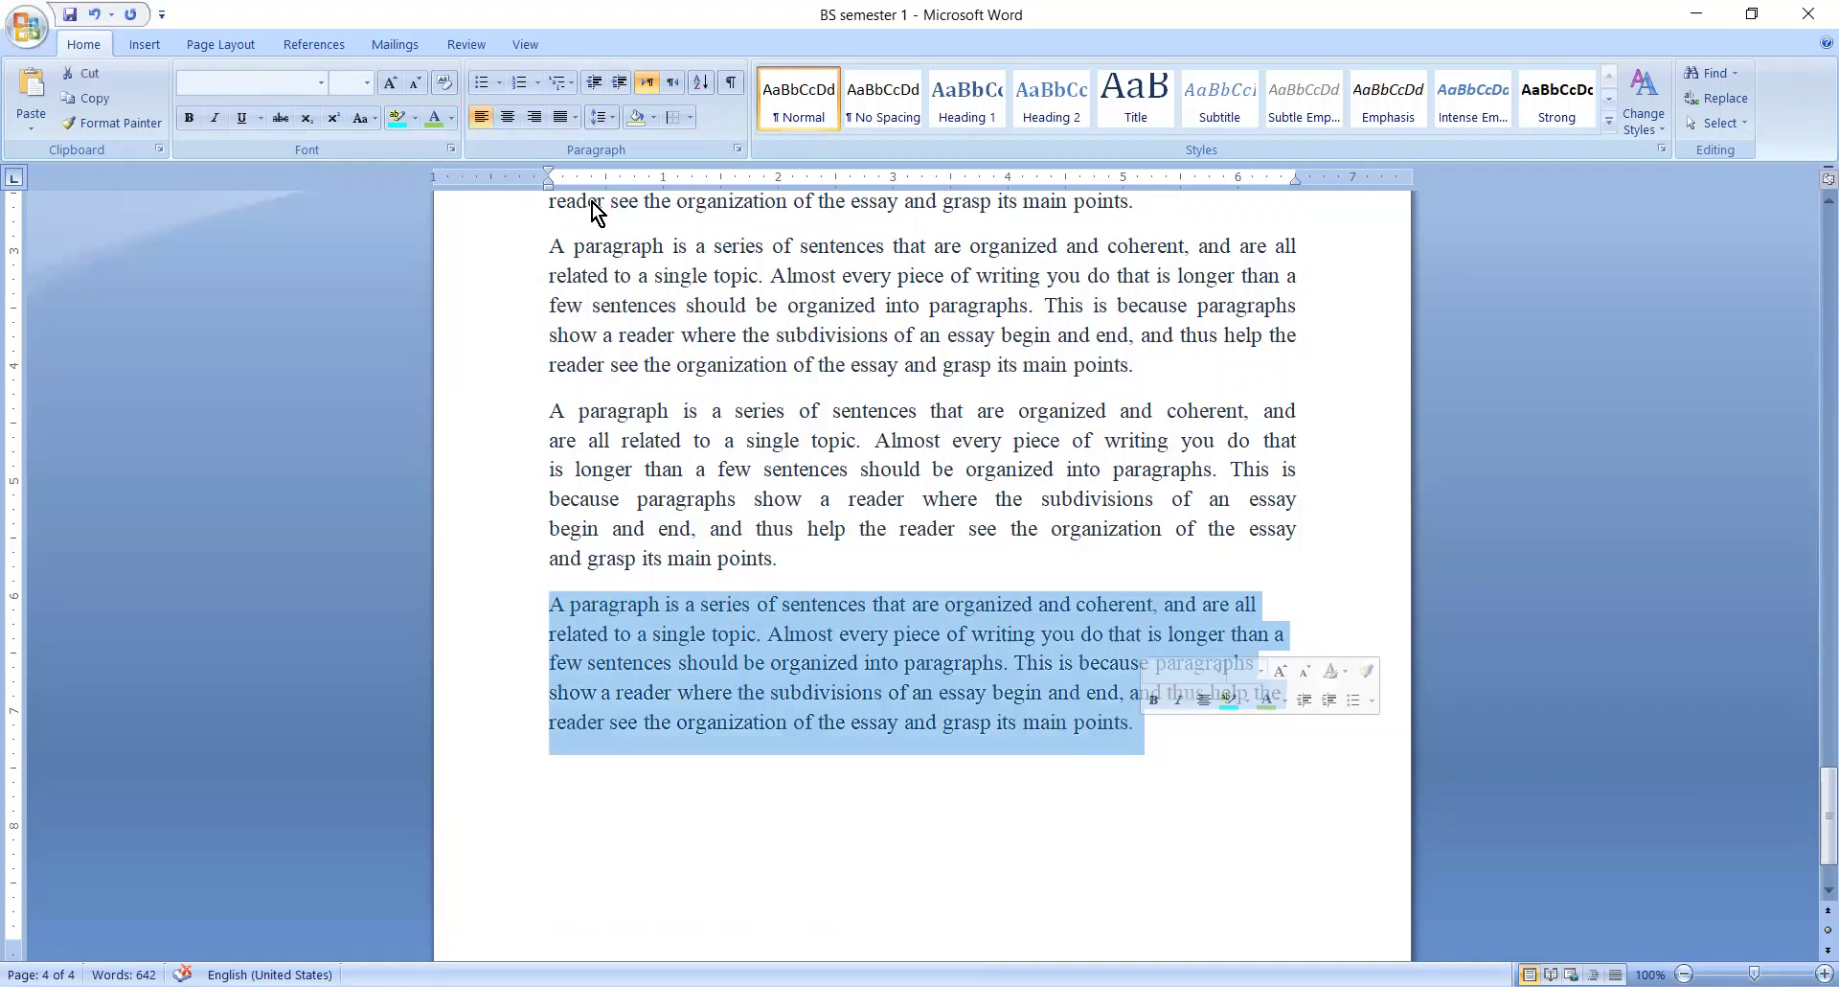
{"action": "left_click", "coordinate": [593, 221]}
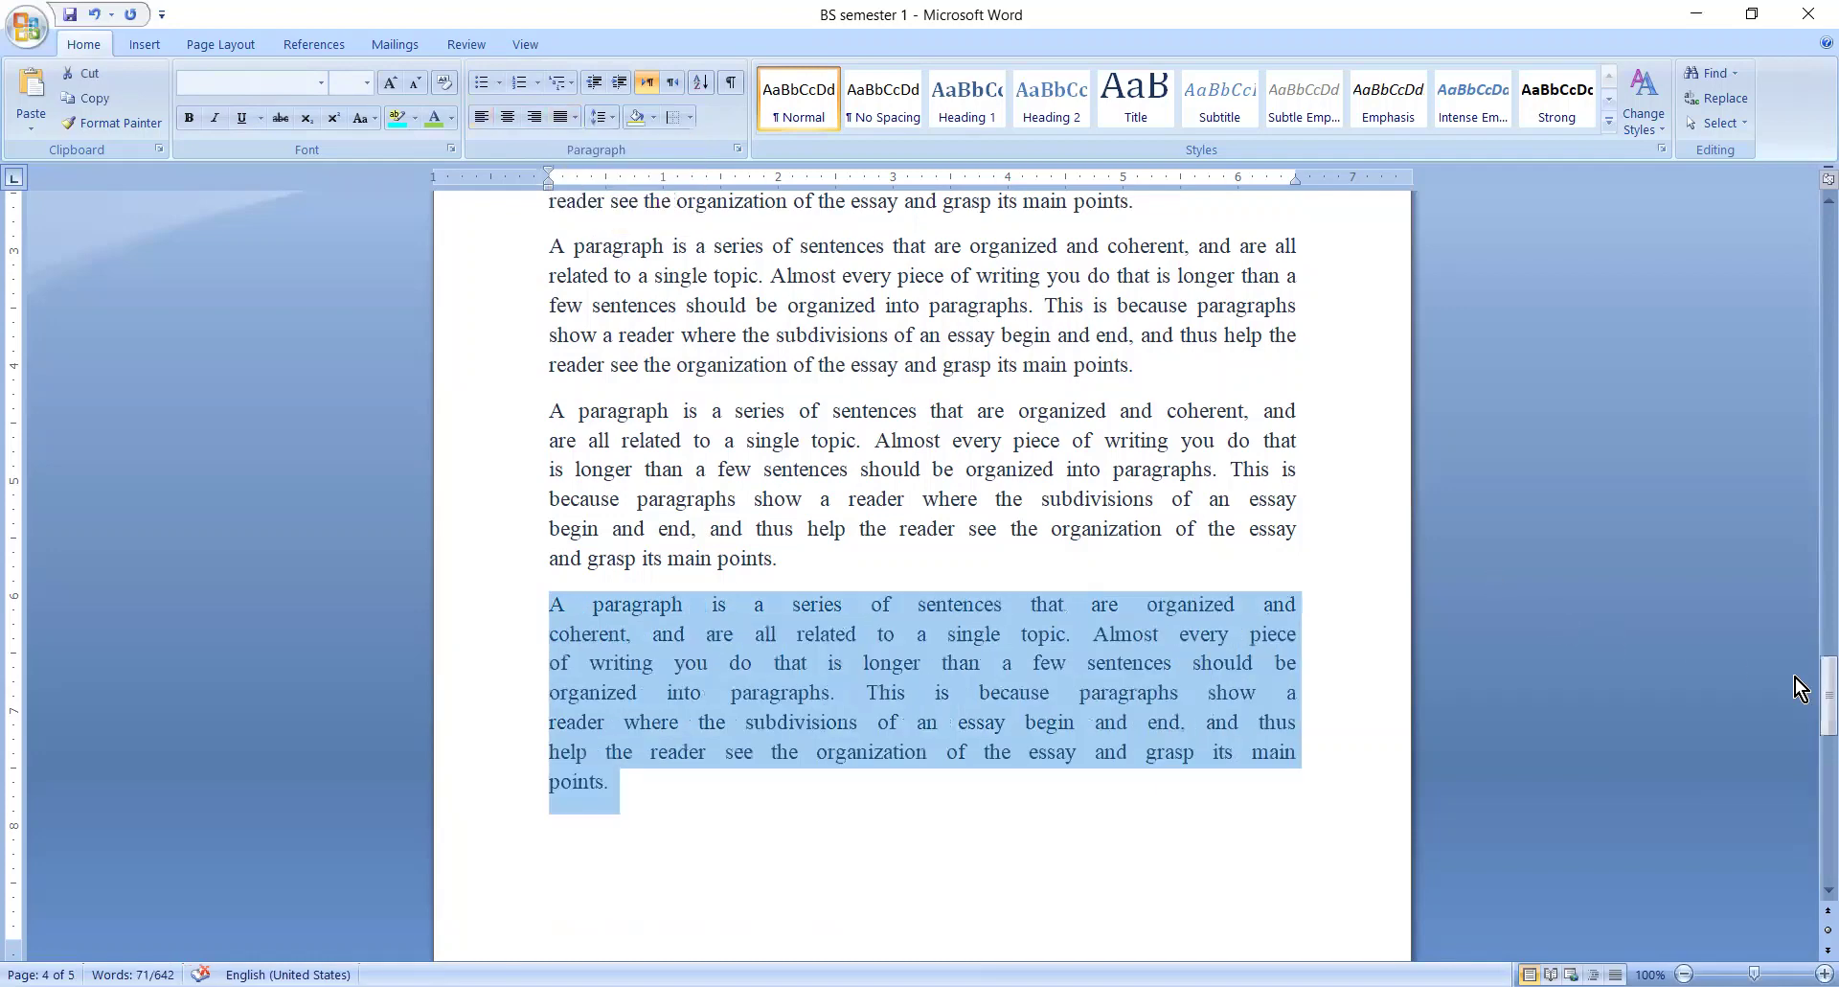
- Add a blank line below the Justify High paragraph and paste the copied paragraph beneath it
{"action": "left_click_drag", "start_coordinate": [1815, 700], "coordinate": [1816, 718]}
{"action": "left_click", "coordinate": [946, 647]}
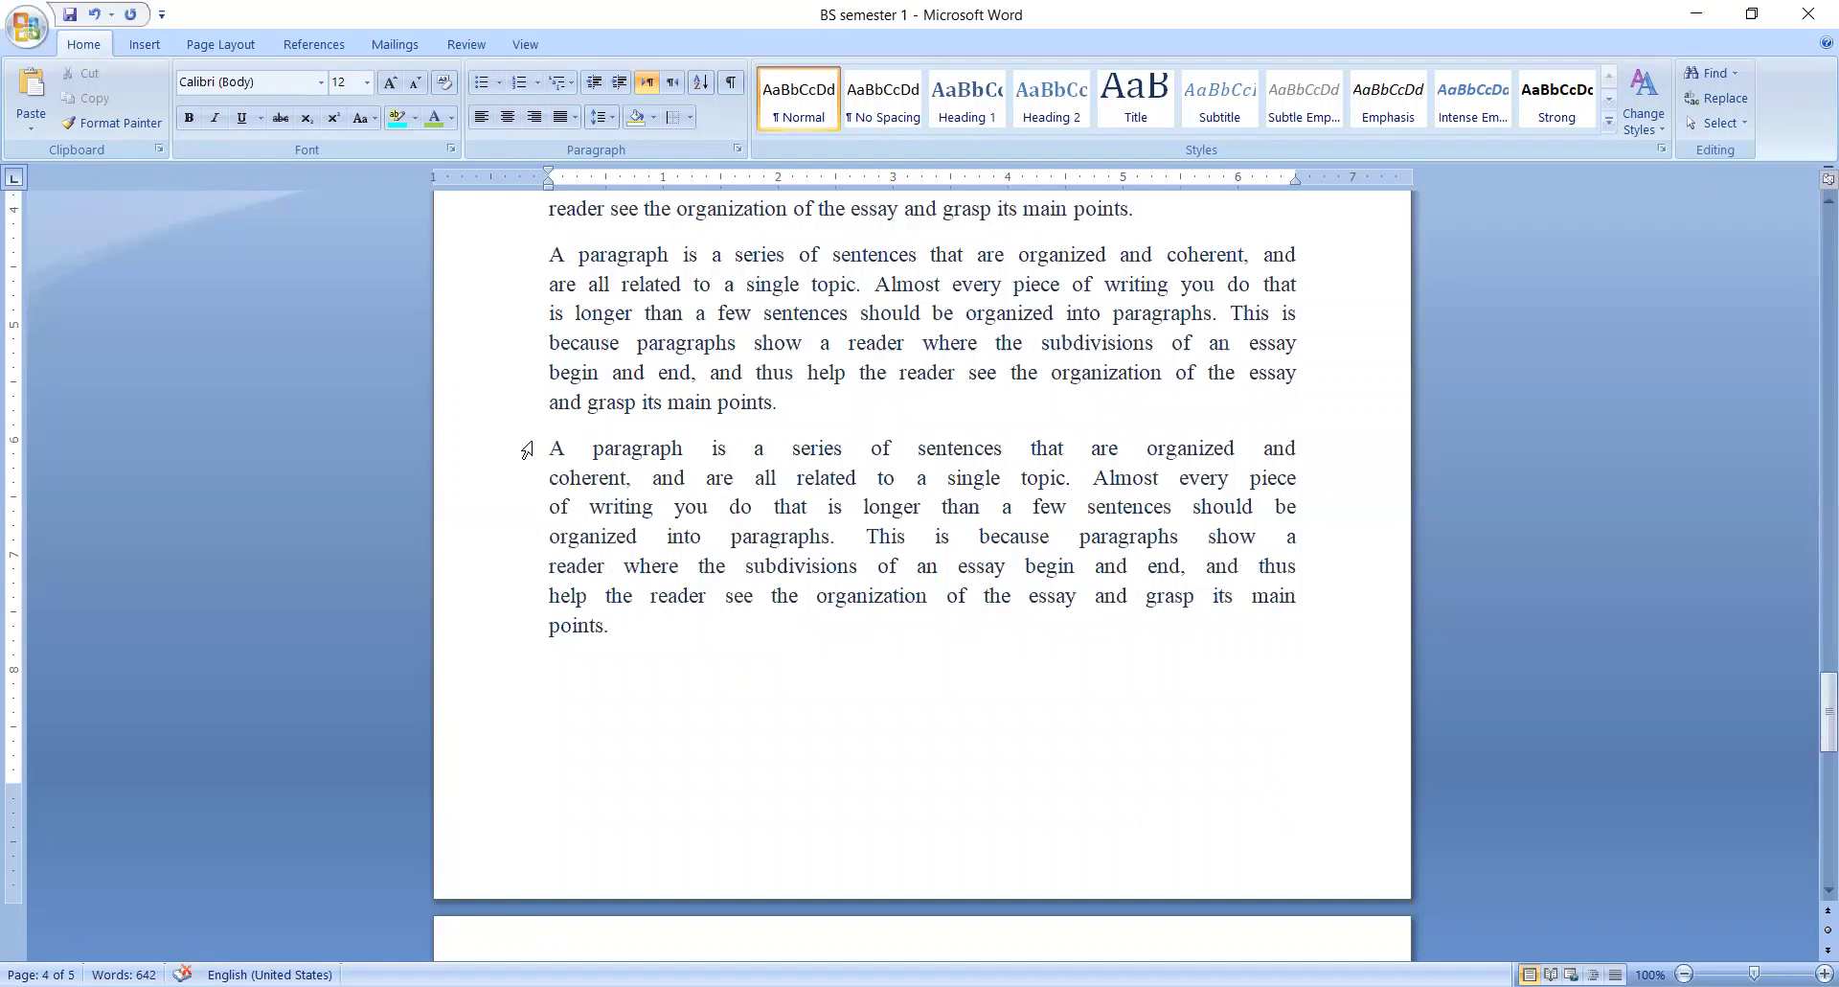
{"action": "key", "text": "Return"}
{"action": "left_click", "coordinate": [603, 116]}
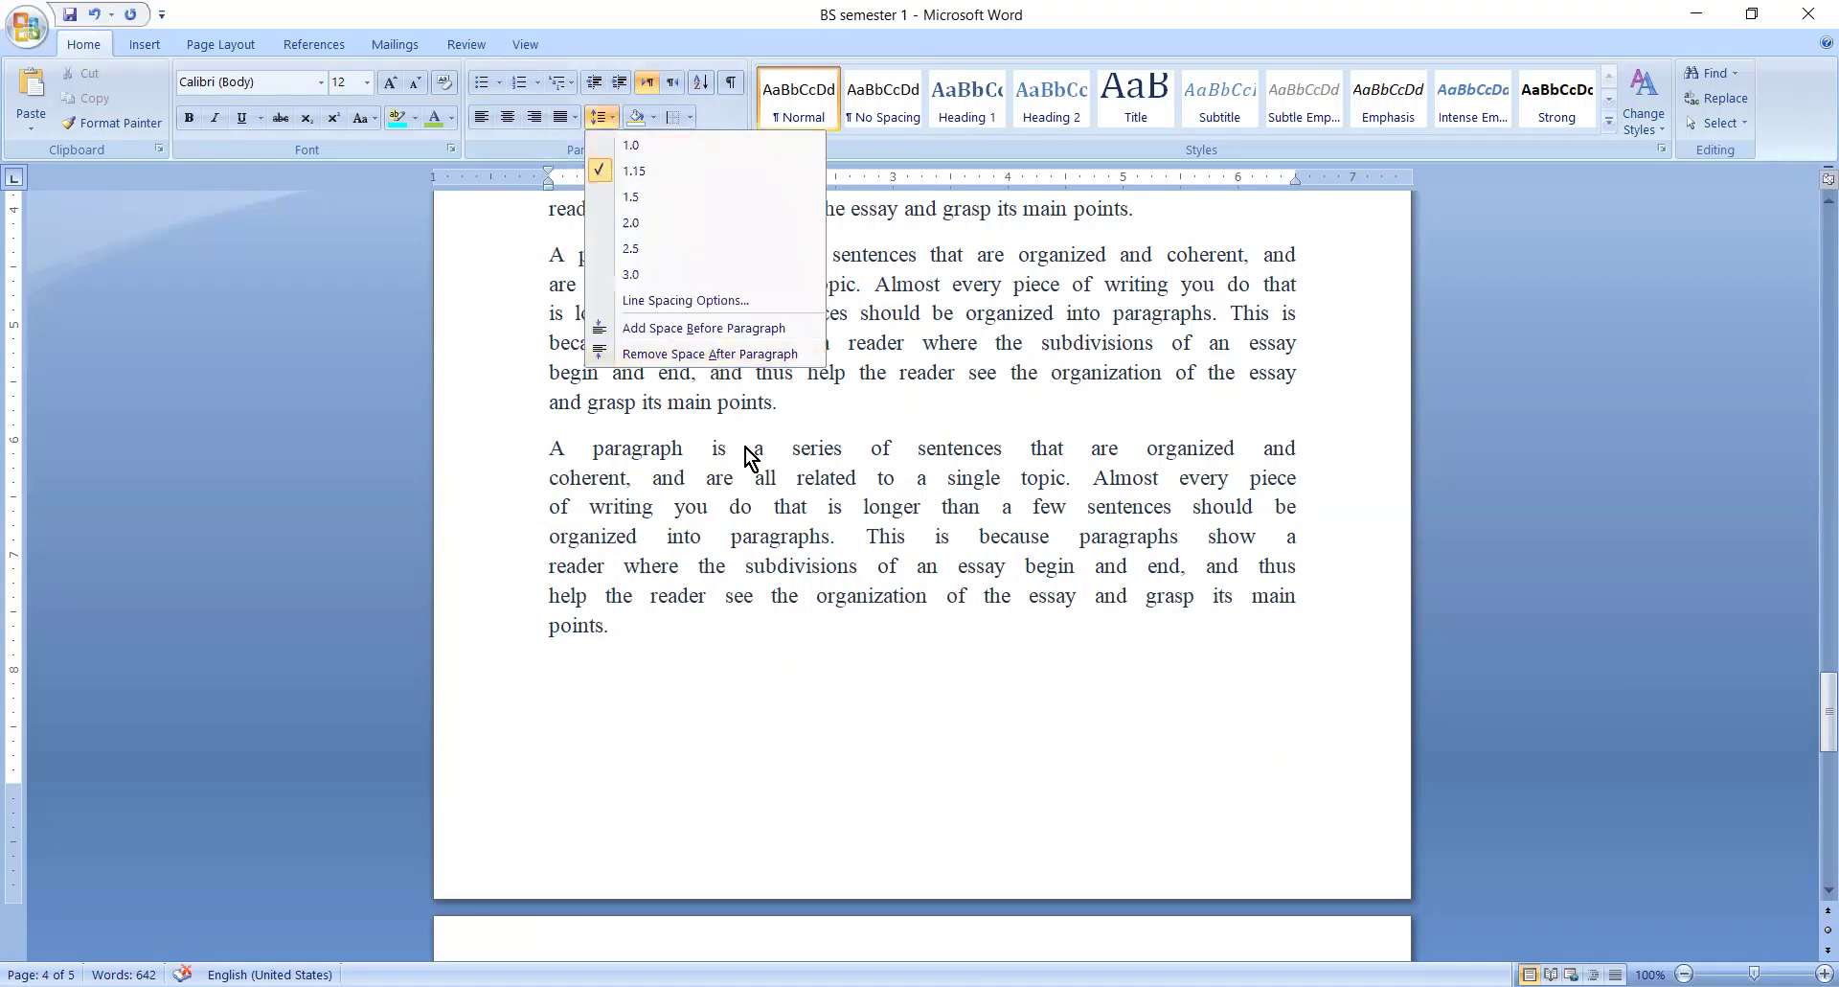
{"action": "left_click", "coordinate": [720, 483]}
{"action": "left_click", "coordinate": [551, 450]}
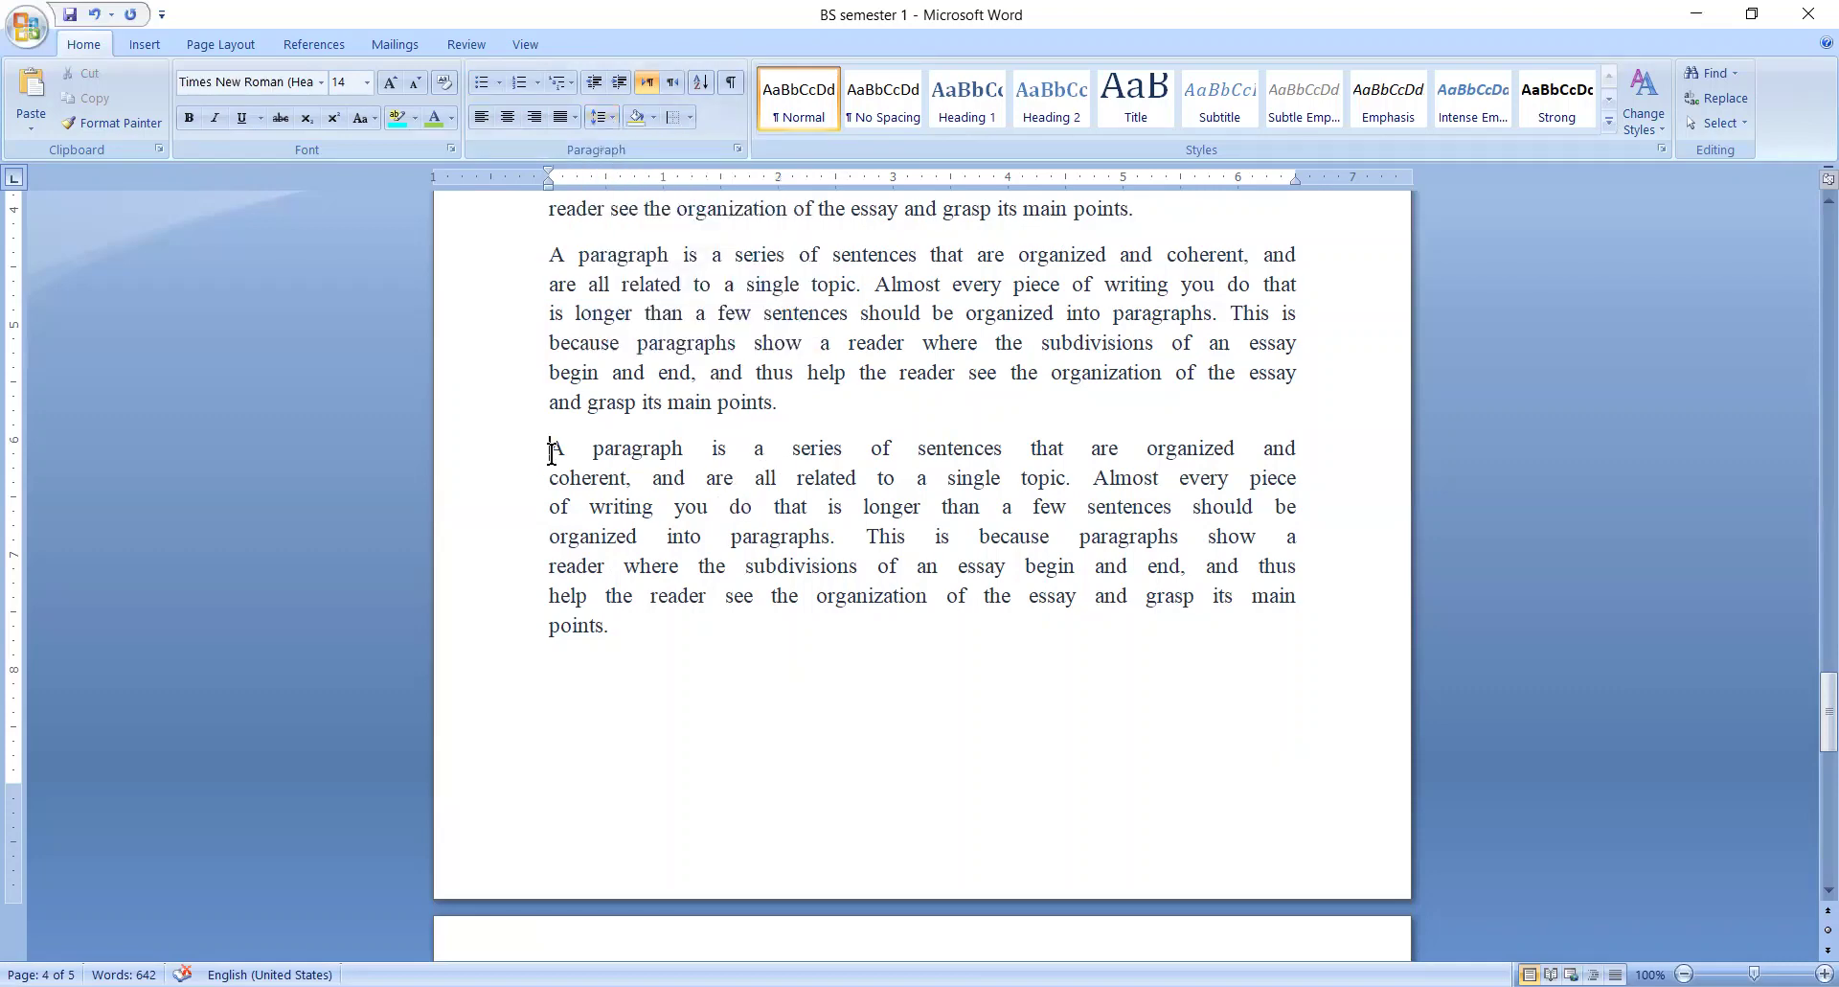
{"action": "left_click", "coordinate": [629, 707]}
{"action": "key", "text": "ctrl+v"}
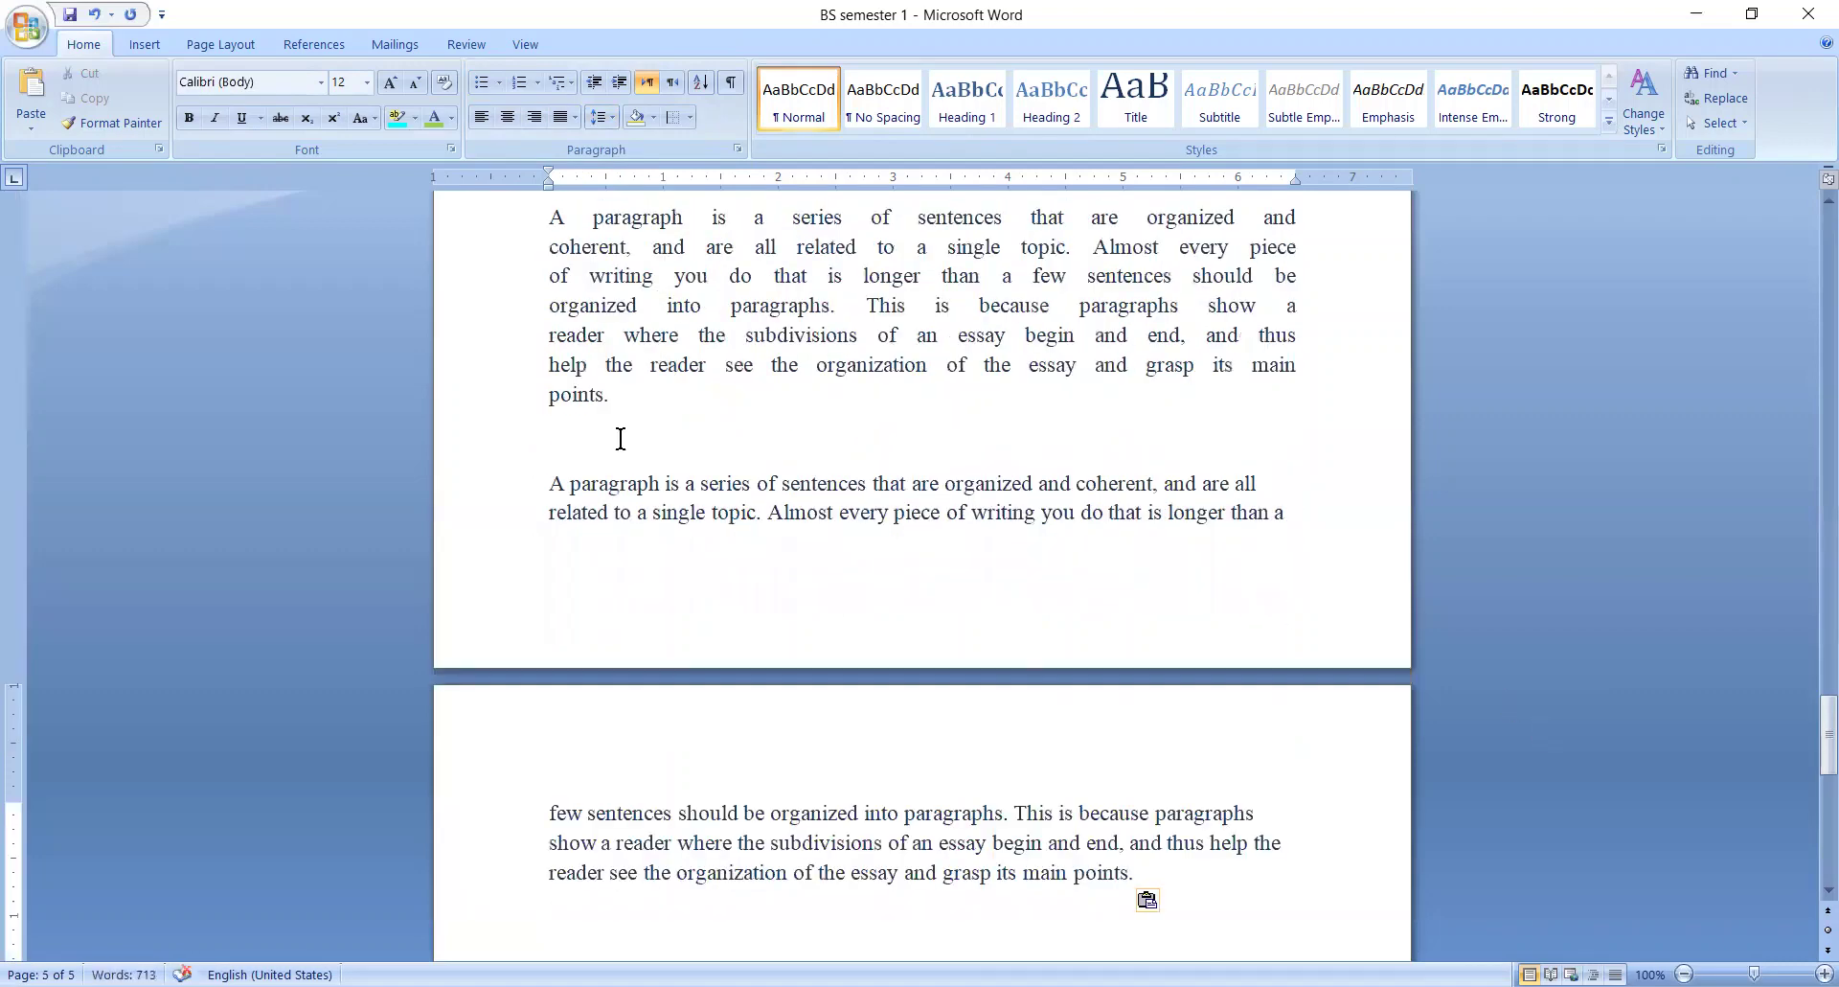
- Insert two more blank lines above the pasted paragraph to push all of it onto the following page
{"action": "left_click", "coordinate": [621, 439]}
{"action": "key", "text": "Return"}
{"action": "key", "text": "Return"}
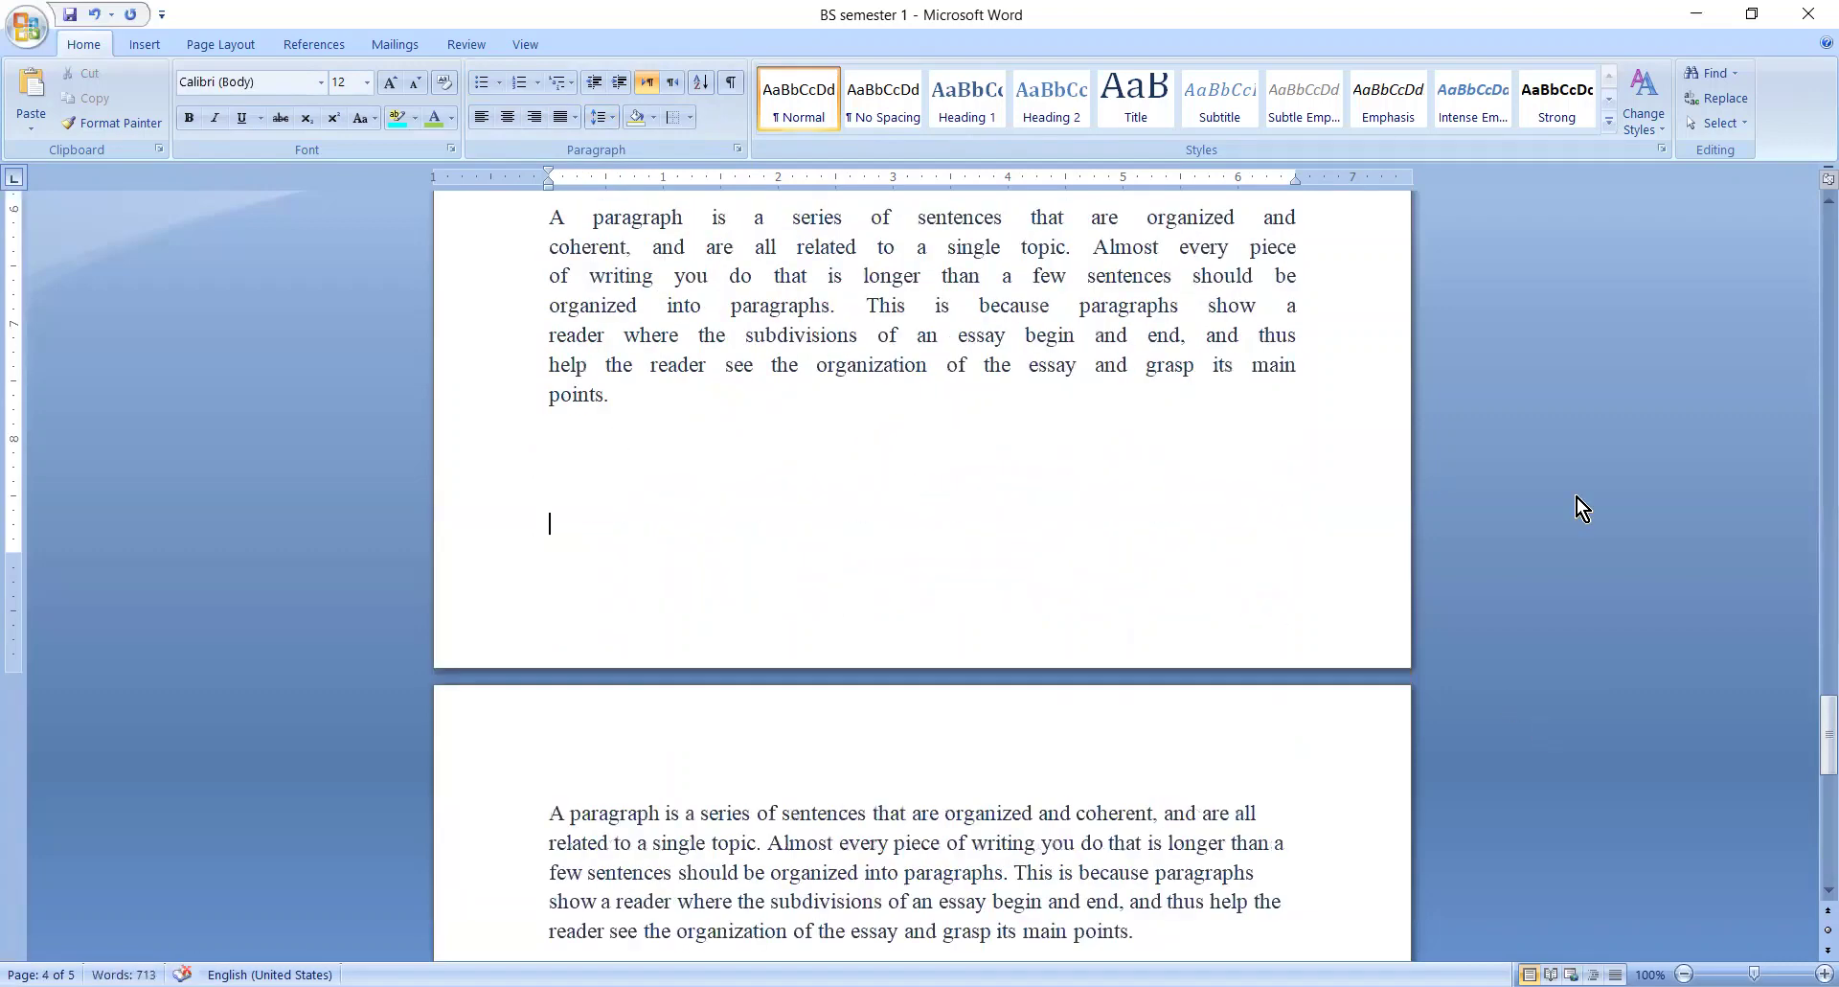
- Try 1.0 line spacing on the whole paragraph on the last page and set its line spacing to 2.0
{"action": "left_click_drag", "start_coordinate": [1815, 752], "coordinate": [1817, 793]}
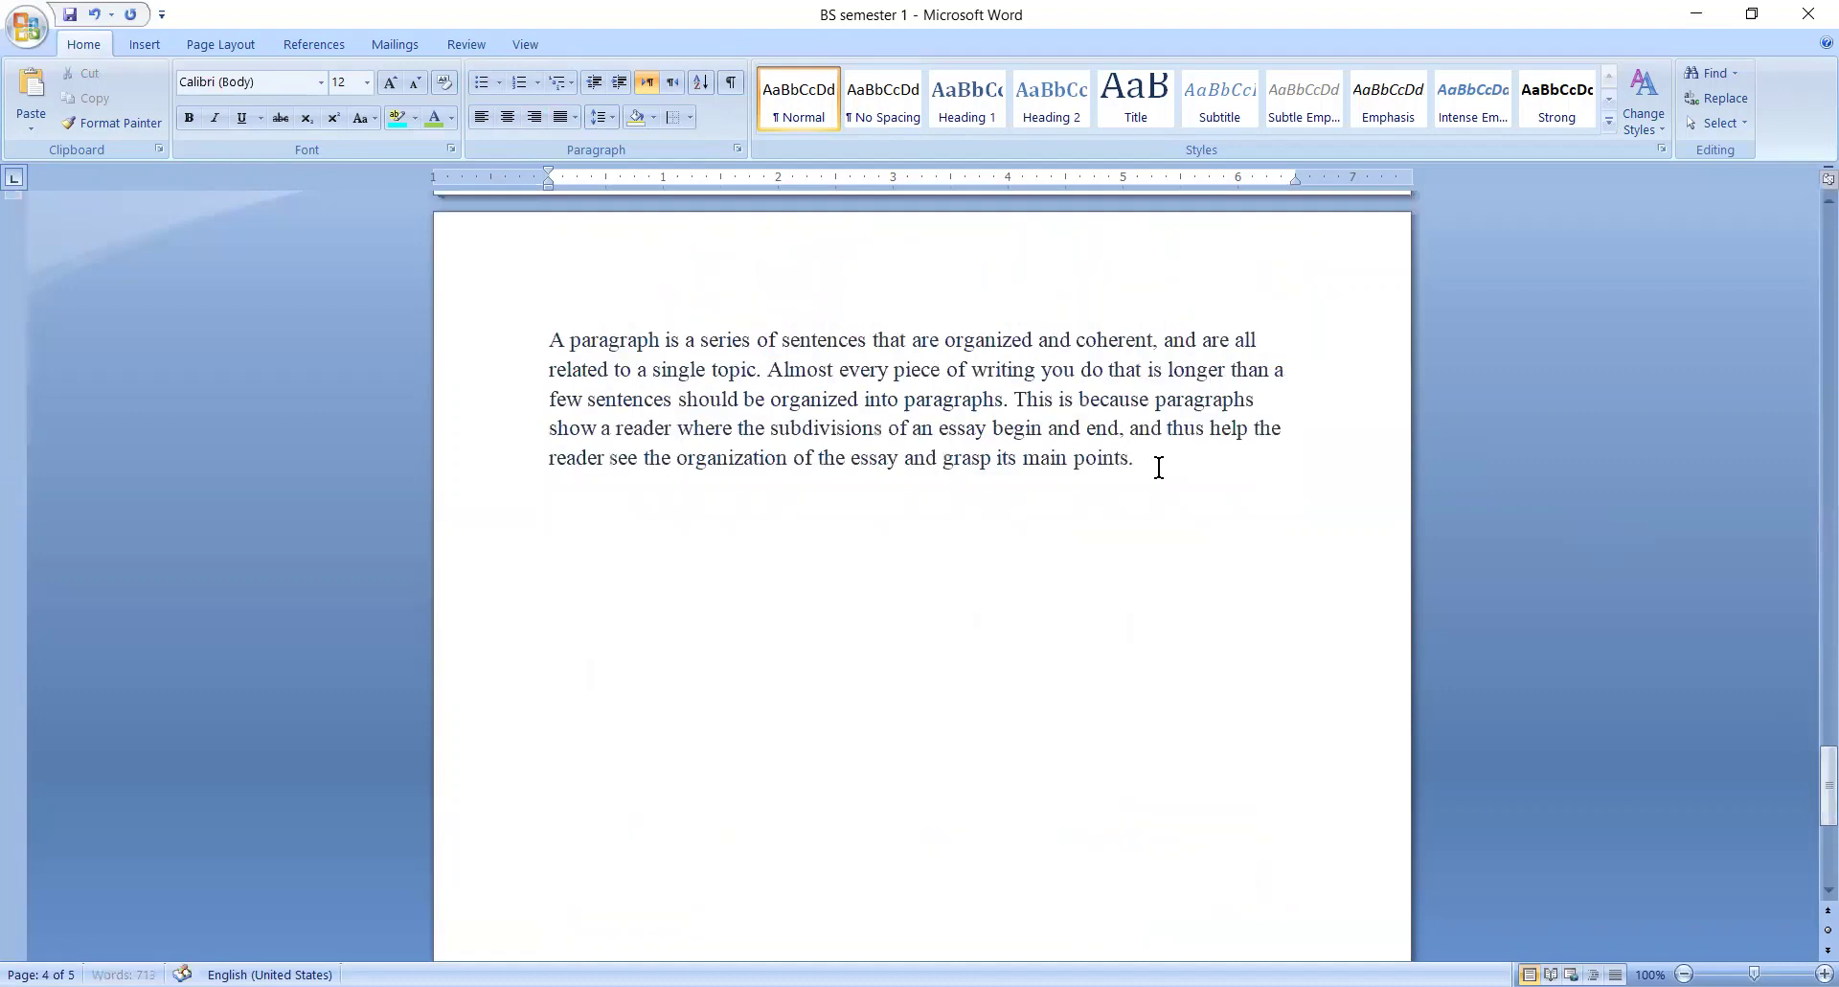
{"action": "left_click_drag", "start_coordinate": [1155, 467], "coordinate": [560, 326]}
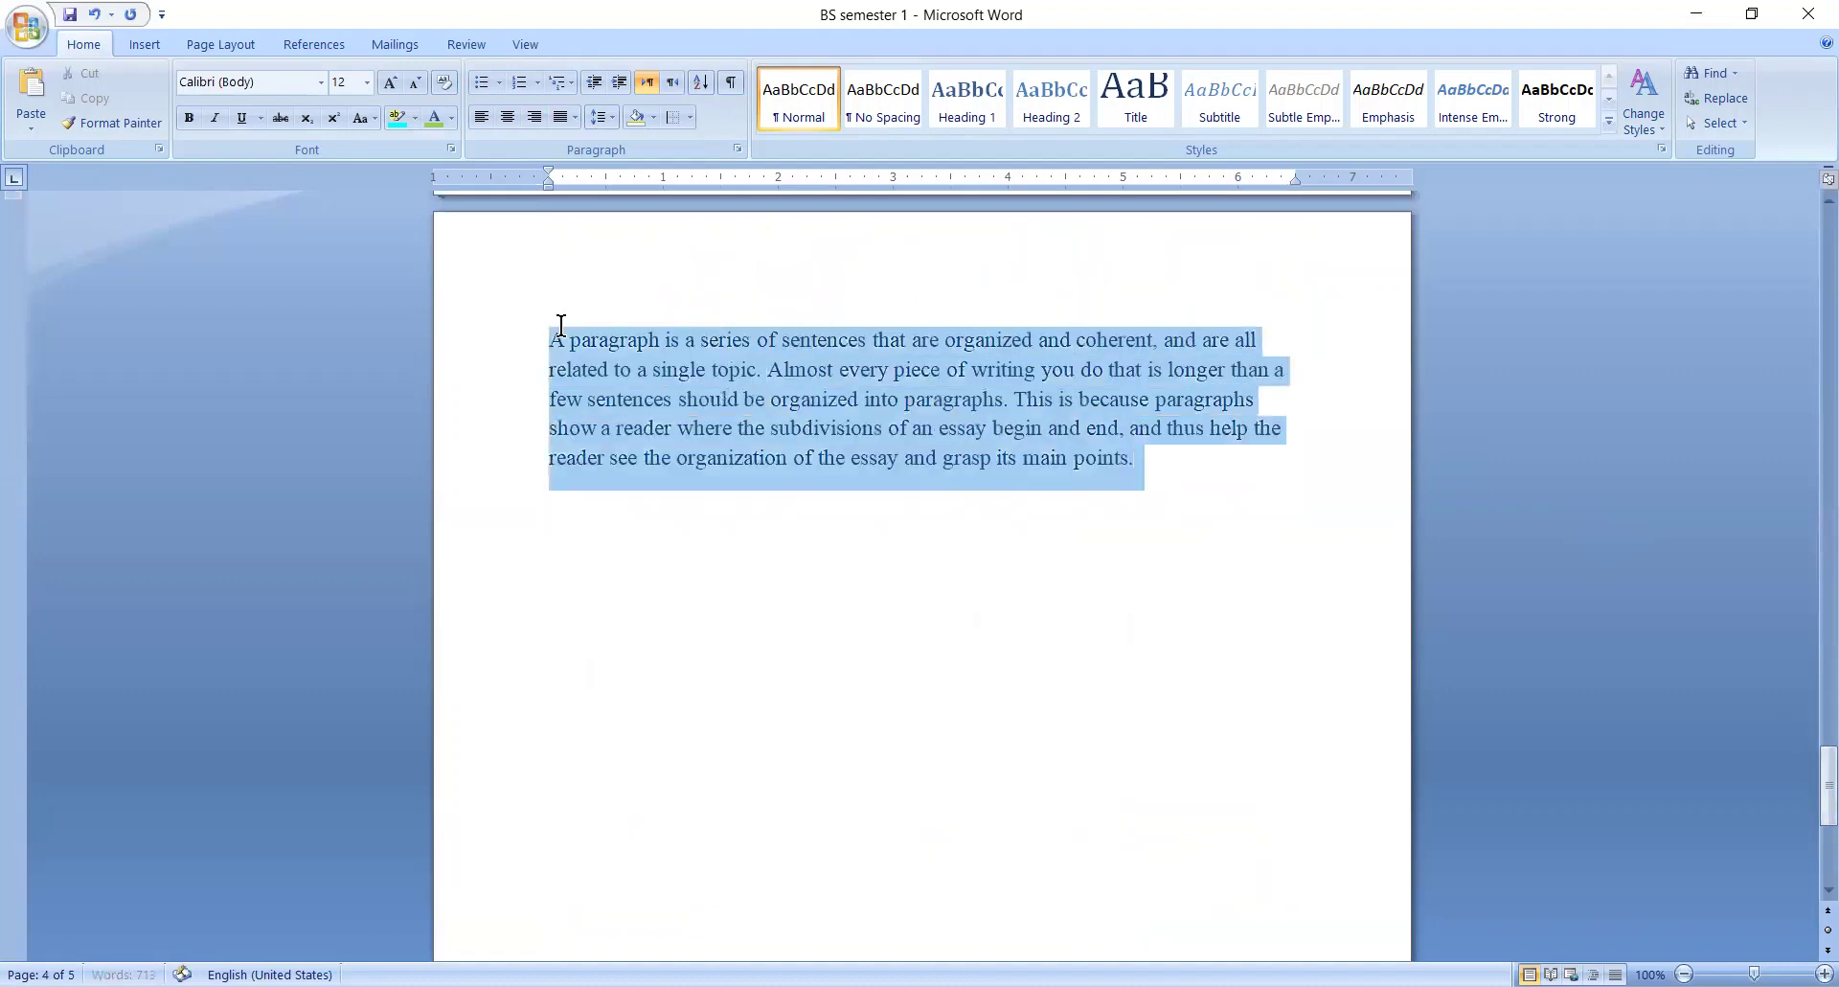
{"action": "left_click", "coordinate": [609, 122]}
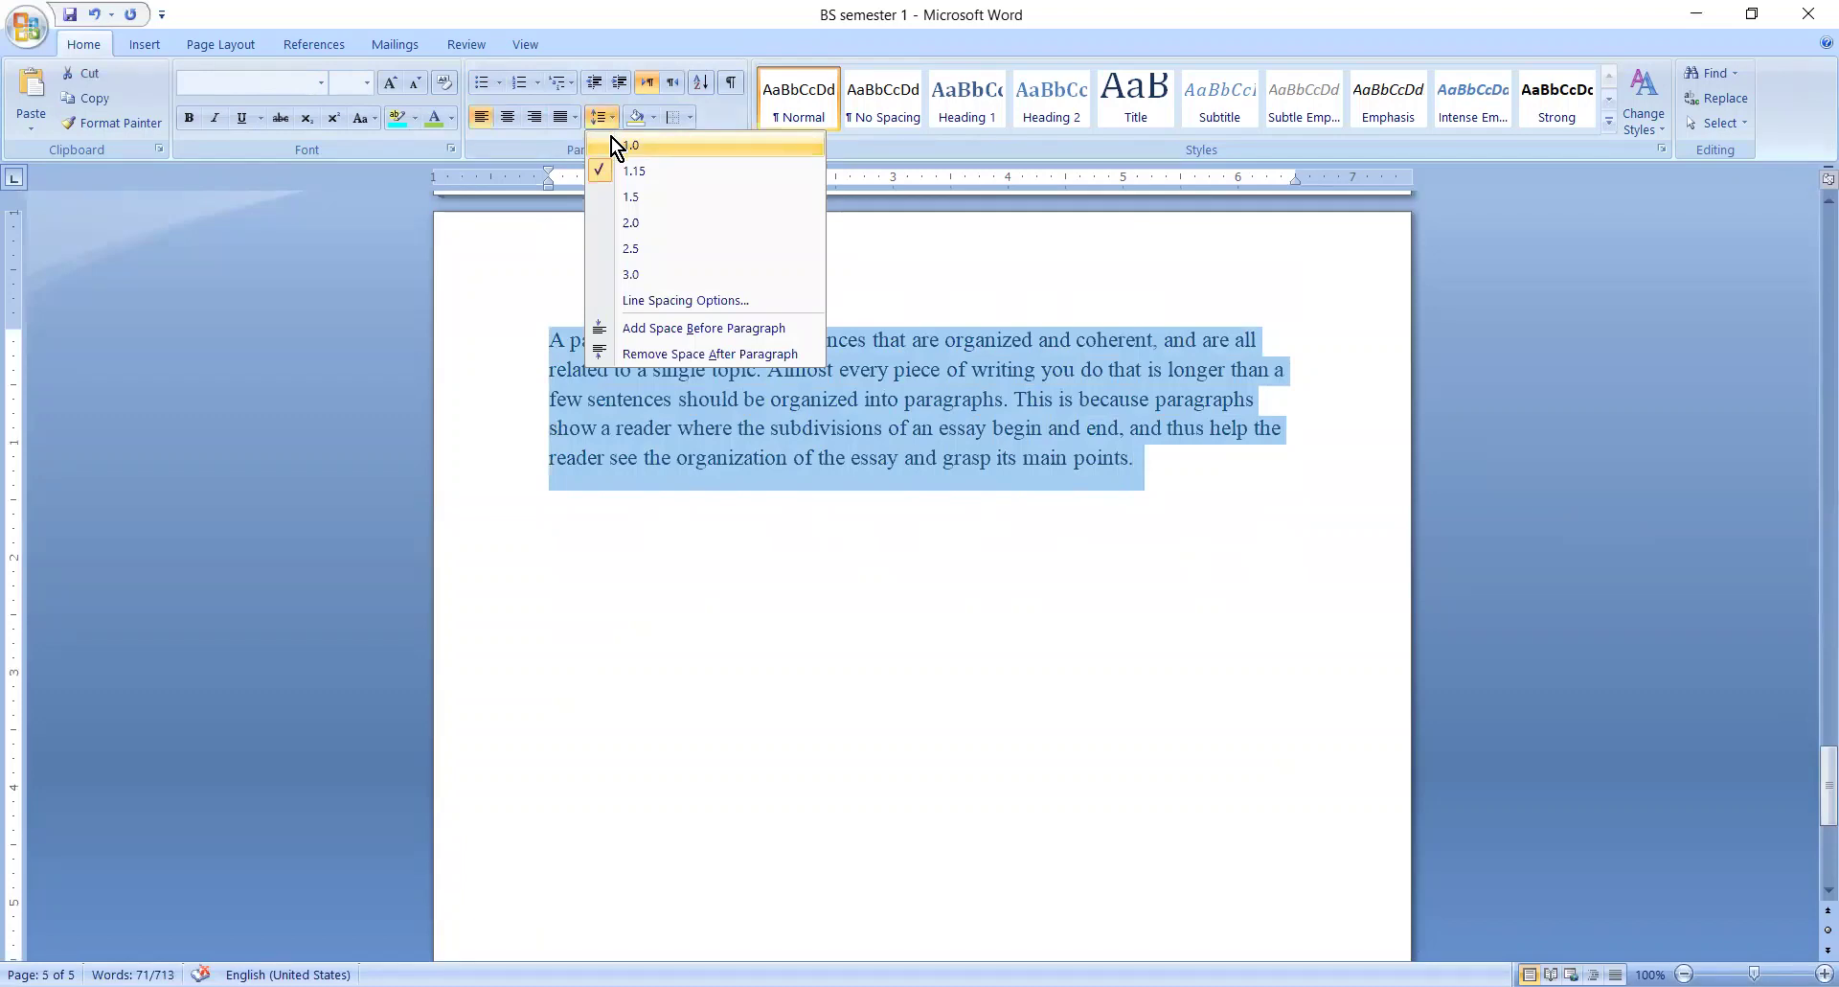
{"action": "left_click", "coordinate": [611, 146]}
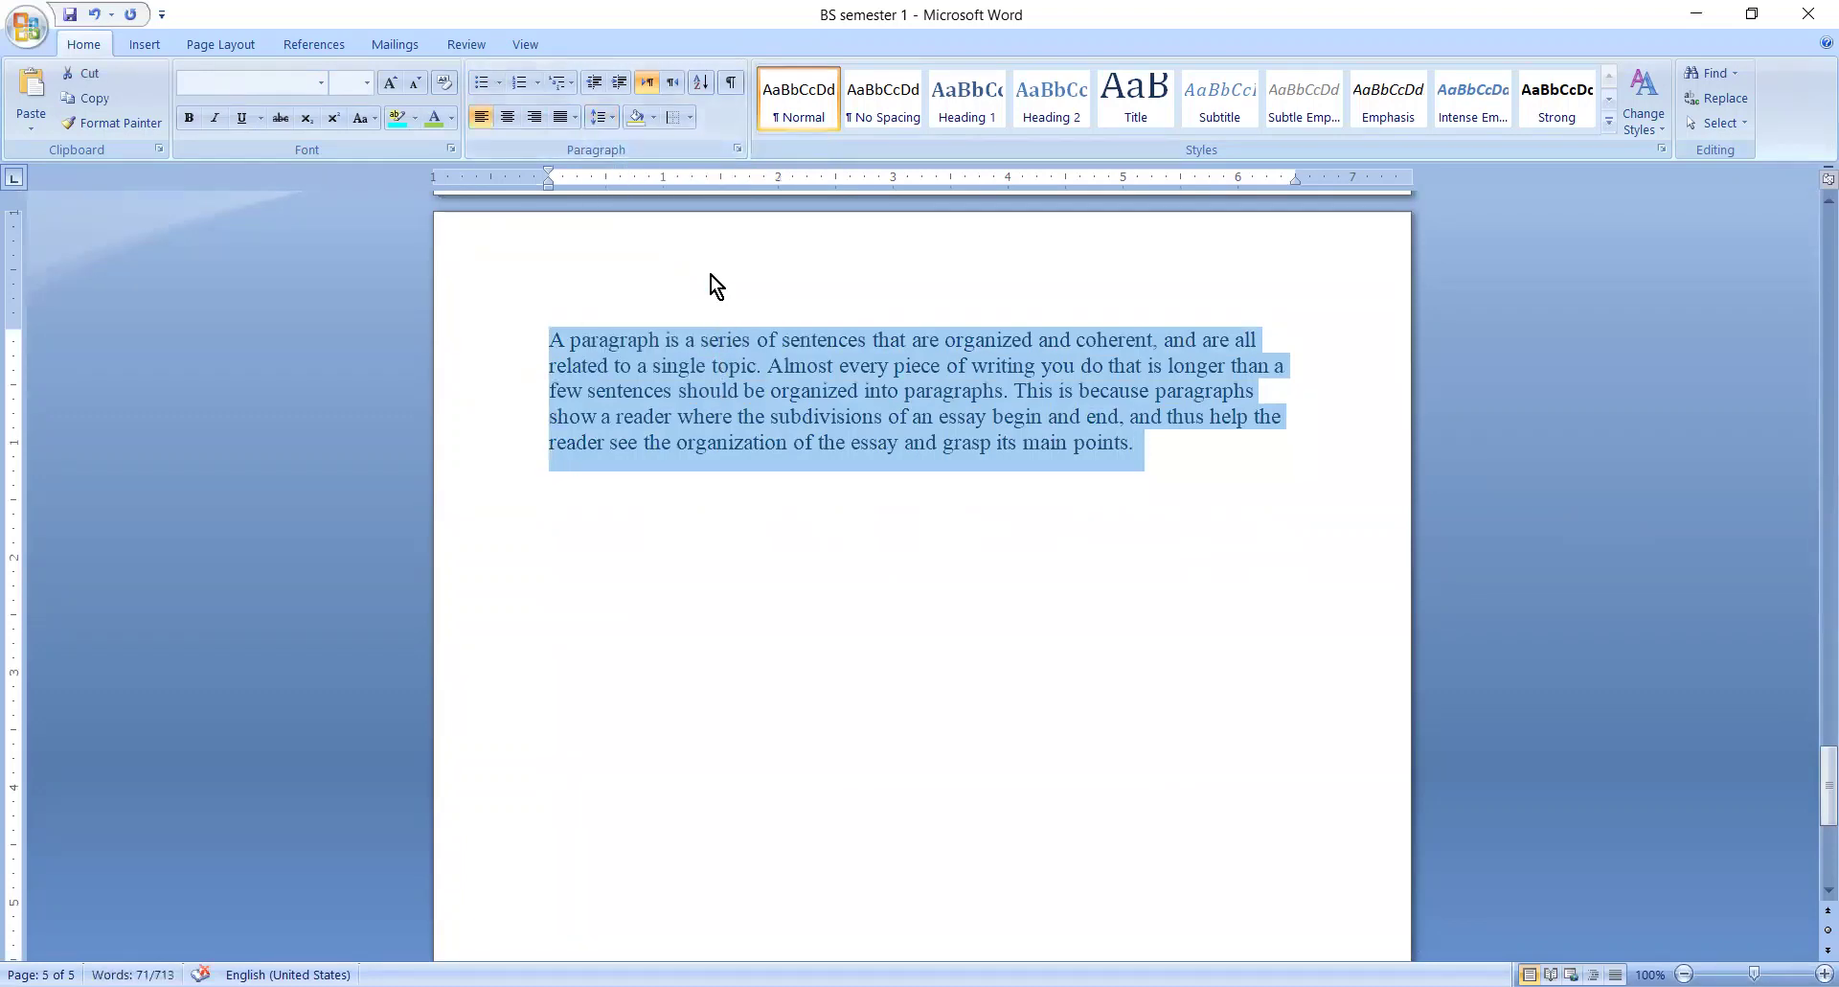
{"action": "left_click", "coordinate": [613, 113]}
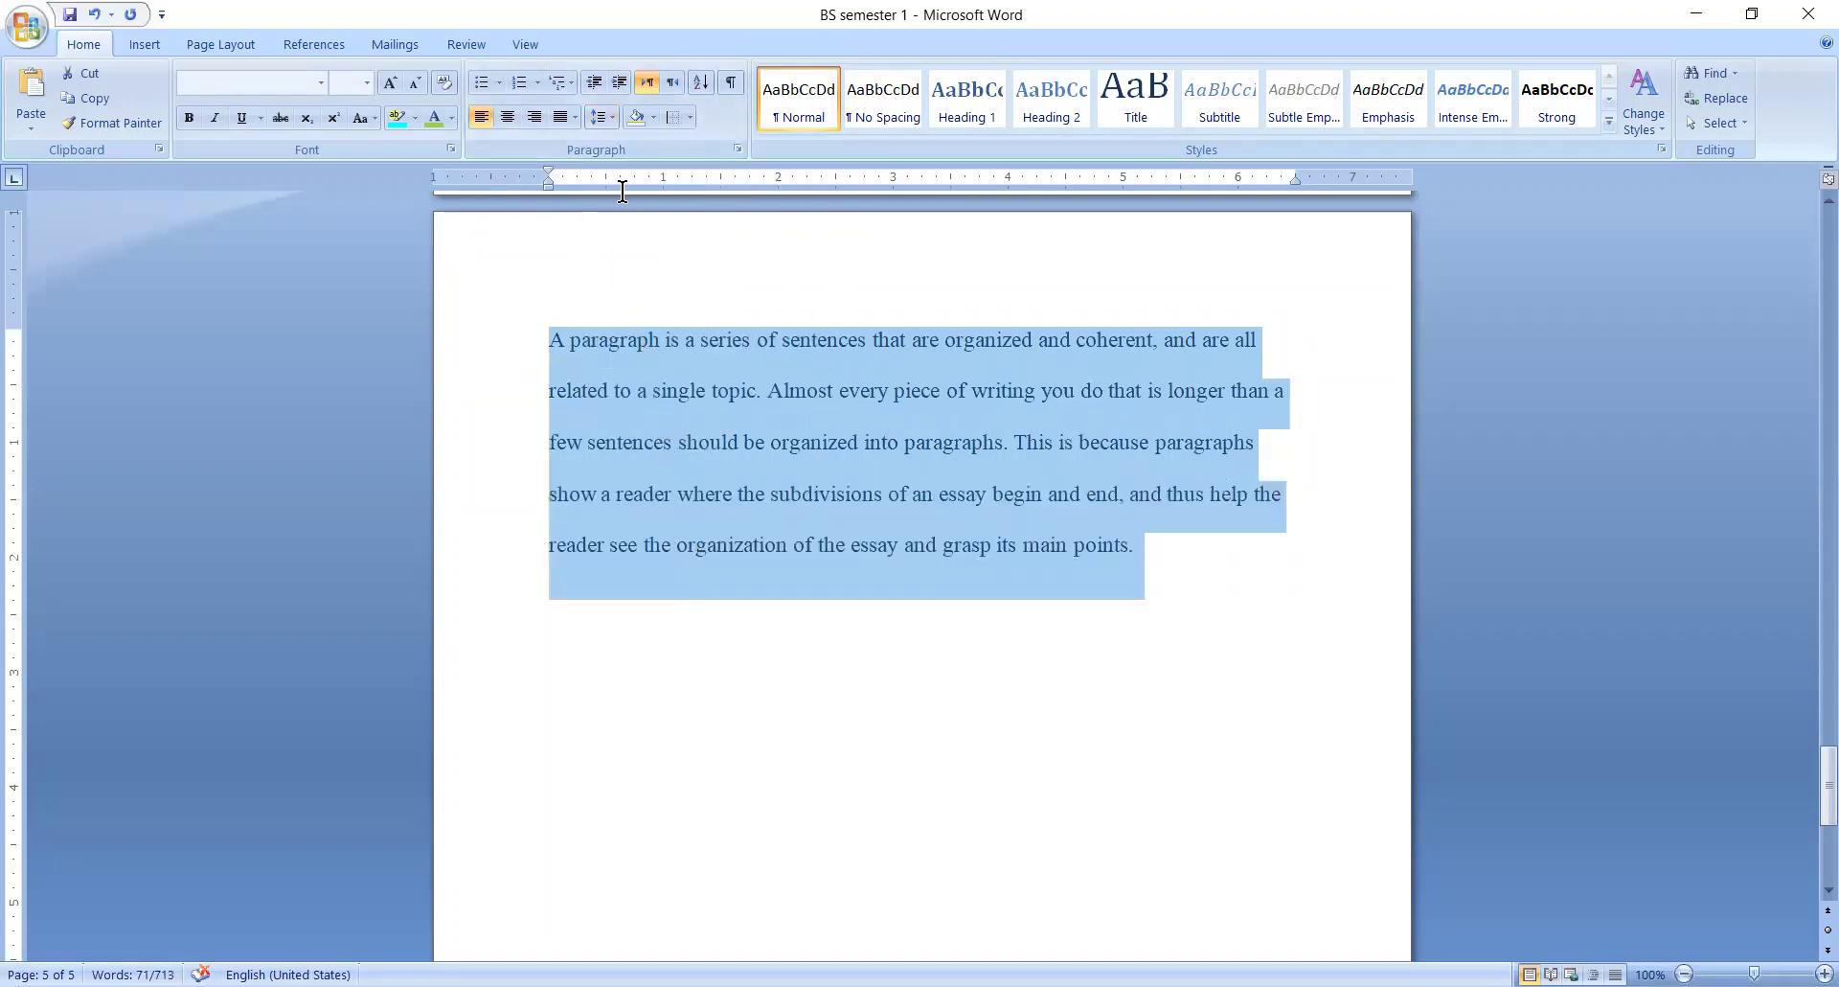
- Review the paragraph's indent and spacing settings in Line Spacing Options and accept them without changes
{"action": "left_click", "coordinate": [615, 118]}
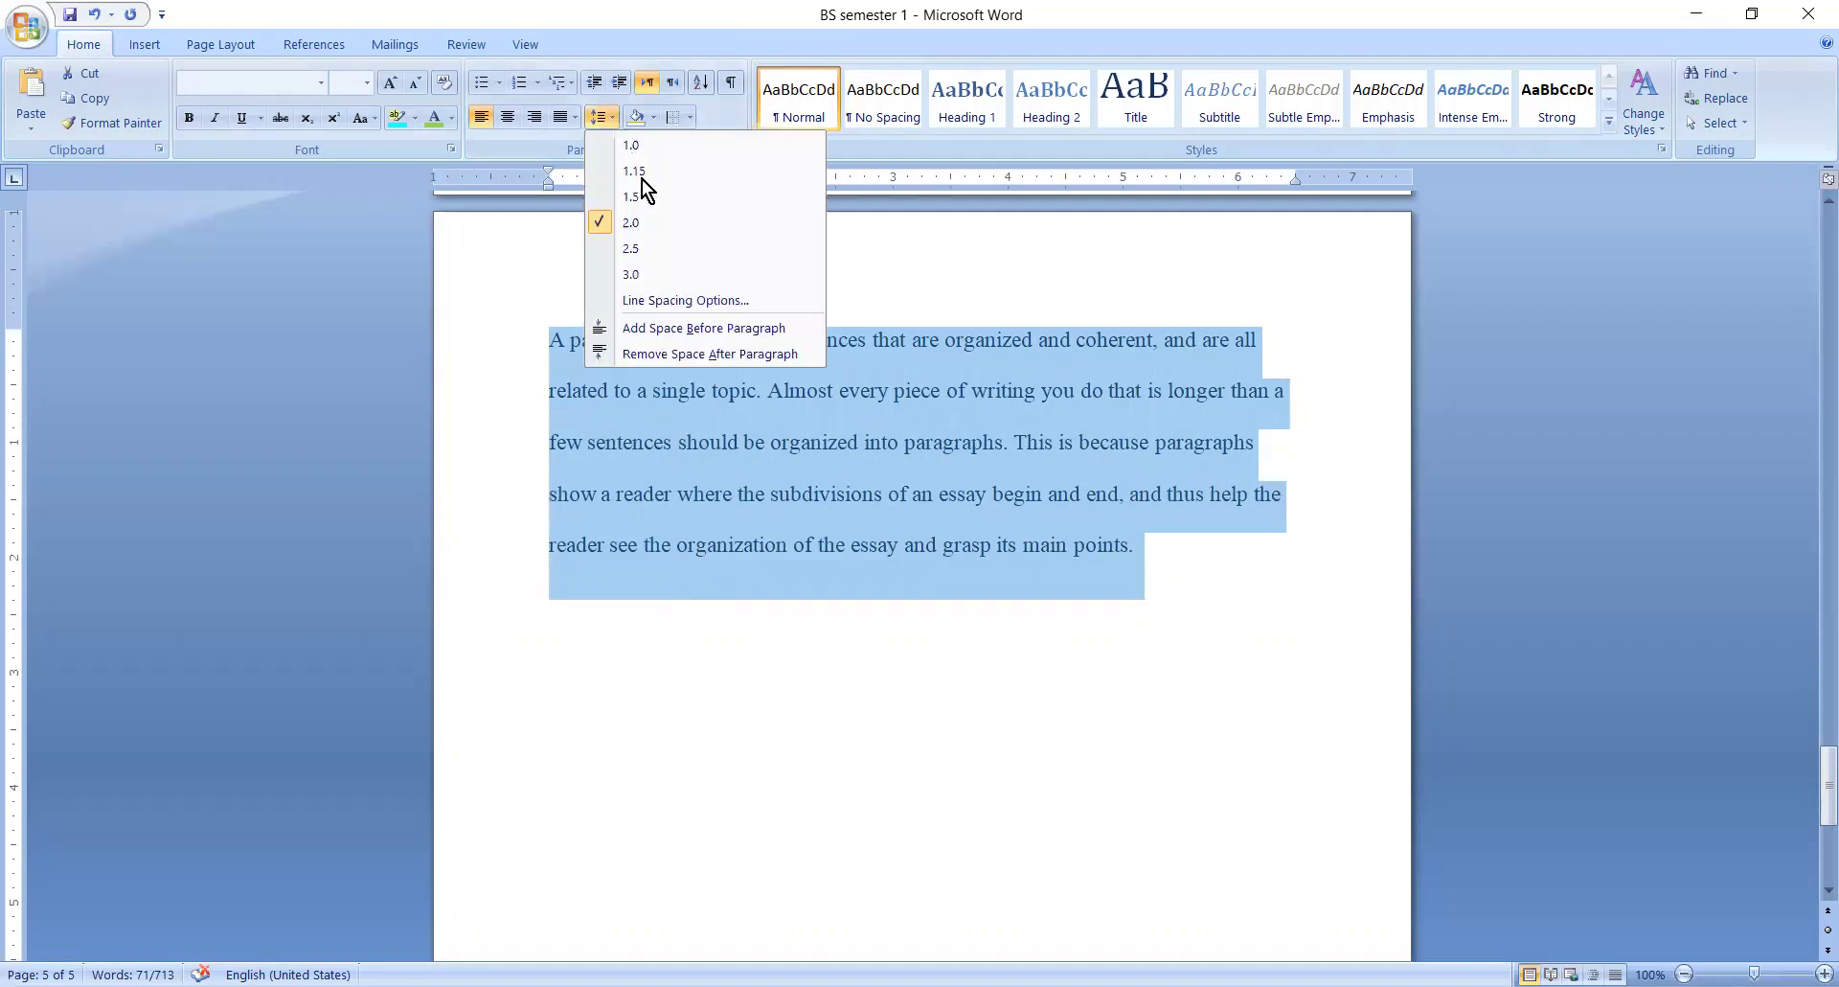
{"action": "left_click", "coordinate": [682, 309]}
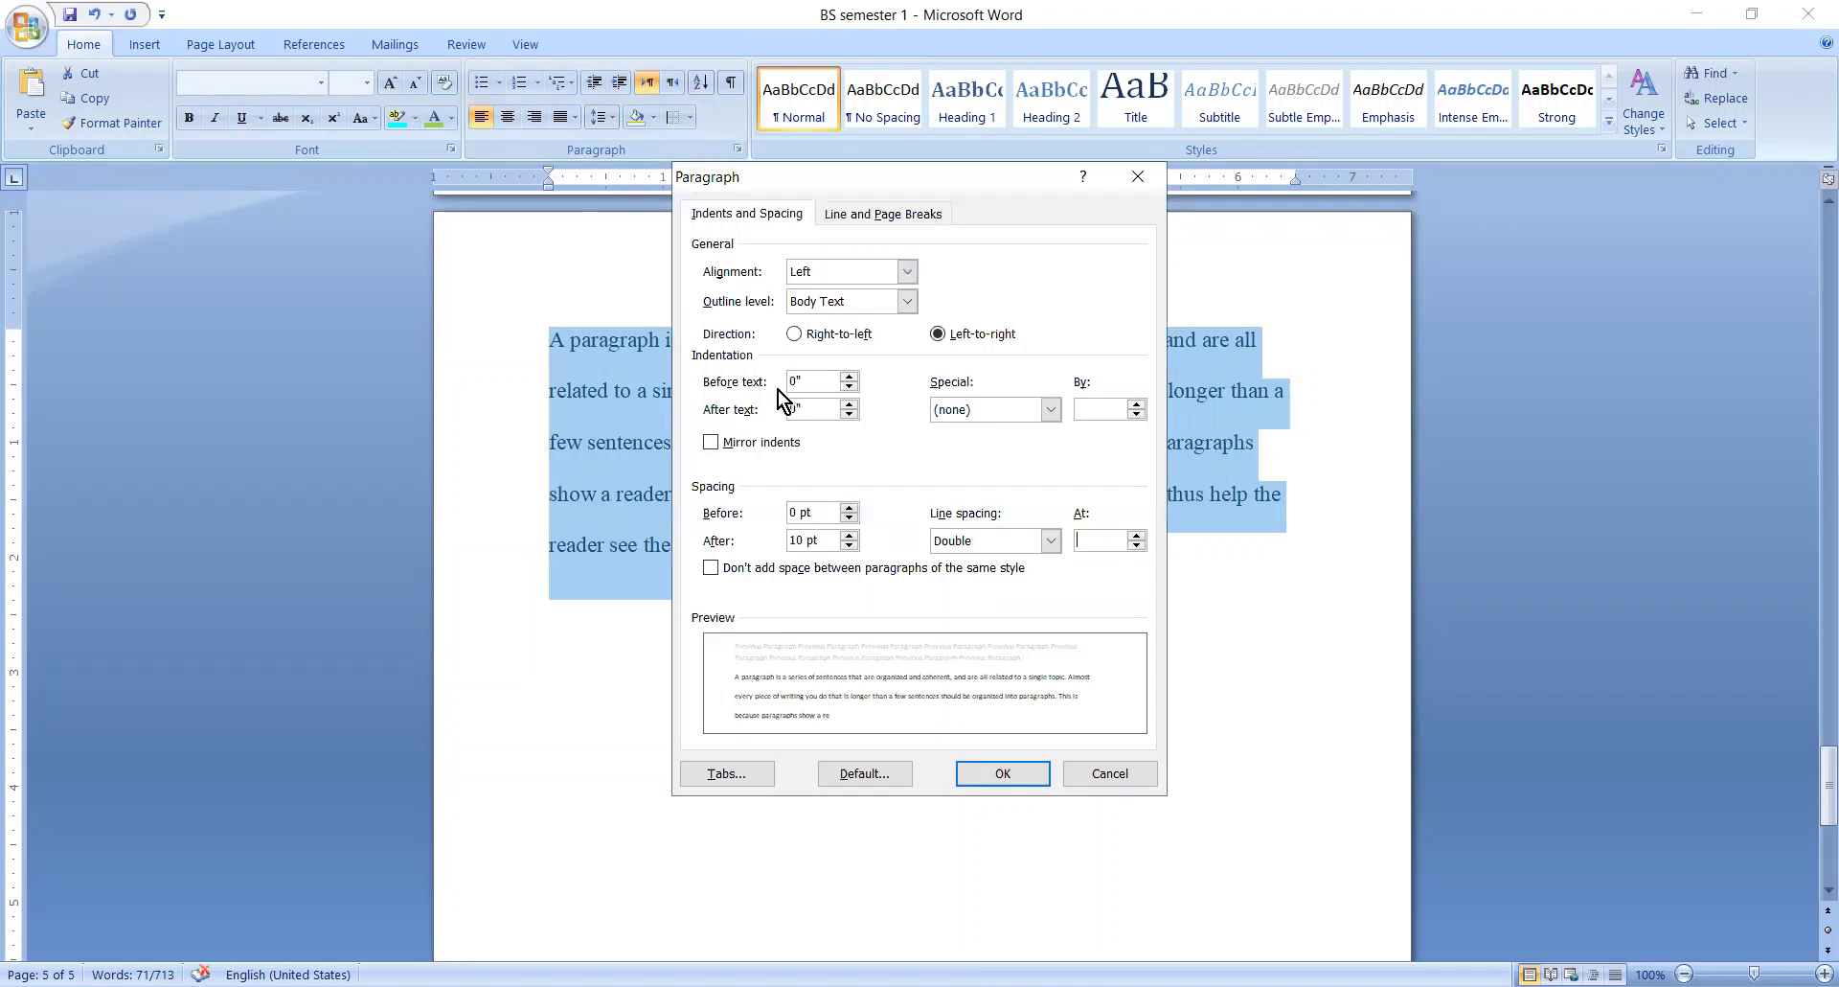
{"action": "left_click", "coordinate": [971, 778]}
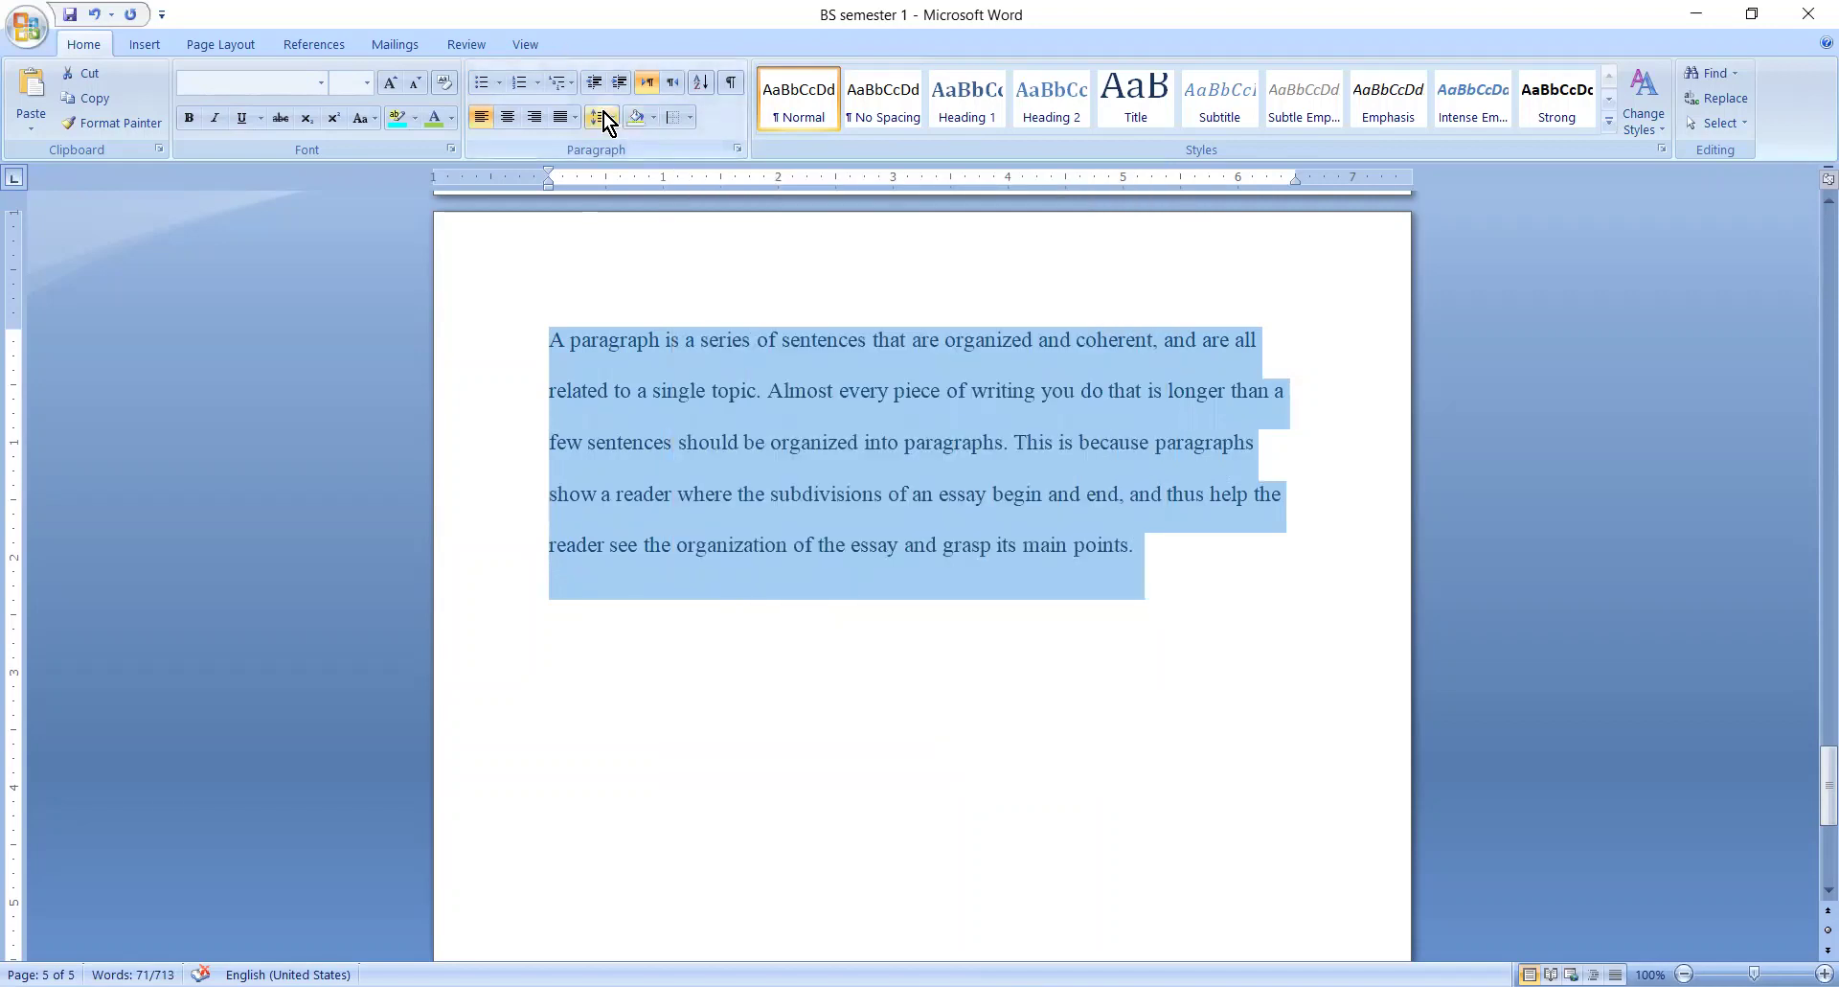
- Try 3.0 line spacing on the selected paragraph and undo it
{"action": "left_click", "coordinate": [604, 117]}
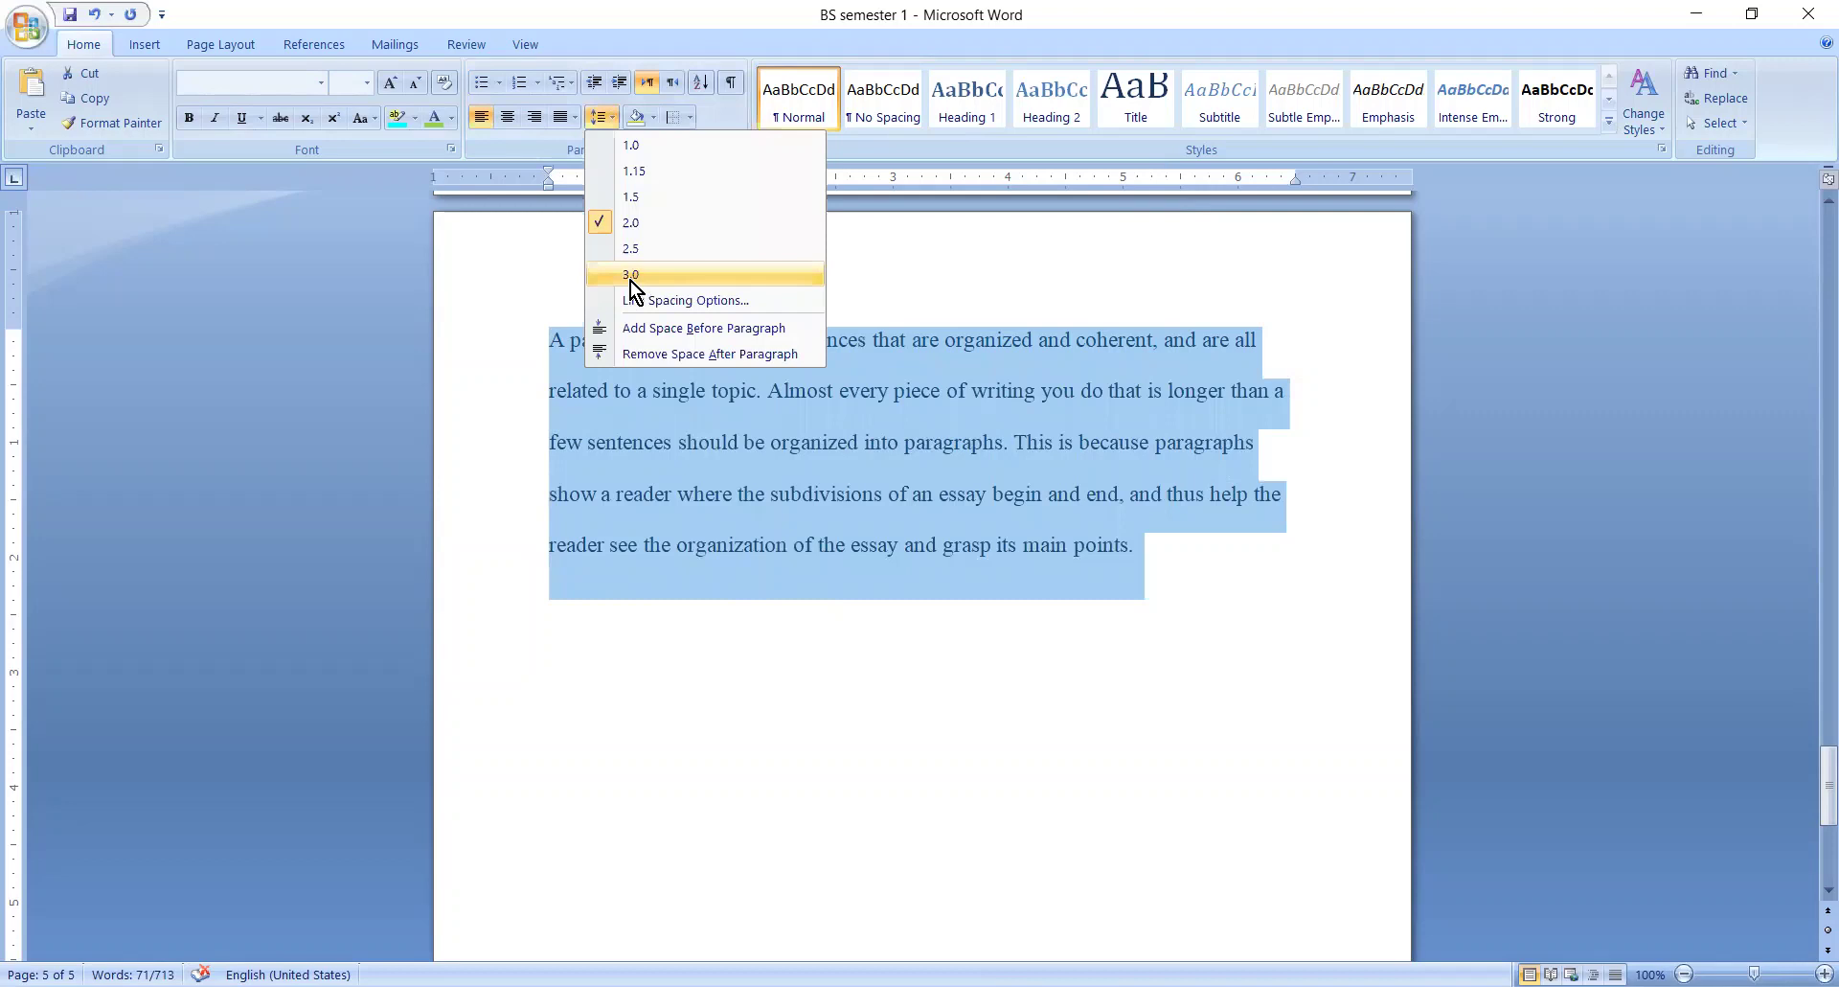
{"action": "left_click", "coordinate": [632, 276]}
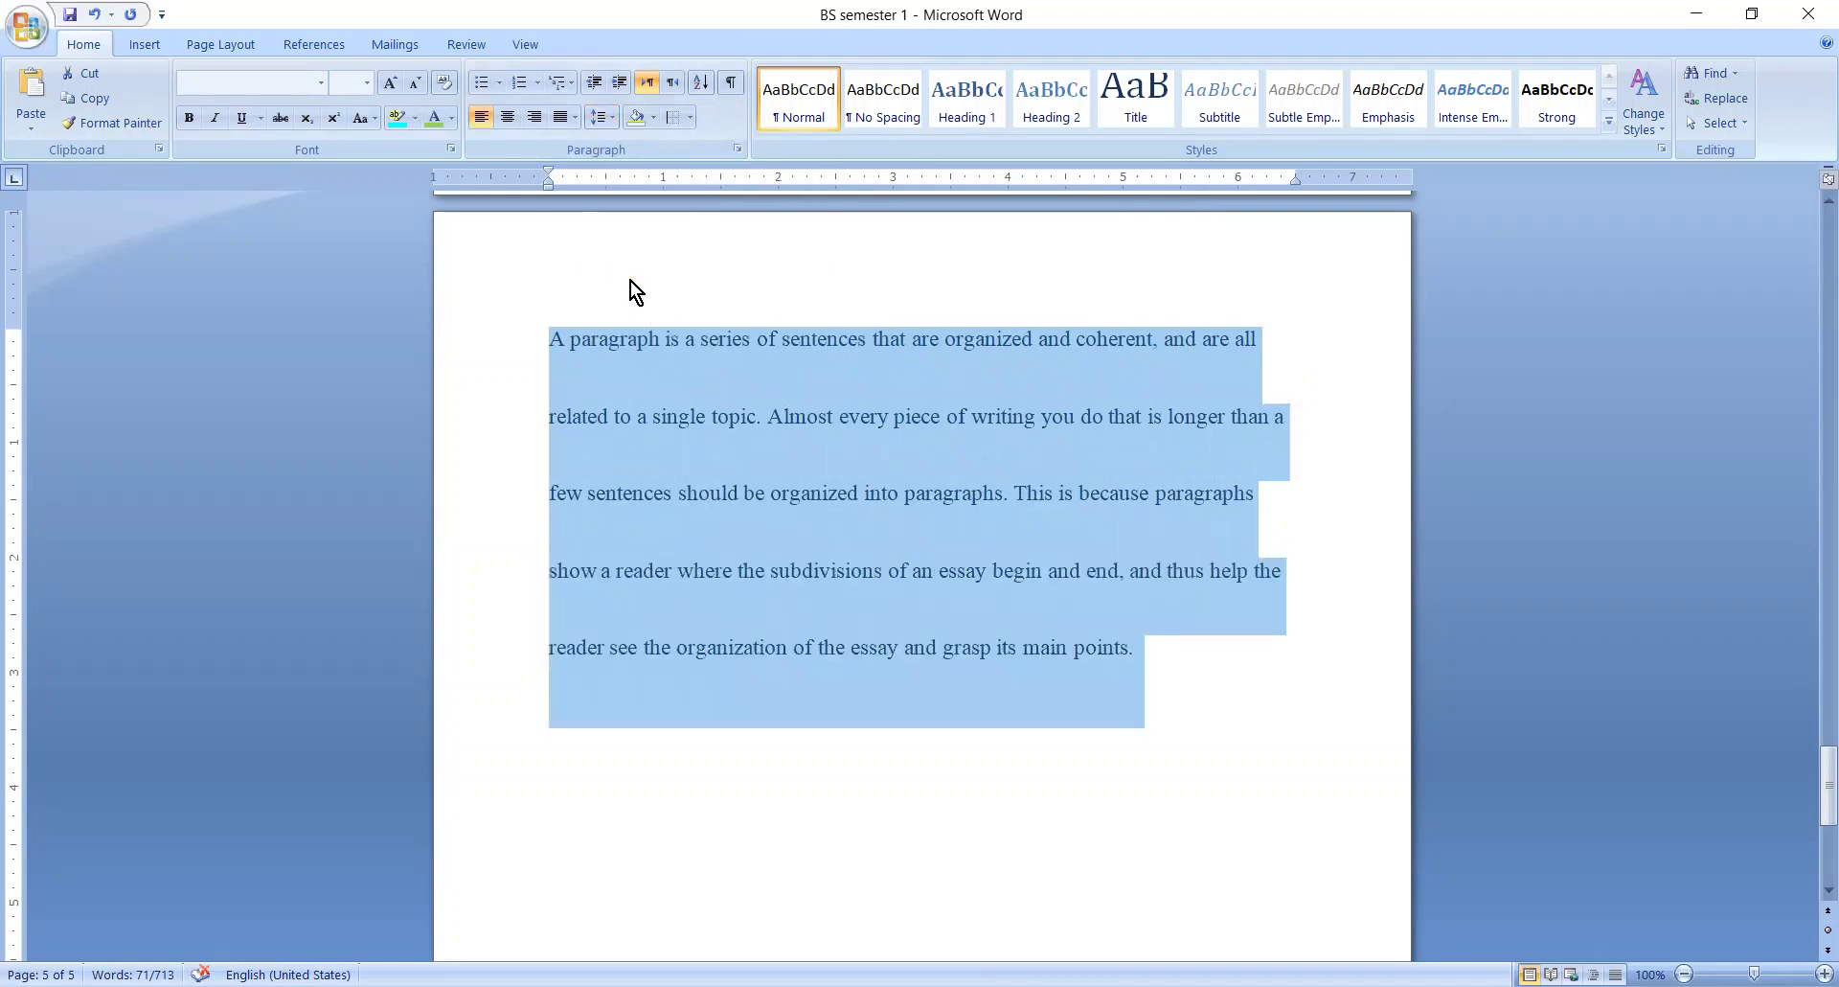
{"action": "left_click", "coordinate": [1145, 652]}
{"action": "triple_click", "coordinate": [1149, 652]}
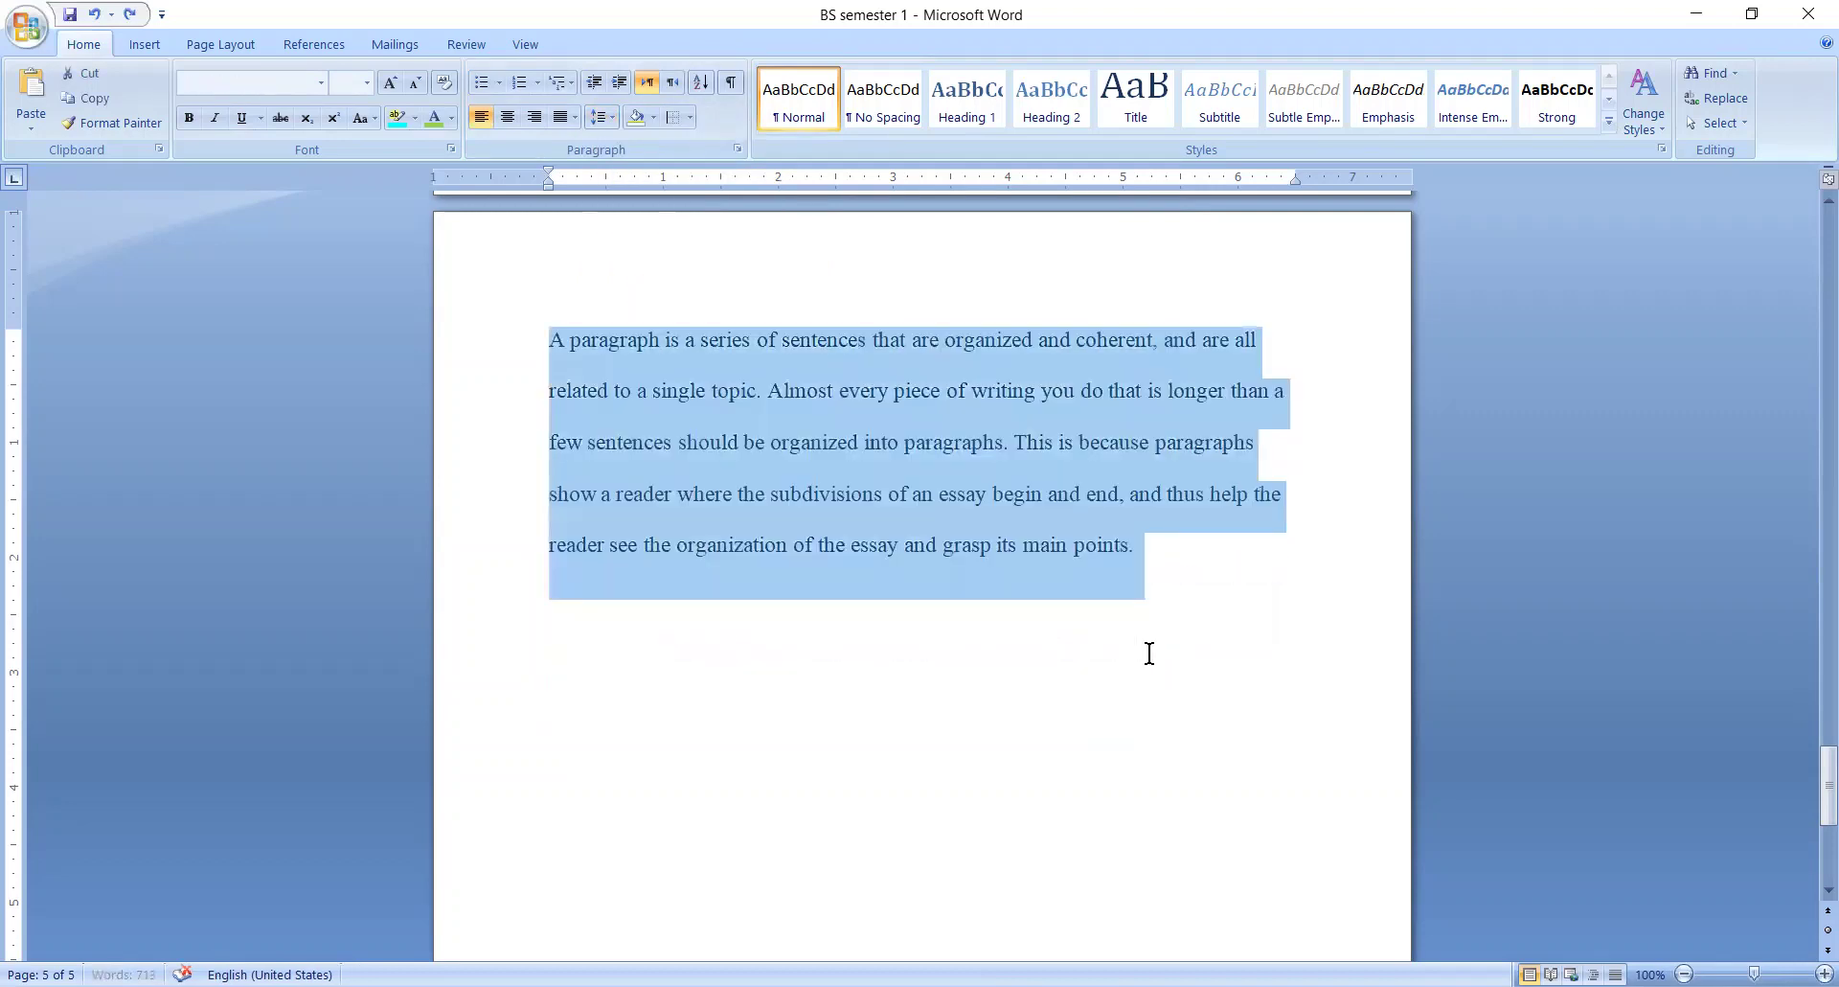
{"action": "key", "text": "ctrl+z"}
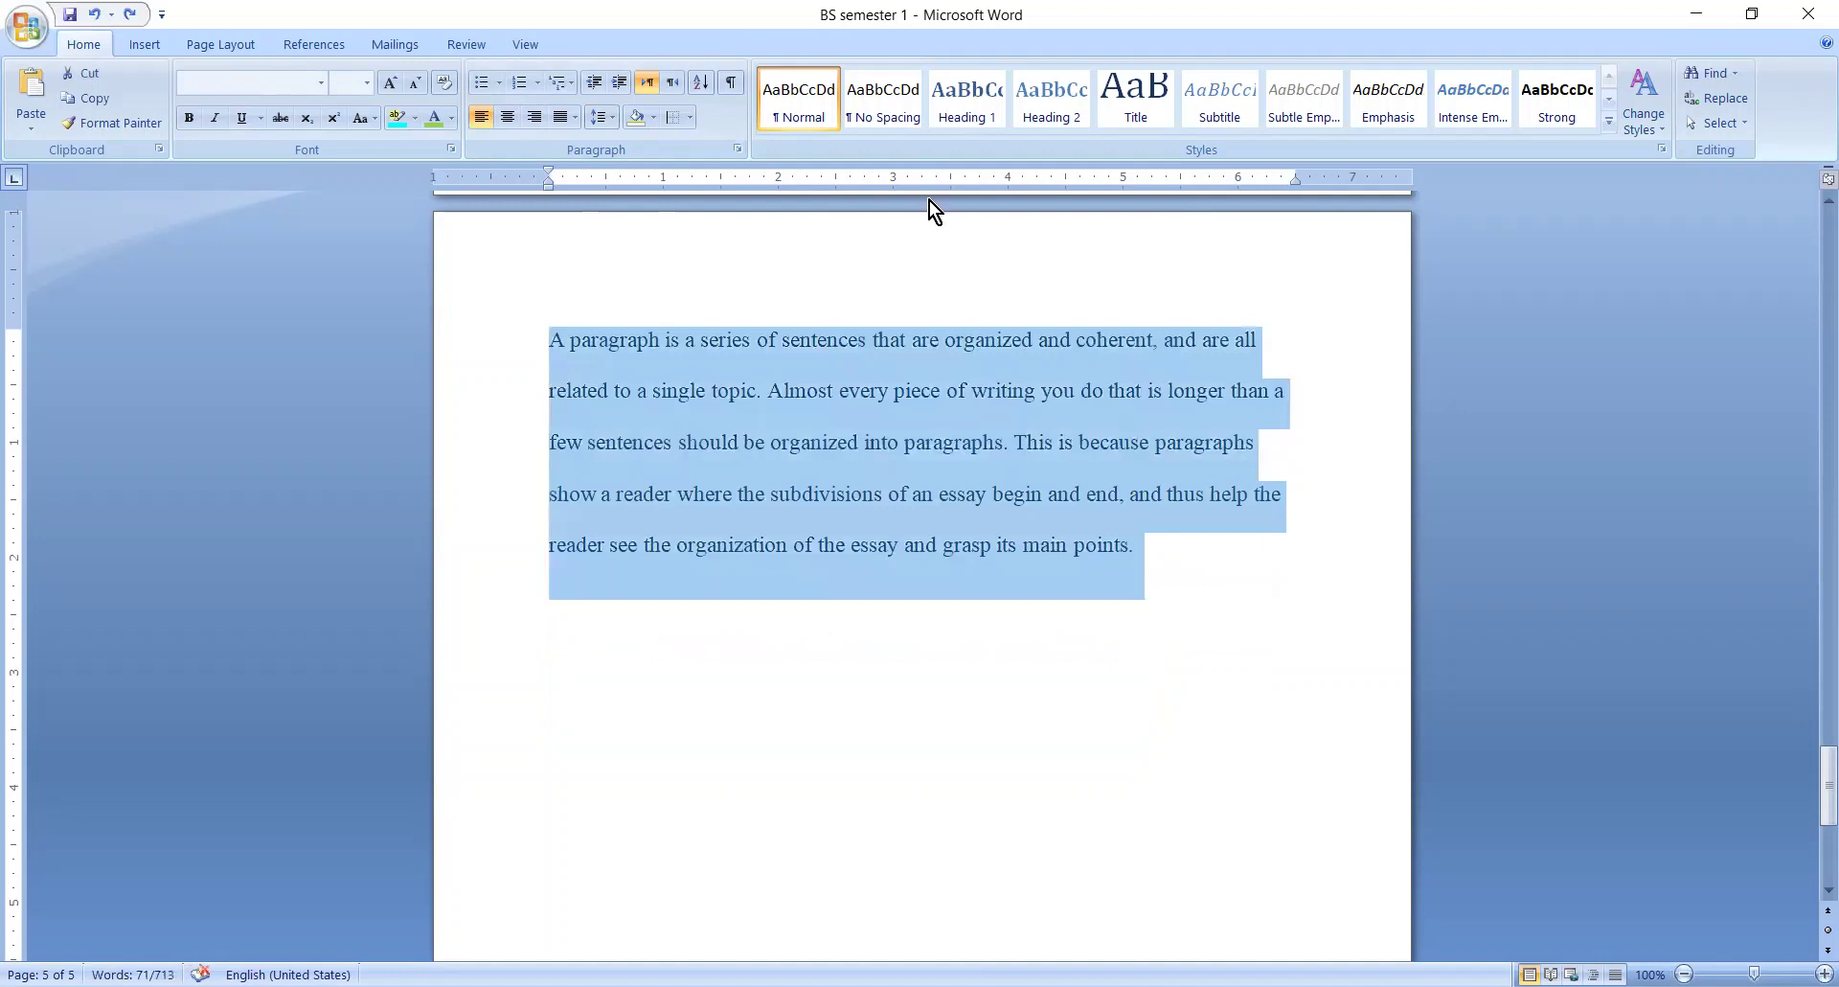
- Add space before the first two justified paragraphs on page 4
{"action": "left_click", "coordinate": [1165, 548]}
{"action": "left_click", "coordinate": [613, 117]}
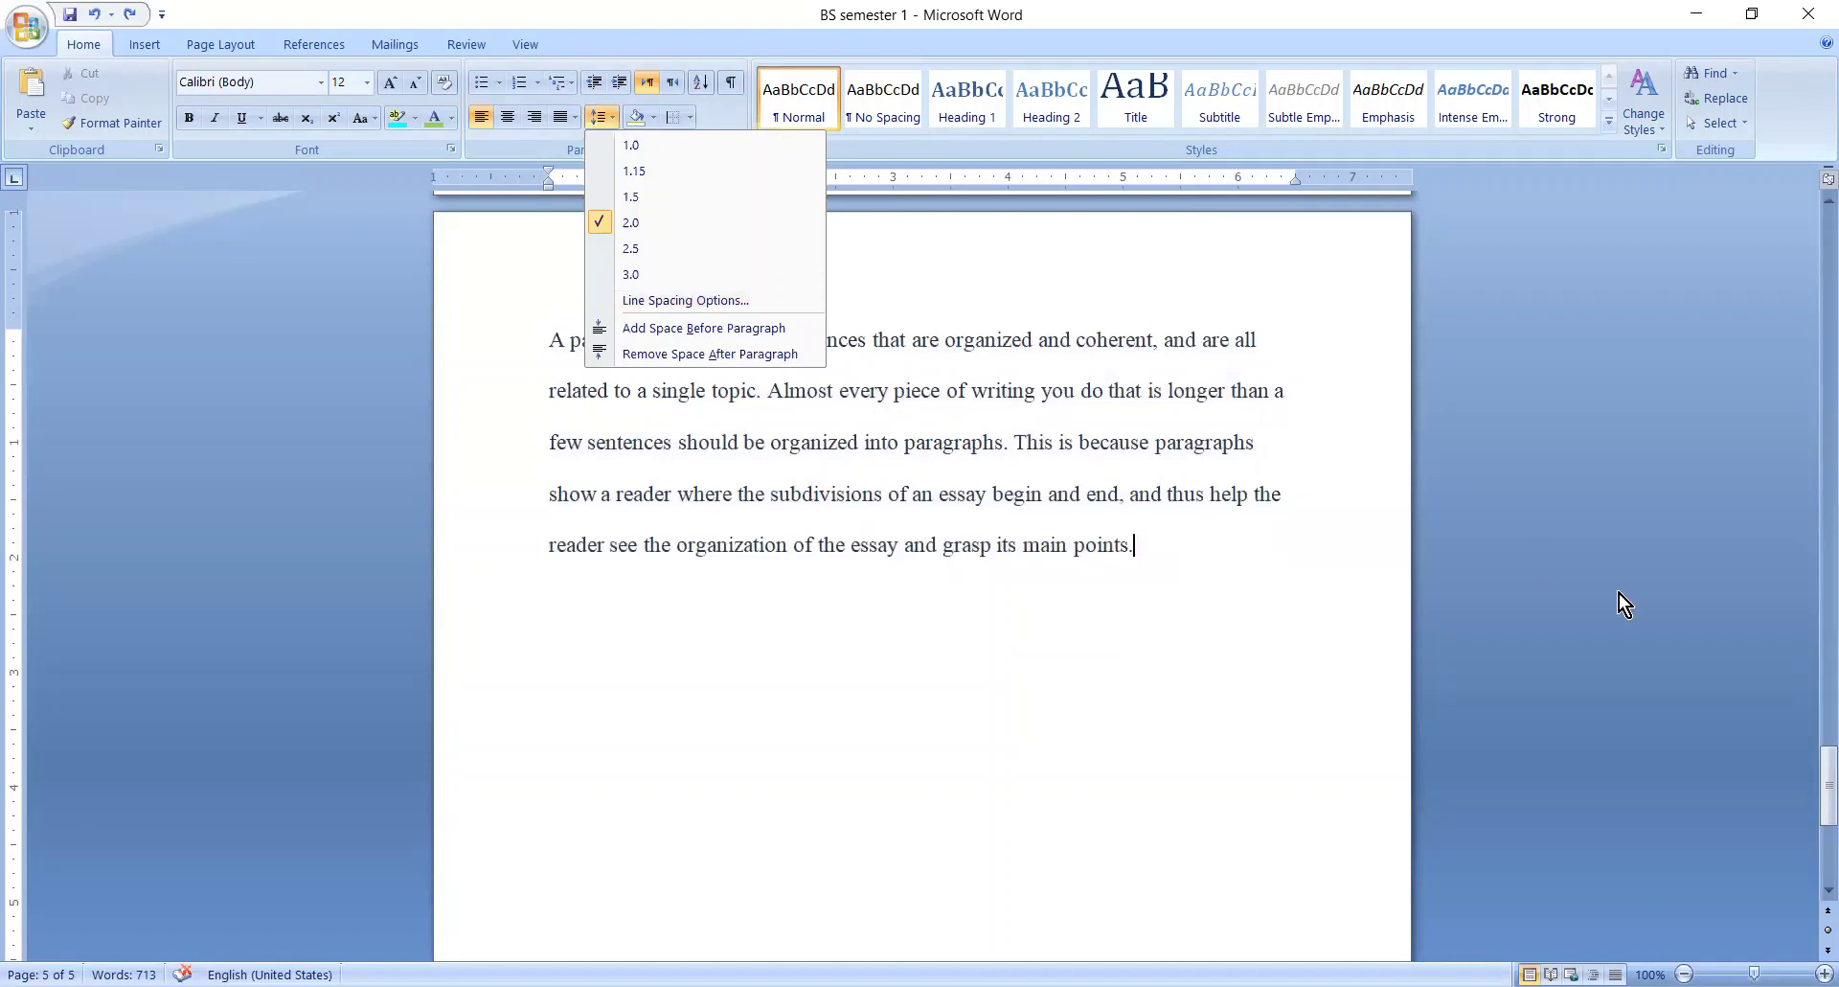
{"action": "left_click_drag", "start_coordinate": [1810, 786], "coordinate": [1816, 672]}
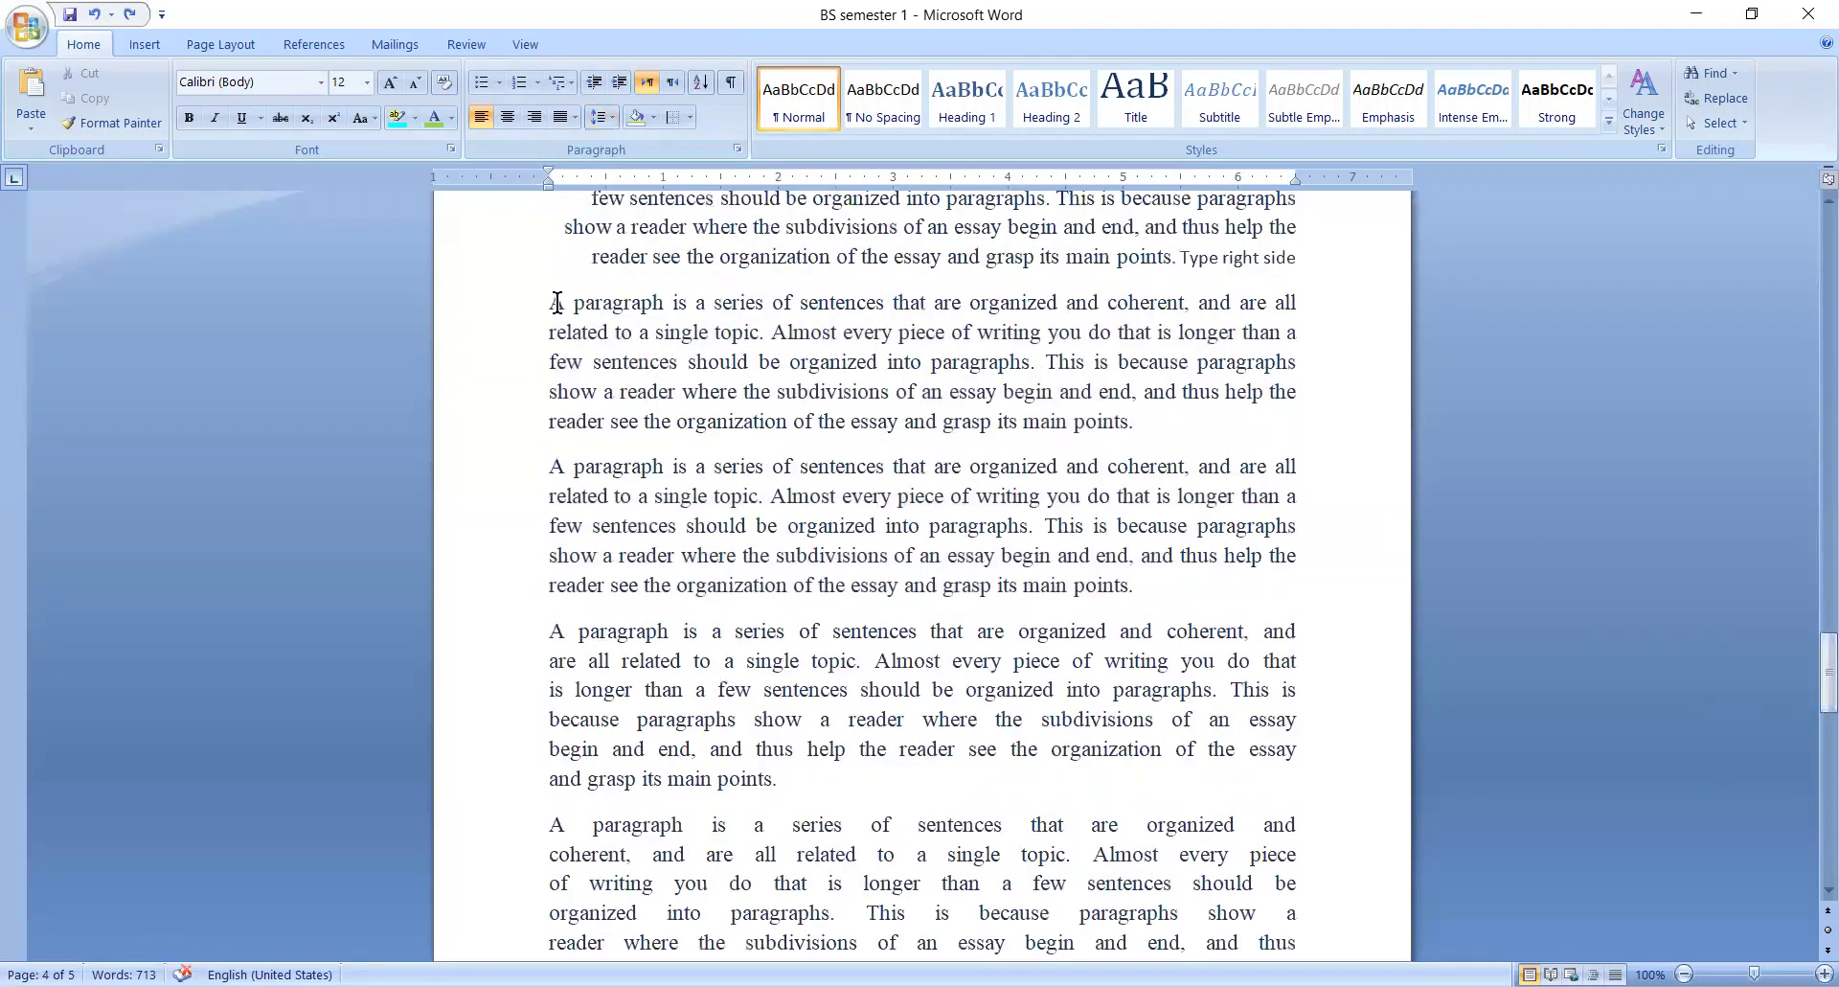
{"action": "left_click_drag", "start_coordinate": [553, 303], "coordinate": [1172, 596]}
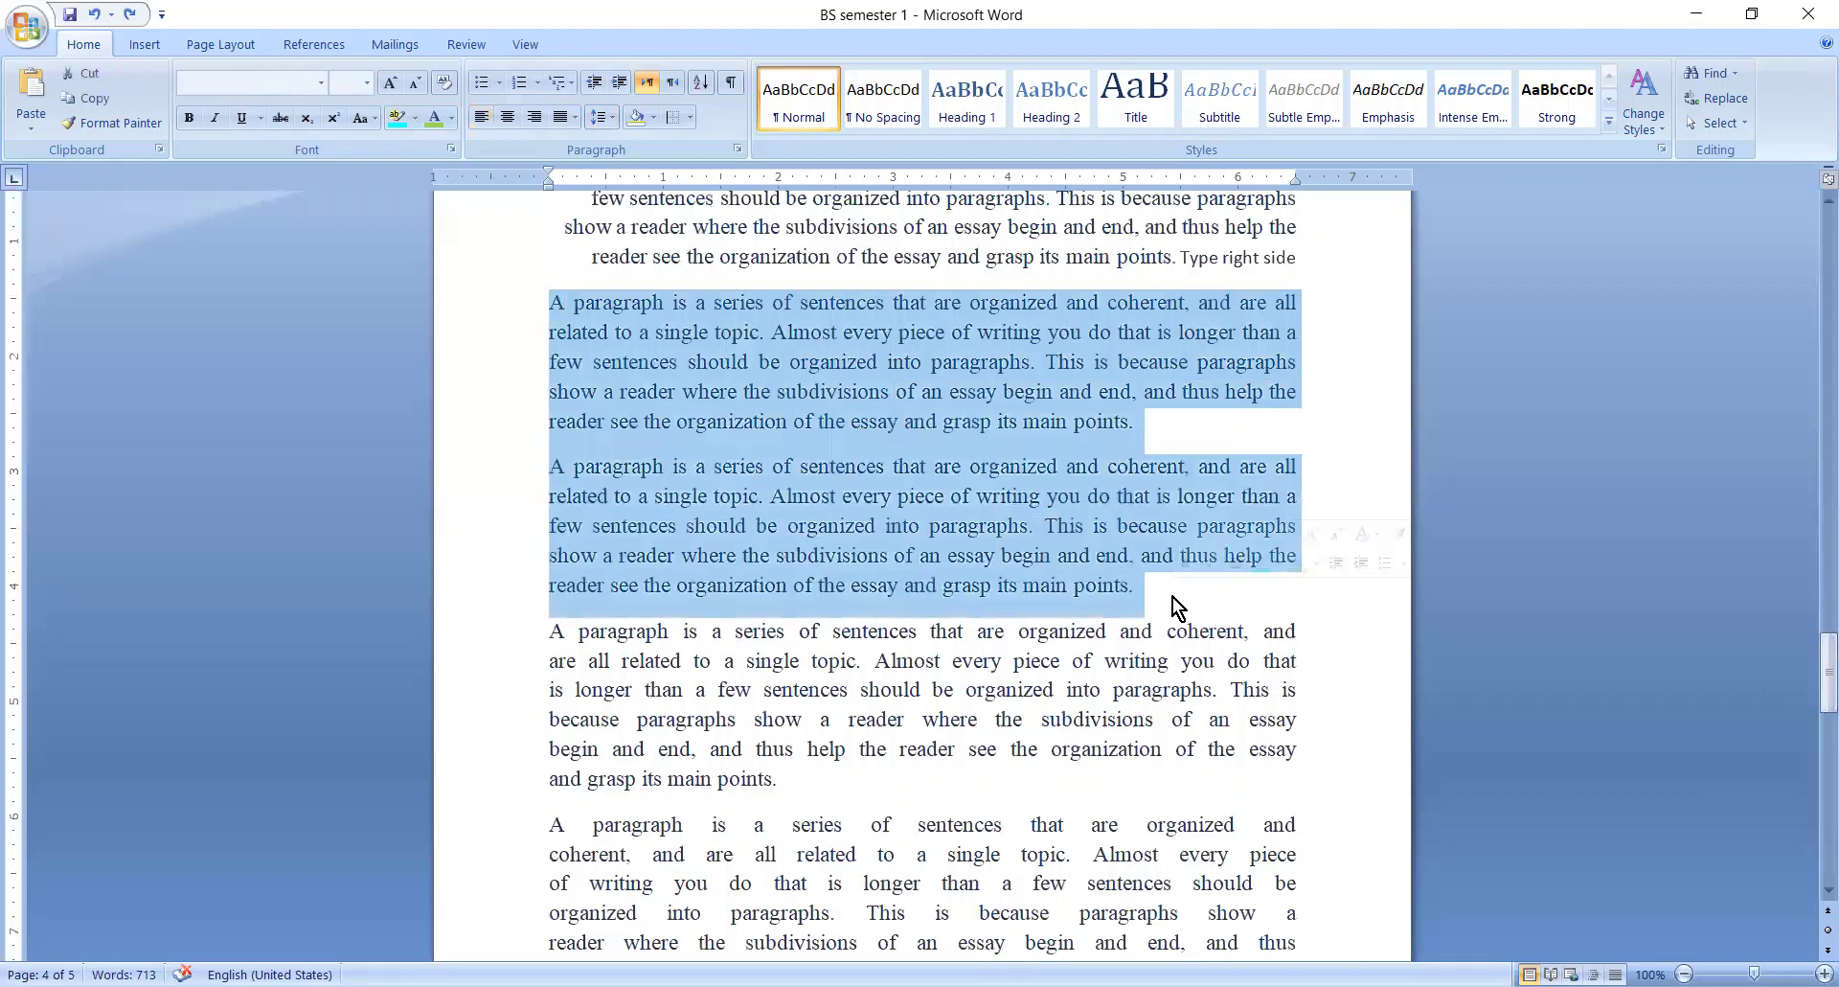
{"action": "left_click", "coordinate": [607, 113]}
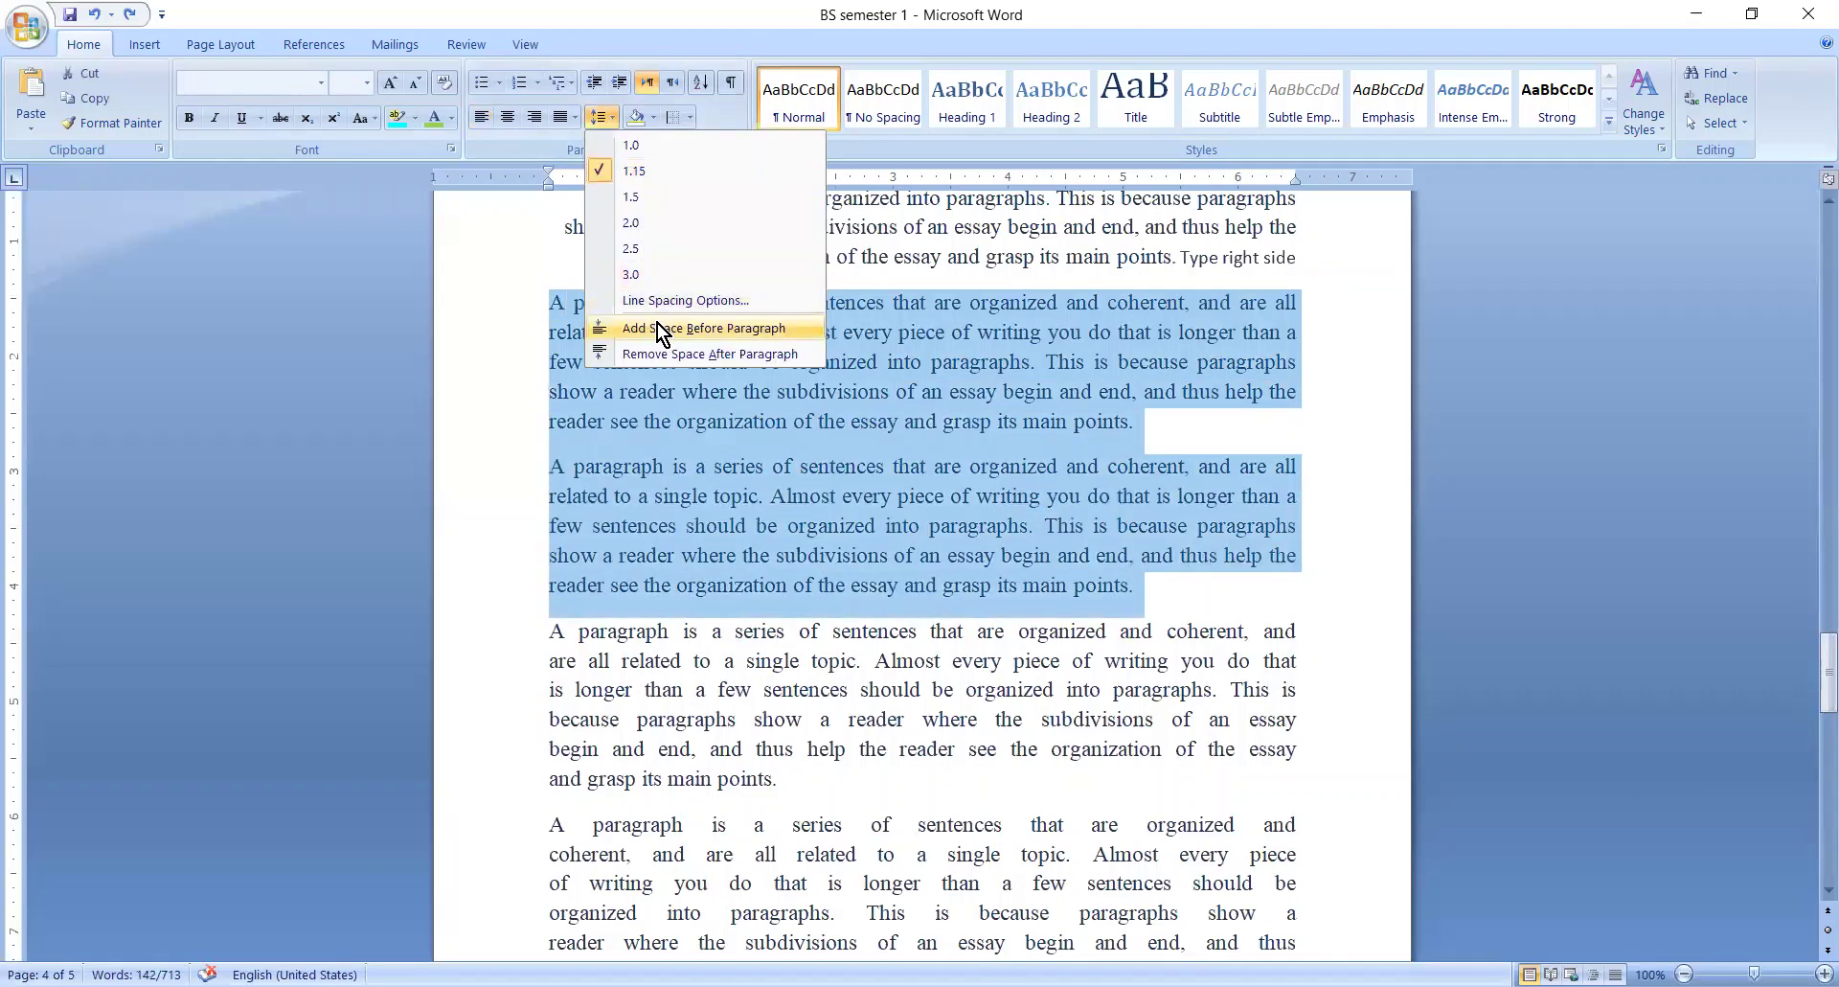
{"action": "left_click", "coordinate": [657, 324]}
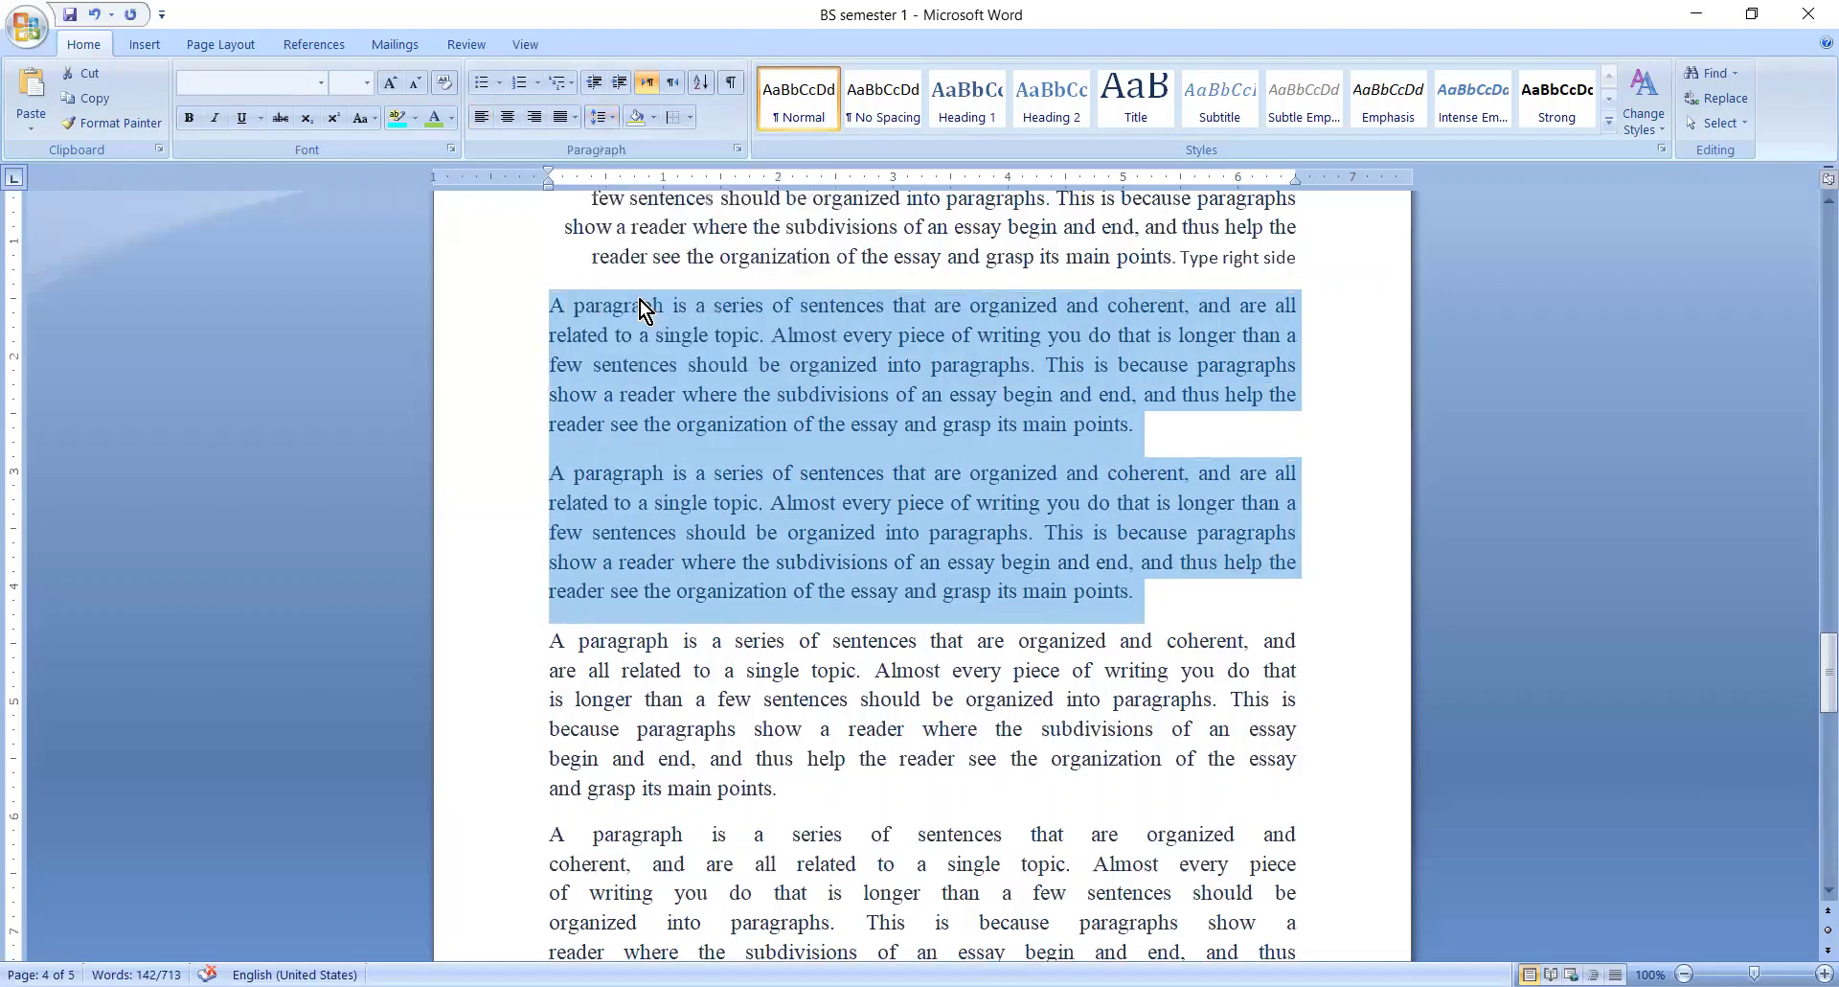
{"action": "left_click", "coordinate": [630, 423]}
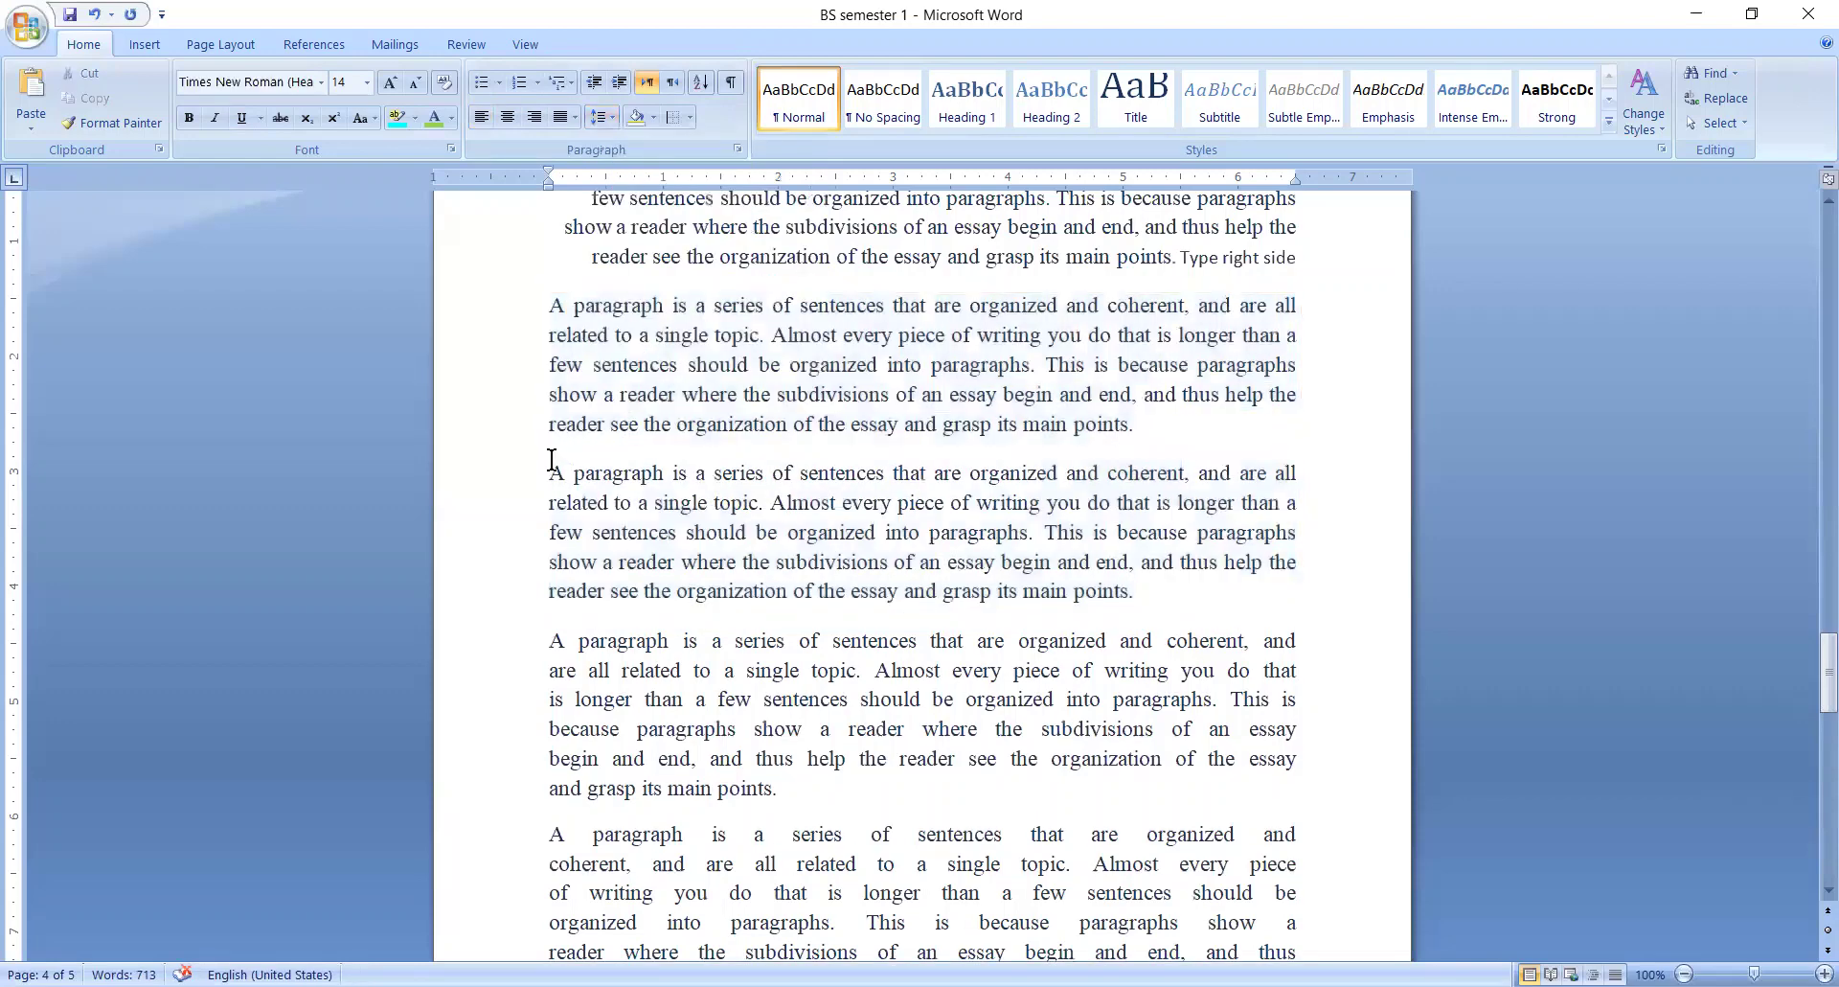
- Try removing the space after and before the second justified paragraph on page 4, and undo both changes
{"action": "left_click_drag", "start_coordinate": [552, 458], "coordinate": [1131, 602]}
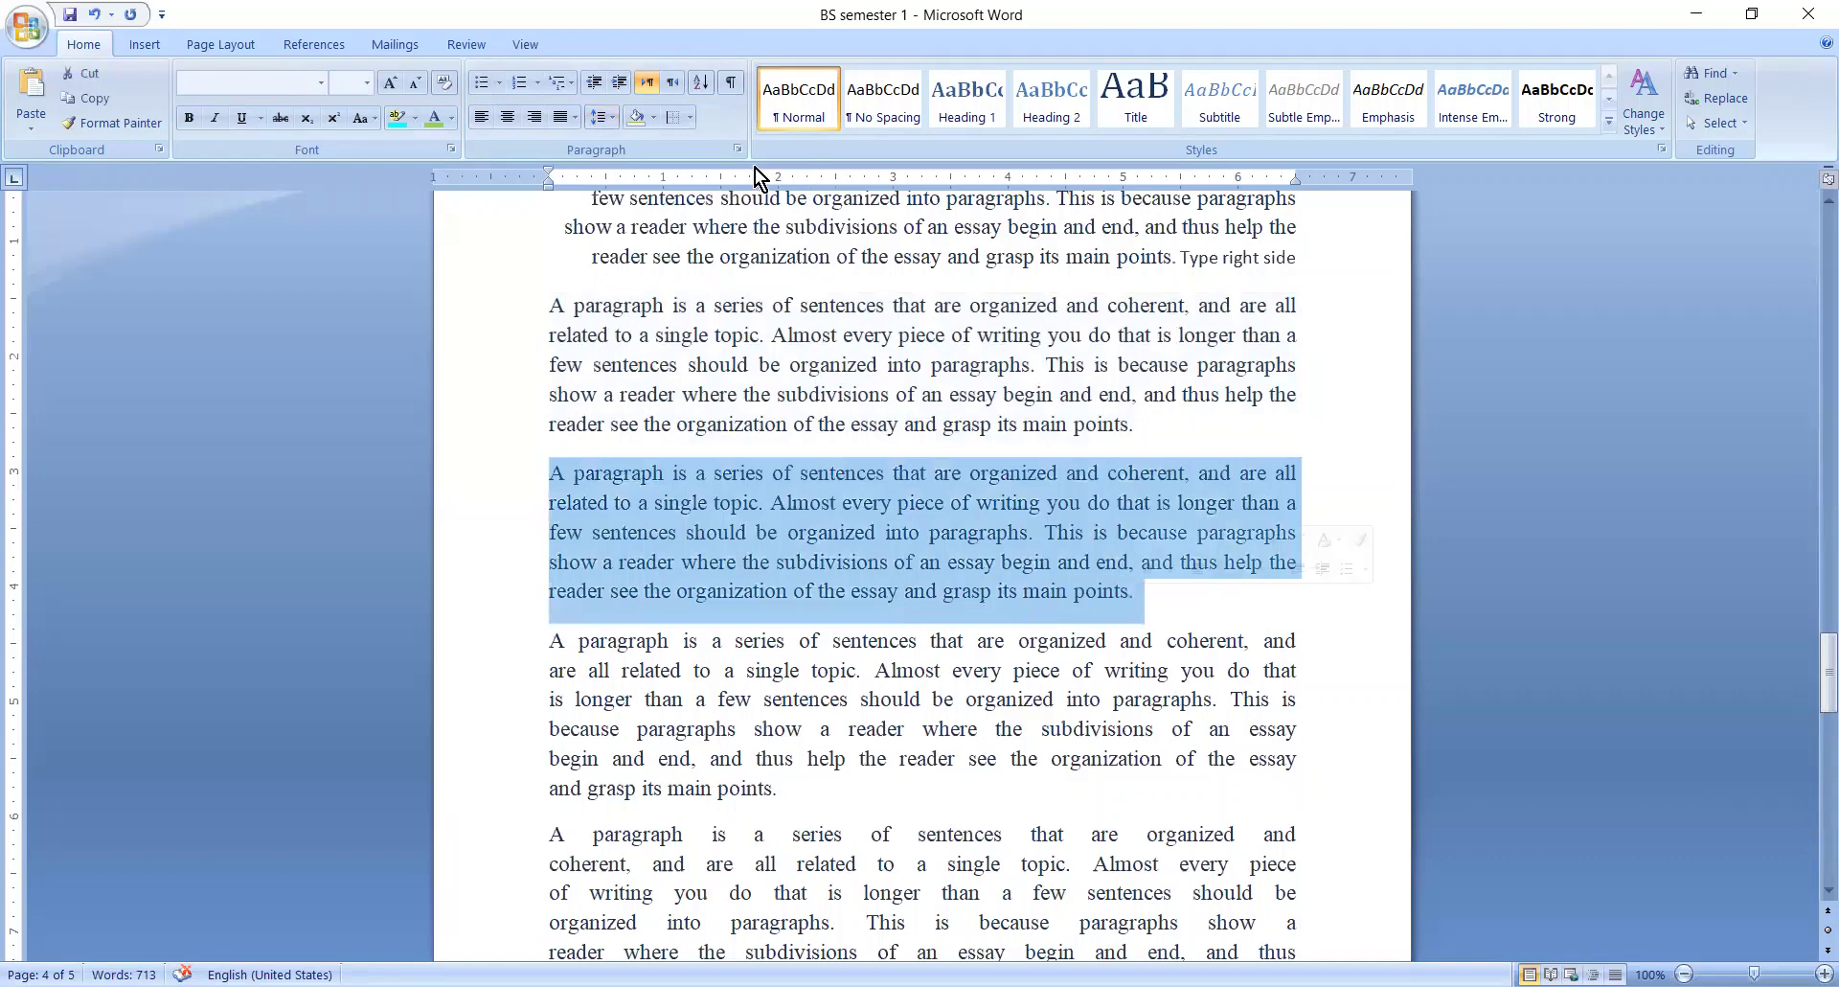
{"action": "left_click", "coordinate": [604, 113]}
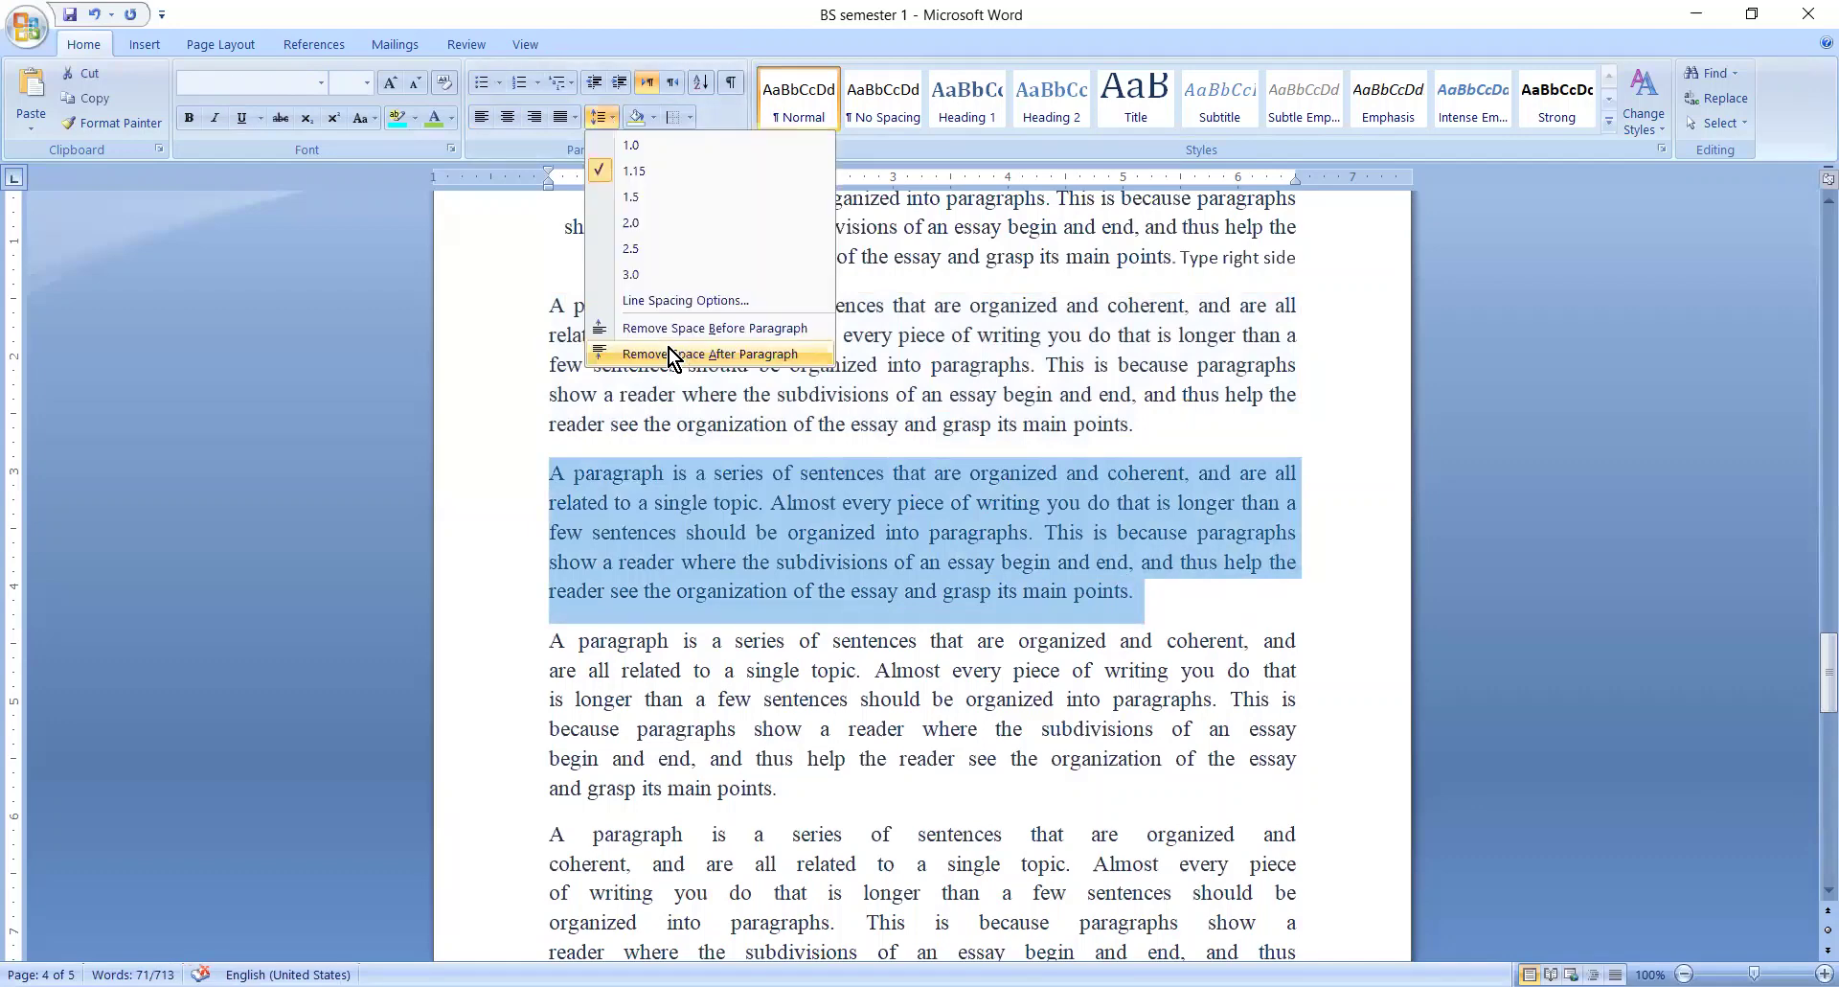
{"action": "left_click", "coordinate": [668, 354]}
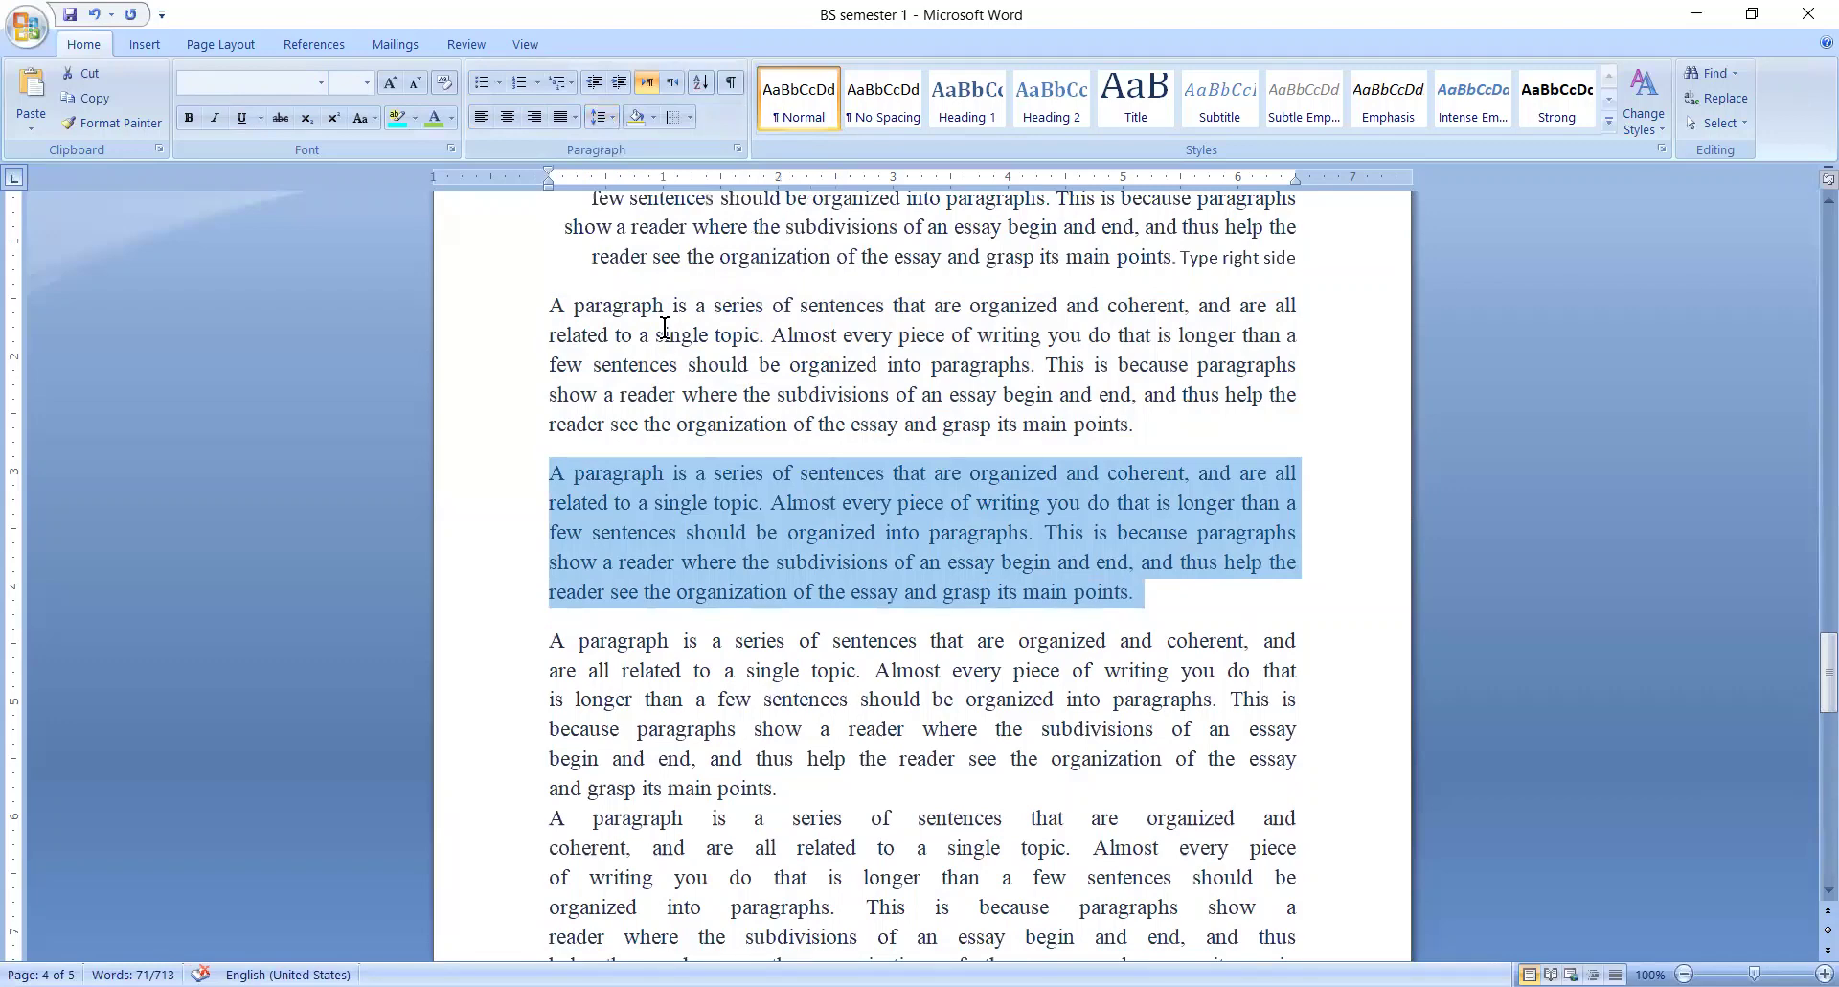
{"action": "left_click", "coordinate": [605, 119]}
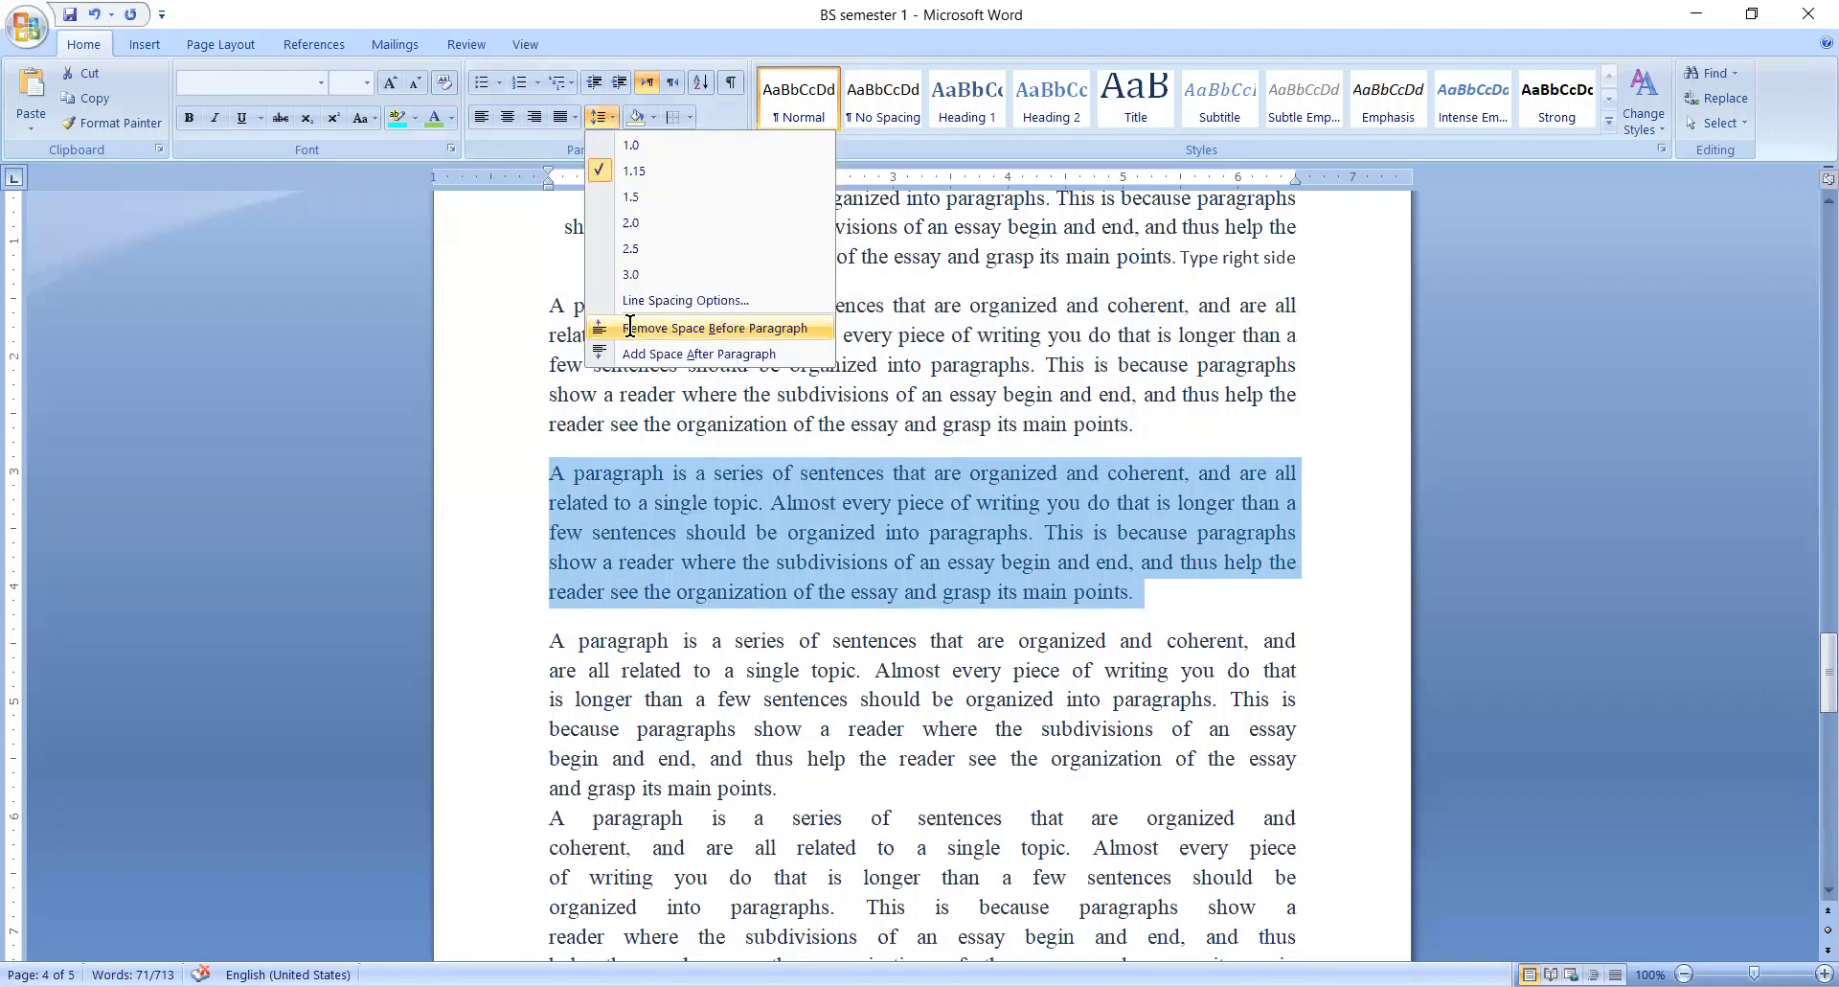
{"action": "left_click", "coordinate": [630, 327]}
{"action": "double_click", "coordinate": [728, 605]}
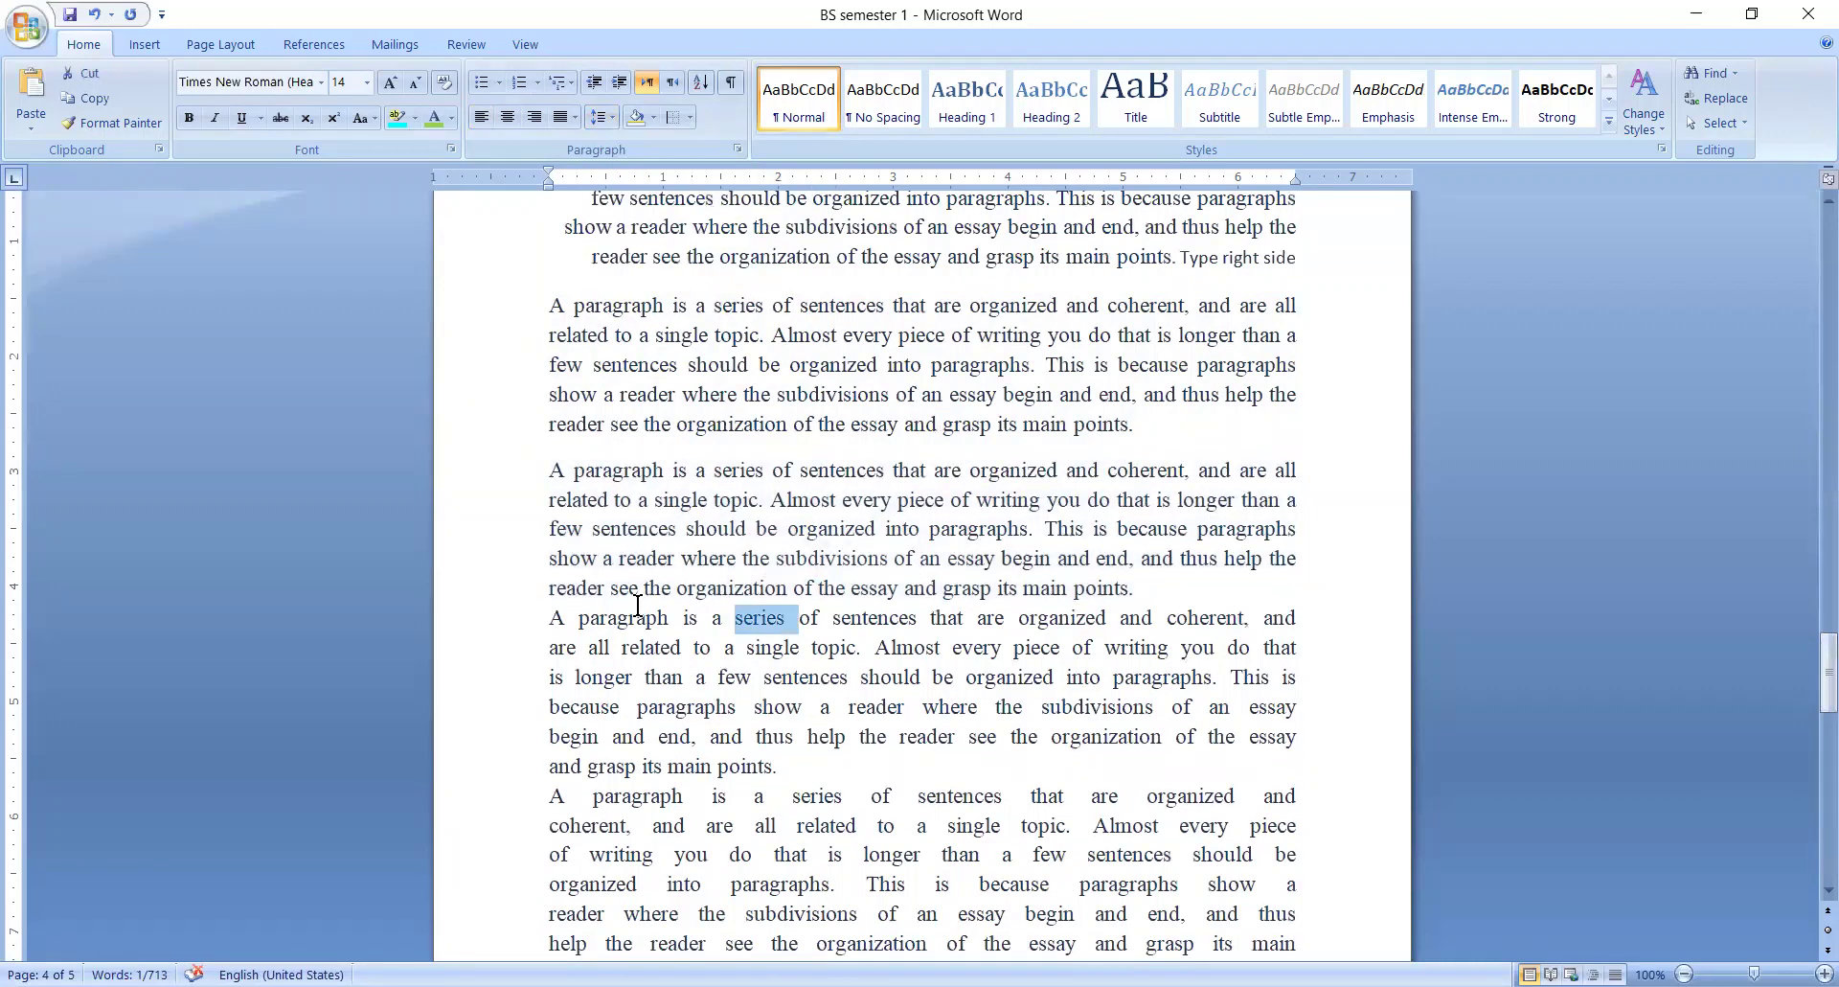
{"action": "key", "text": "ctrl+z"}
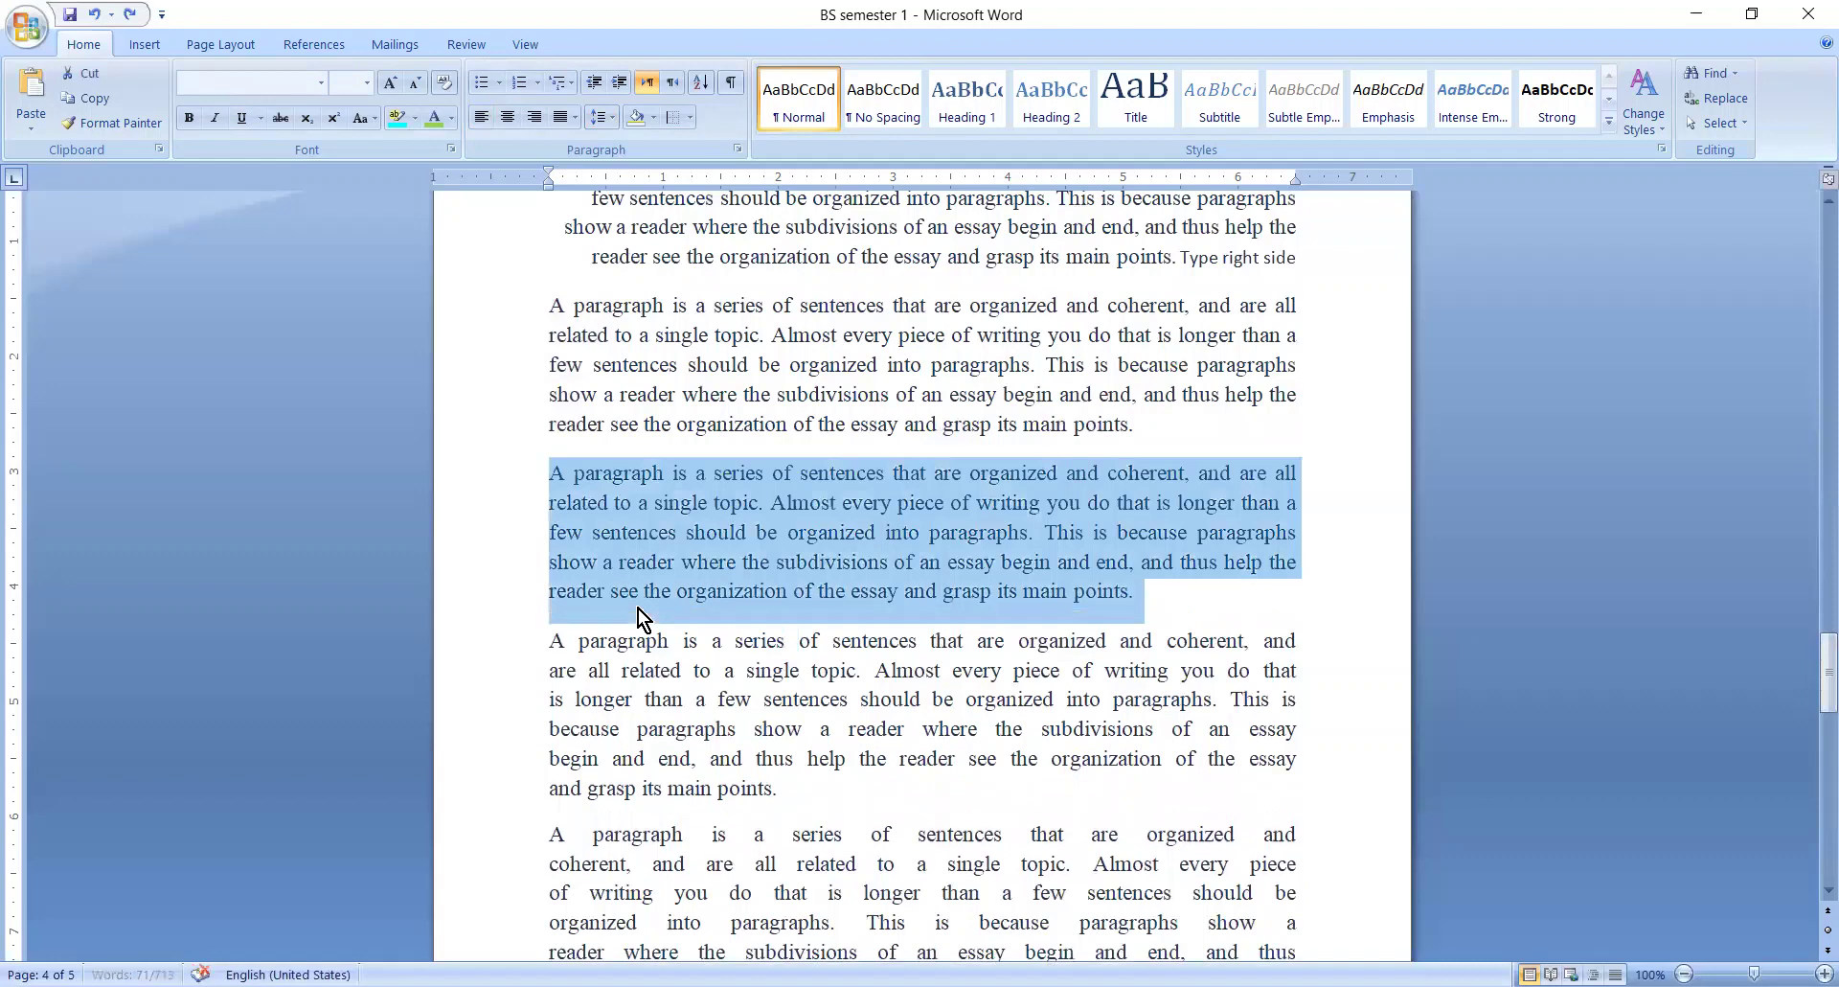
- Remove the space before and after the third justified paragraph on page 4 and insert a blank line below it
{"action": "left_click", "coordinate": [649, 703]}
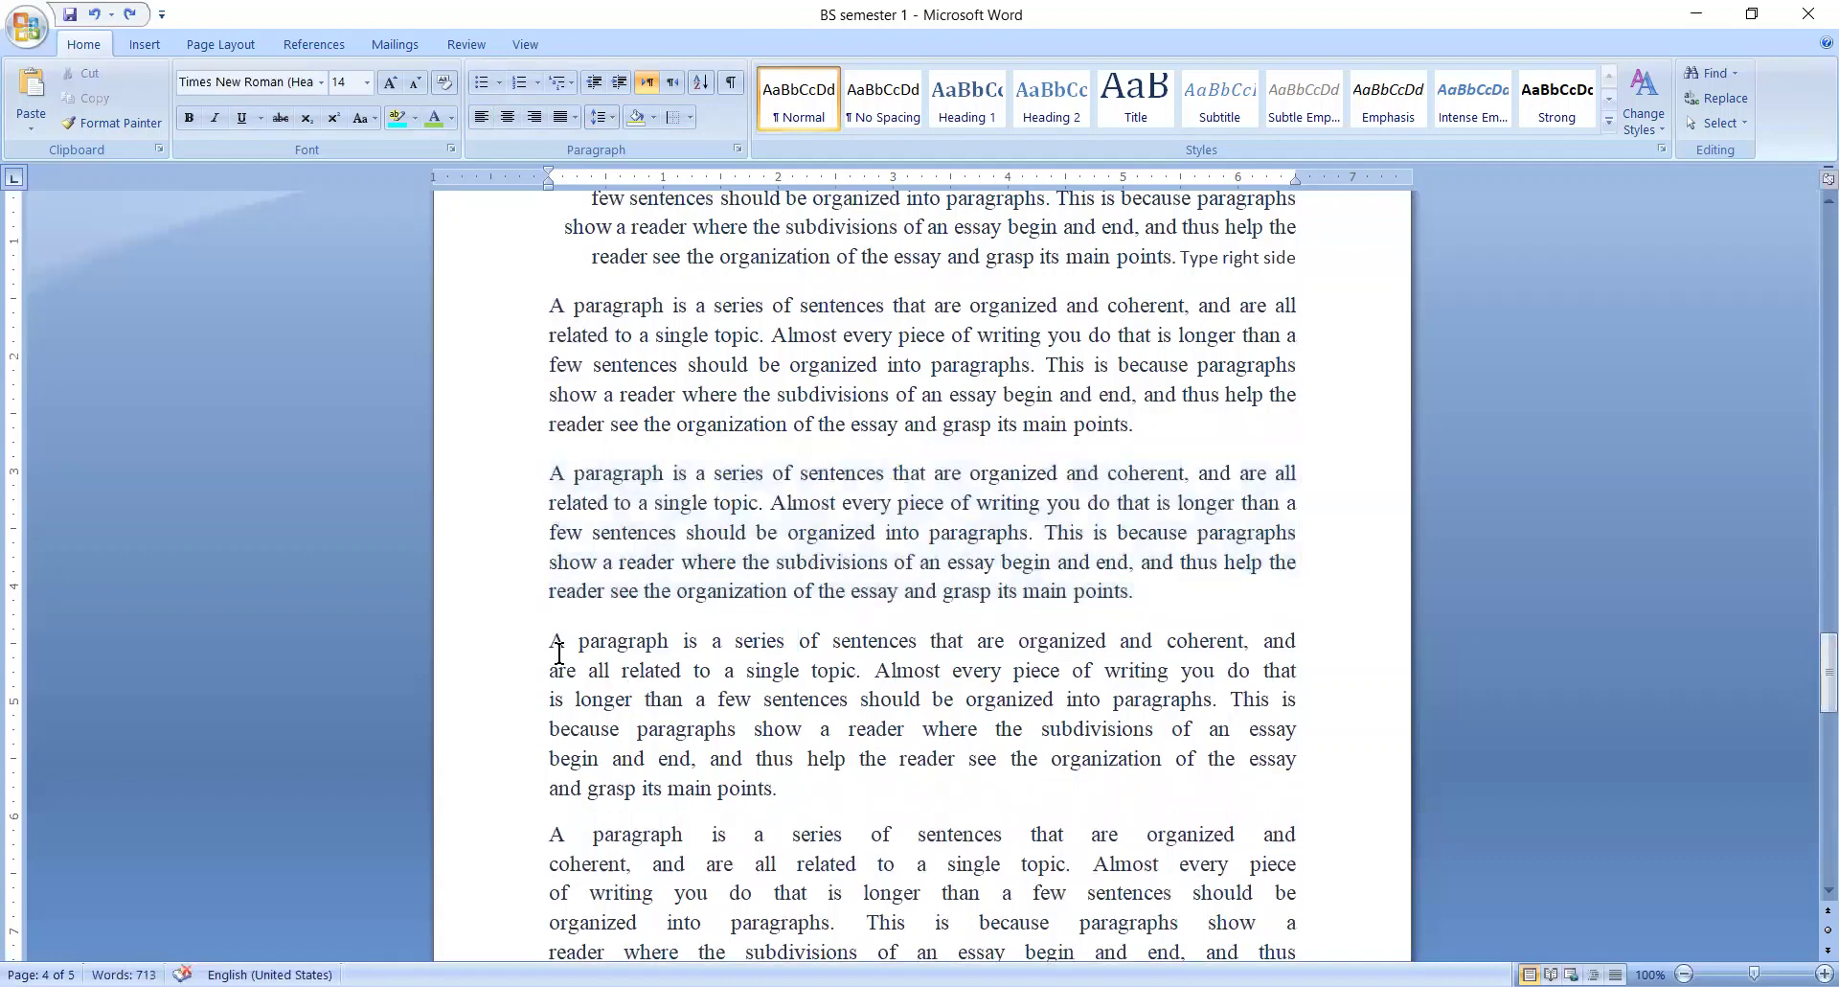
{"action": "left_click", "coordinate": [554, 644], "text": "shift"}
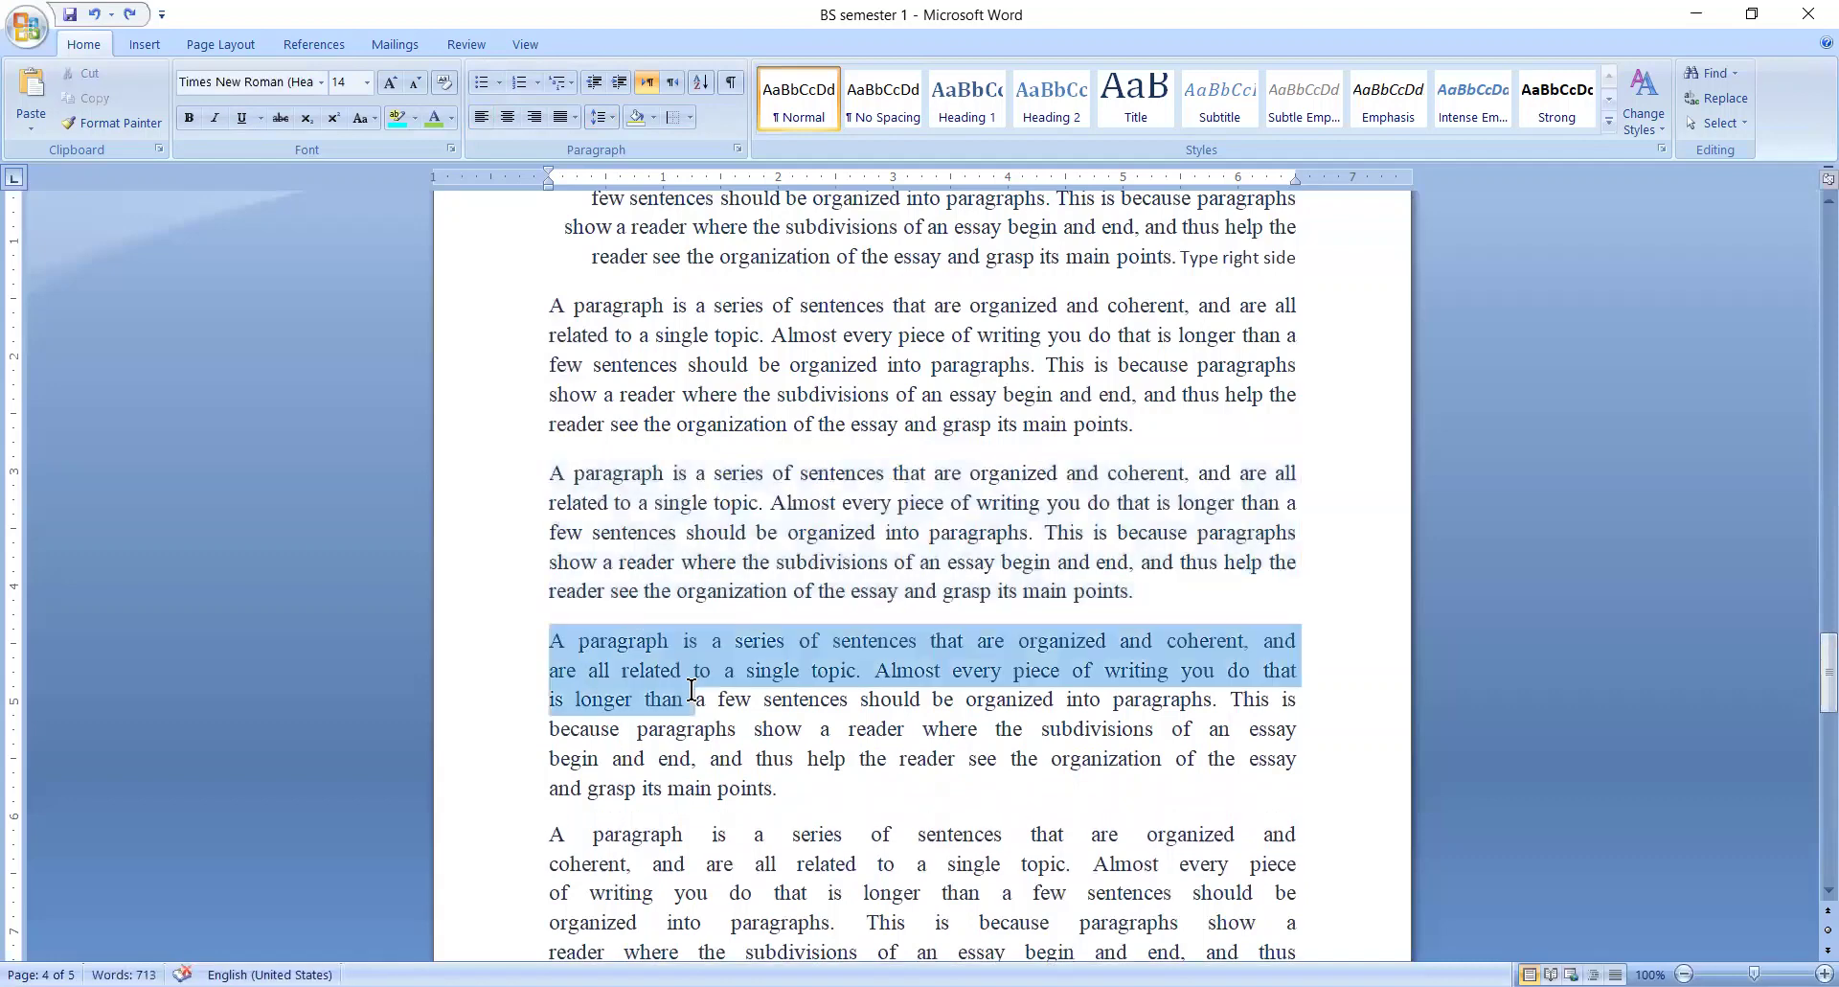
{"action": "left_click", "coordinate": [613, 115]}
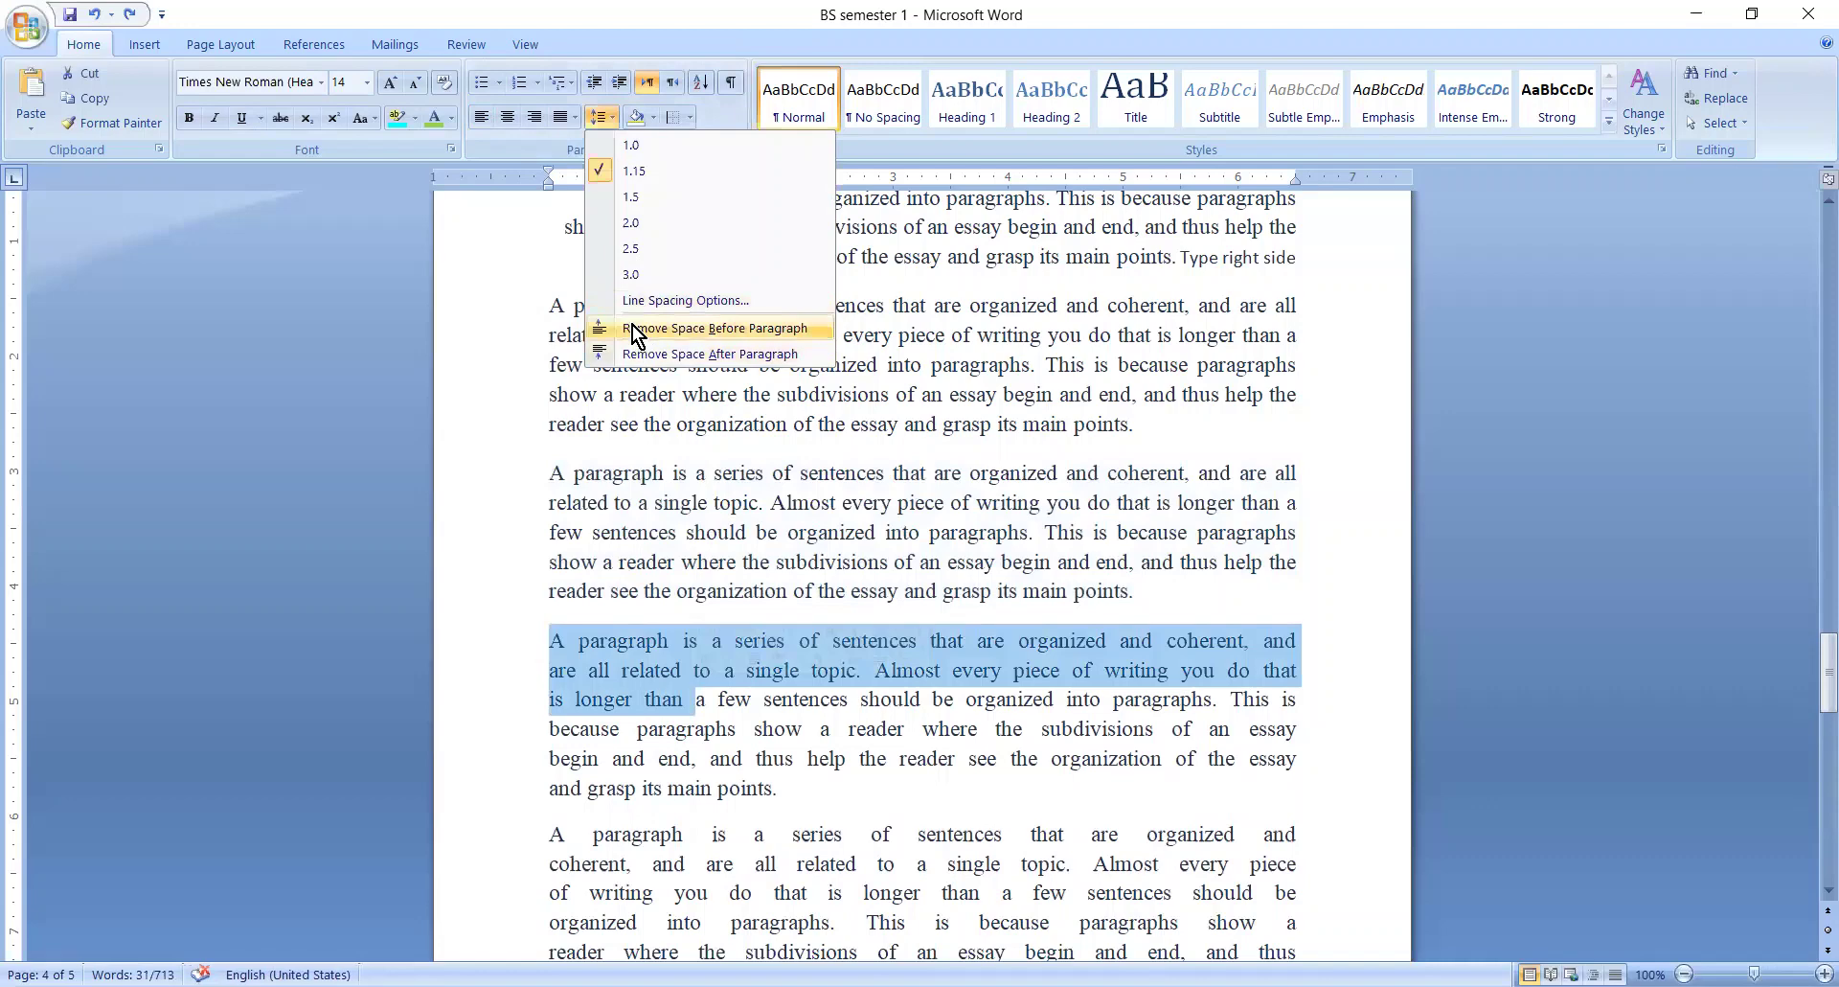
{"action": "left_click", "coordinate": [632, 328]}
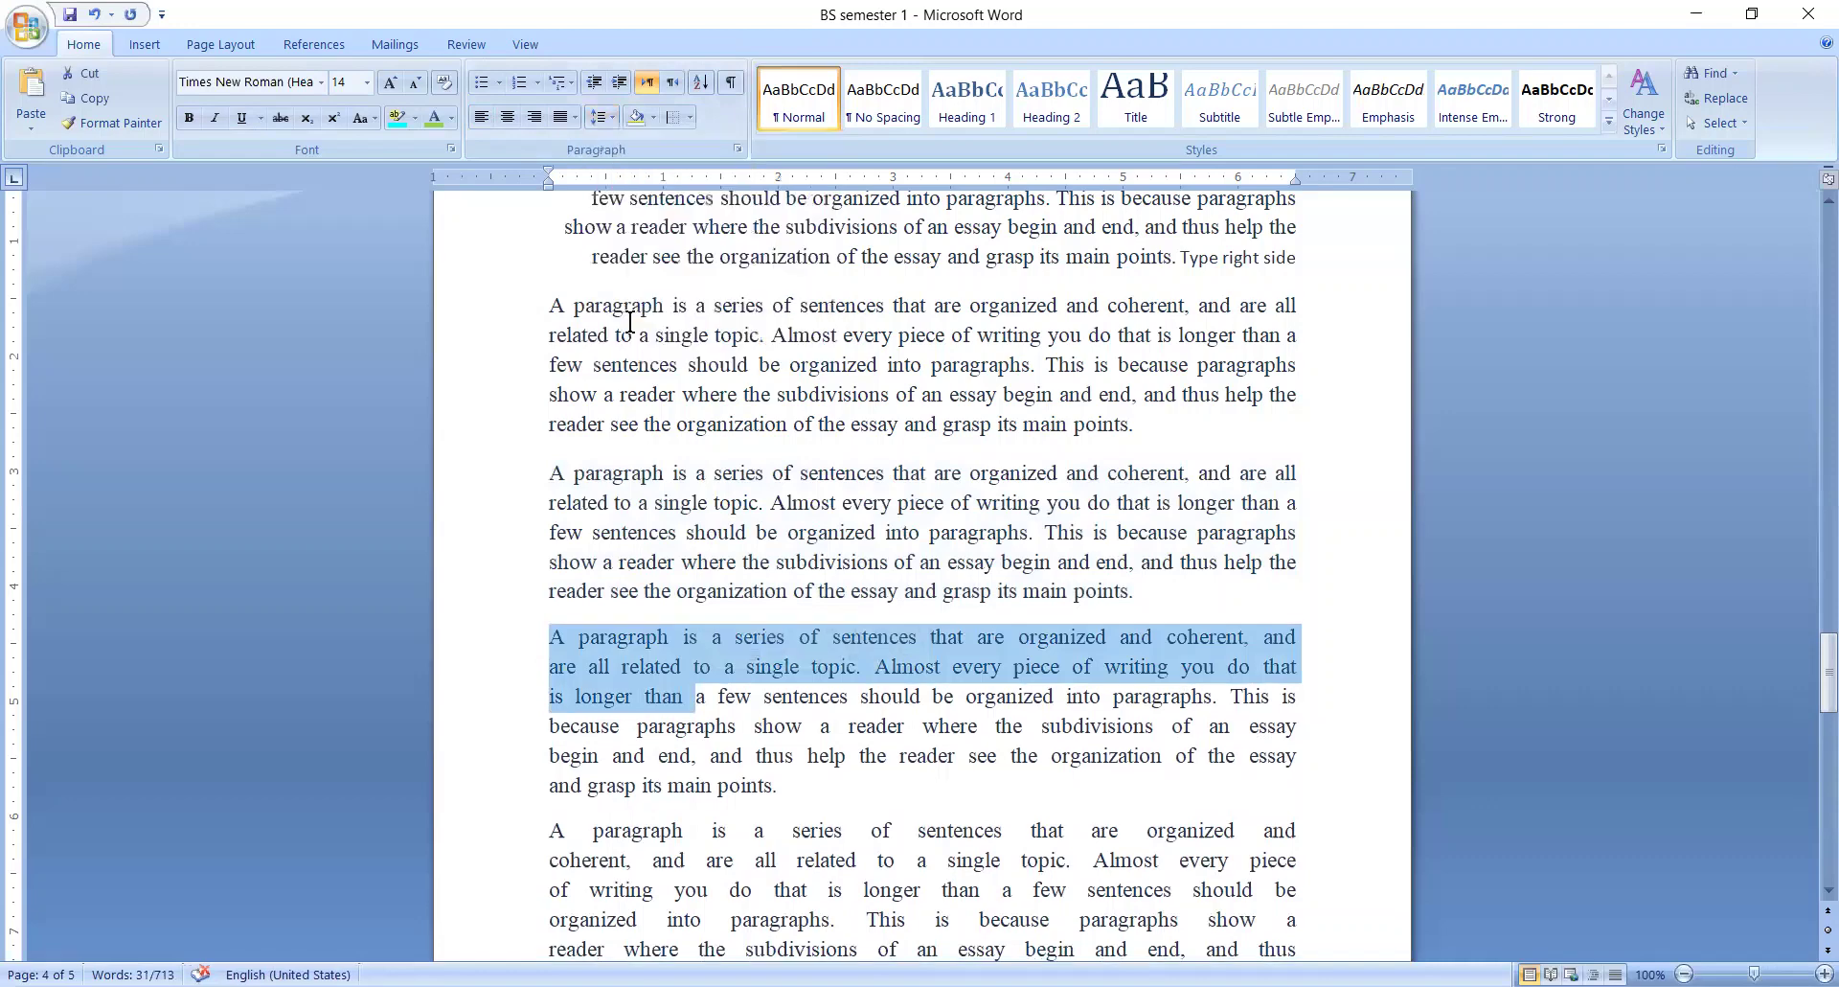
{"action": "left_click", "coordinate": [608, 111]}
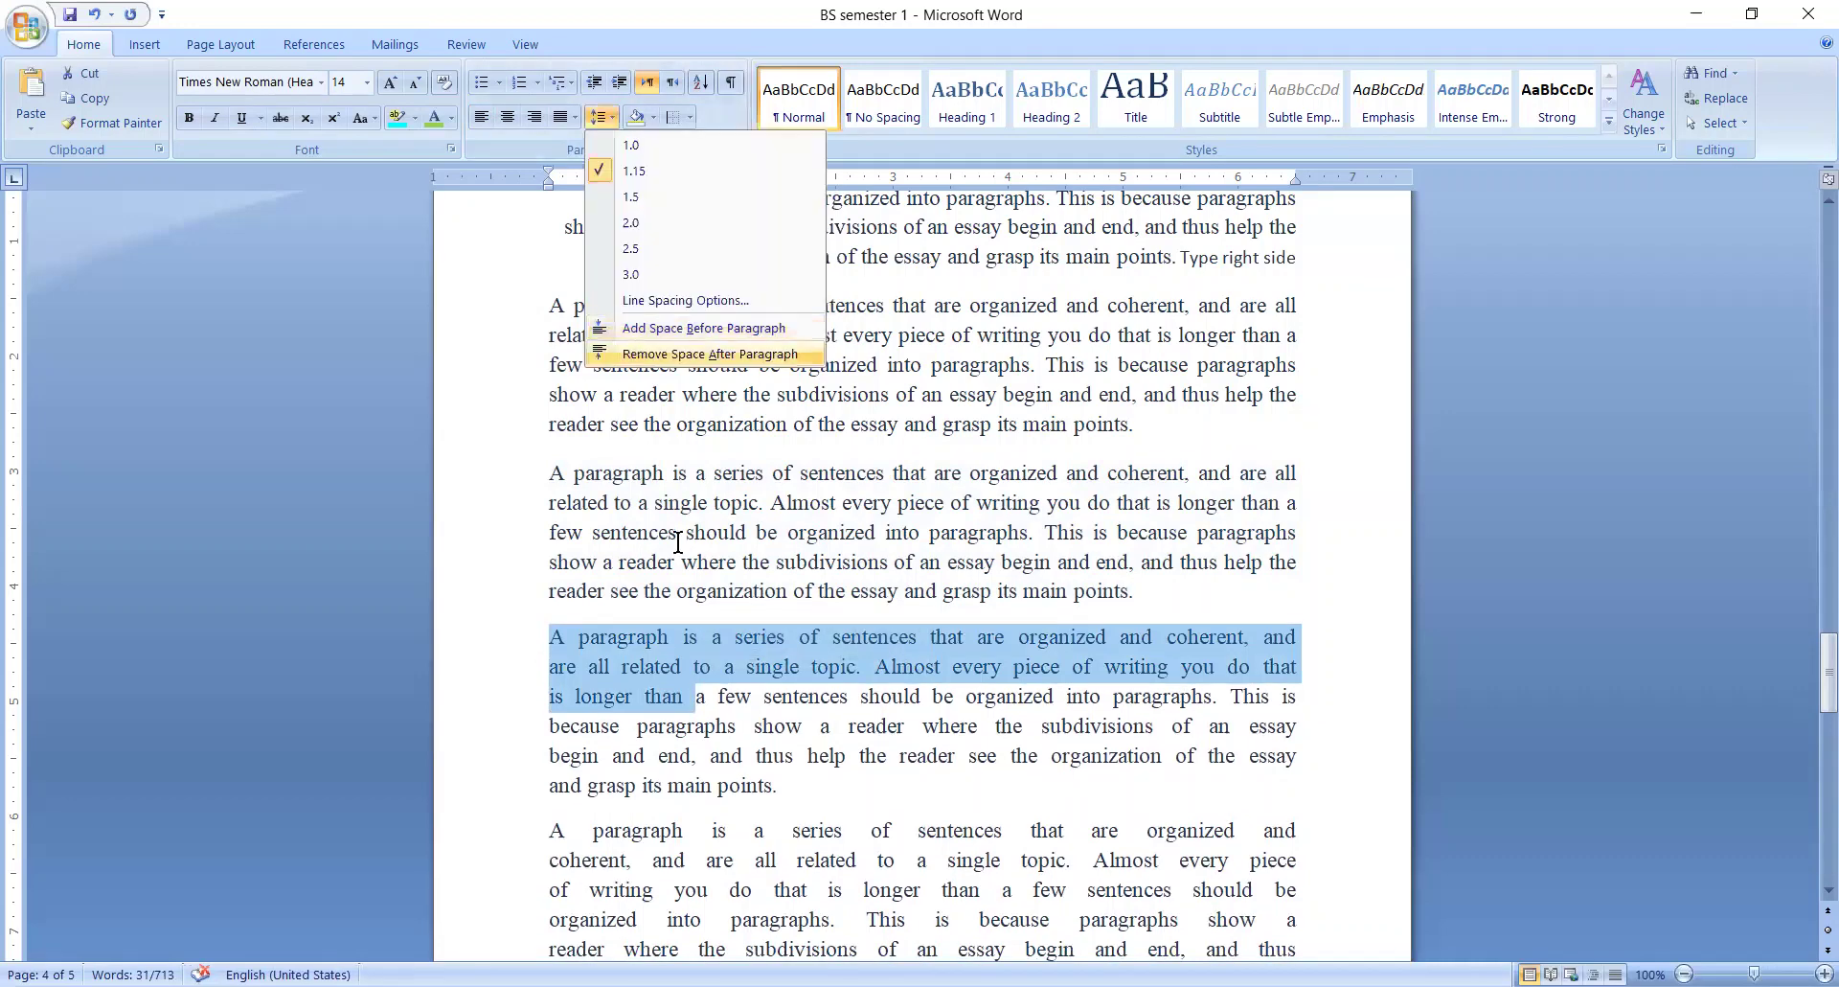
{"action": "left_click", "coordinate": [635, 351]}
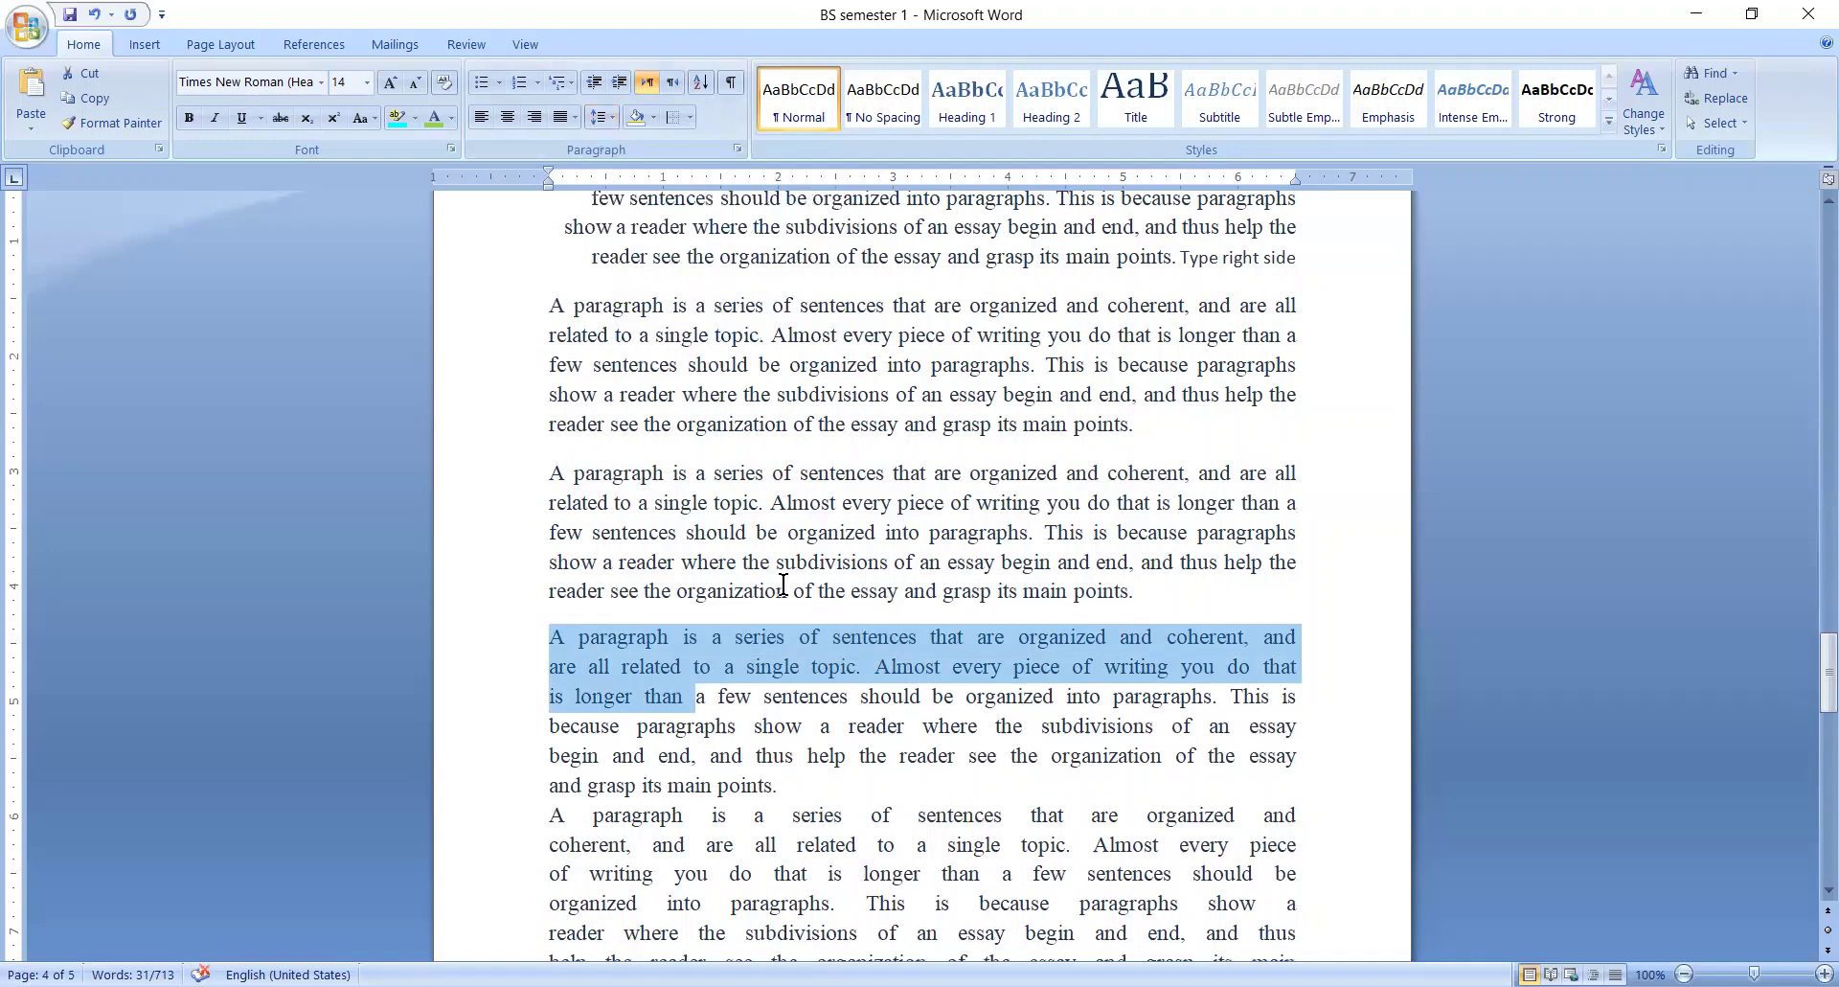
{"action": "left_click", "coordinate": [797, 780]}
{"action": "key", "text": "Return"}
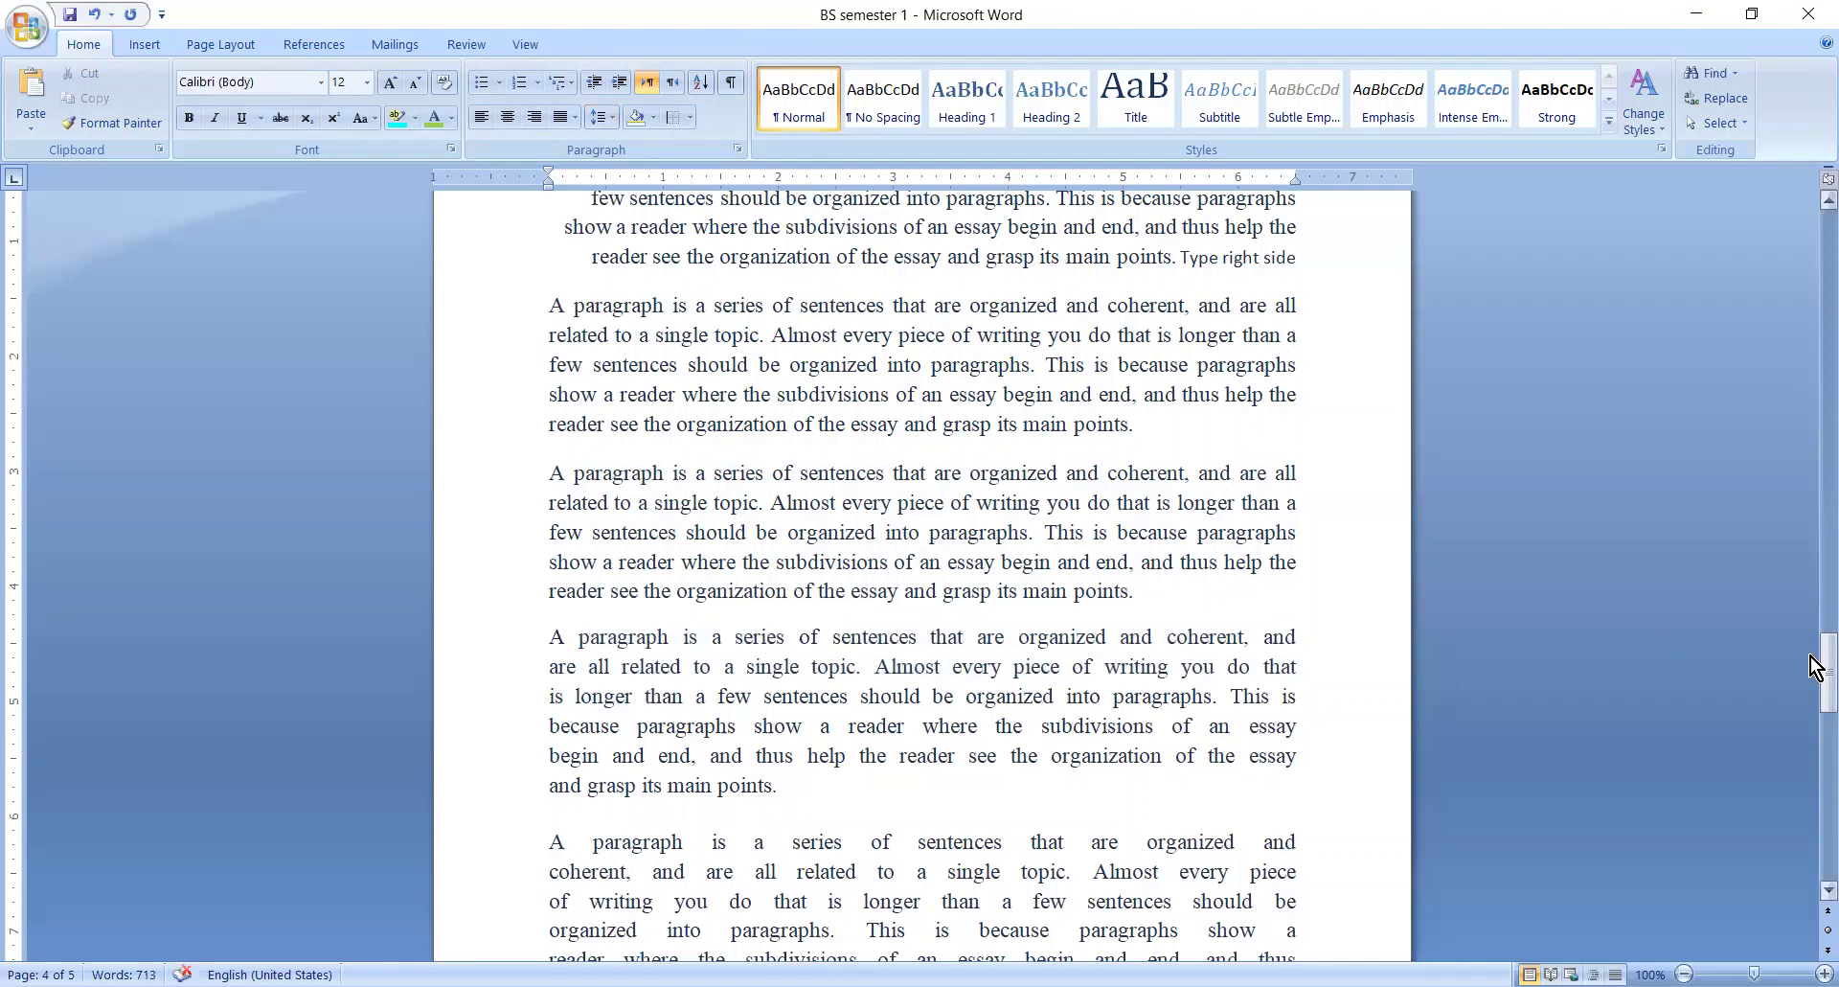
- Apply light green shading to the first justified paragraph's opening text, from "A paragraph is a series" through "writing you"
{"action": "left_click_drag", "start_coordinate": [1817, 660], "coordinate": [1817, 669]}
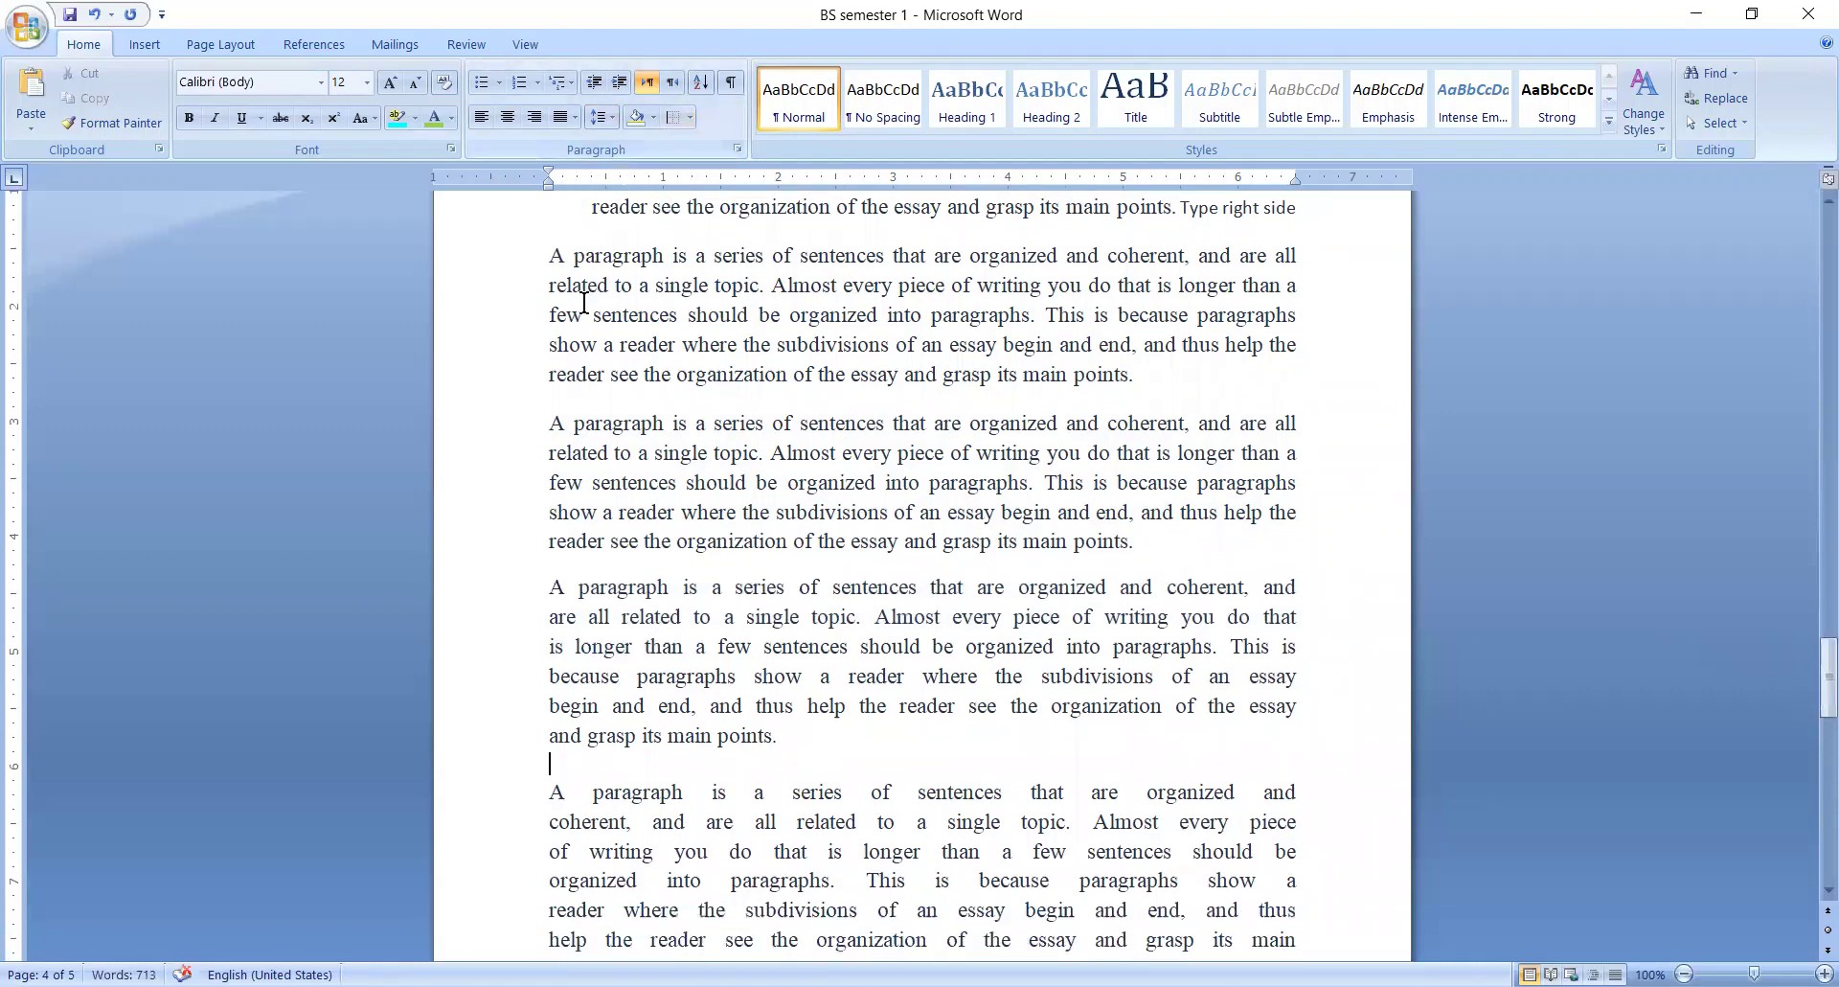
{"action": "left_click_drag", "start_coordinate": [548, 261], "coordinate": [1089, 280]}
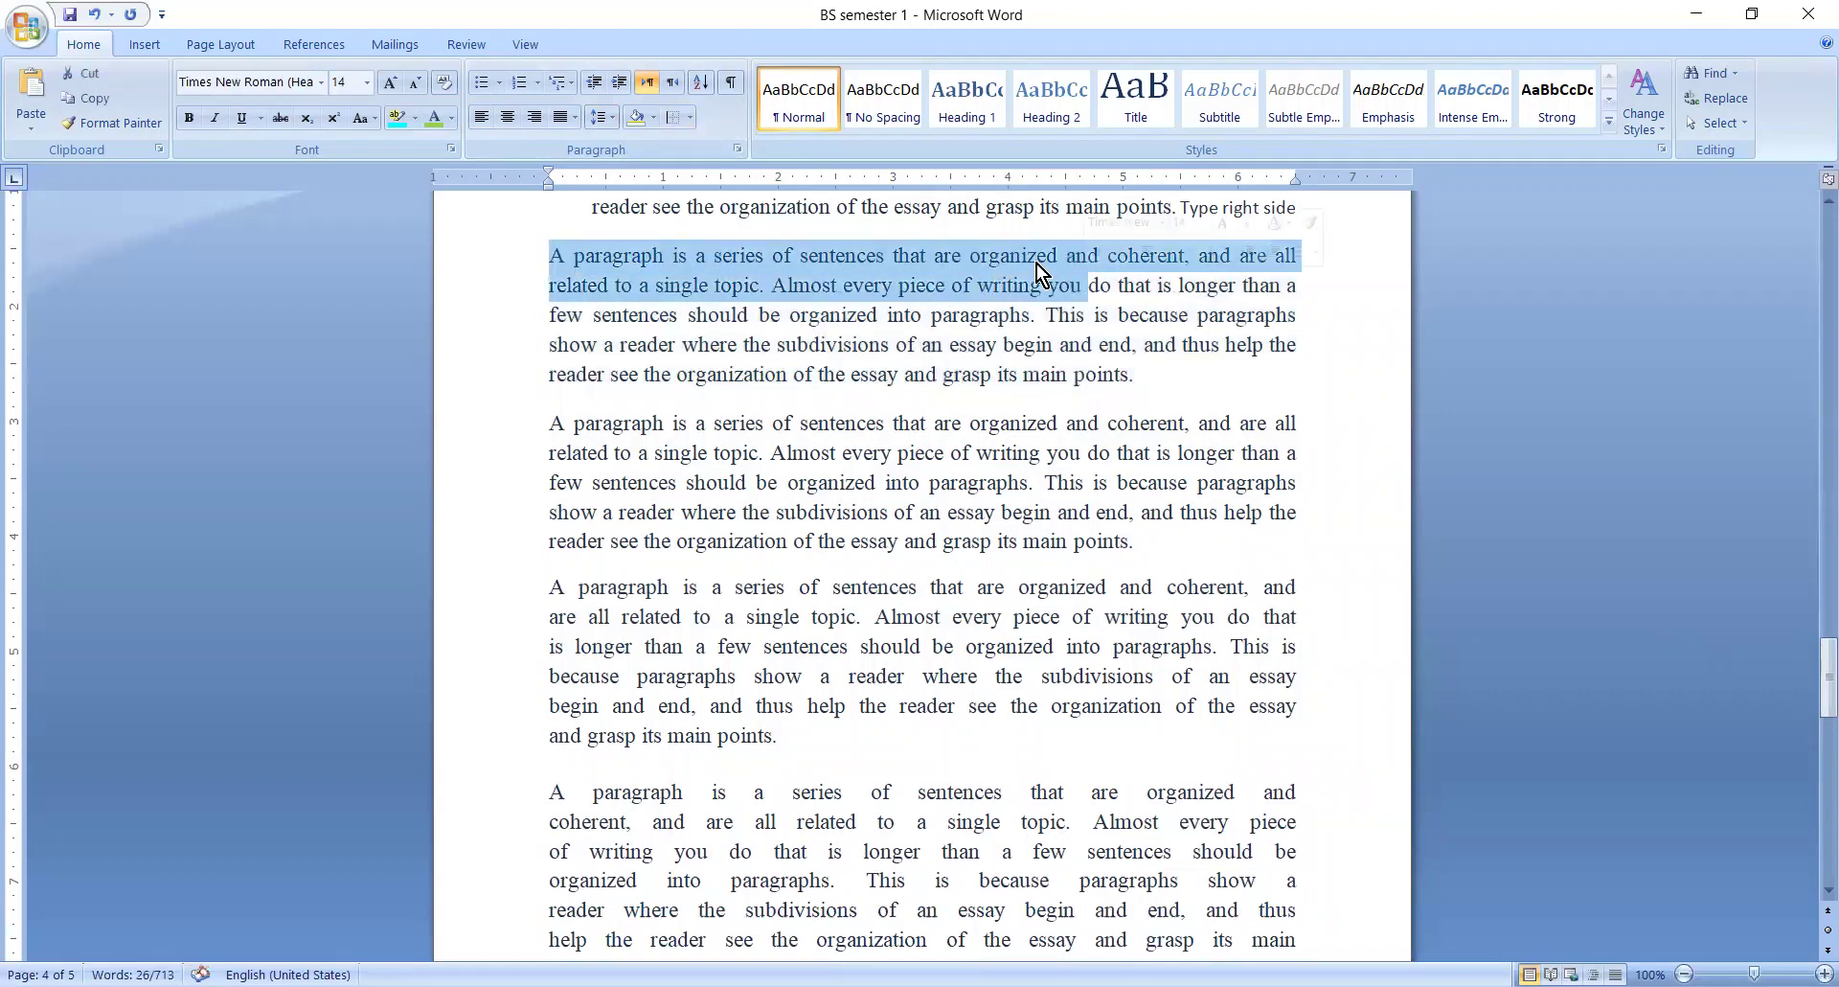
{"action": "left_click", "coordinate": [651, 119]}
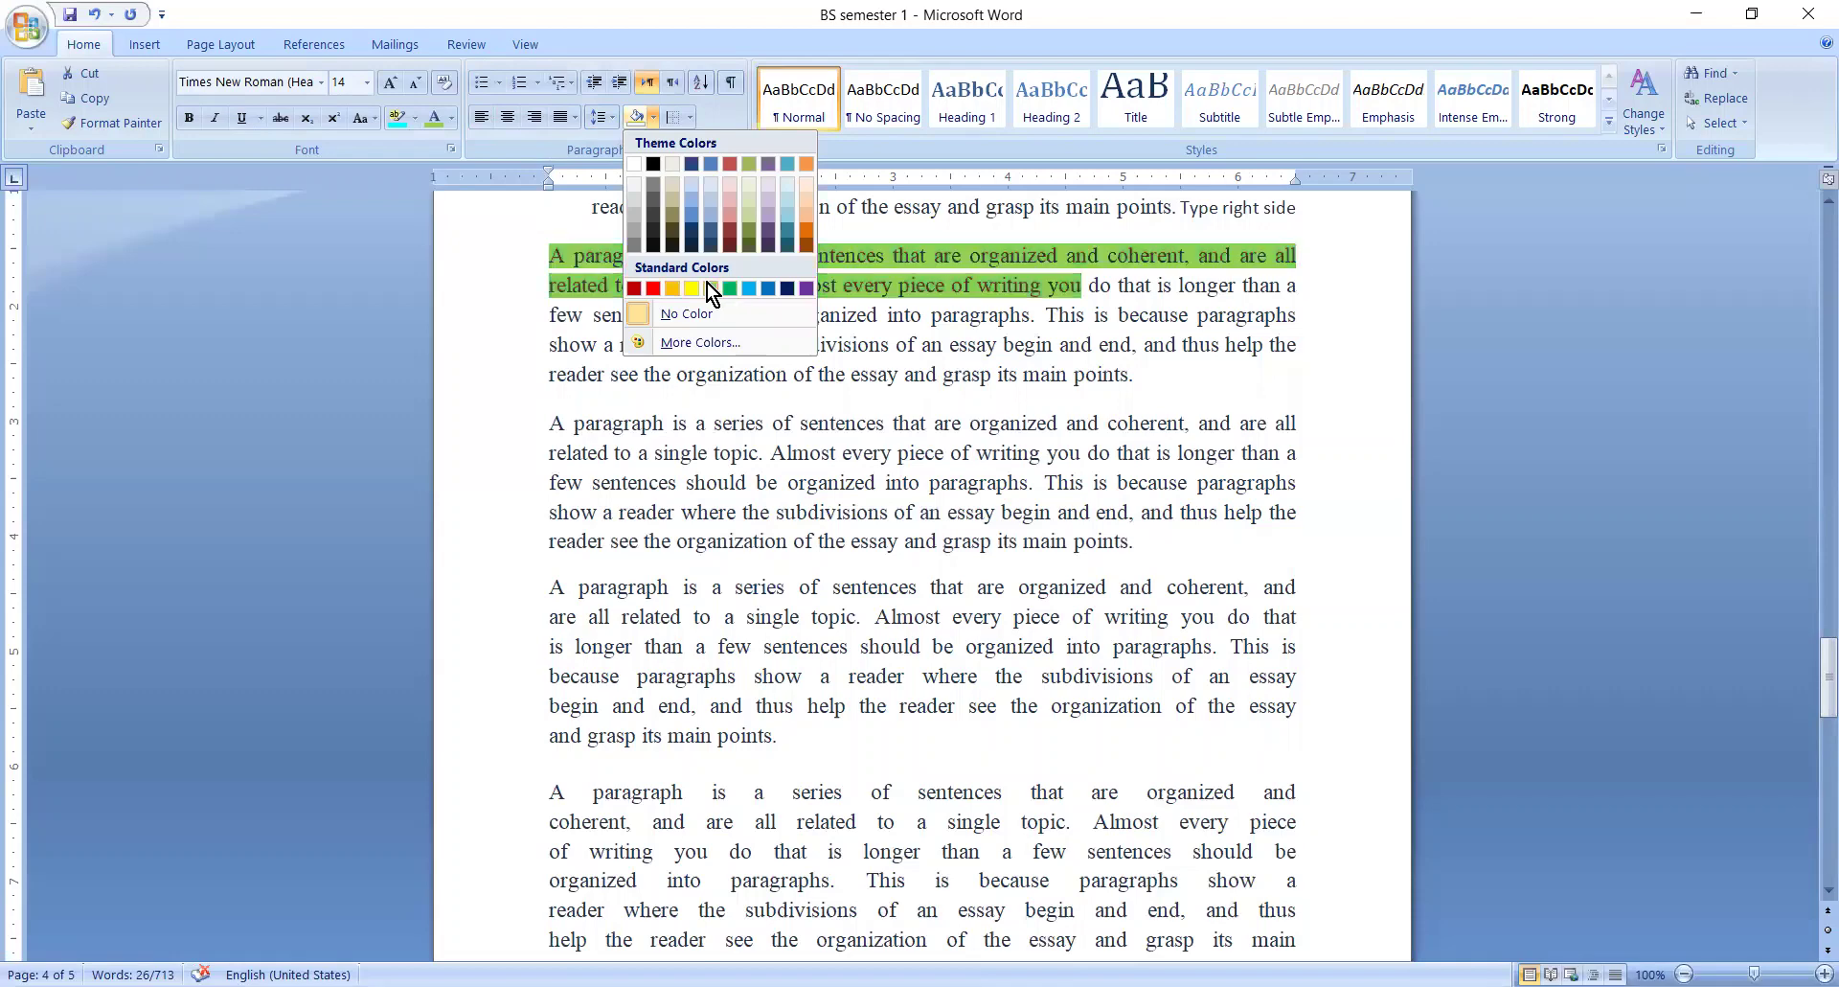
{"action": "left_click", "coordinate": [707, 285]}
{"action": "left_click", "coordinate": [832, 326]}
{"action": "left_click", "coordinate": [1076, 284]}
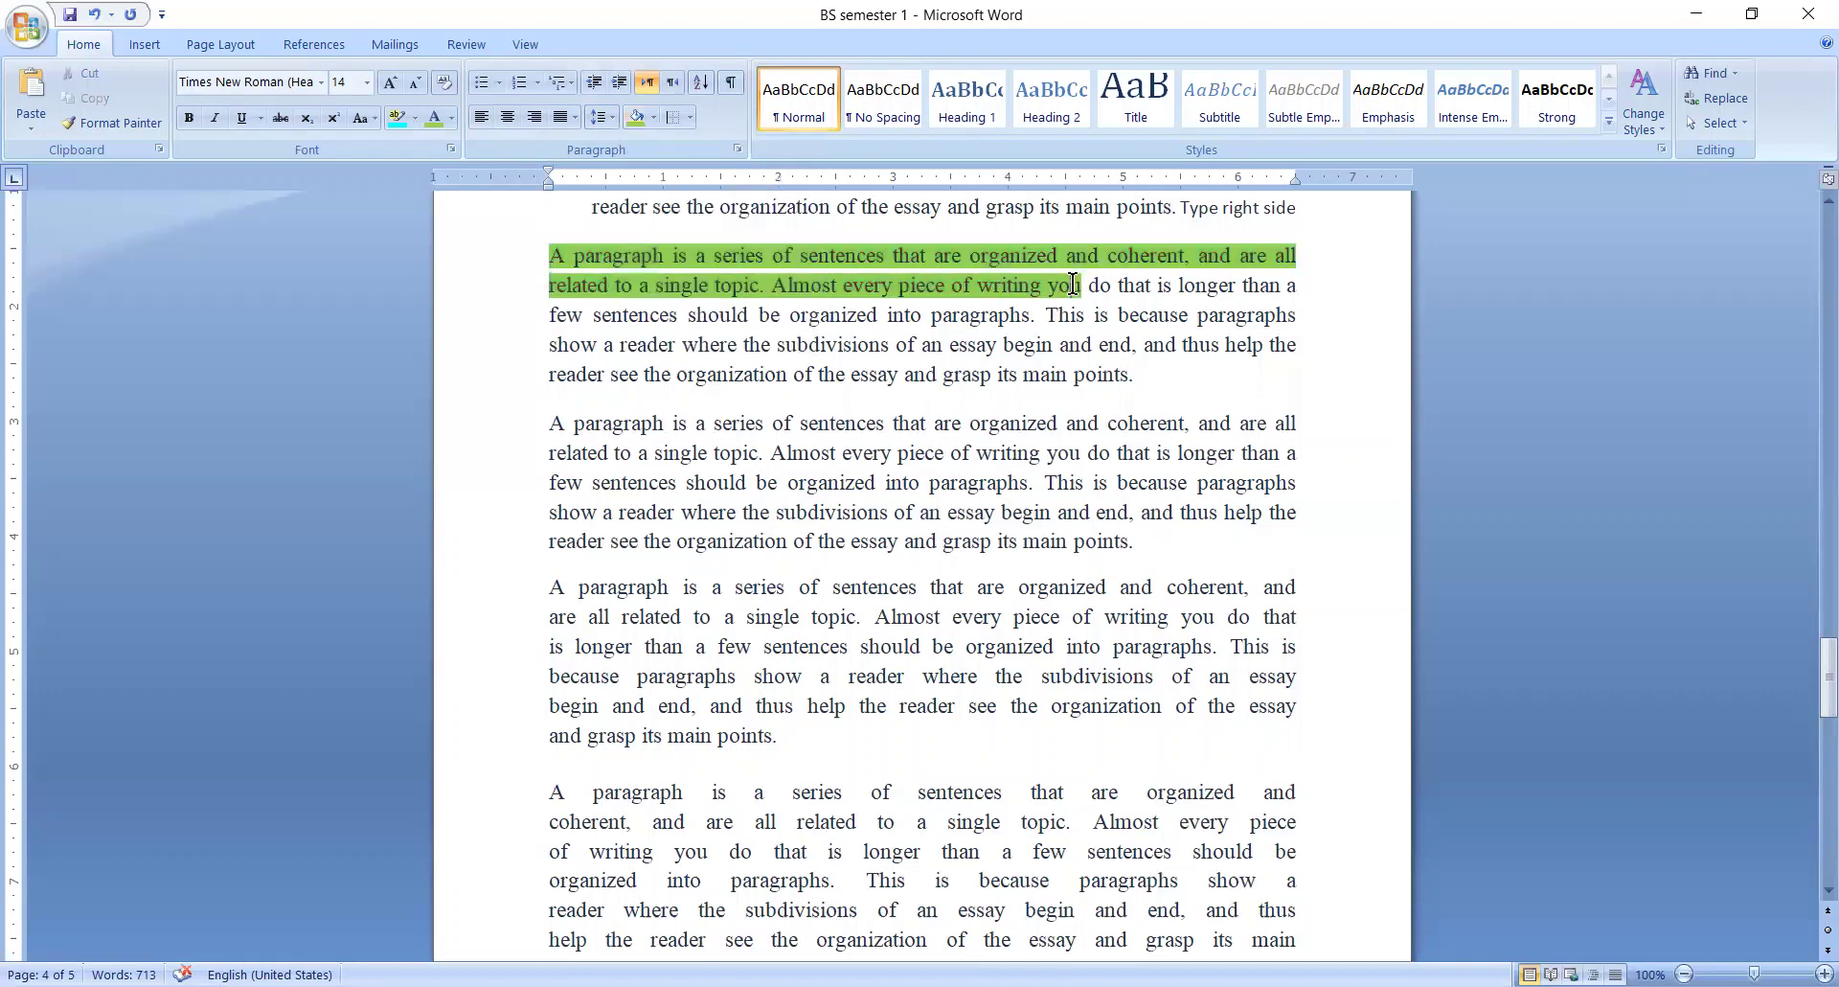
{"action": "key", "text": "BackSpace"}
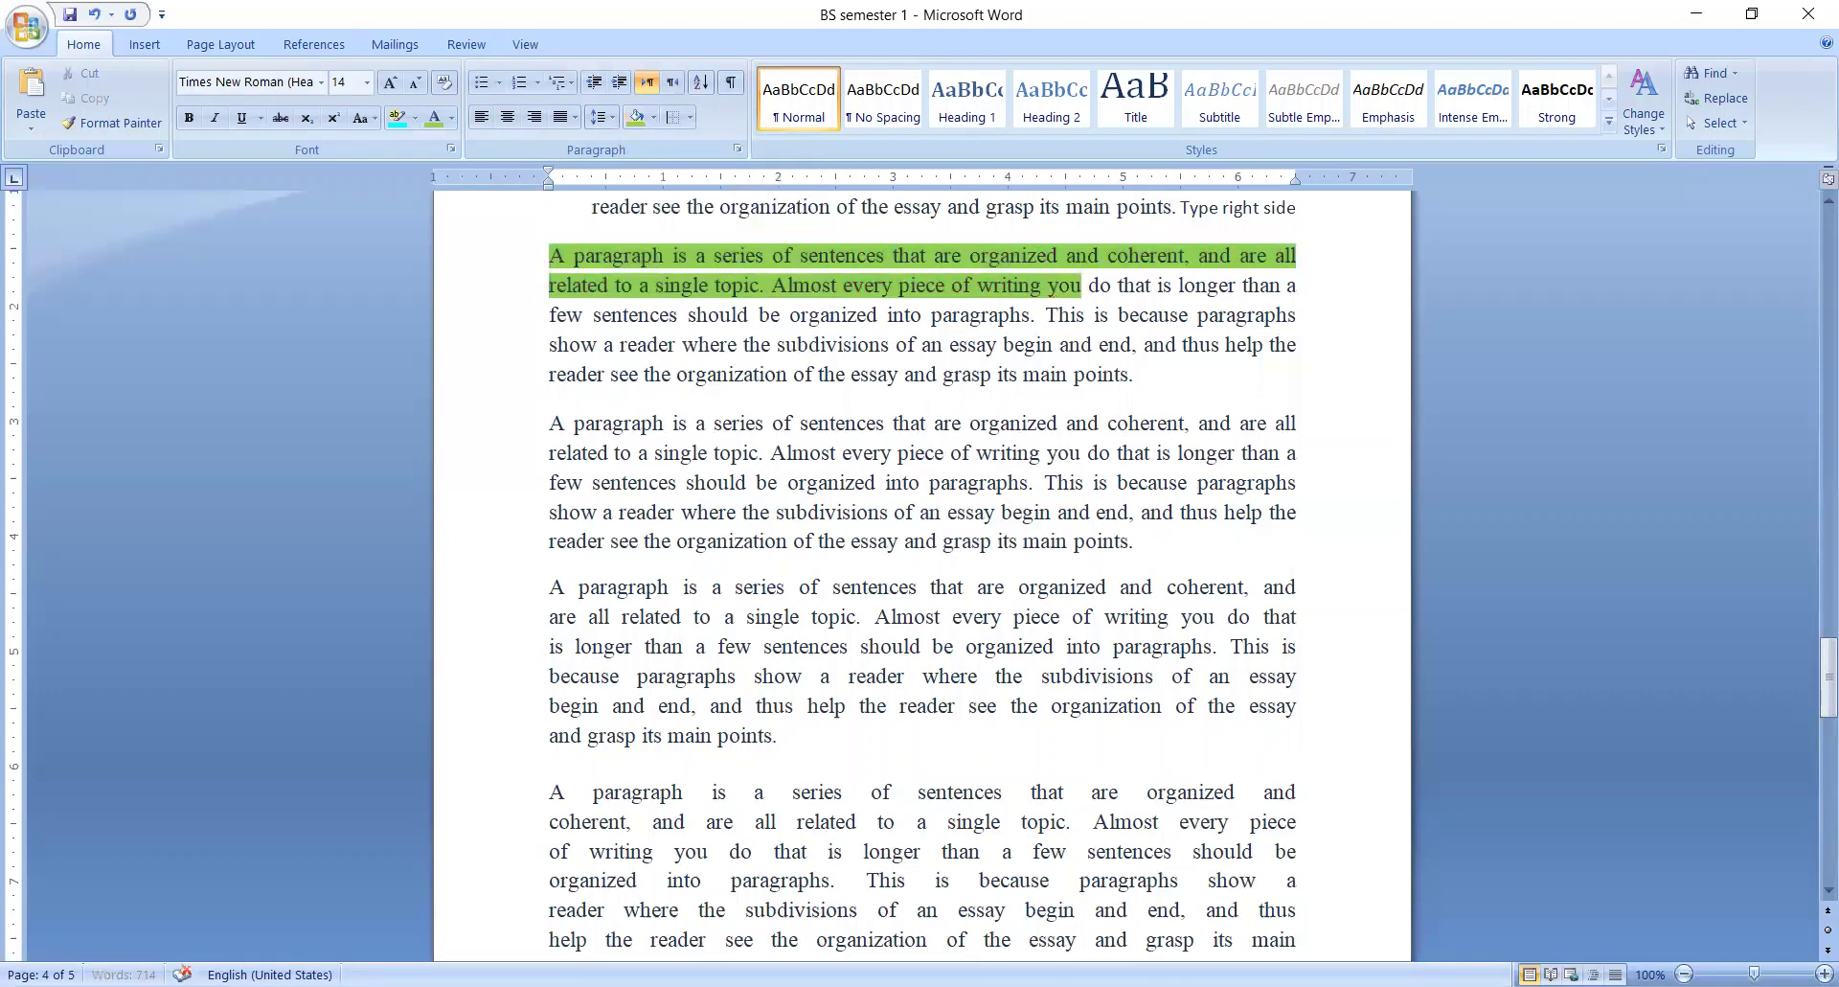